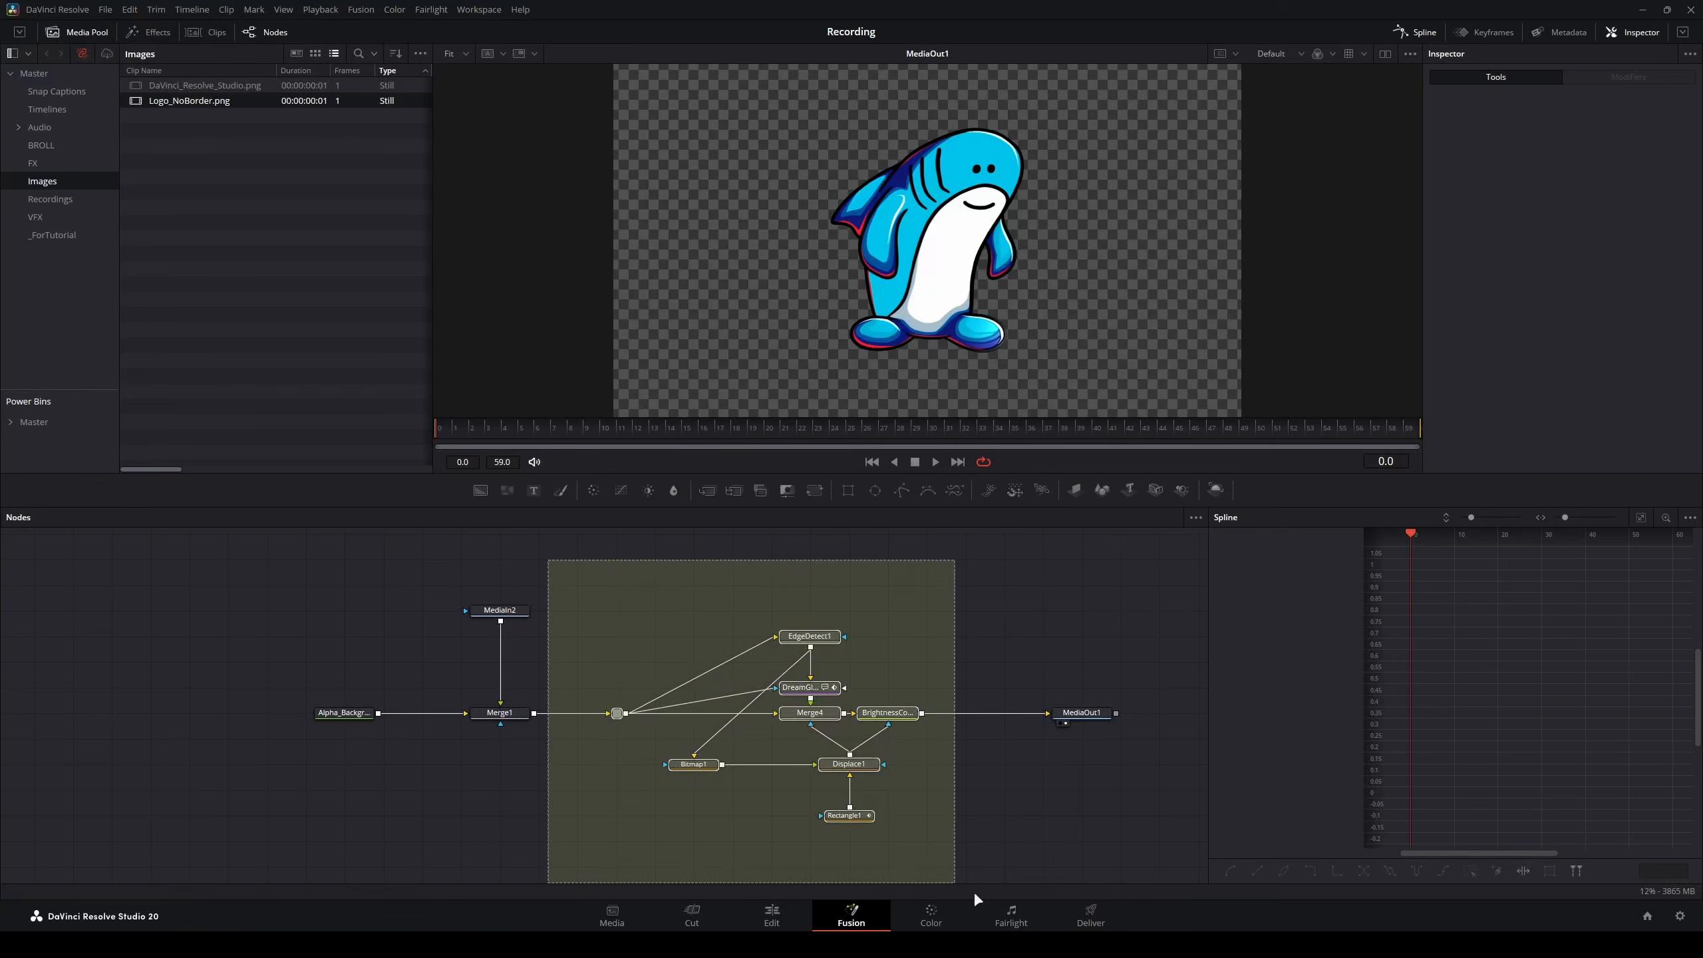
- Select the finished effect's nodes and scrub through the animation to inspect the highlight sweeping across the shark logo
{"action": "left_click_drag", "start_coordinate": [610, 567], "coordinate": [953, 852]}
{"action": "left_click_drag", "start_coordinate": [912, 440], "coordinate": [841, 422]}
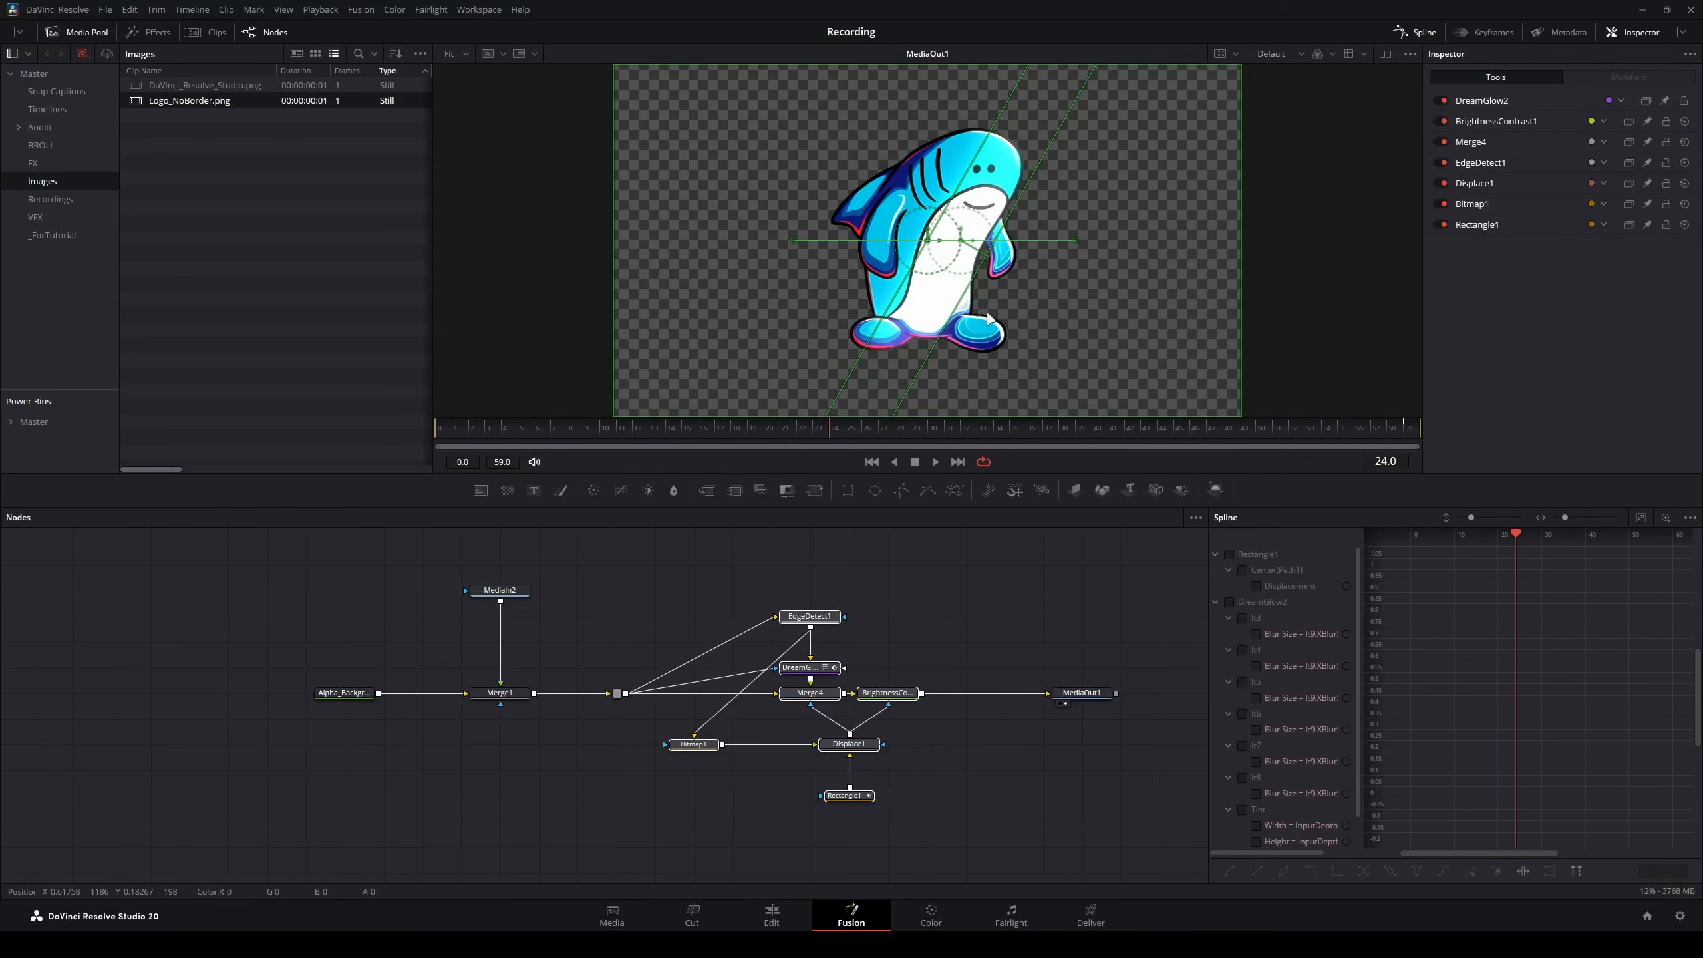
{"action": "scroll", "coordinate": [942, 223], "scroll_direction": "up", "scroll_amount": 3}
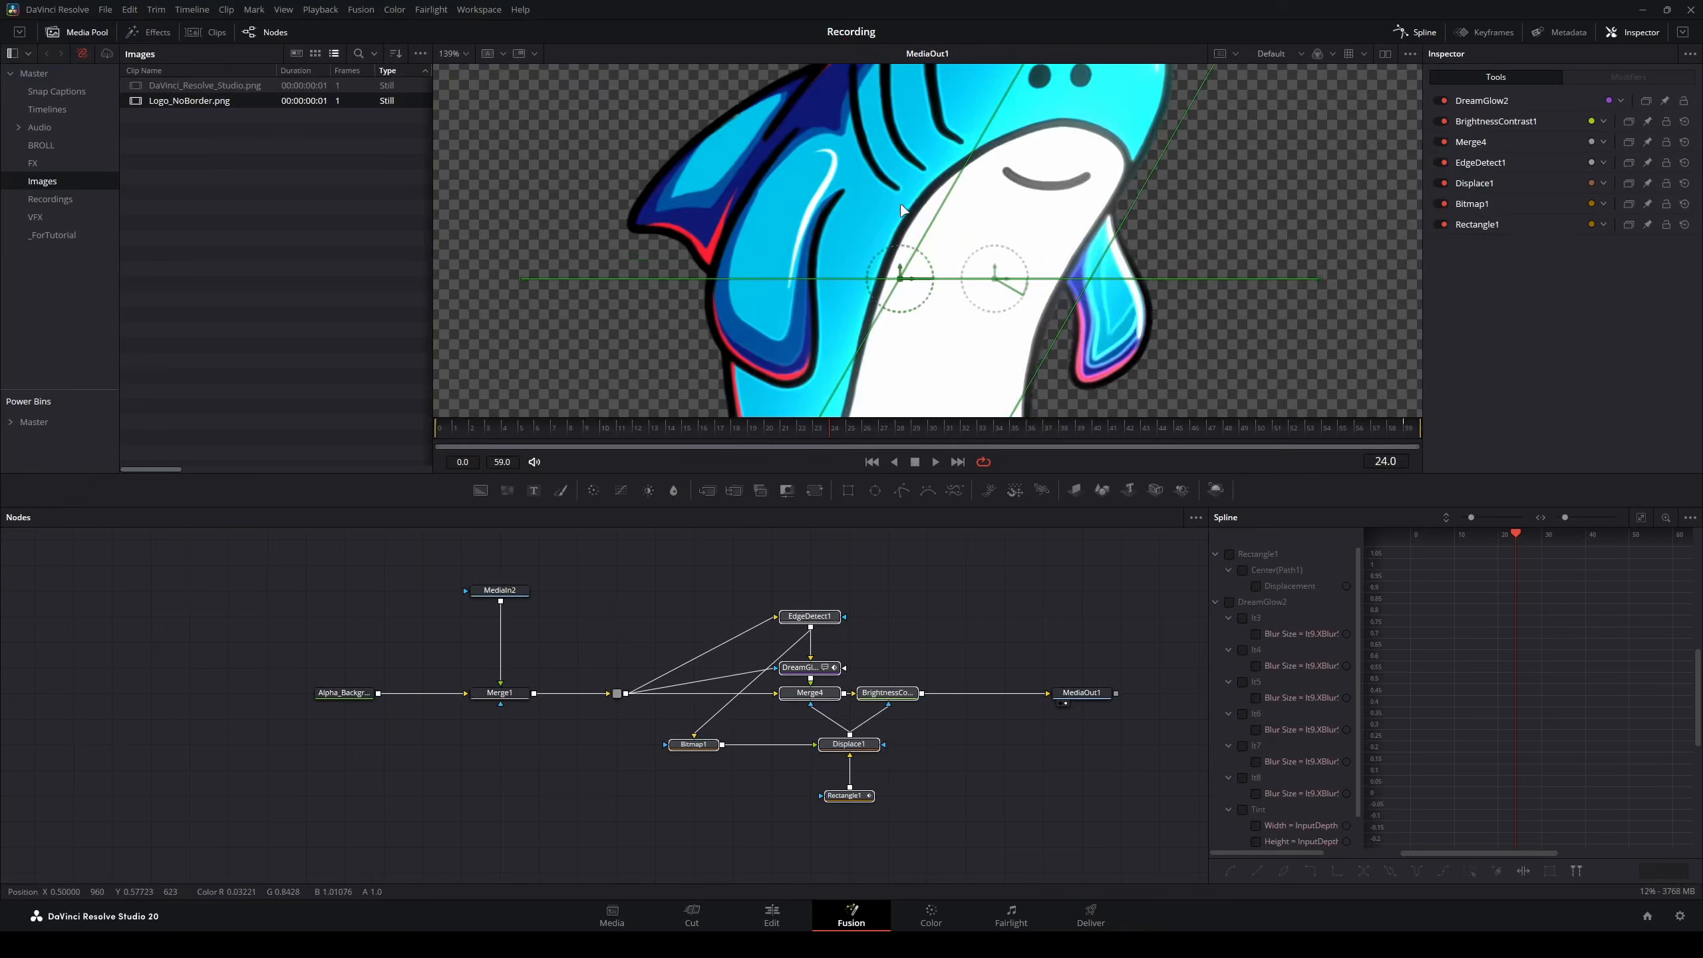
{"action": "scroll", "coordinate": [810, 232], "scroll_direction": "down", "scroll_amount": 1}
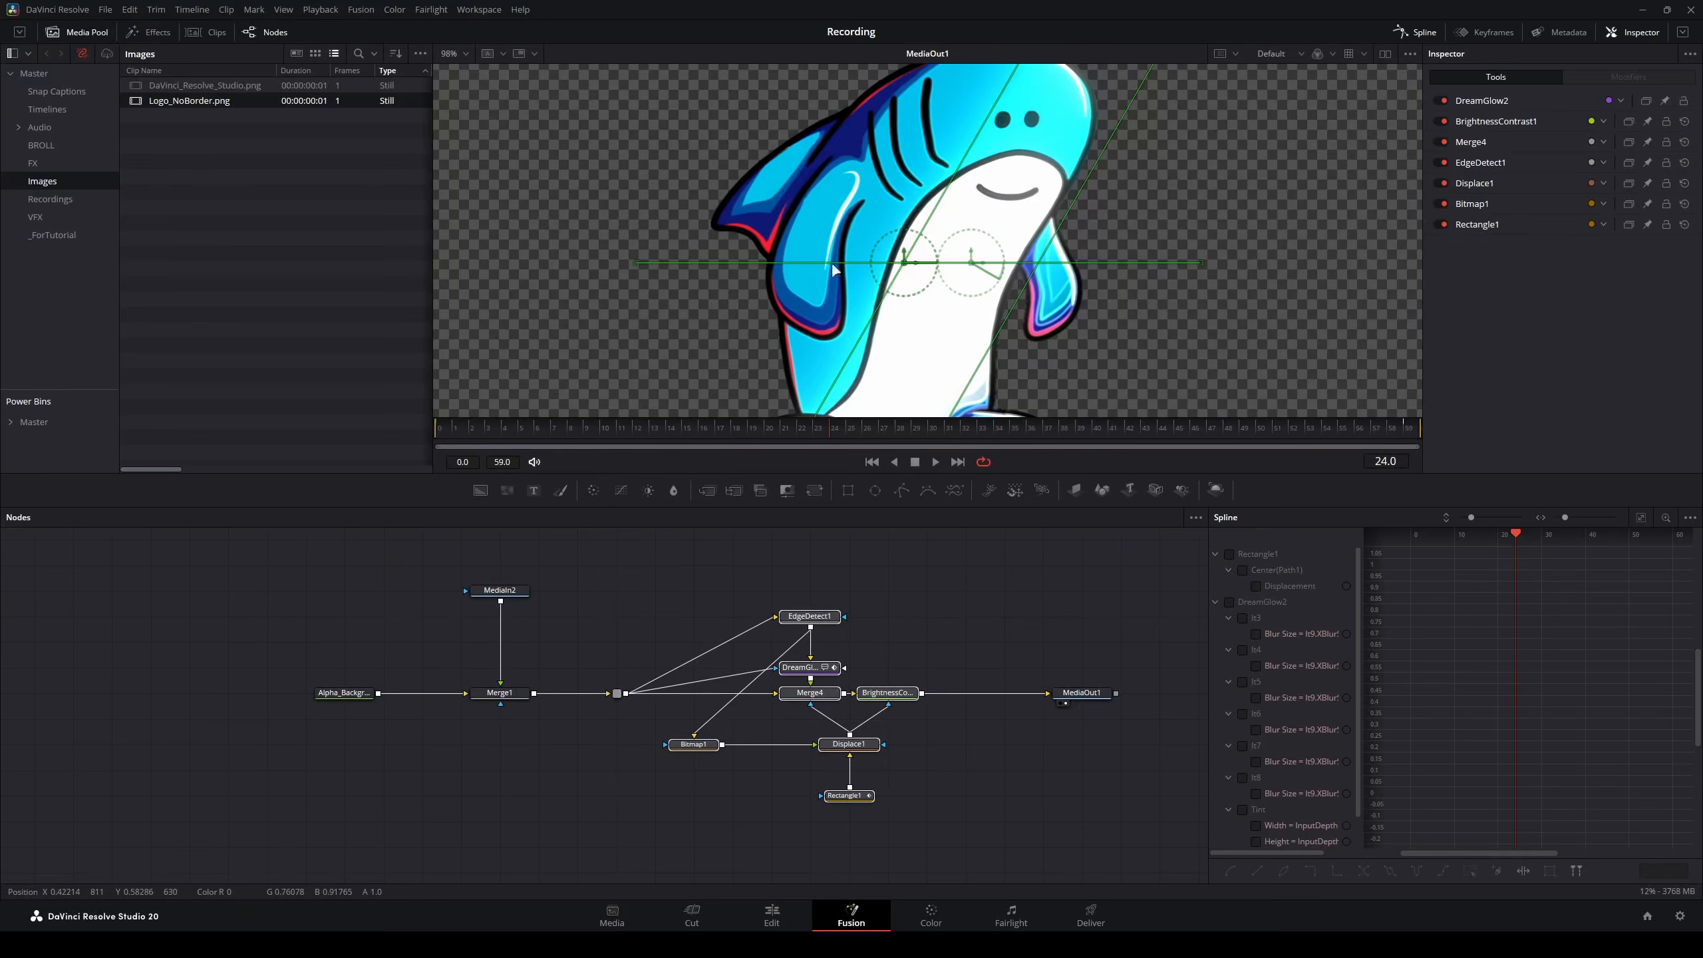
{"action": "left_click_drag", "start_coordinate": [844, 426], "coordinate": [1009, 449]}
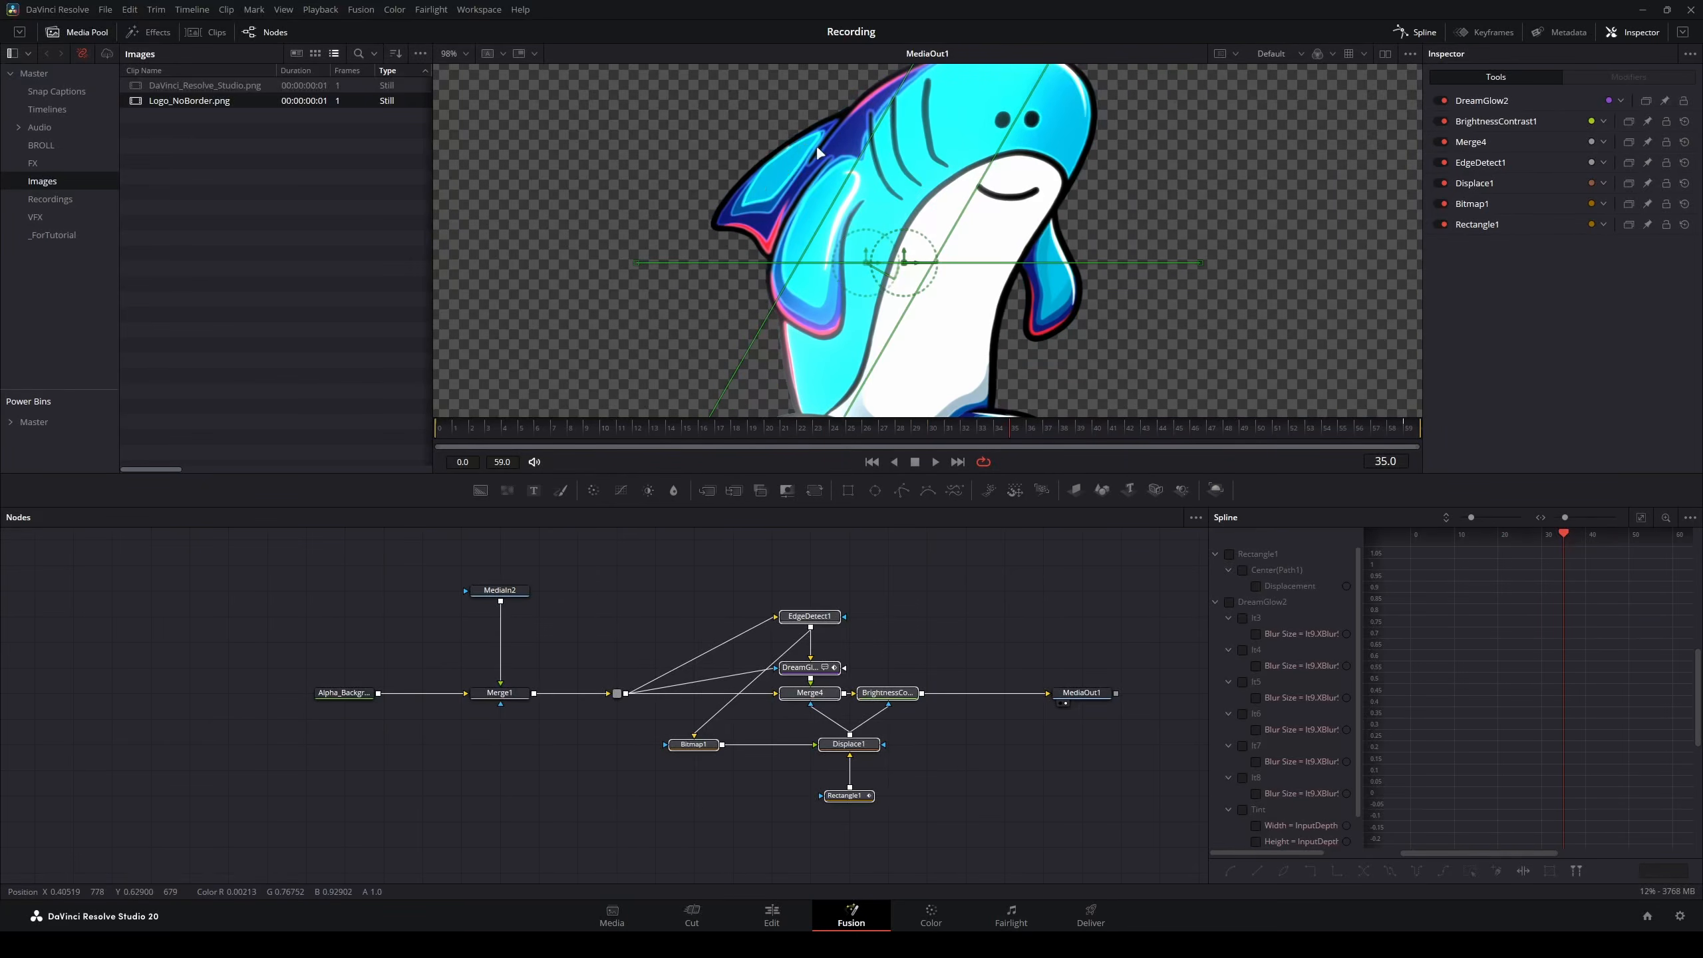
{"action": "left_click_drag", "start_coordinate": [935, 428], "coordinate": [772, 423]}
{"action": "key", "text": "ctrl+f"}
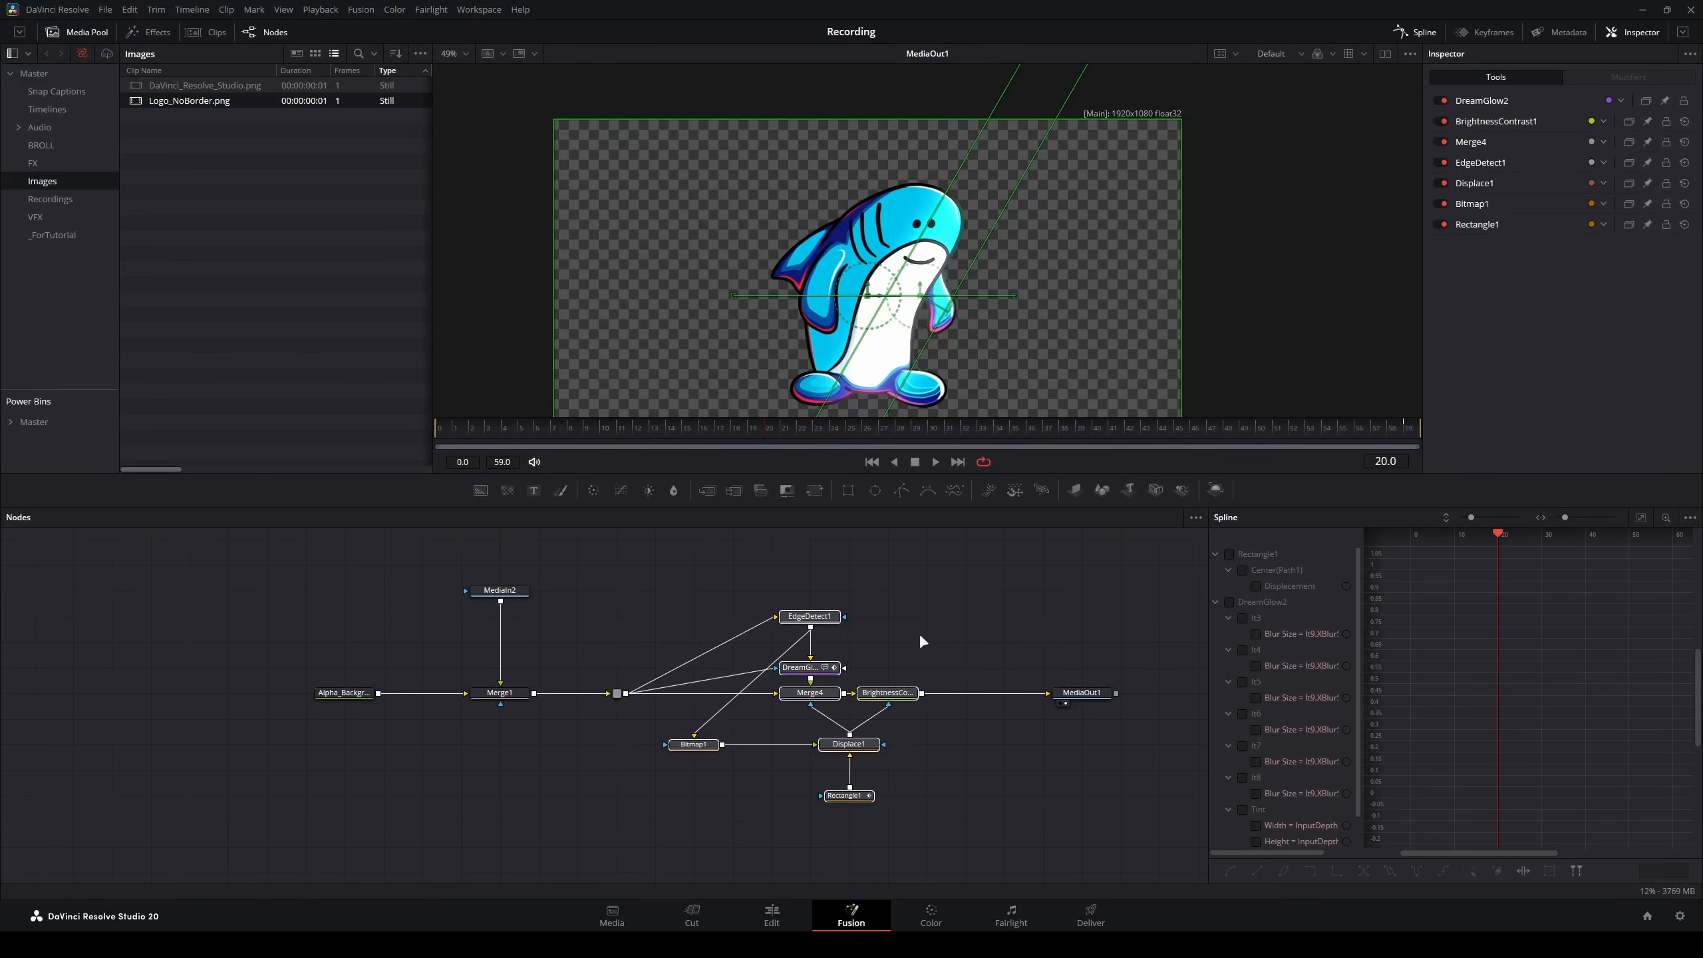
- Move the finished effect nodes out of the way, leaving Merge1 connected directly to MediaOut1
{"action": "scroll", "coordinate": [921, 641], "scroll_direction": "down", "scroll_amount": 1}
{"action": "left_click_drag", "start_coordinate": [810, 655], "coordinate": [110, 682]}
{"action": "left_click_drag", "start_coordinate": [275, 715], "coordinate": [84, 724]}
{"action": "left_click_drag", "start_coordinate": [563, 737], "coordinate": [298, 766]}
{"action": "left_click_drag", "start_coordinate": [467, 758], "coordinate": [305, 802]}
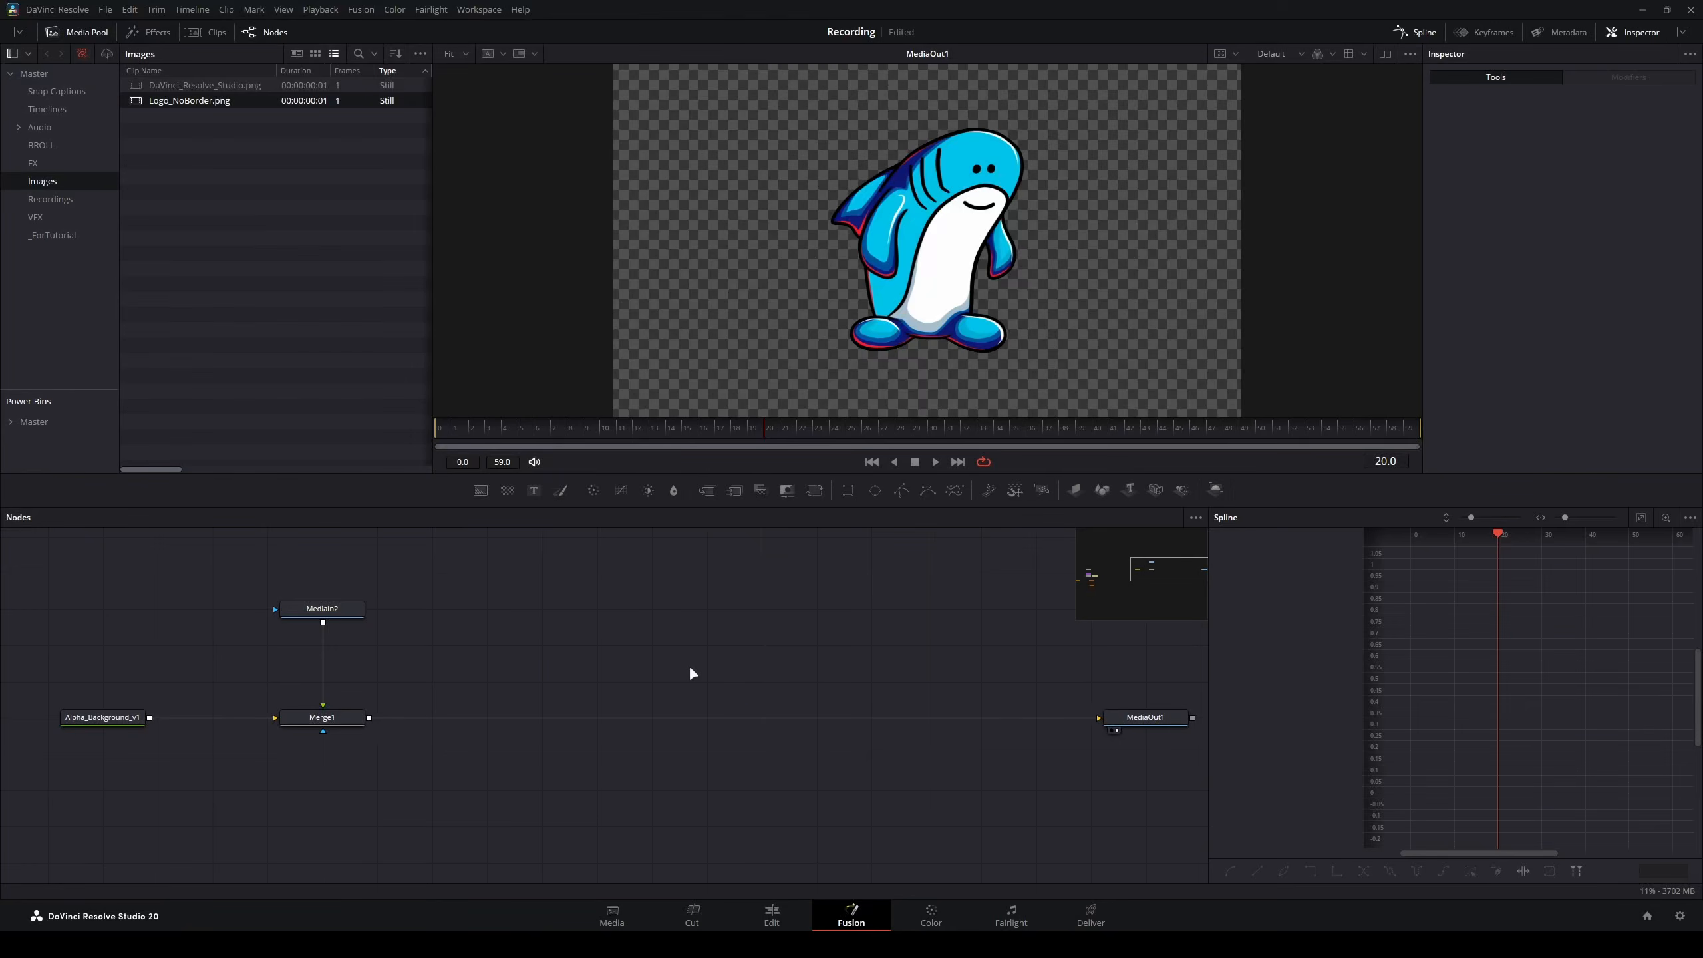
- Add a Brightness / Contrast node and insert it on the connection between Merge1 and MediaOut1
{"action": "key", "text": "ctrl+space"}
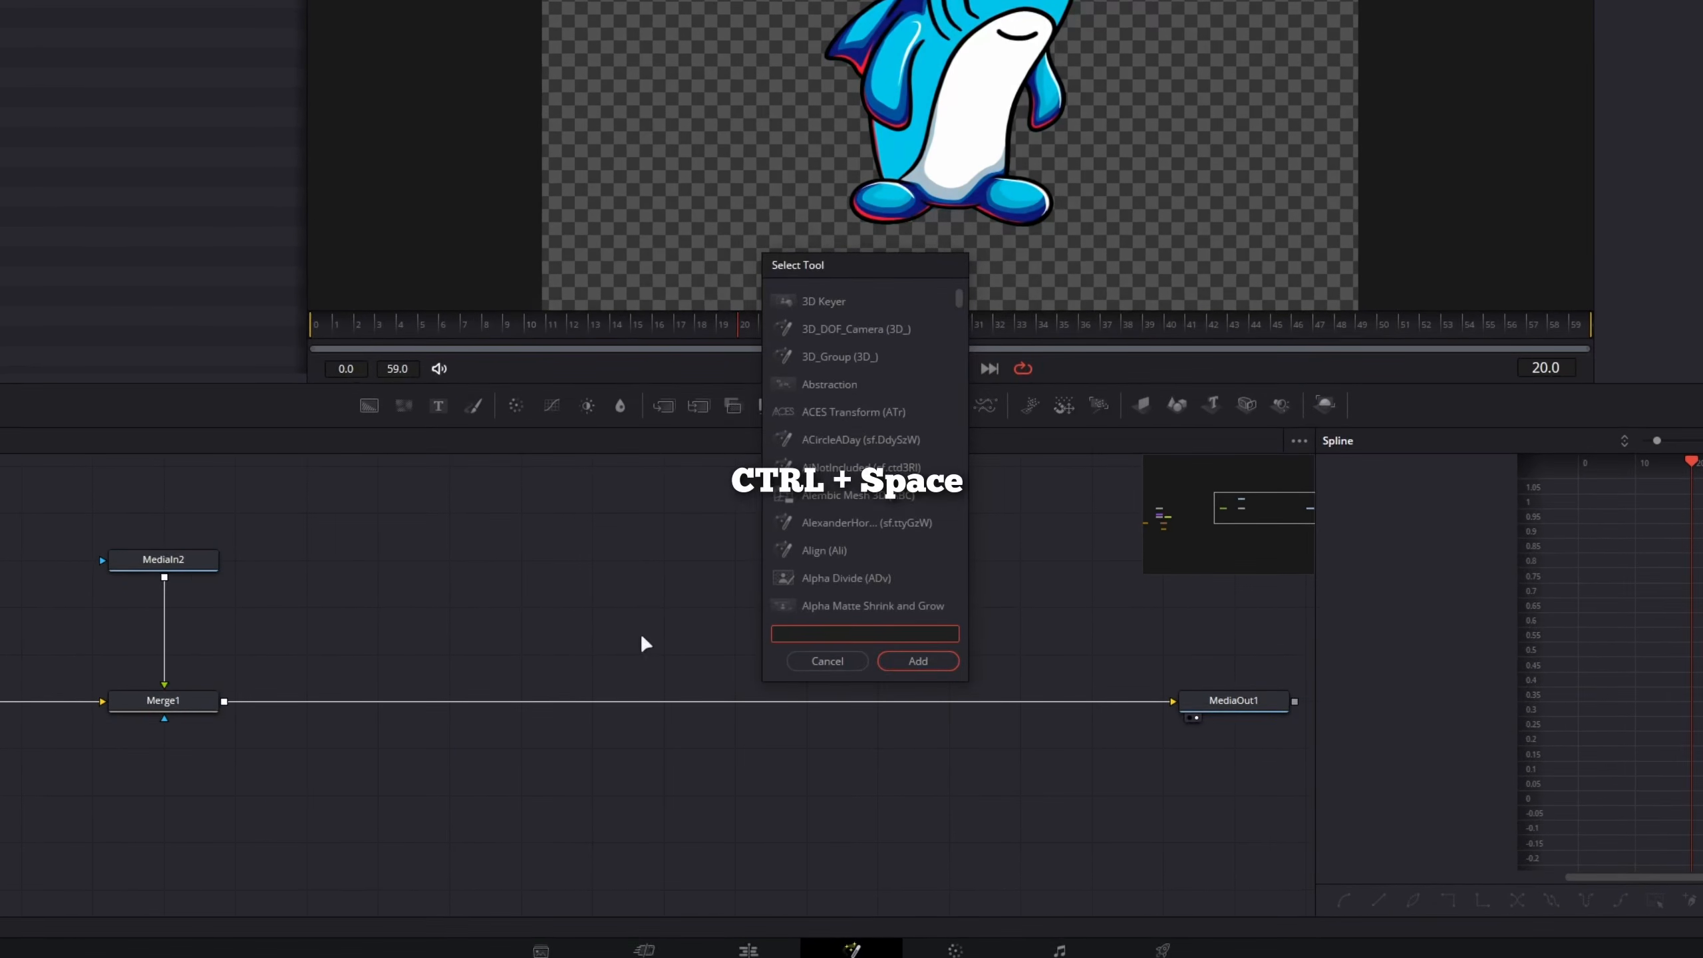
{"action": "type", "text": "bright"}
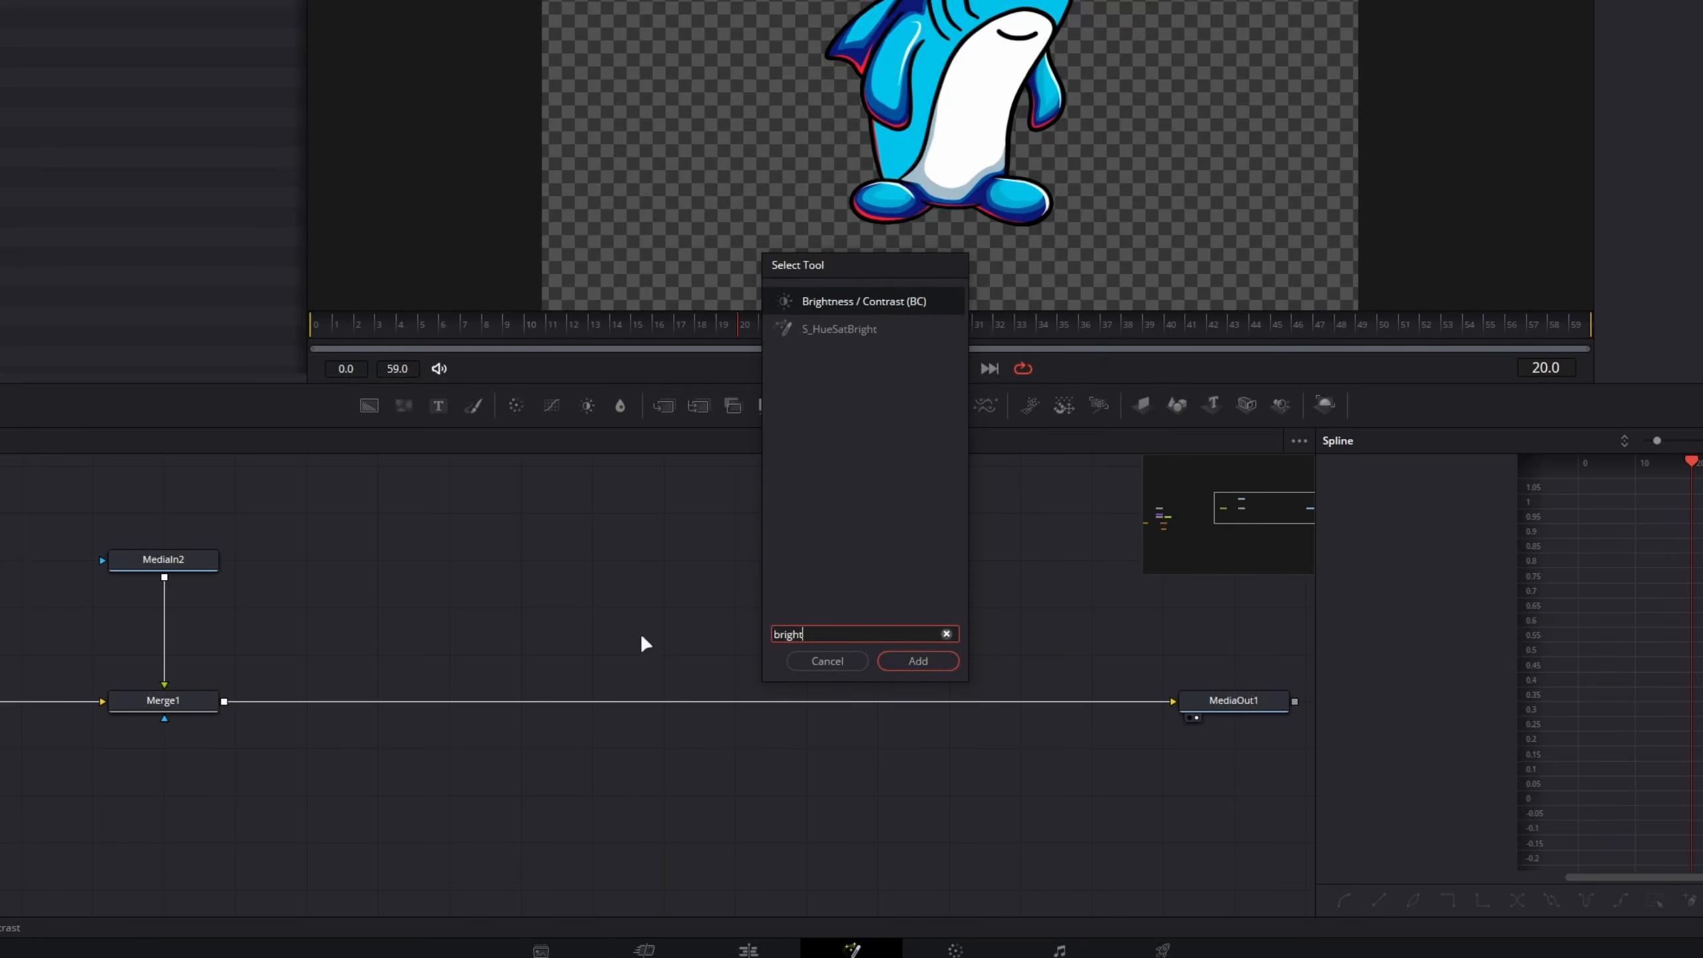
{"action": "key", "text": "Return"}
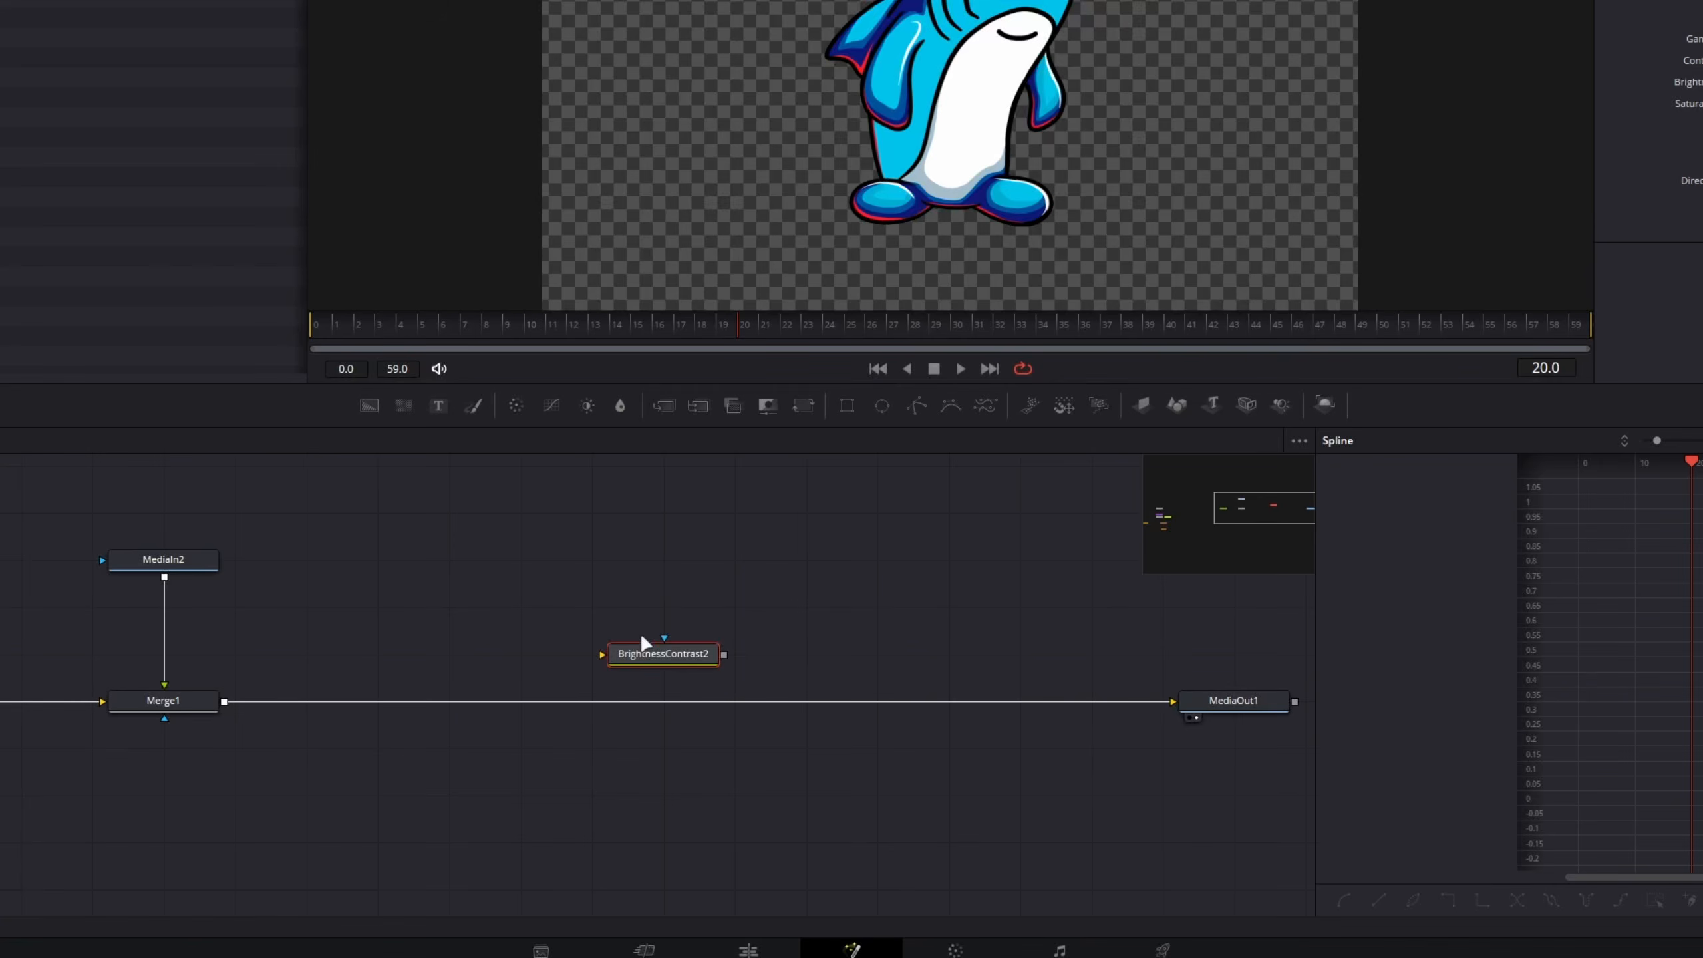
{"action": "left_click_drag", "start_coordinate": [643, 646], "coordinate": [786, 711]}
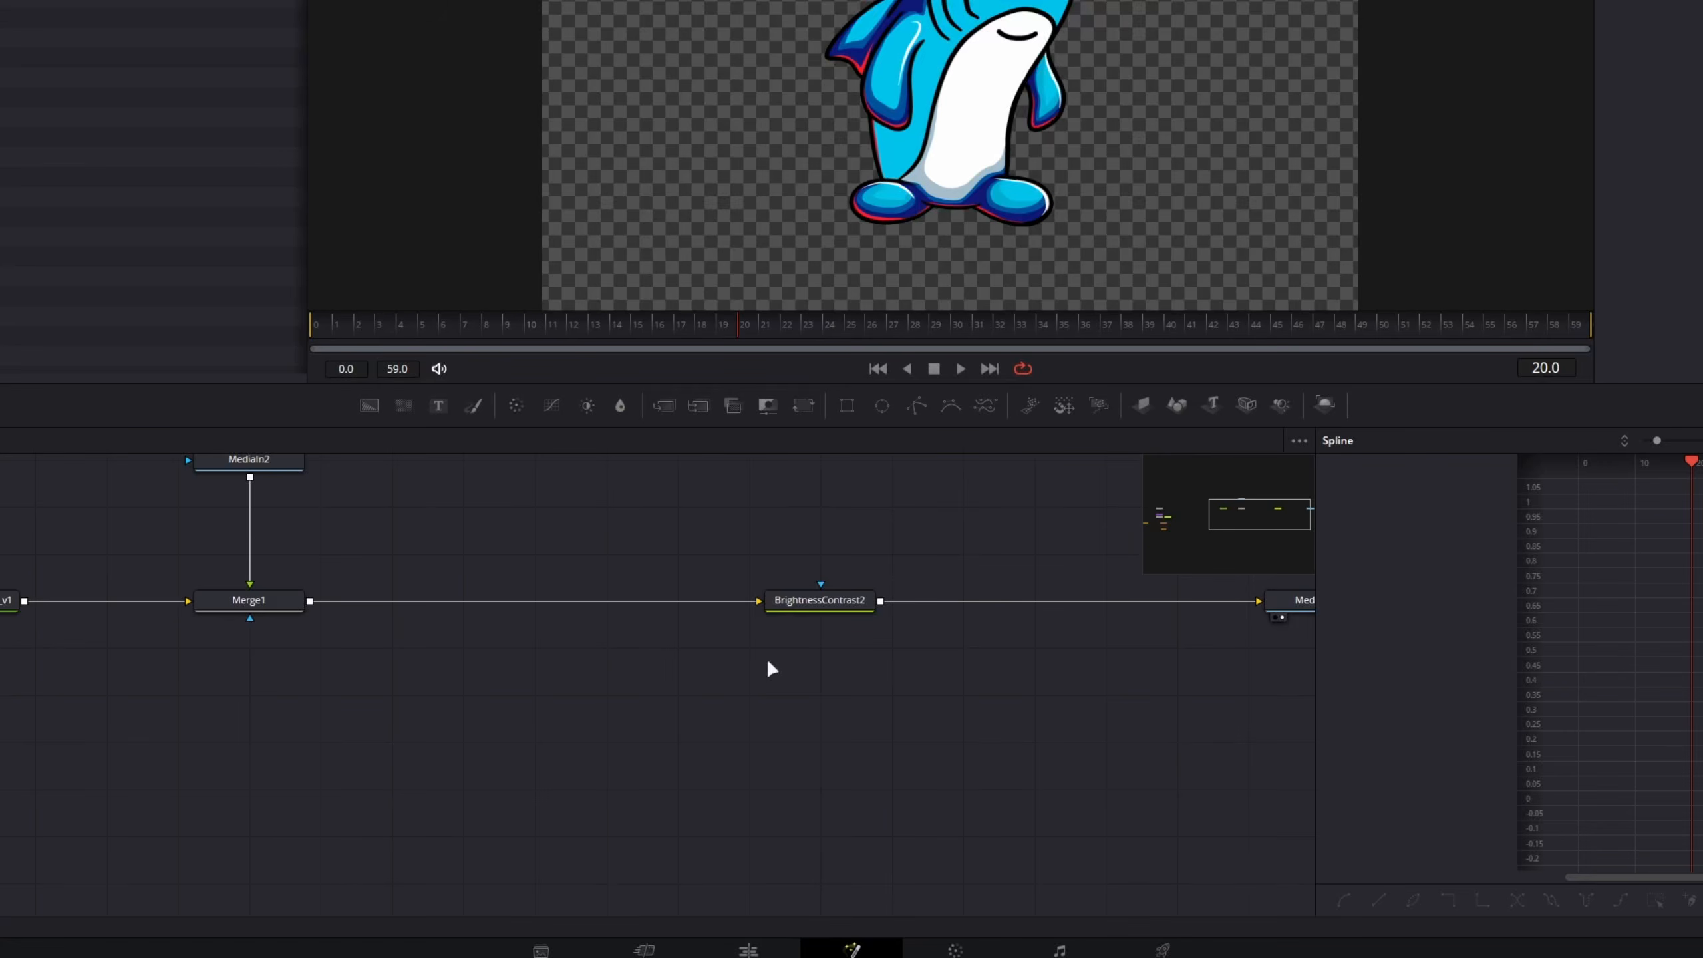
- Add a Rectangle mask node below the Brightness / Contrast node and connect it to that node's effect mask input
{"action": "key", "text": "shift+space"}
{"action": "type", "text": "rectang"}
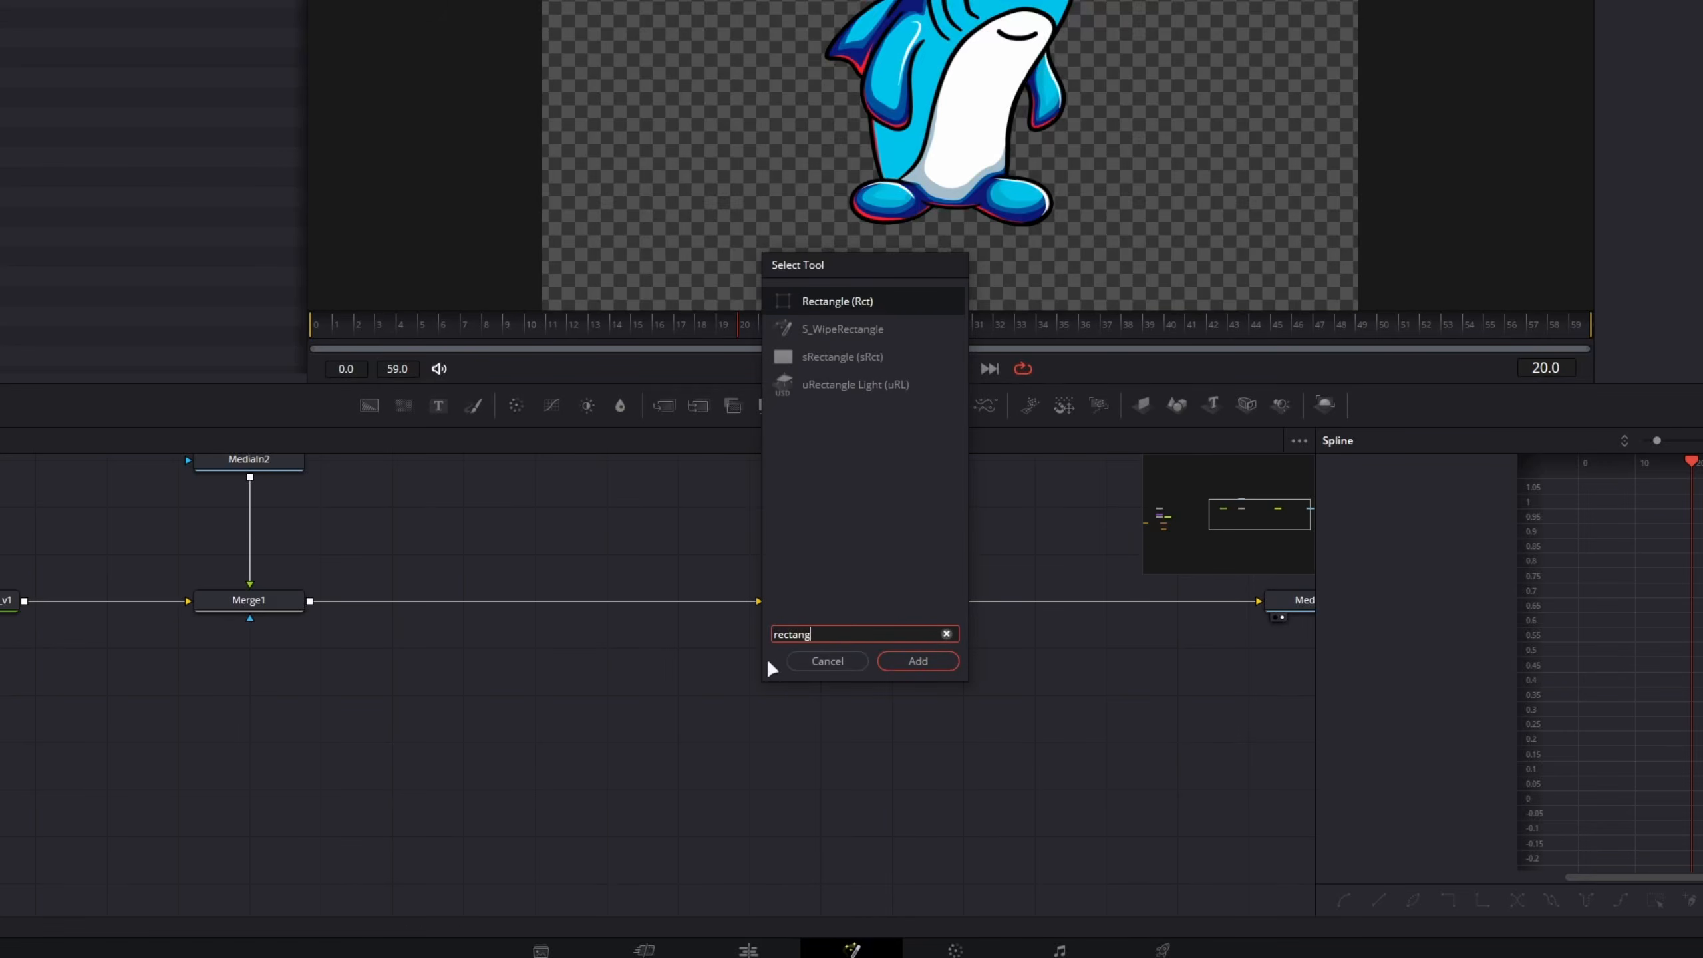
{"action": "key", "text": "Return"}
{"action": "left_click_drag", "start_coordinate": [842, 636], "coordinate": [842, 779]}
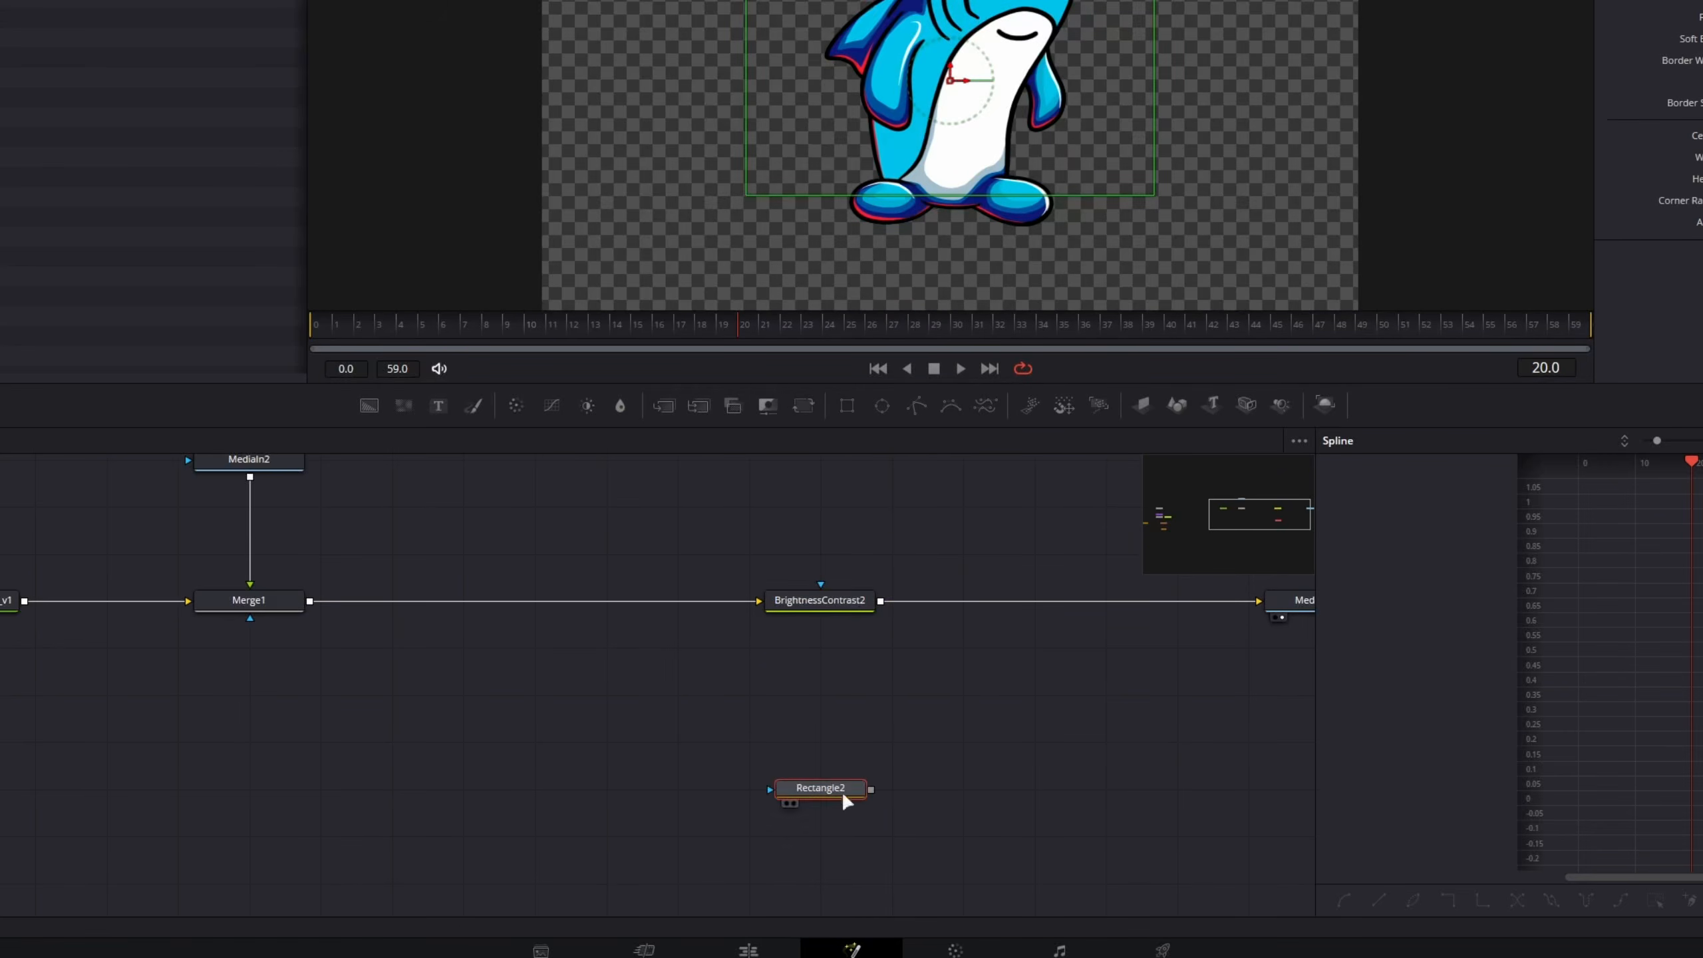
{"action": "scroll", "coordinate": [950, 707], "scroll_direction": "down", "scroll_amount": 2}
{"action": "left_click_drag", "start_coordinate": [1012, 698], "coordinate": [939, 688]}
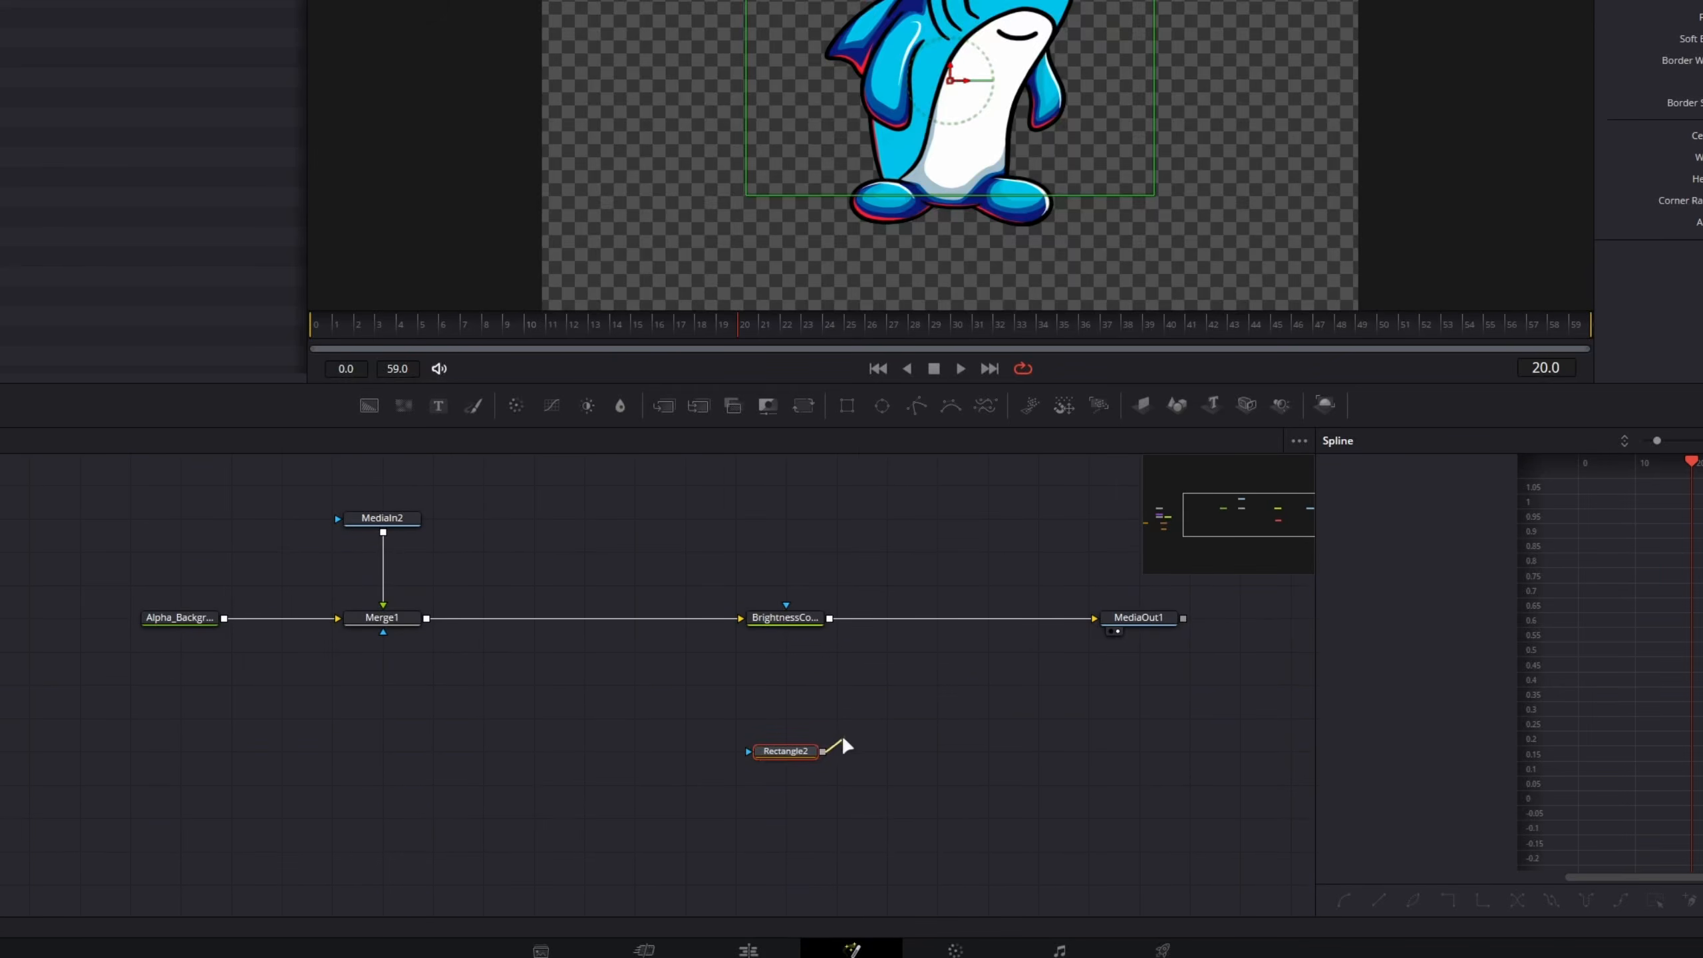
{"action": "left_click_drag", "start_coordinate": [878, 762], "coordinate": [786, 606]}
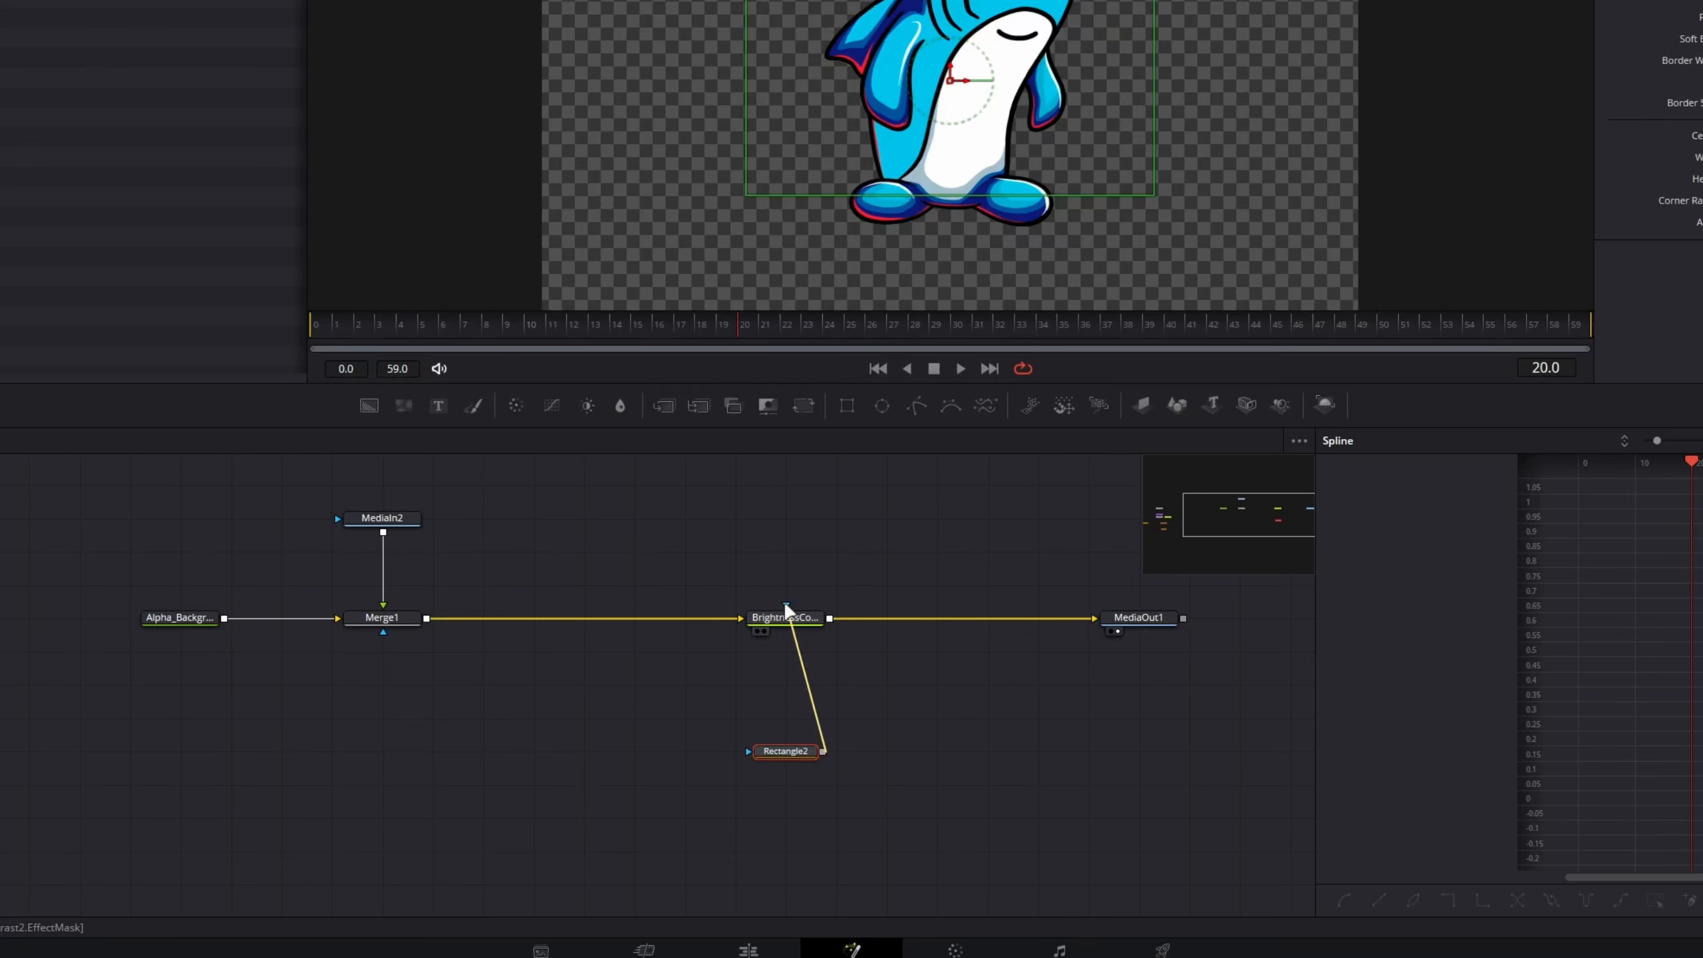
{"action": "left_click_drag", "start_coordinate": [786, 605], "coordinate": [786, 608]}
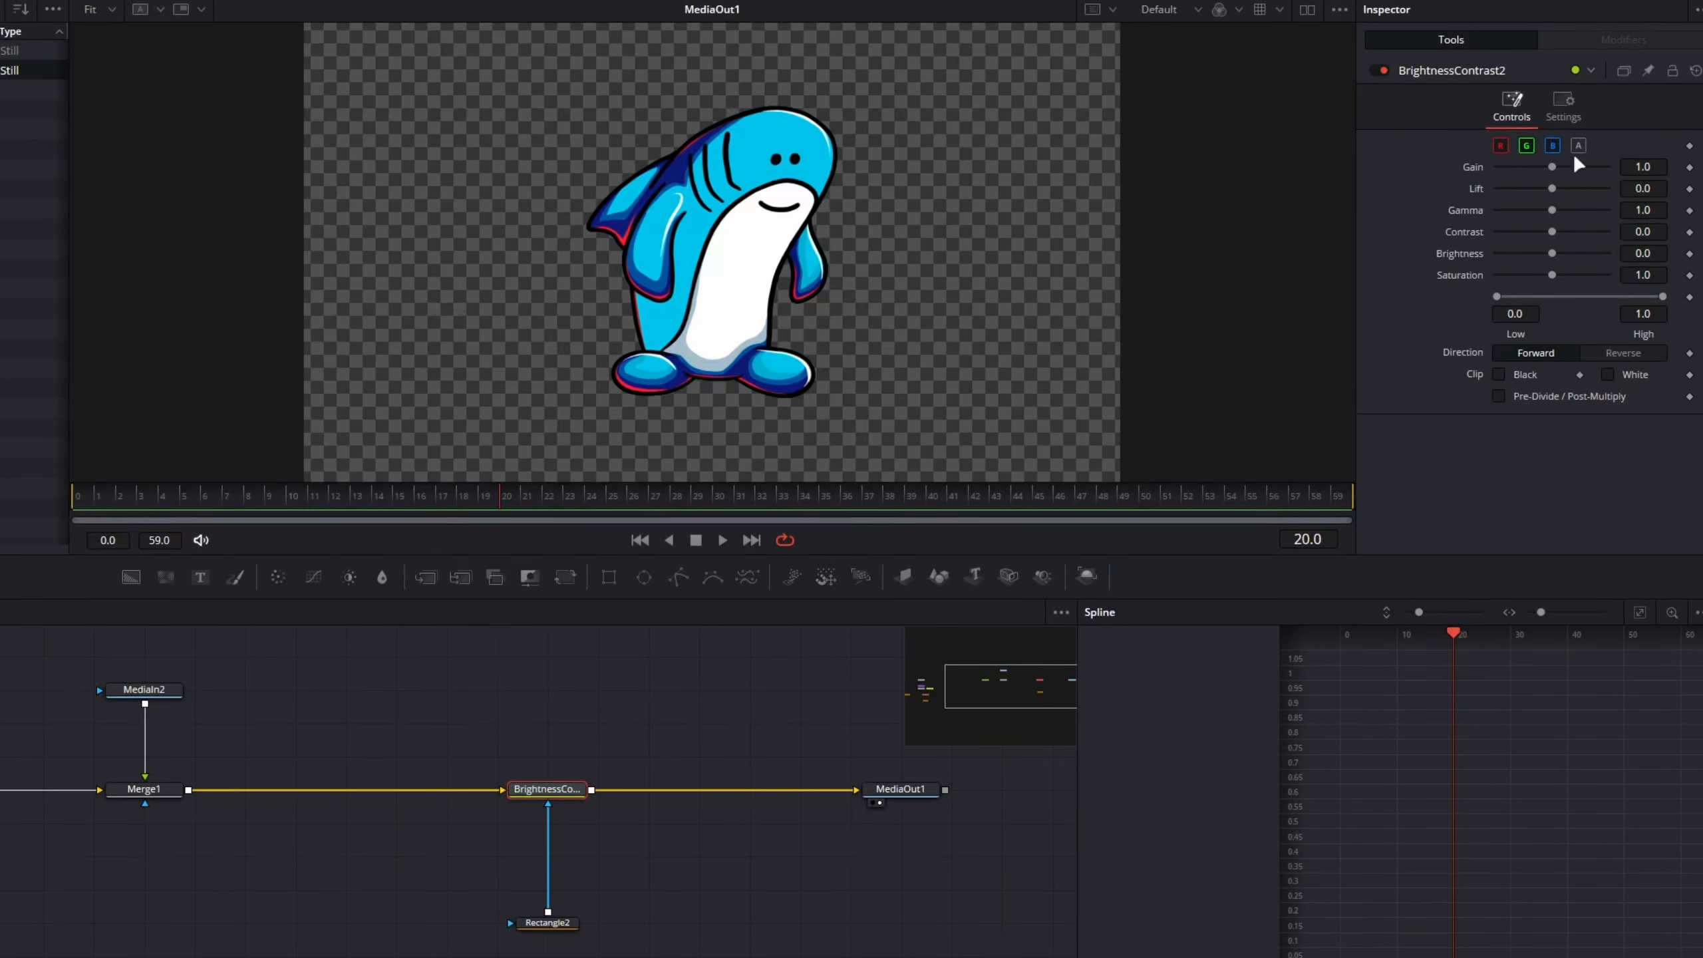
- Try a gain of 1.7 and a lift of 0.32 on the Brightness / Contrast node, resetting each to its default
{"action": "left_click_drag", "start_coordinate": [1550, 162], "coordinate": [1561, 162]}
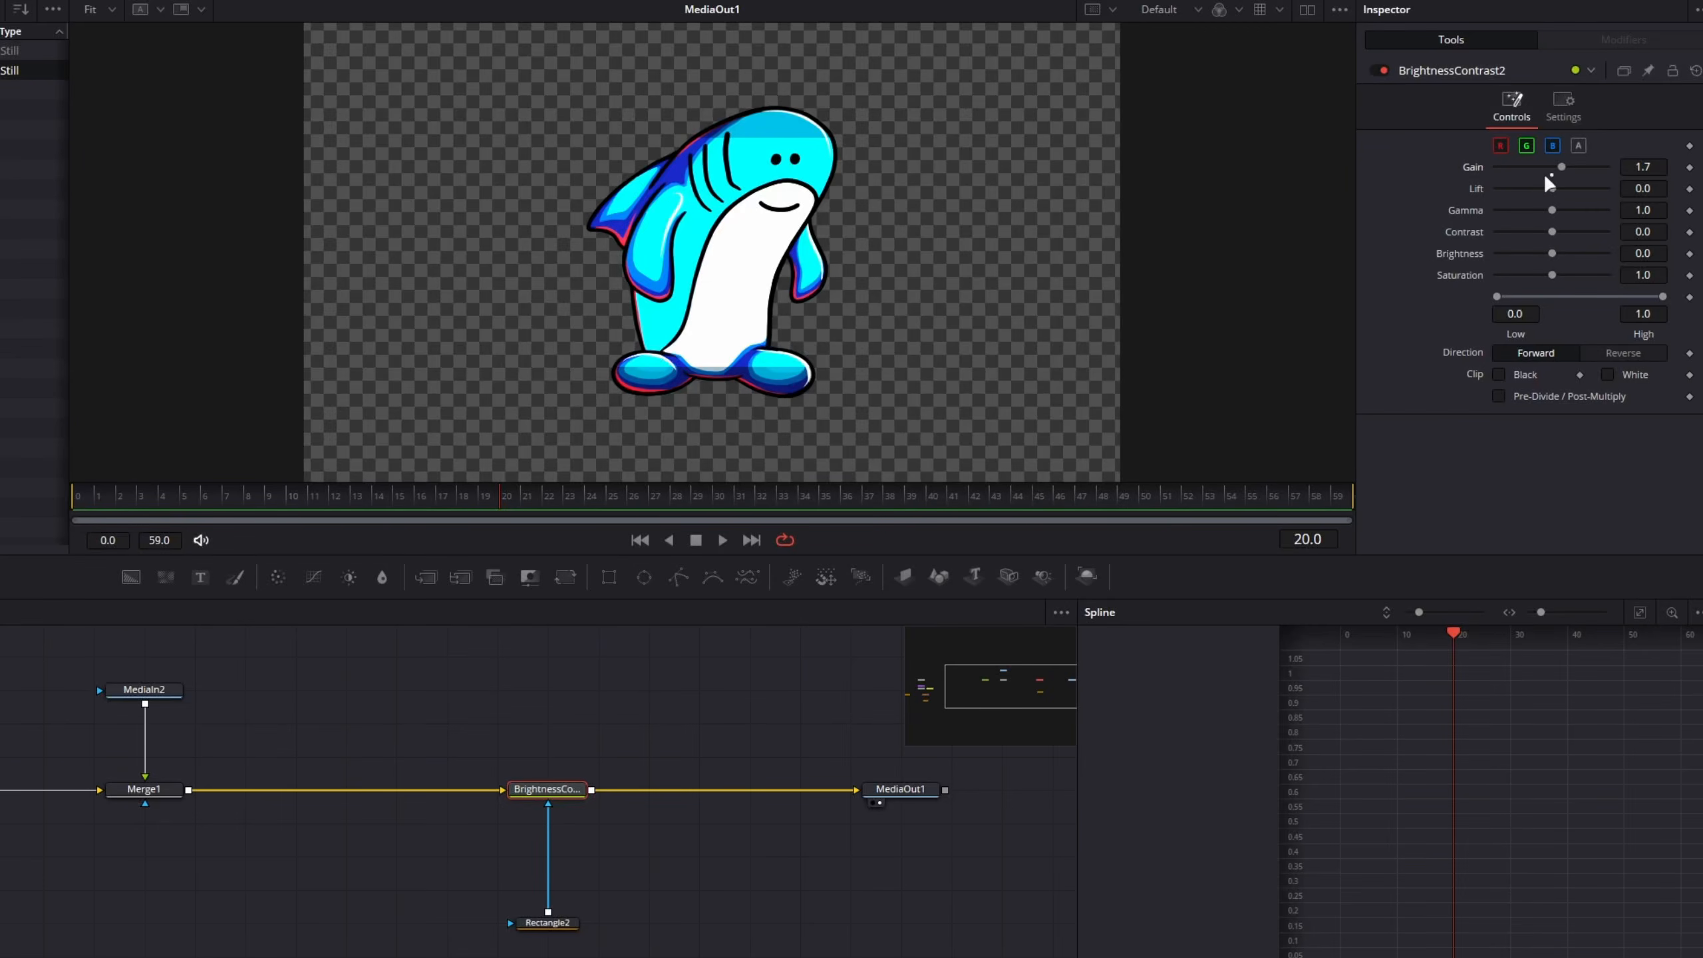
{"action": "key", "text": "ctrl+z"}
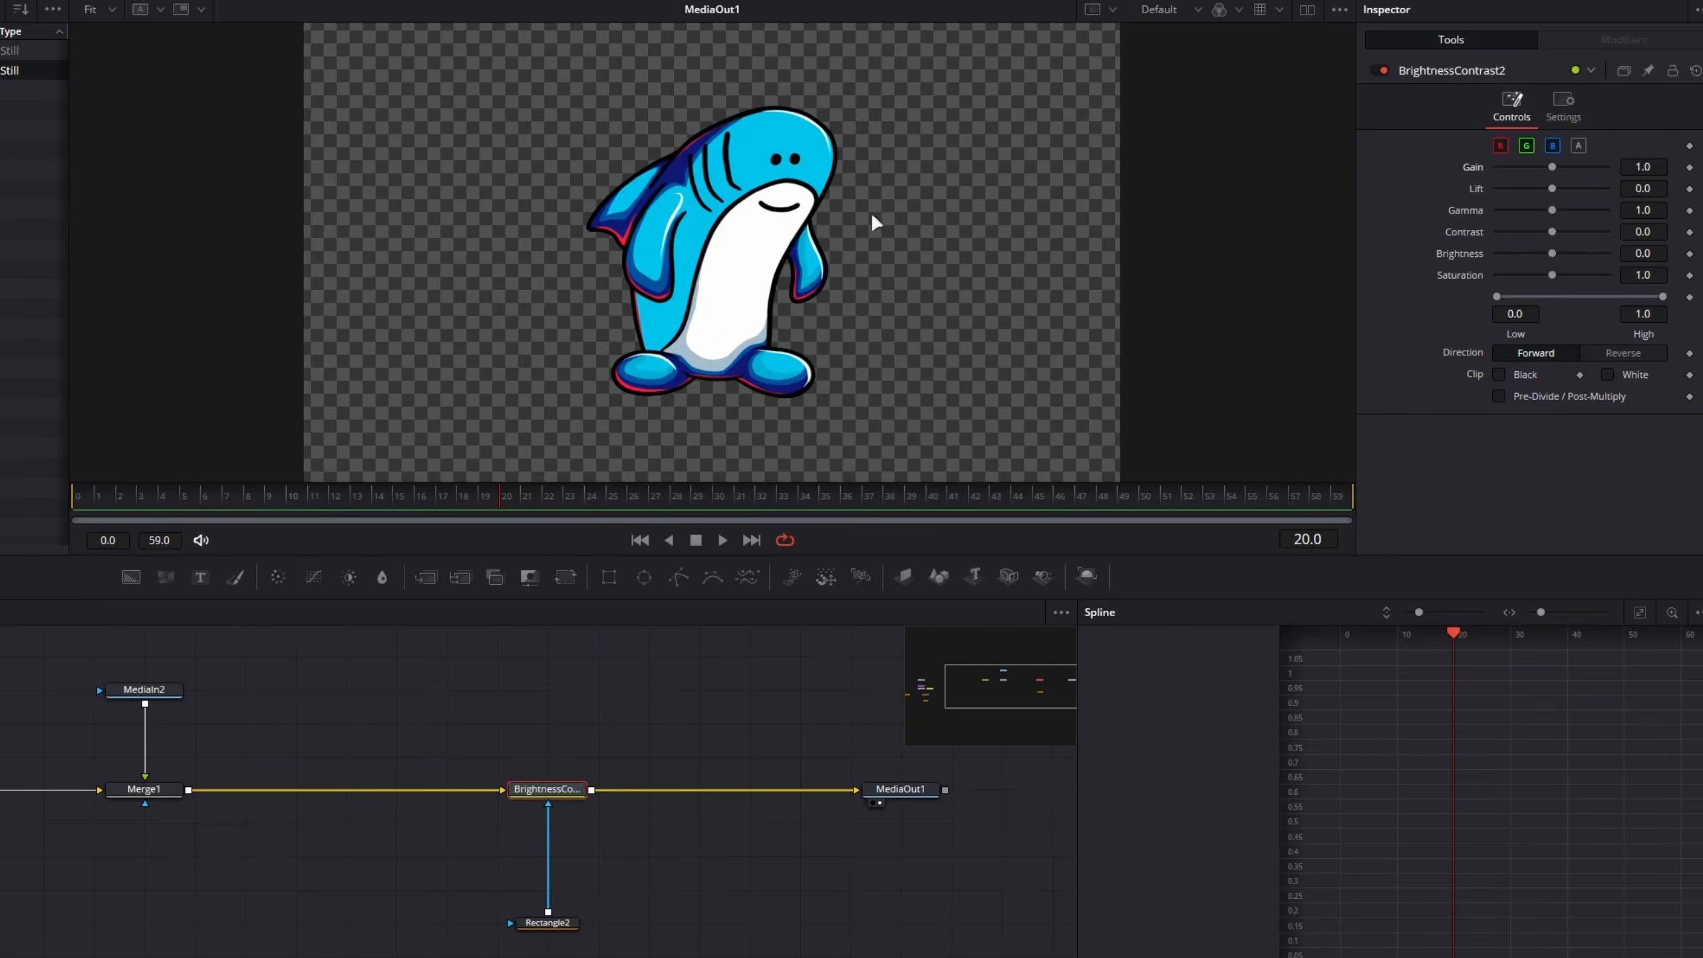
{"action": "scroll", "coordinate": [870, 222], "scroll_direction": "up", "scroll_amount": 2}
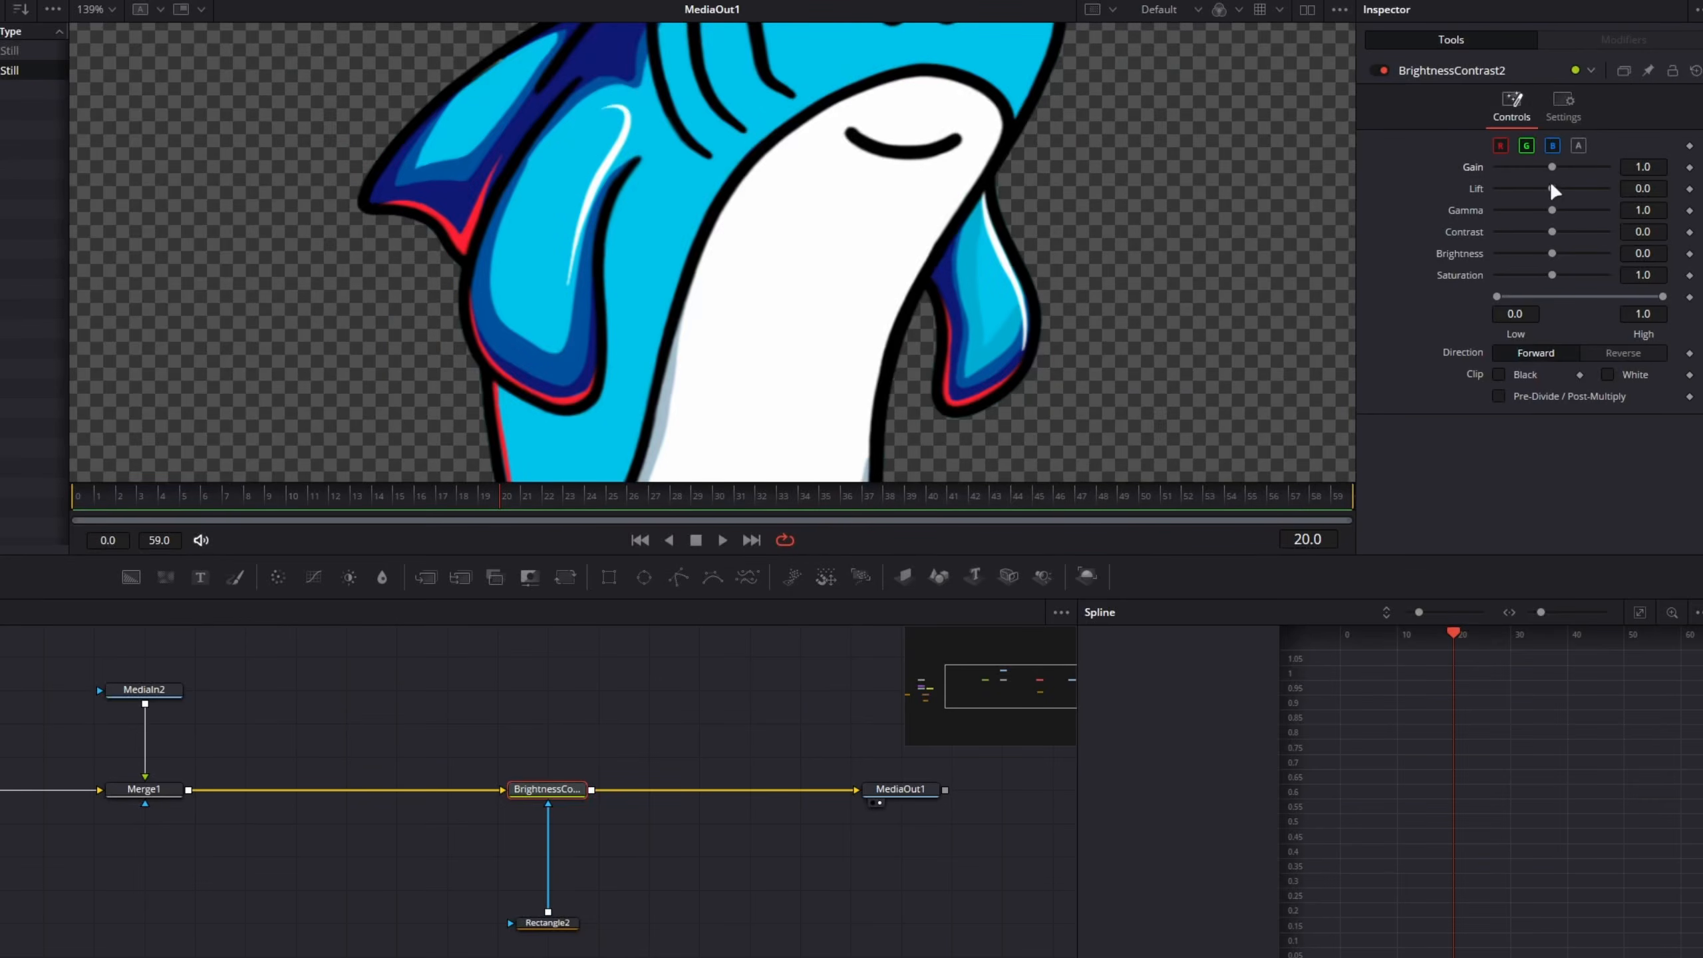
{"action": "left_click_drag", "start_coordinate": [1552, 191], "coordinate": [1569, 188]}
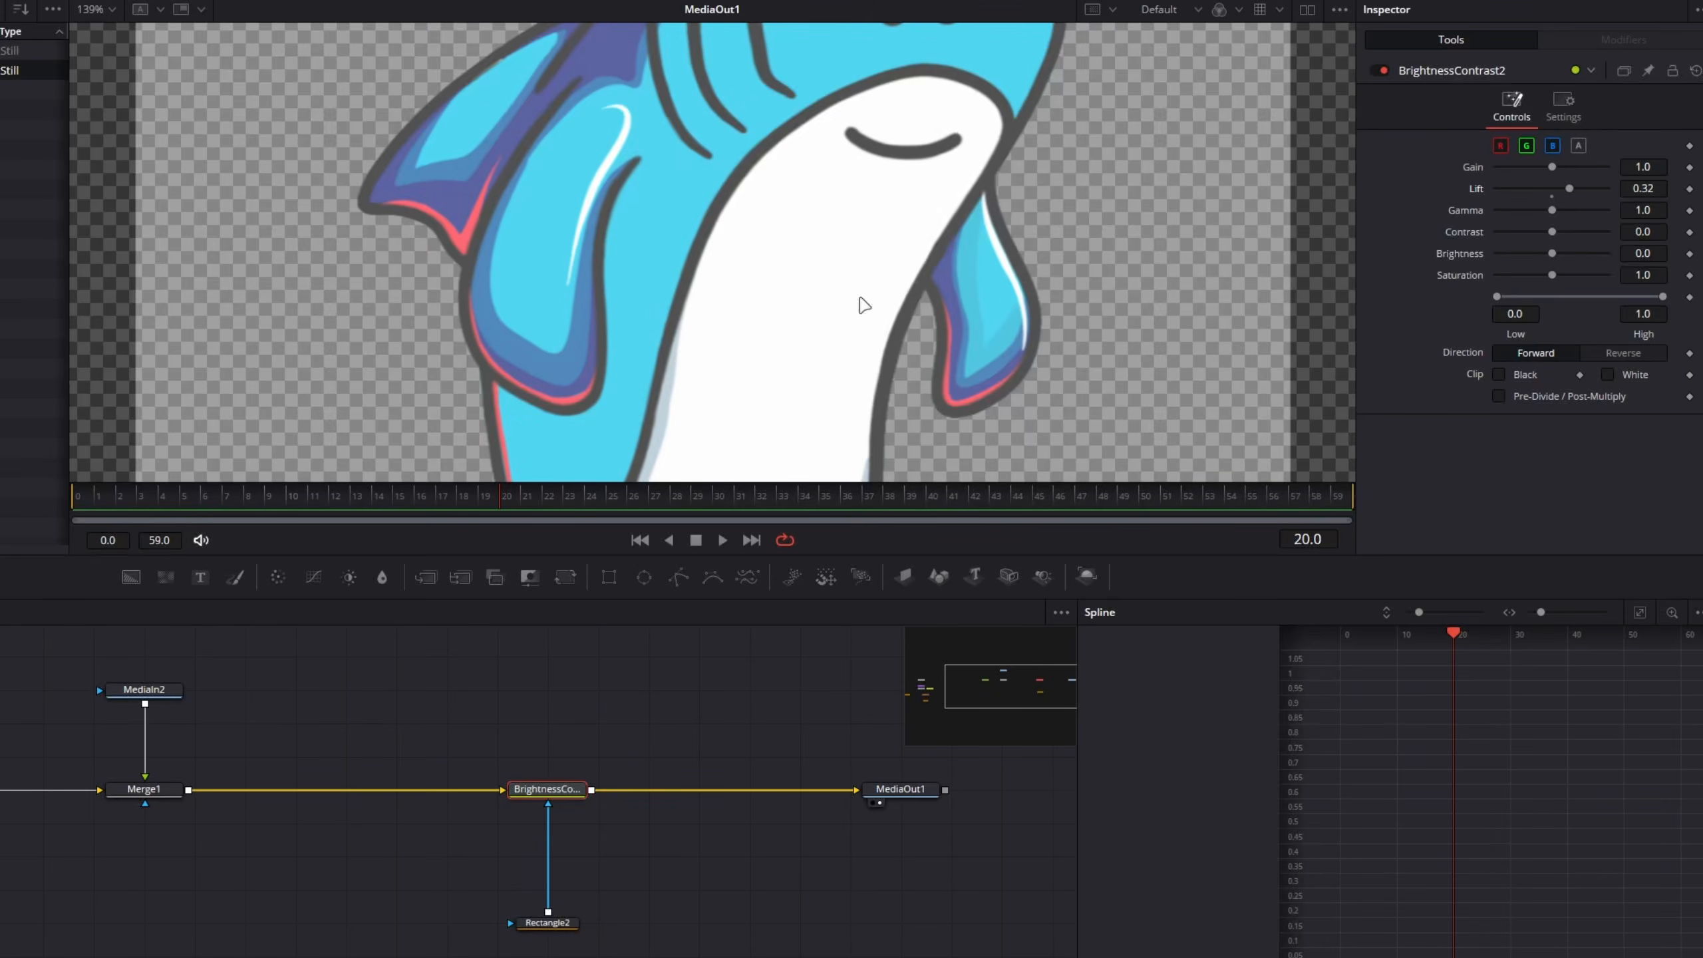
{"action": "left_click", "coordinate": [1553, 197]}
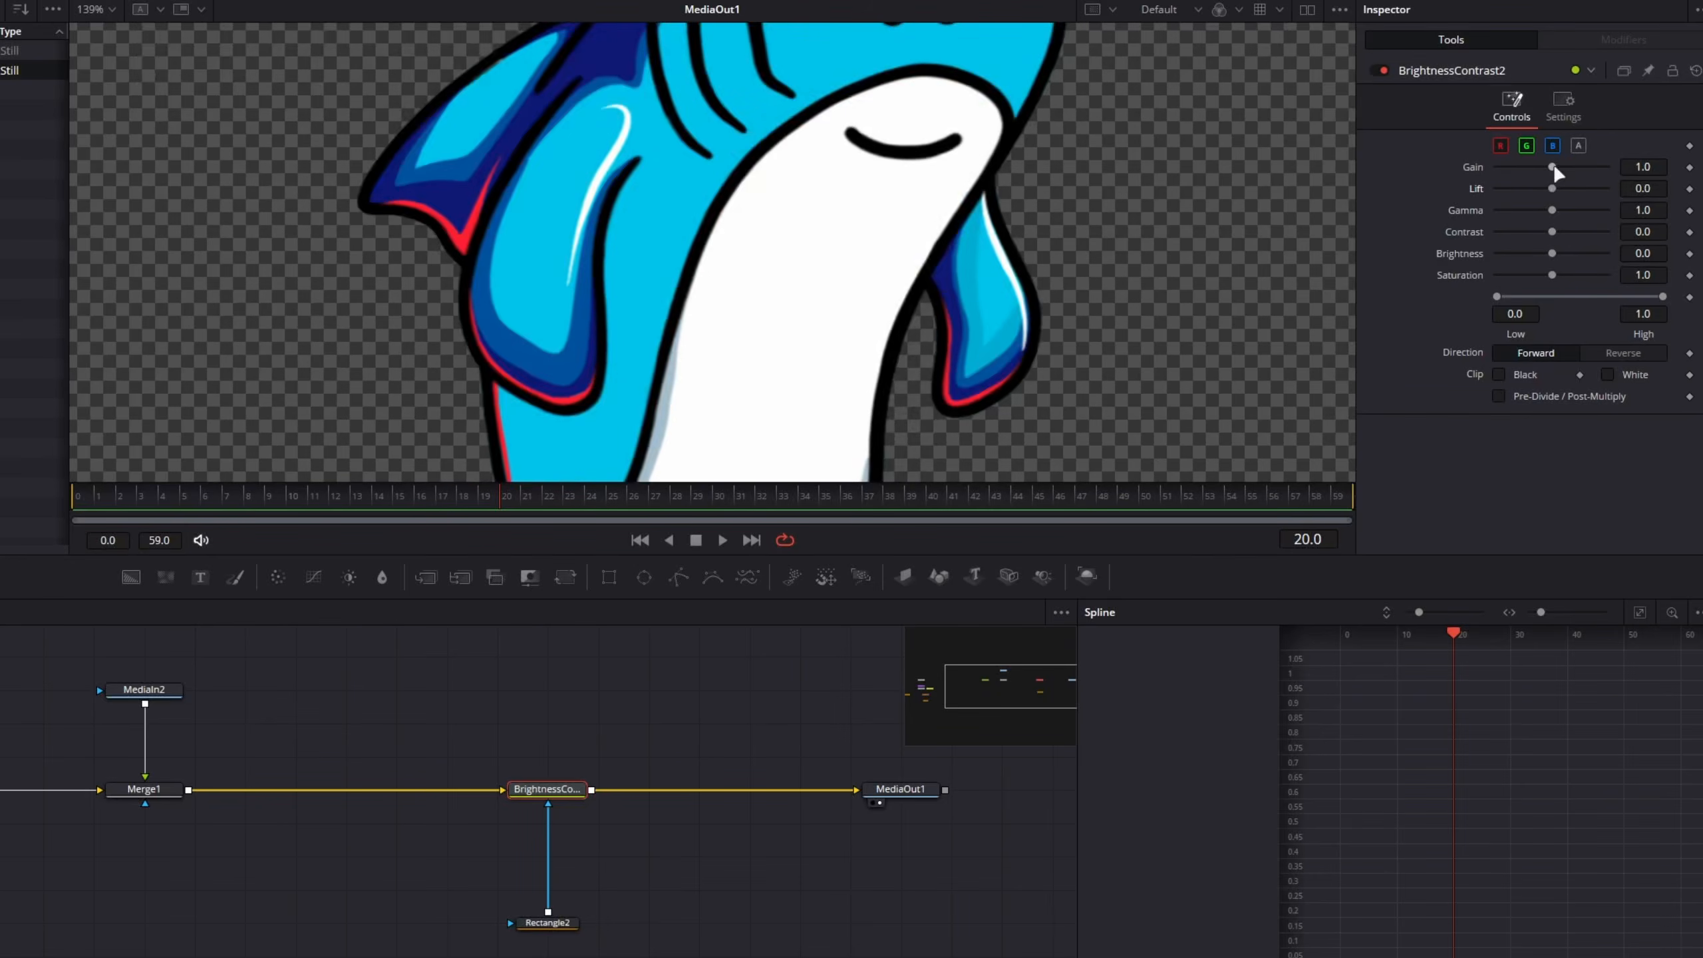
- Set the Brightness / Contrast node's gain to 1.25
{"action": "left_click", "coordinate": [1646, 167]}
{"action": "type", "text": "1.25"}
{"action": "key", "text": "Tab"}
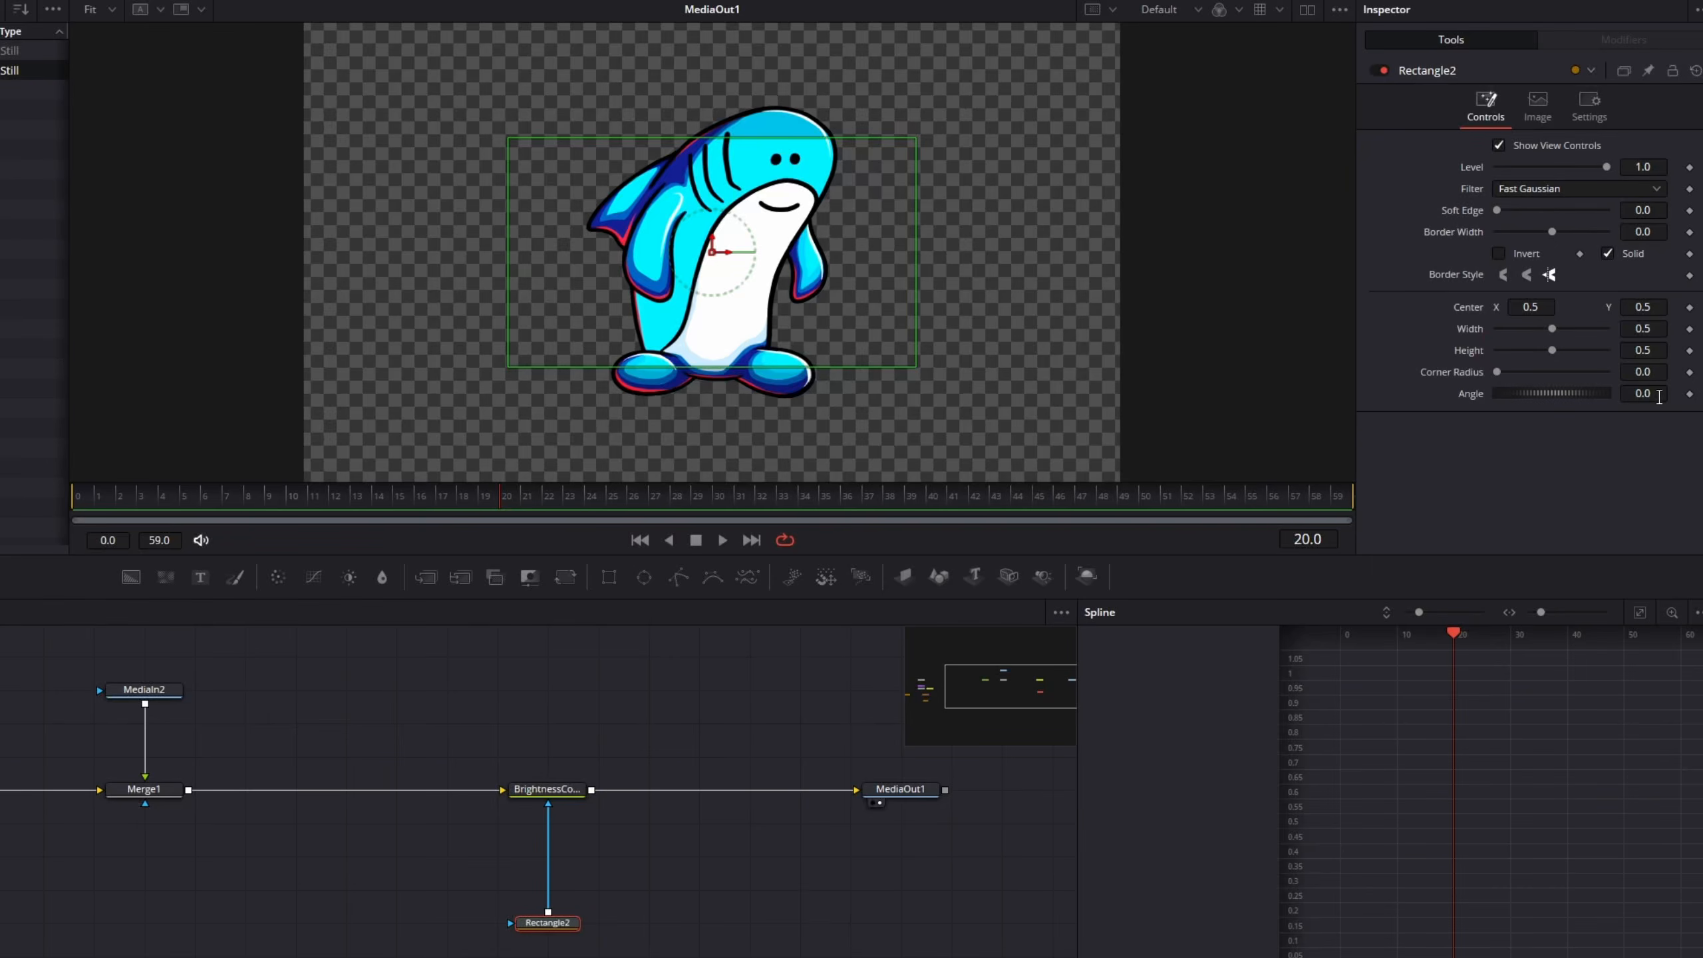
- Set the rectangle mask's angle to -30
{"action": "left_click_drag", "start_coordinate": [1656, 394], "coordinate": [1556, 394]}
{"action": "double_click", "coordinate": [1660, 396]}
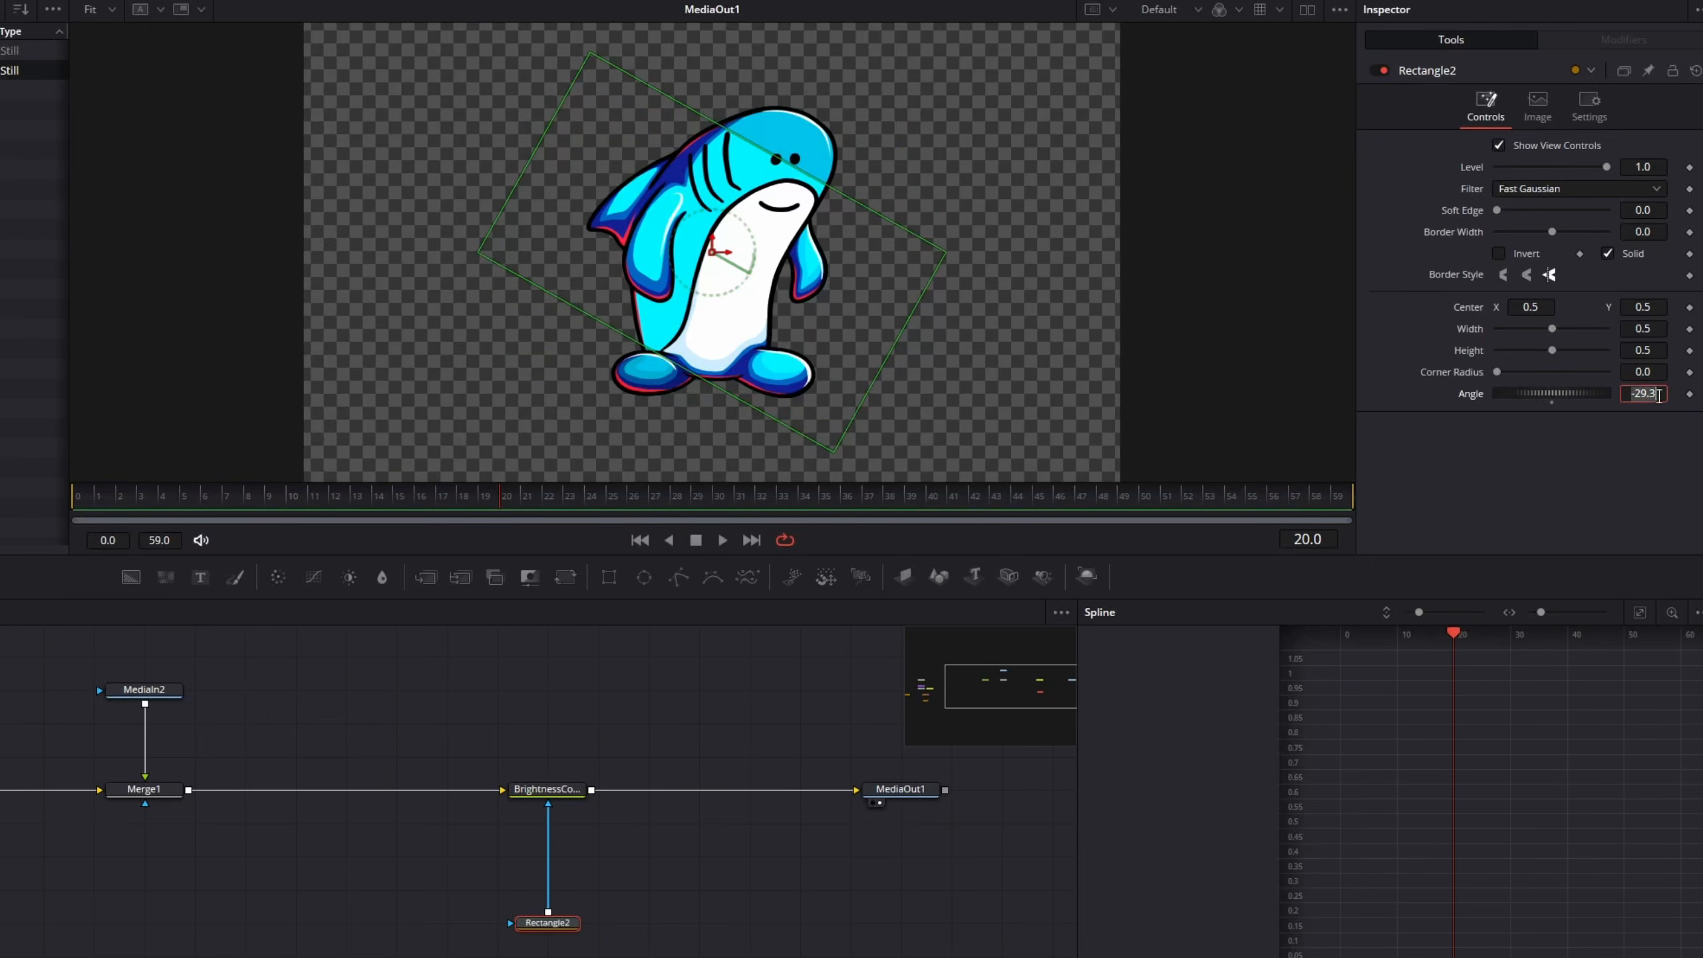
{"action": "type", "text": "-30"}
{"action": "key", "text": "Tab"}
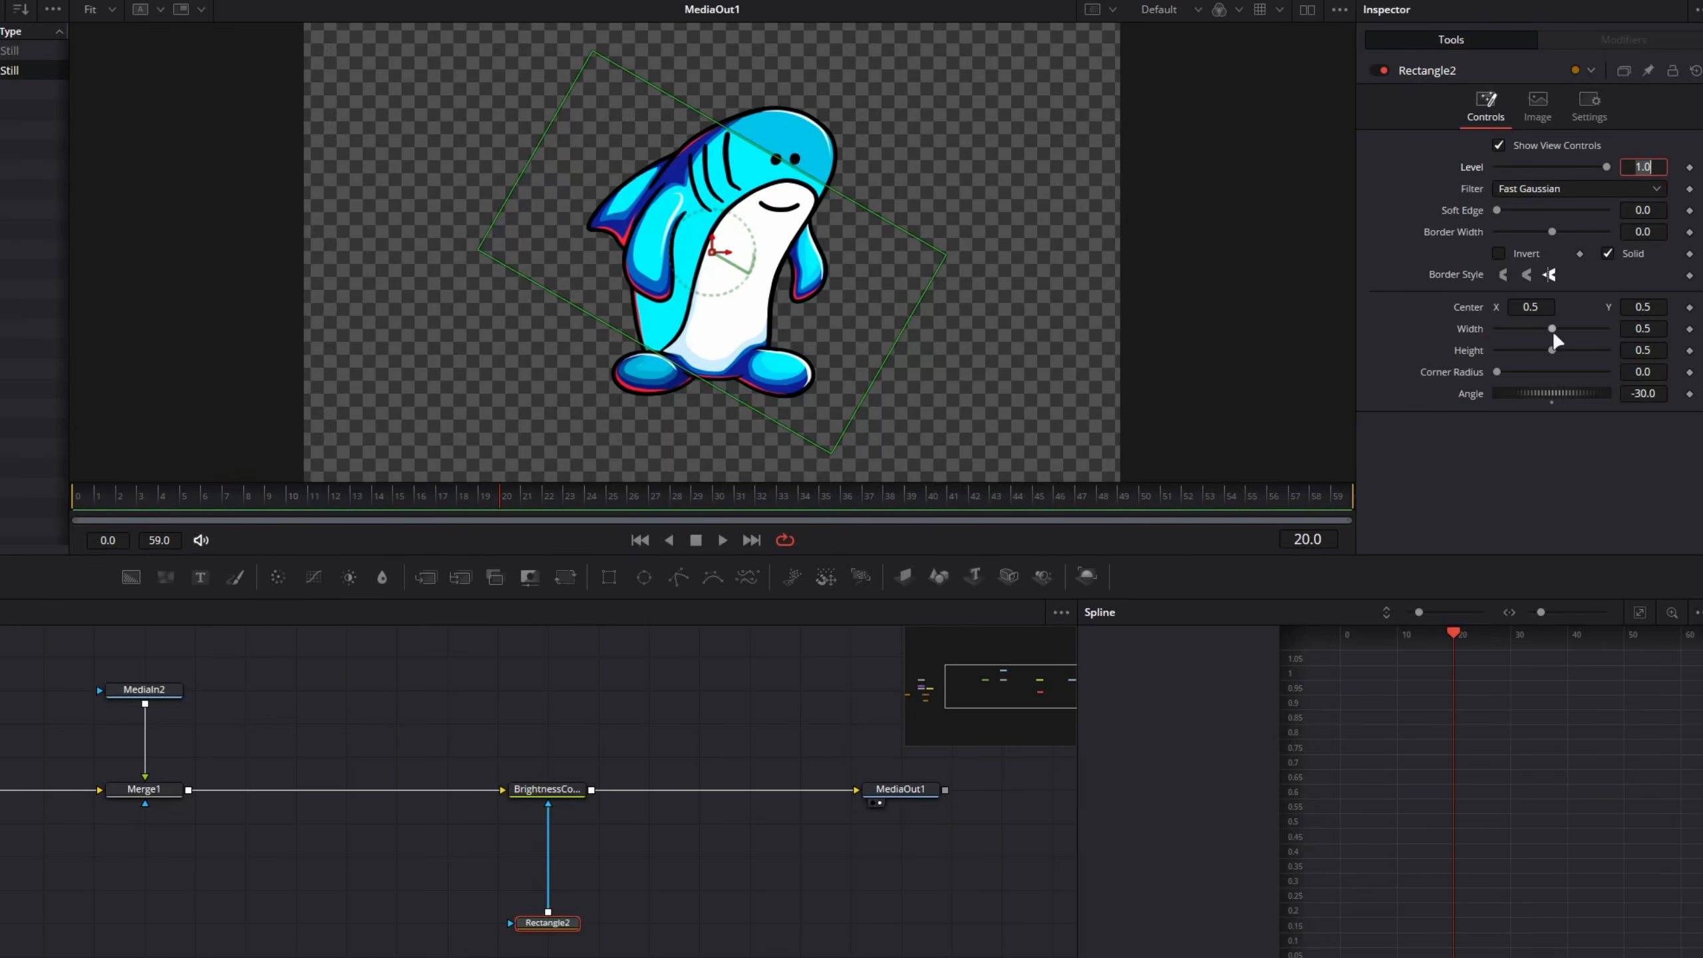
- Narrow the rectangle mask to a thin strip with a width of 0.05
{"action": "double_click", "coordinate": [1649, 328]}
{"action": "type", "text": "0.076"}
{"action": "key", "text": "Return"}
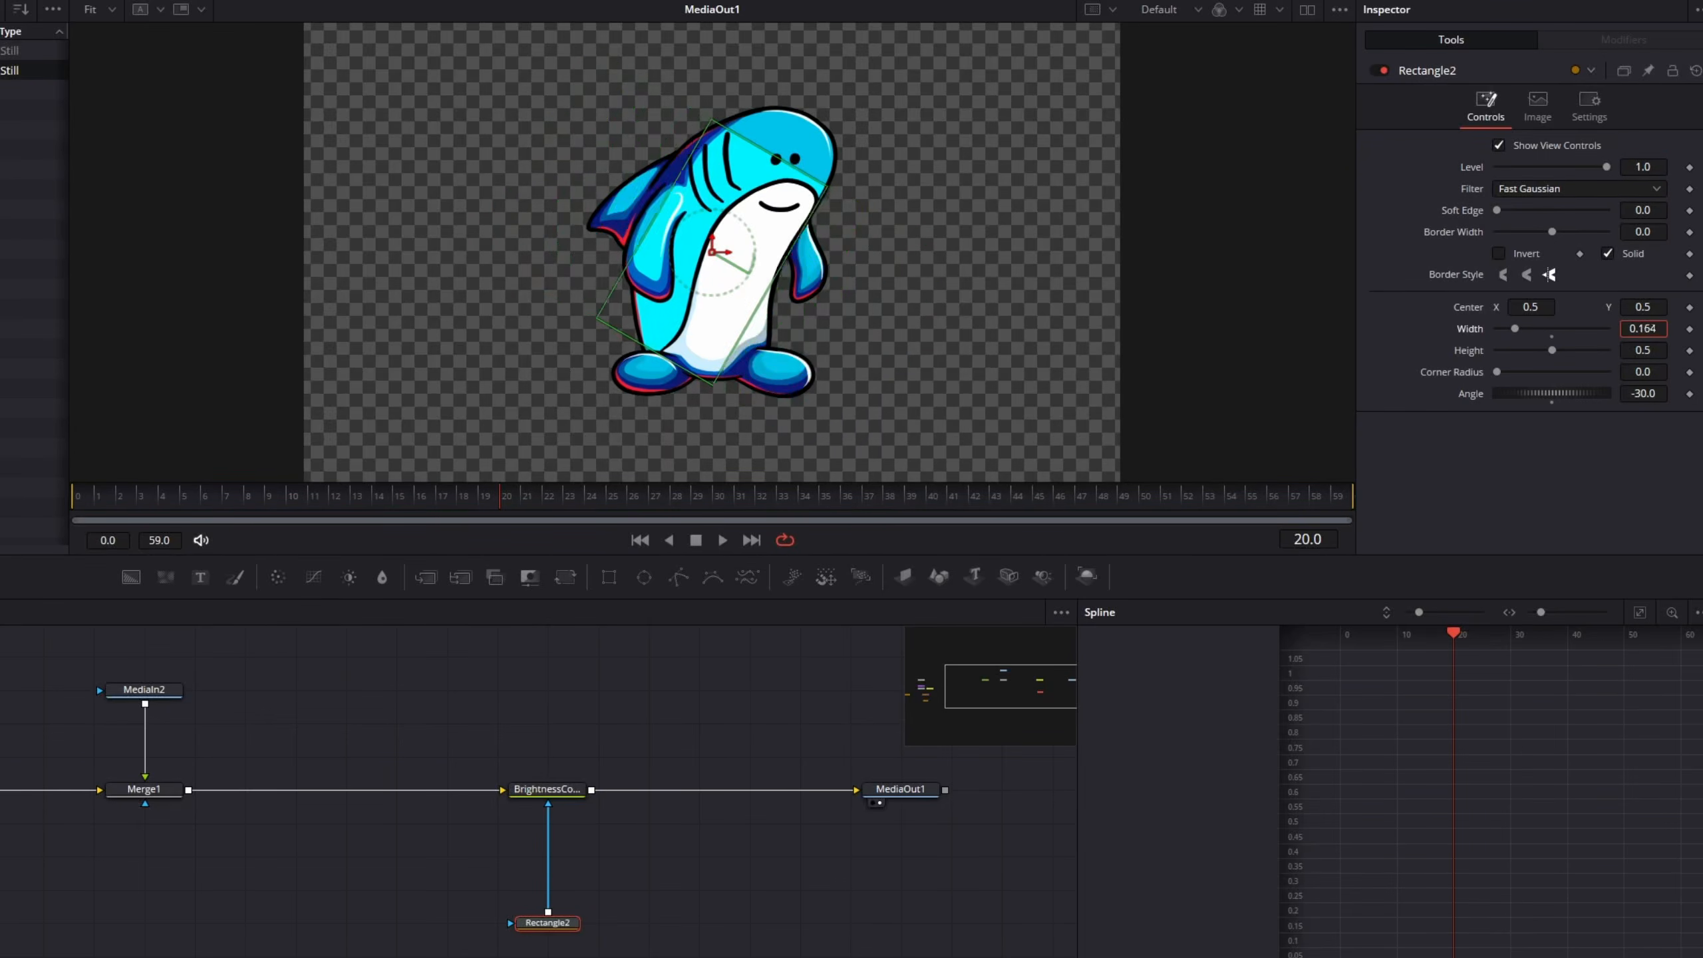
{"action": "mouse_move", "coordinate": [1643, 329]}
{"action": "left_mouse_down"}
{"action": "mouse_move", "coordinate": [1613, 329]}
{"action": "mouse_move", "coordinate": [1630, 329]}
{"action": "left_mouse_up"}
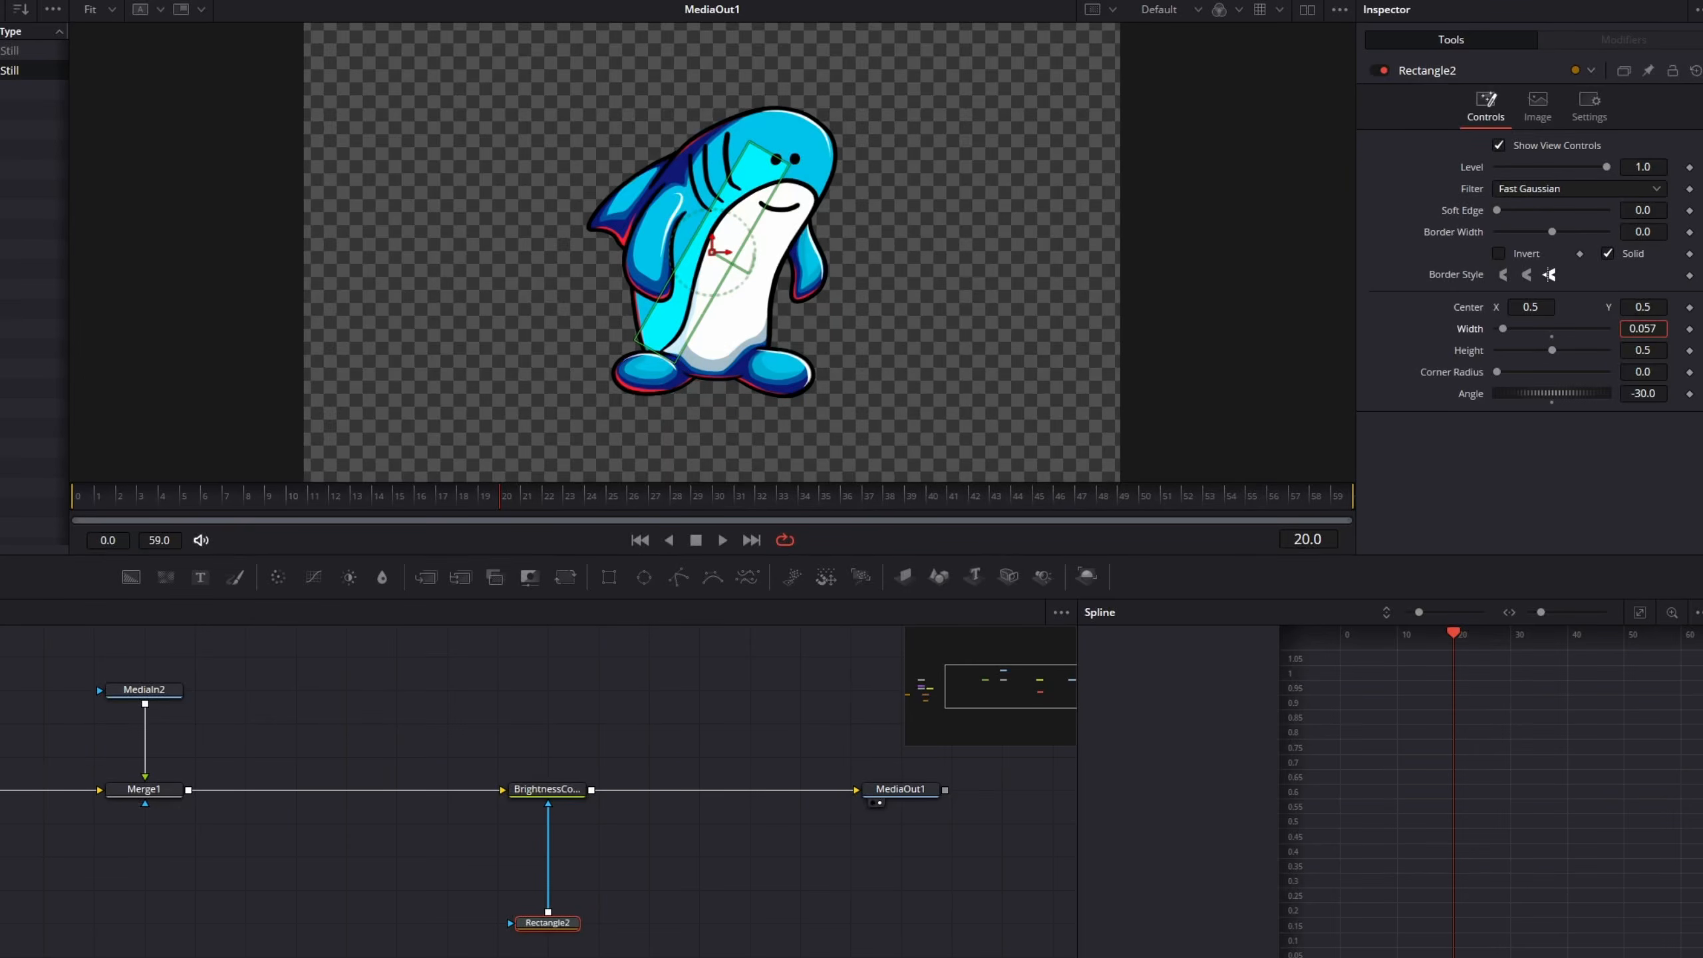
{"action": "double_click", "coordinate": [1650, 328]}
{"action": "type", "text": "0.0"}
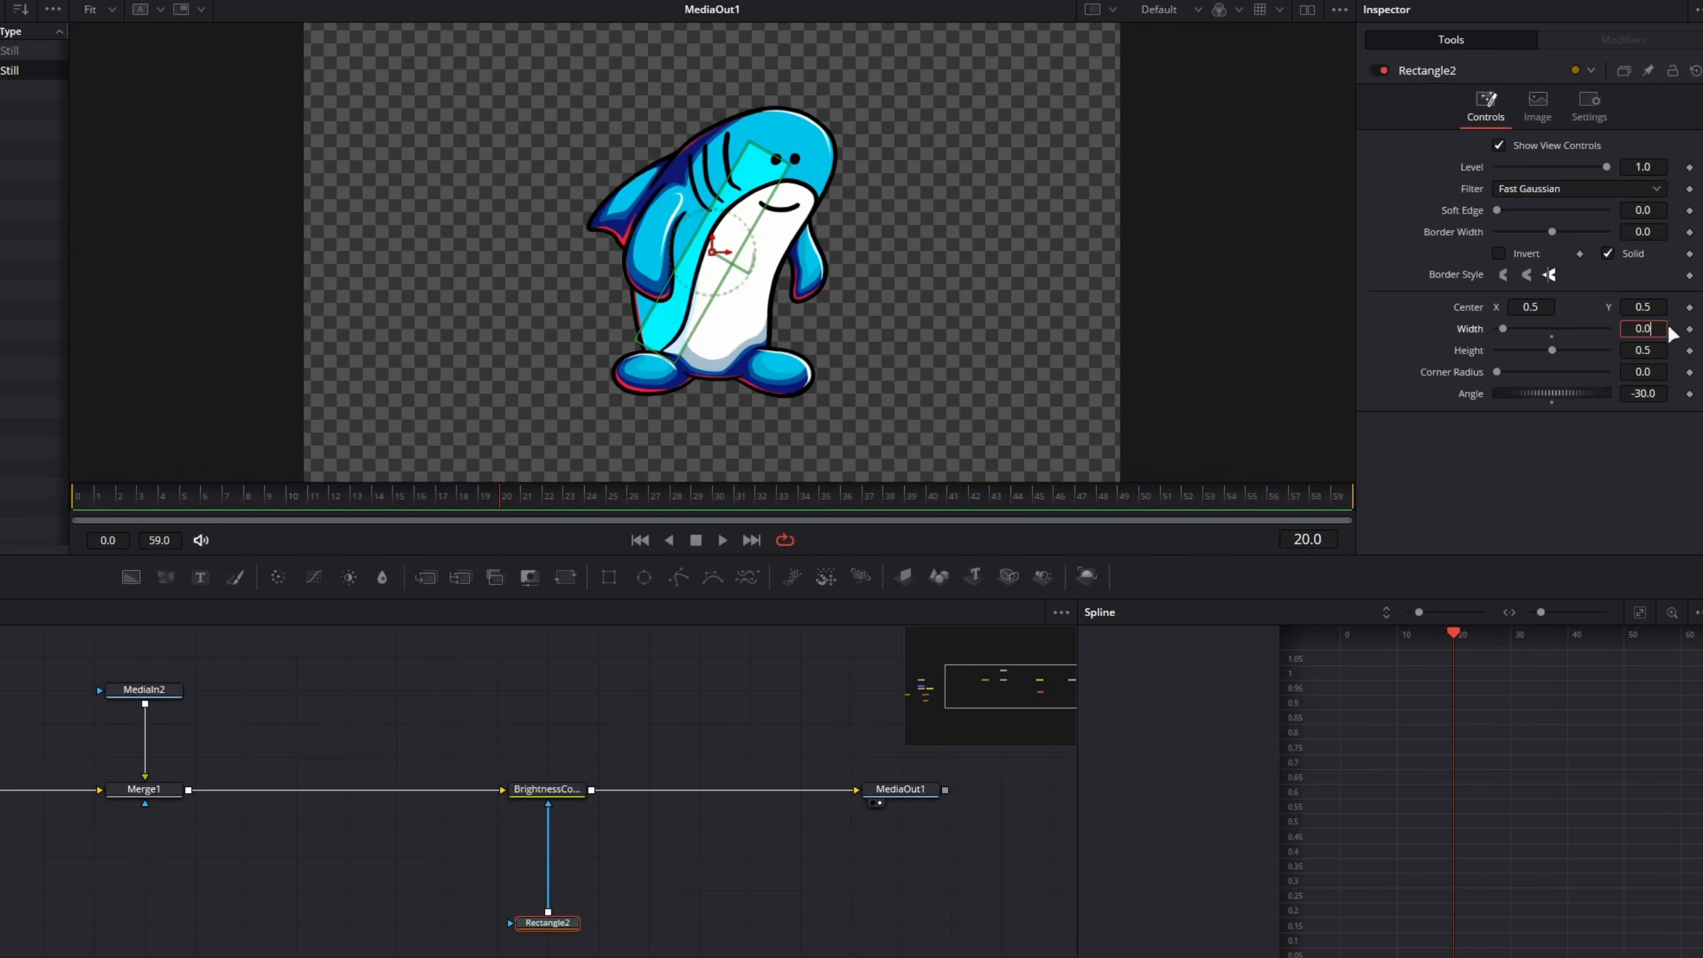
{"action": "key", "text": "Tab"}
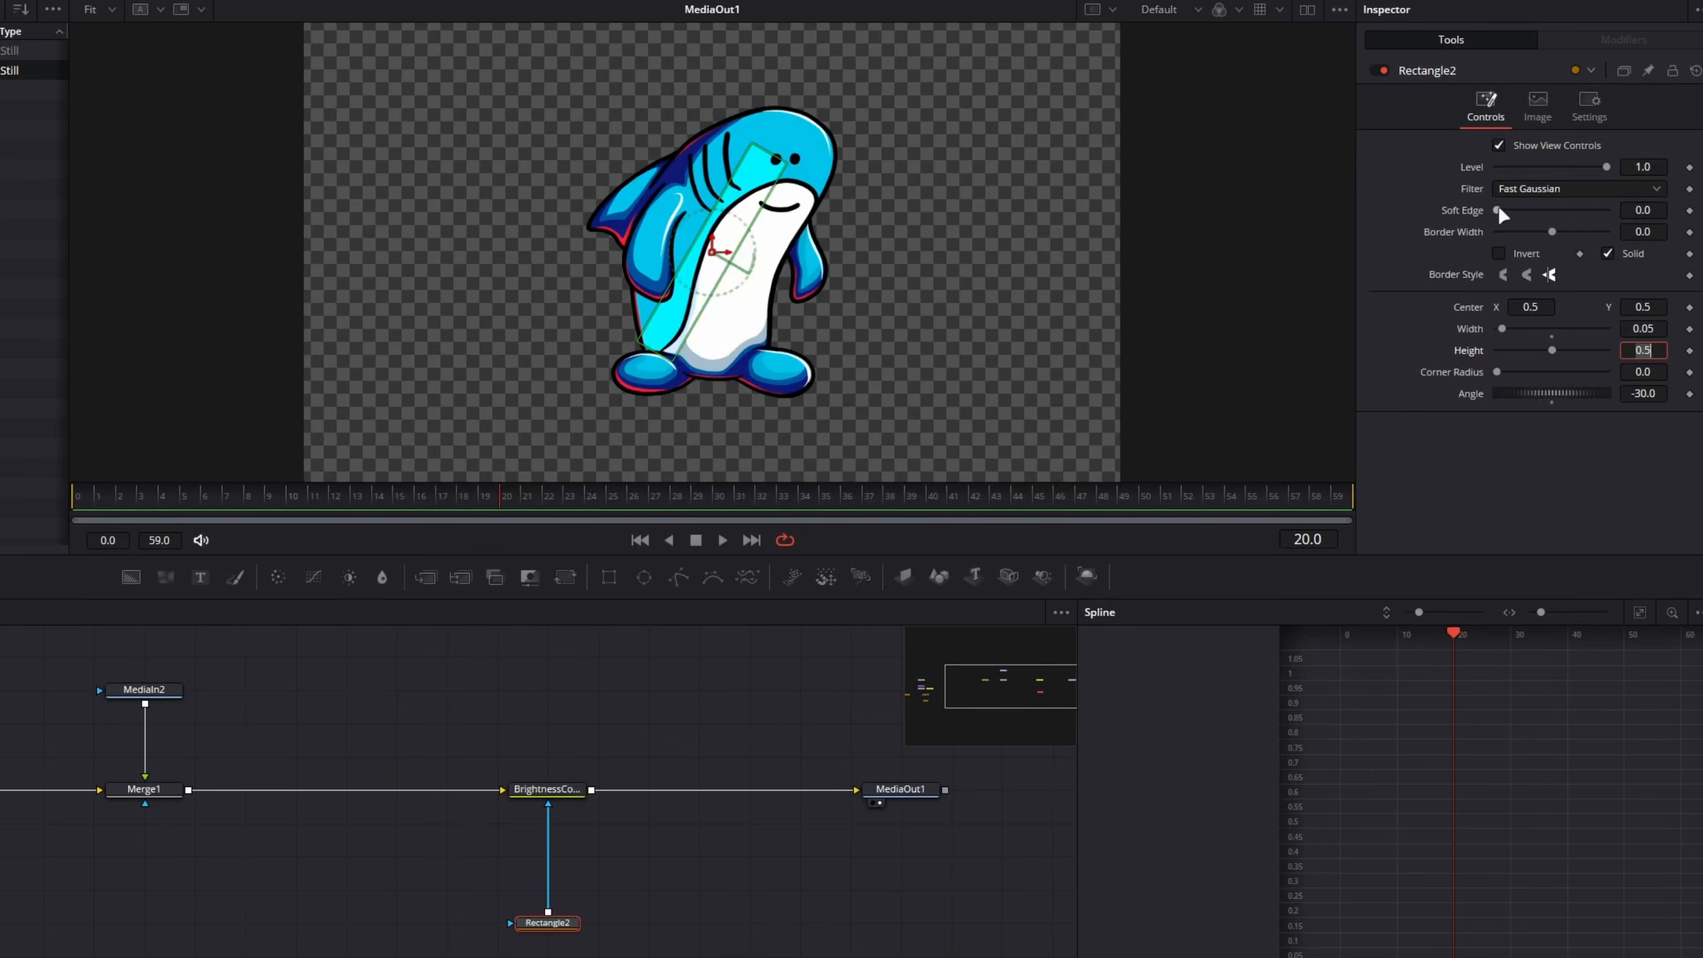
- Soften the rectangle mask's borders with a soft edge of 0.05
{"action": "mouse_move", "coordinate": [1498, 210]}
{"action": "left_mouse_down"}
{"action": "mouse_move", "coordinate": [1538, 209]}
{"action": "mouse_move", "coordinate": [1524, 210]}
{"action": "left_mouse_up"}
{"action": "scroll", "coordinate": [696, 235], "scroll_direction": "up", "scroll_amount": 3}
{"action": "scroll", "coordinate": [696, 235], "scroll_direction": "up", "scroll_amount": 3}
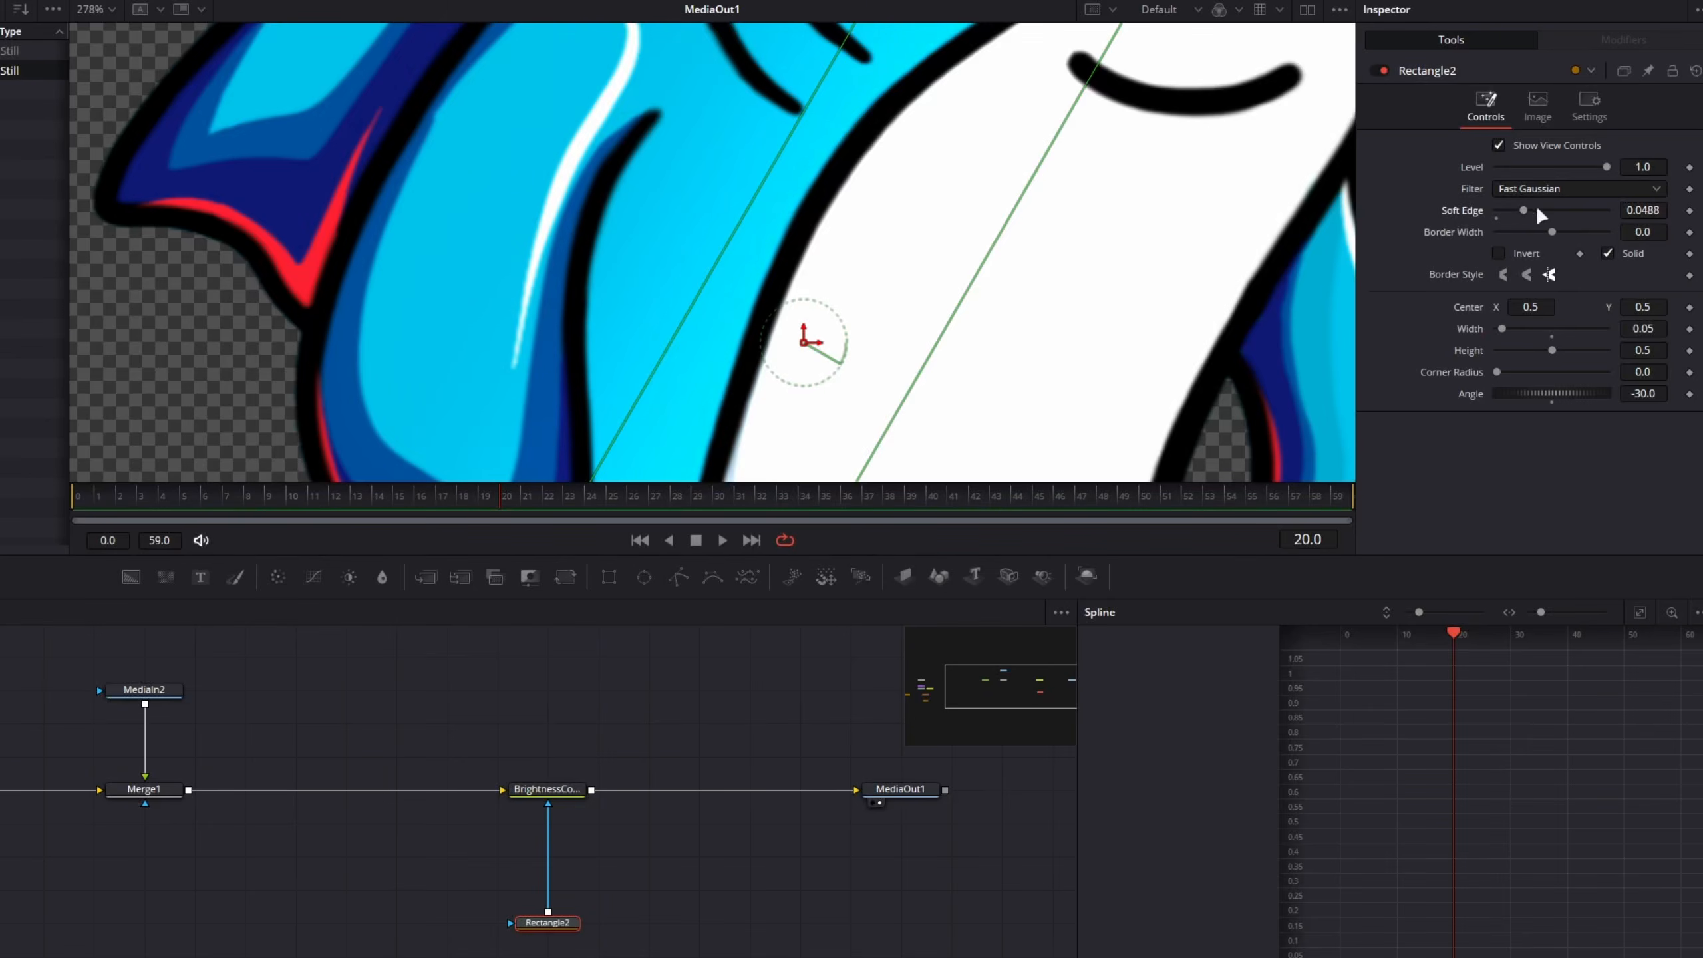
{"action": "double_click", "coordinate": [1642, 210]}
{"action": "type", "text": "0.05"}
{"action": "key", "text": "Tab"}
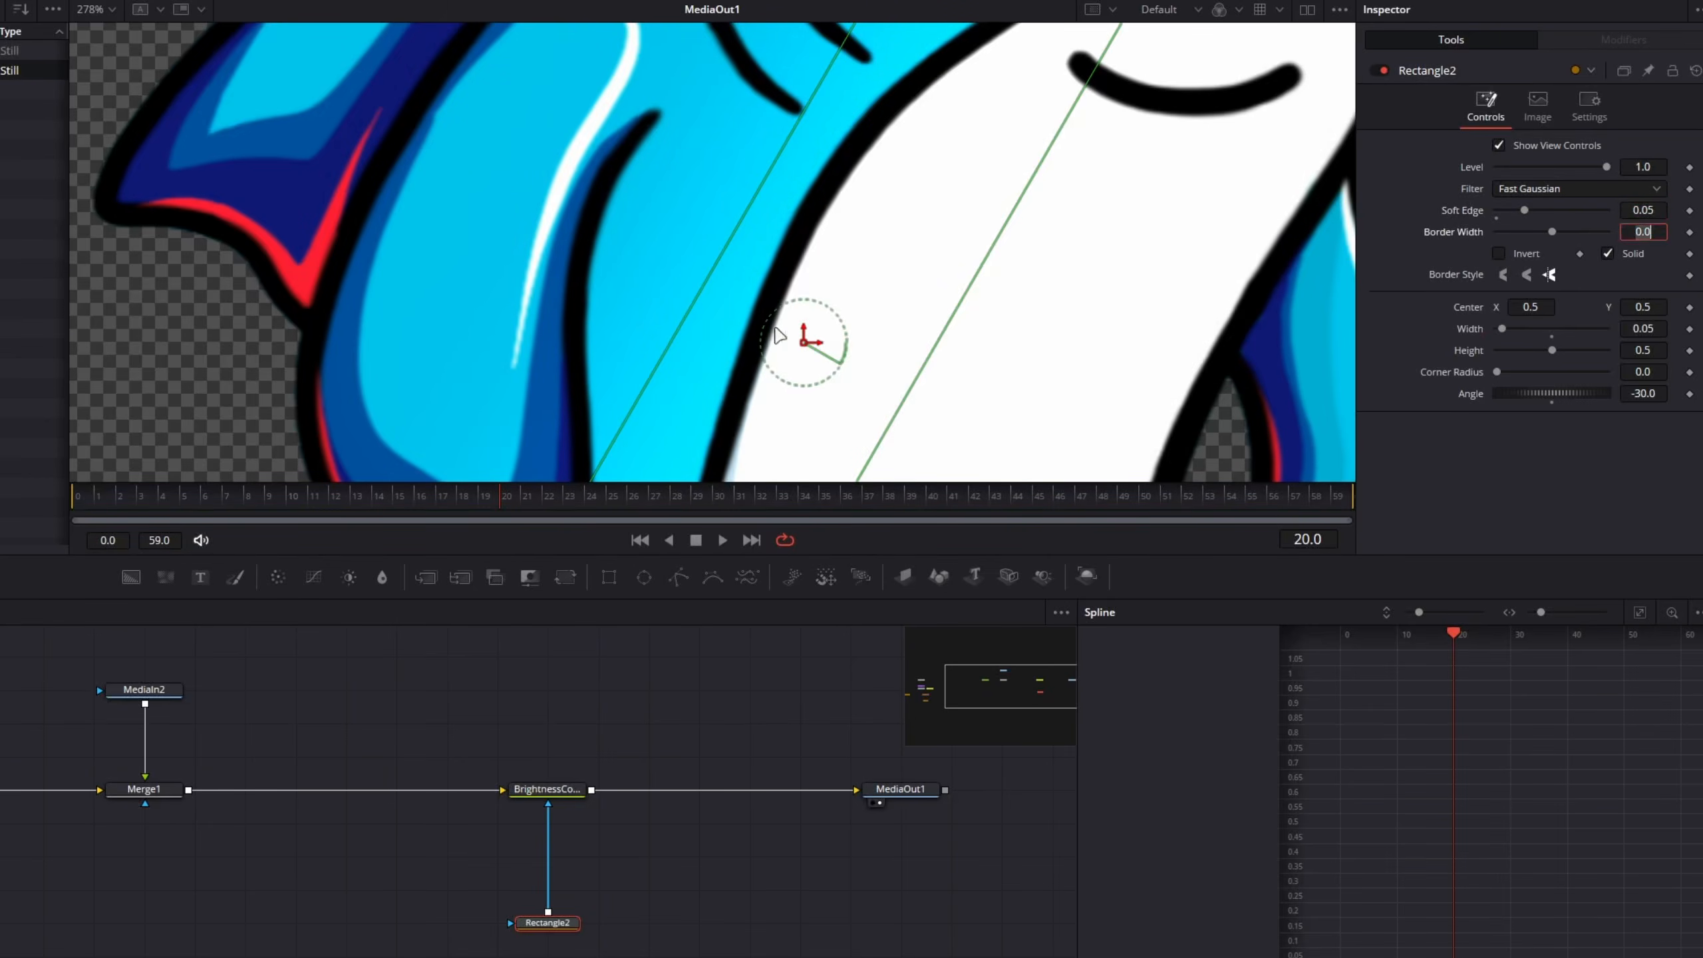
{"action": "key", "text": "ctrl+f"}
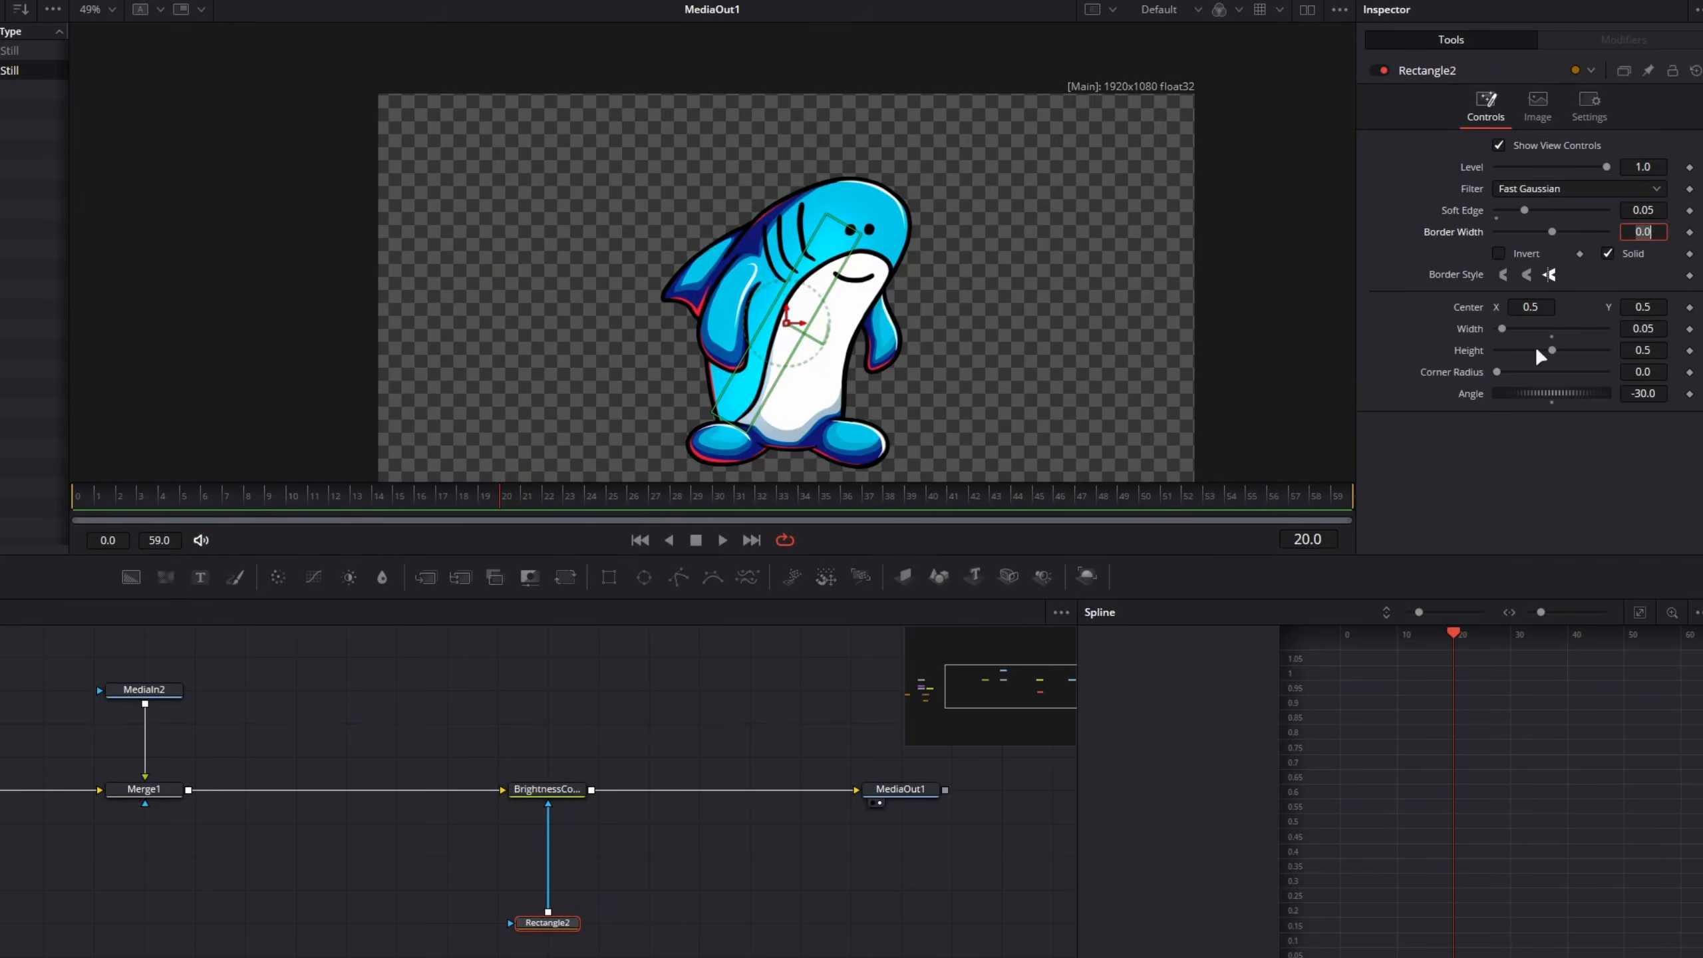
- Try rectangle mask heights of 1.0 and 10 to extend the strip beyond the frame
{"action": "left_click_drag", "start_coordinate": [1550, 349], "coordinate": [1649, 363]}
{"action": "scroll", "coordinate": [902, 334], "scroll_direction": "down", "scroll_amount": 2}
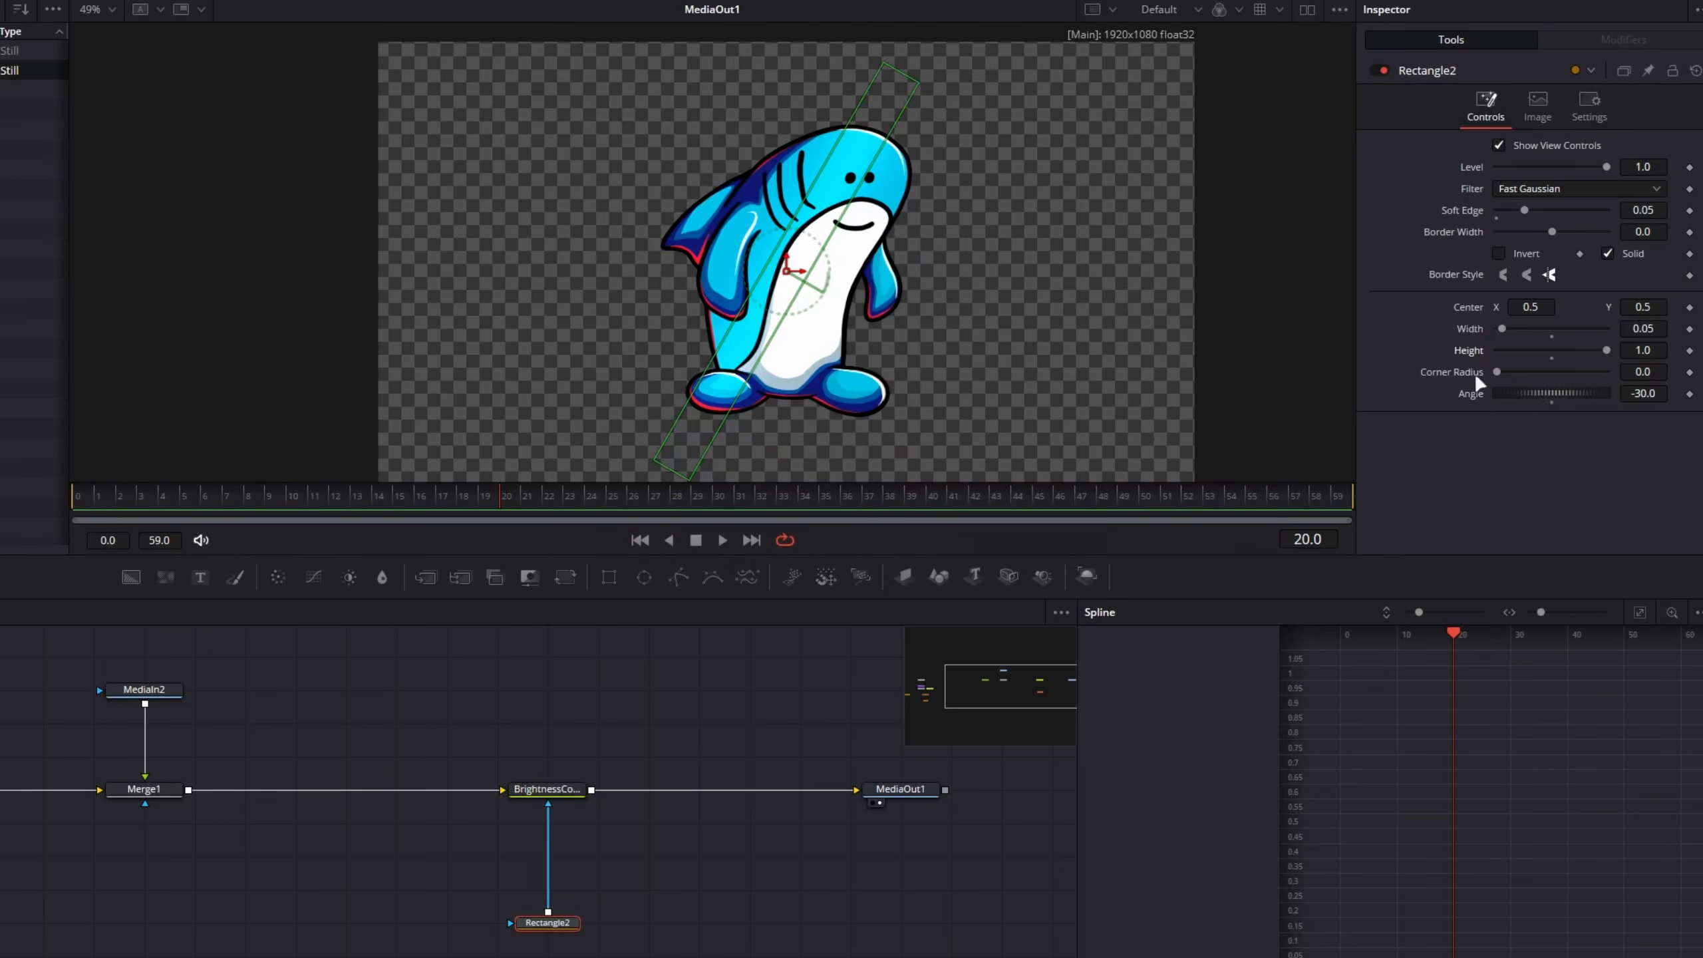
{"action": "left_click", "coordinate": [1653, 354]}
{"action": "type", "text": "10"}
{"action": "key", "text": "Tab"}
{"action": "scroll", "coordinate": [953, 341], "scroll_direction": "down", "scroll_amount": 6}
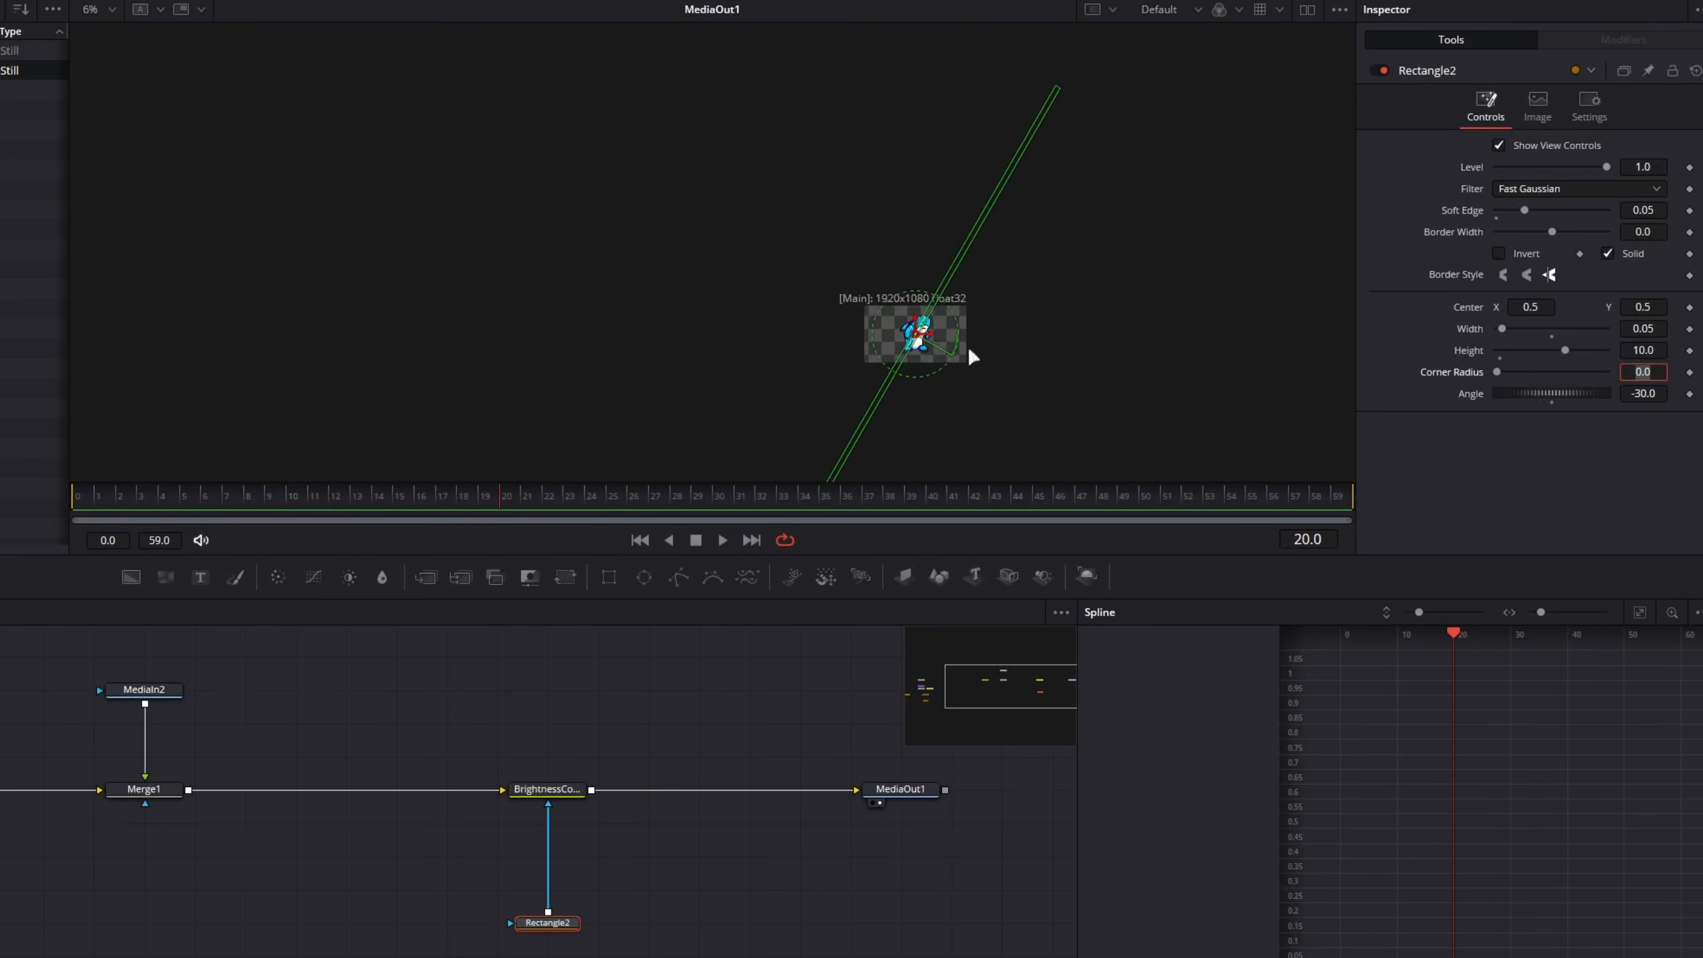
{"action": "scroll", "coordinate": [872, 332], "scroll_direction": "up", "scroll_amount": 4}
{"action": "scroll", "coordinate": [771, 255], "scroll_direction": "up", "scroll_amount": 6}
{"action": "scroll", "coordinate": [885, 323], "scroll_direction": "down", "scroll_amount": 4}
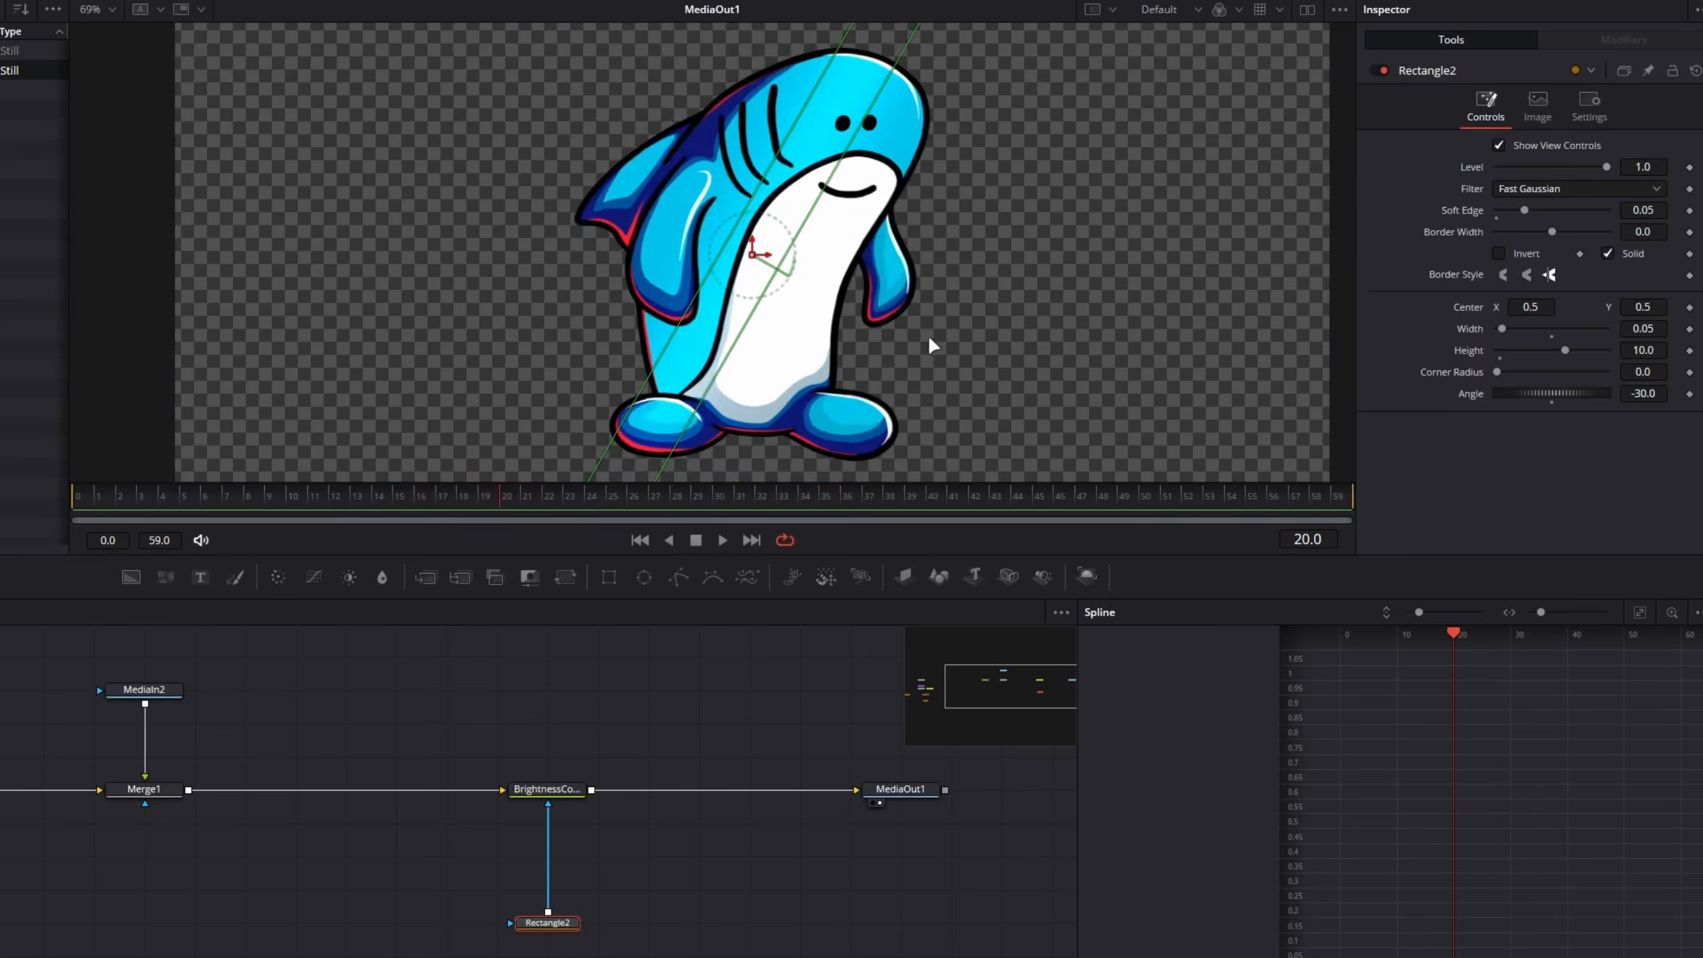
- Set the rectangle mask's height to 2 so the diagonal strip spans the whole frame
{"action": "left_click", "coordinate": [1647, 350]}
{"action": "type", "text": "2"}
{"action": "key", "text": "Tab"}
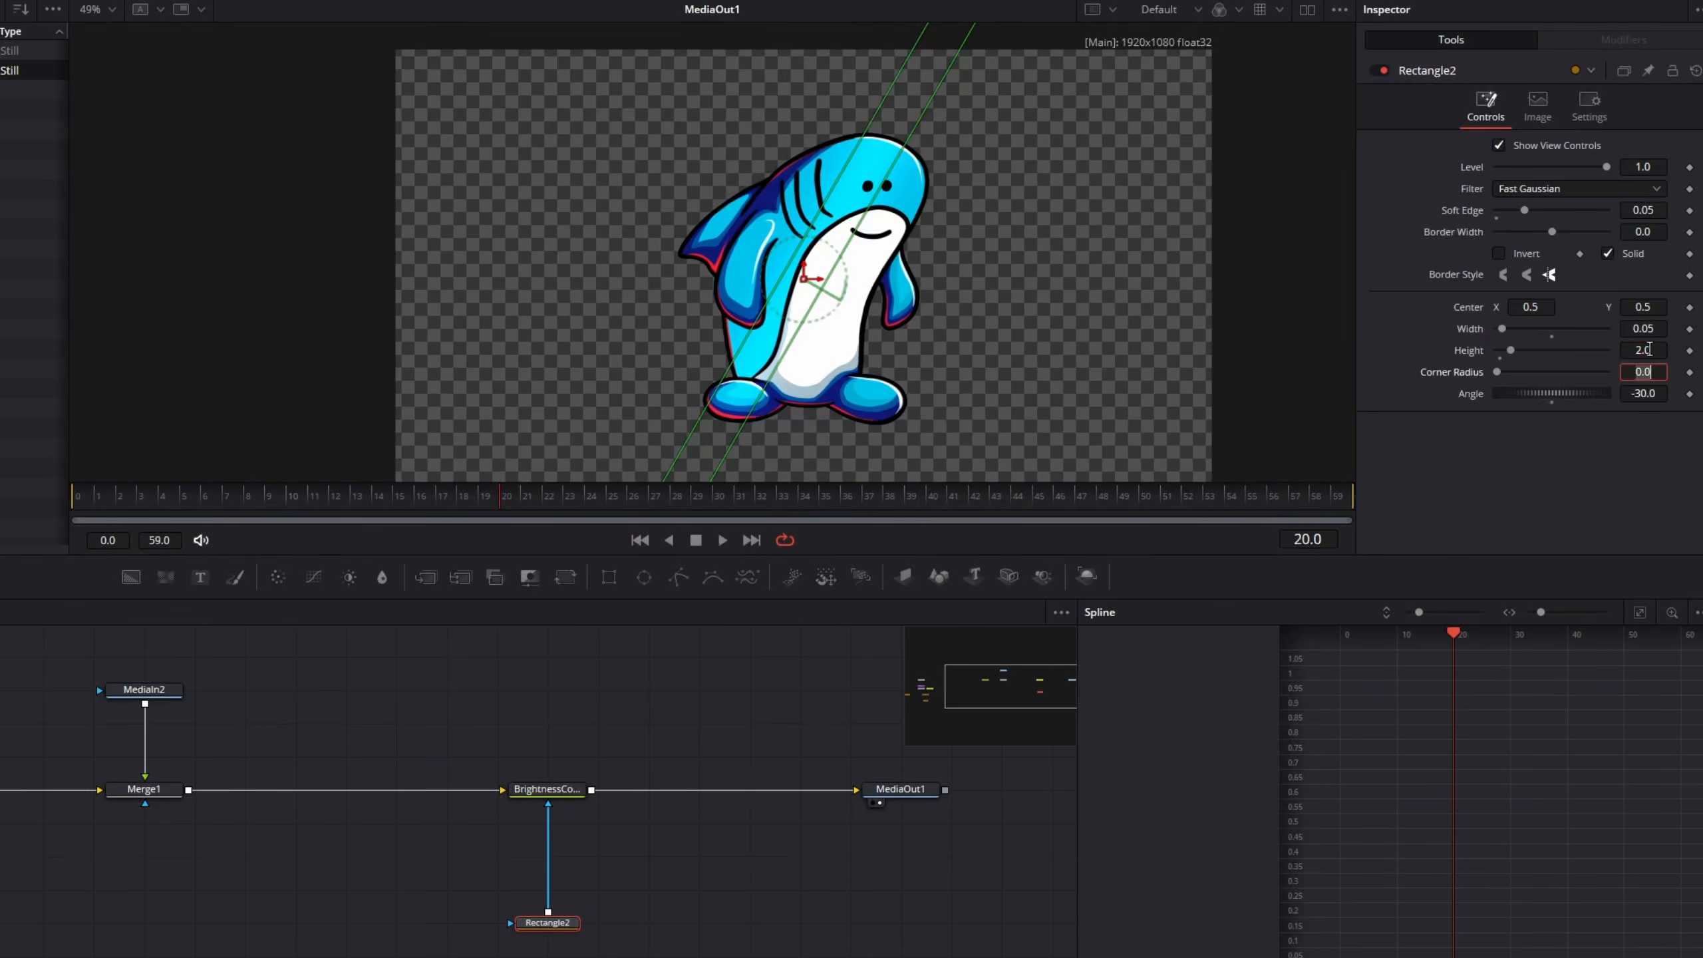
{"action": "scroll", "coordinate": [924, 274], "scroll_direction": "down", "scroll_amount": 3}
{"action": "scroll", "coordinate": [906, 256], "scroll_direction": "up", "scroll_amount": 3}
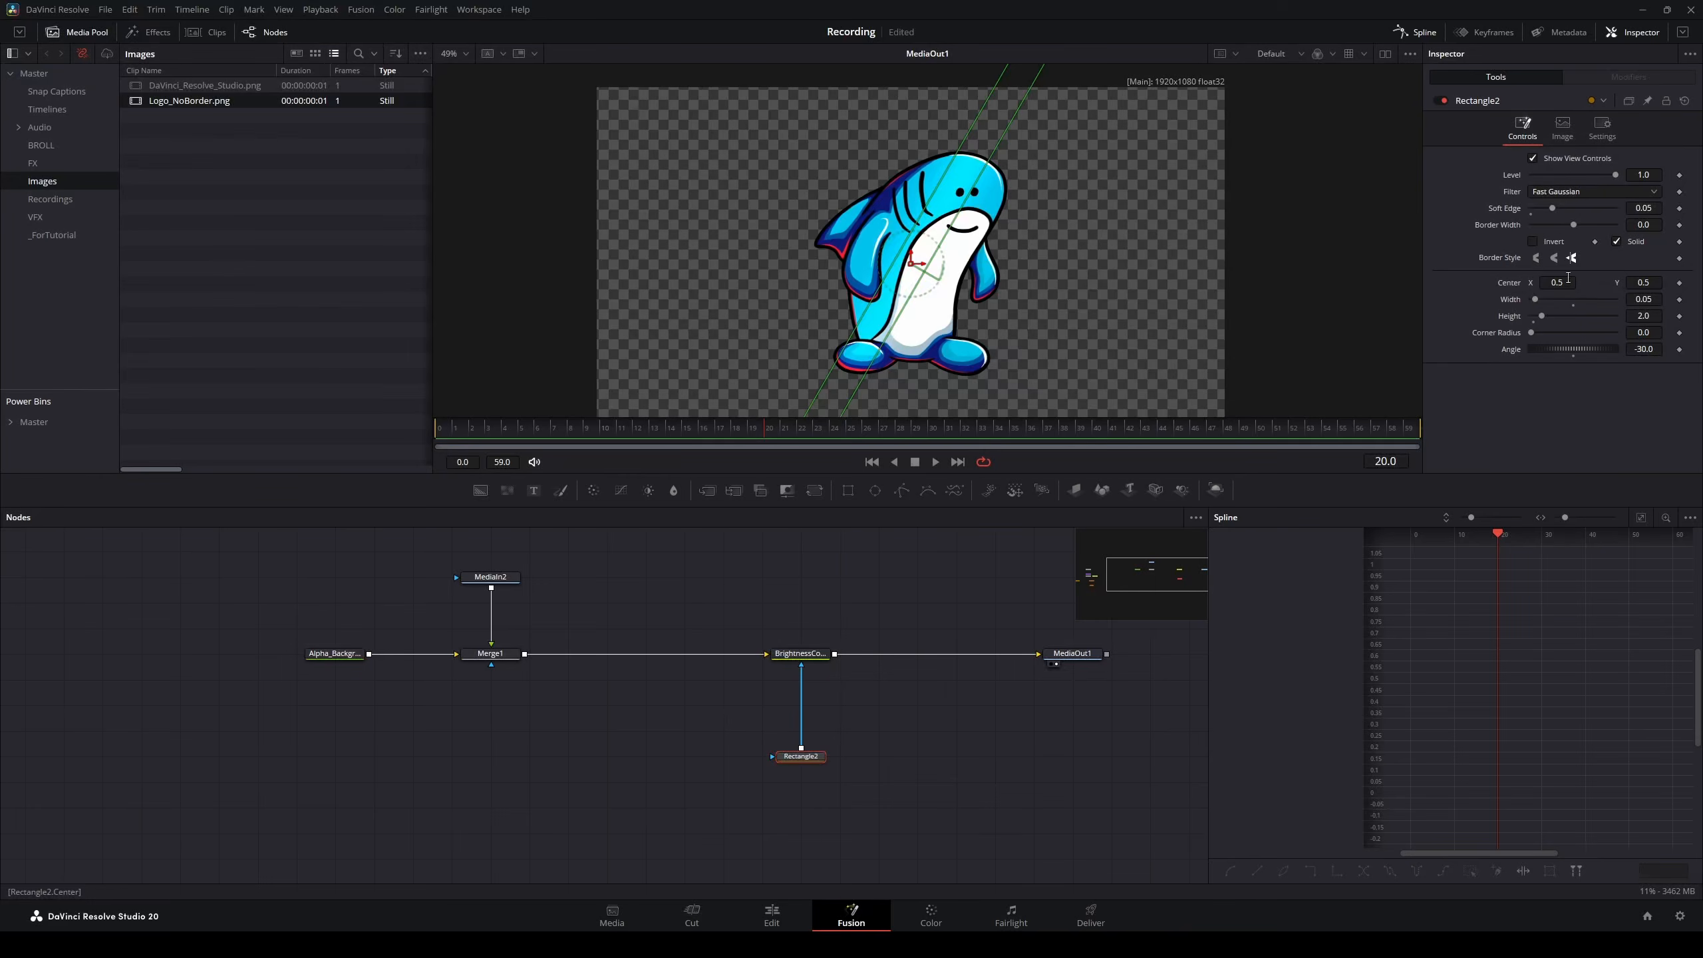
- Try sliding the rectangle mask horizontally and a brightness of 0.13 on the BrightnessContrast2 node
{"action": "left_click_drag", "start_coordinate": [1566, 284], "coordinate": [1433, 283]}
{"action": "left_click", "coordinate": [833, 645]}
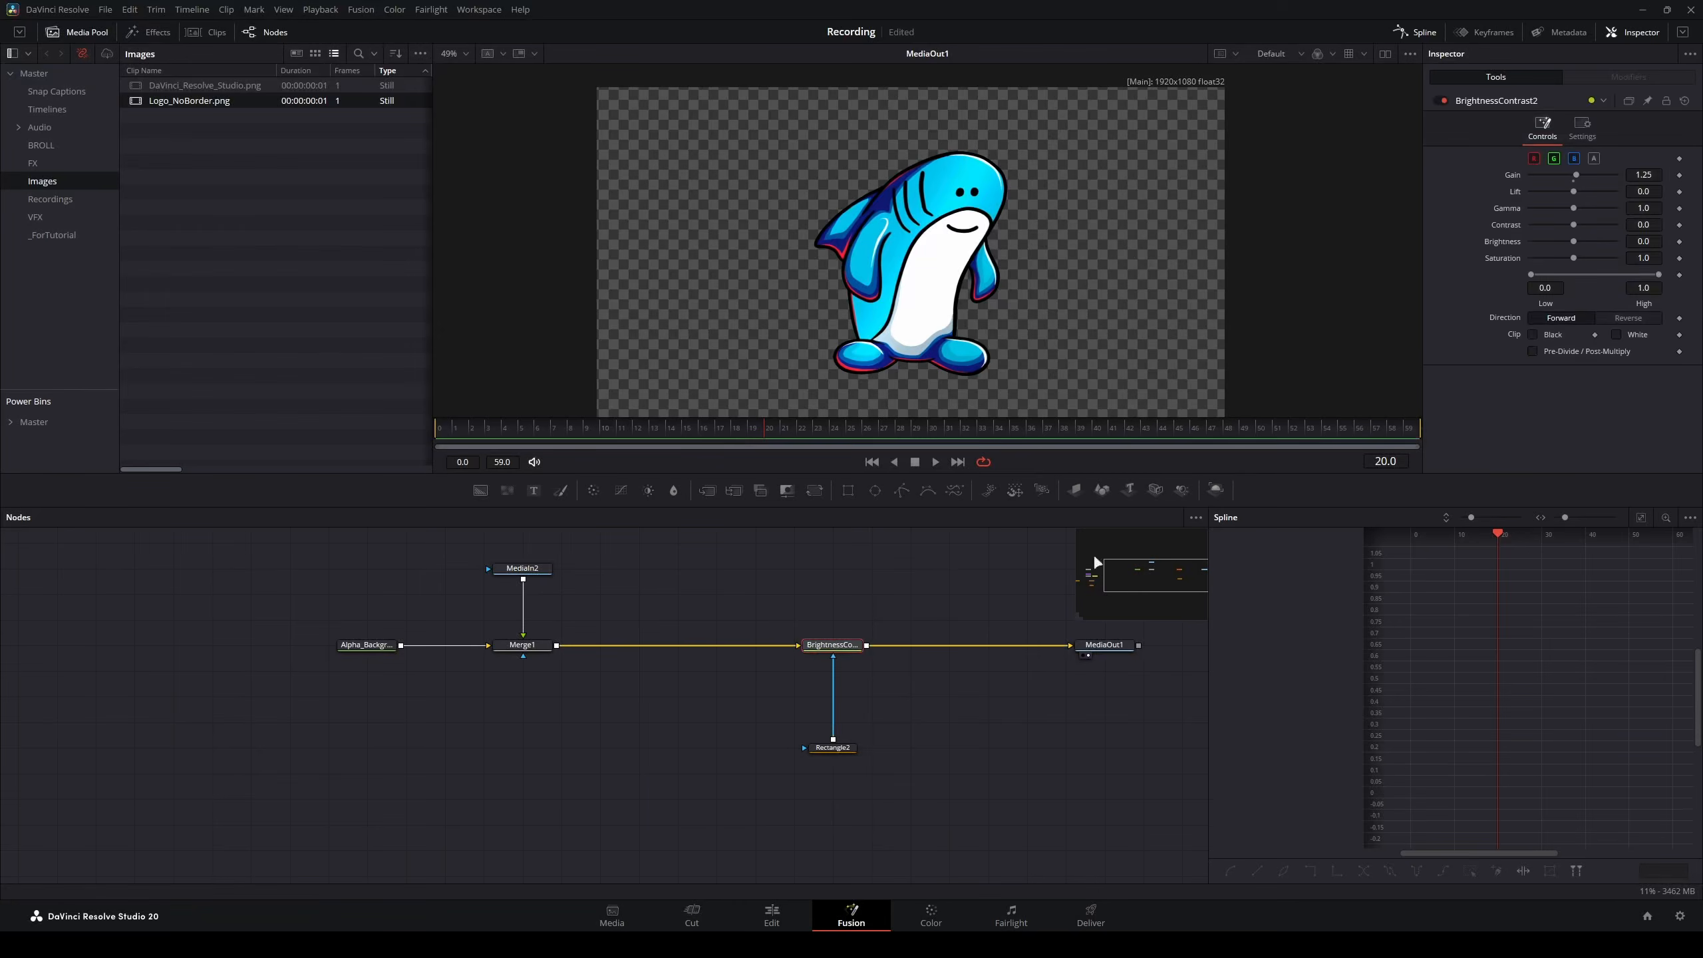
{"action": "left_click_drag", "start_coordinate": [1574, 241], "coordinate": [1578, 247]}
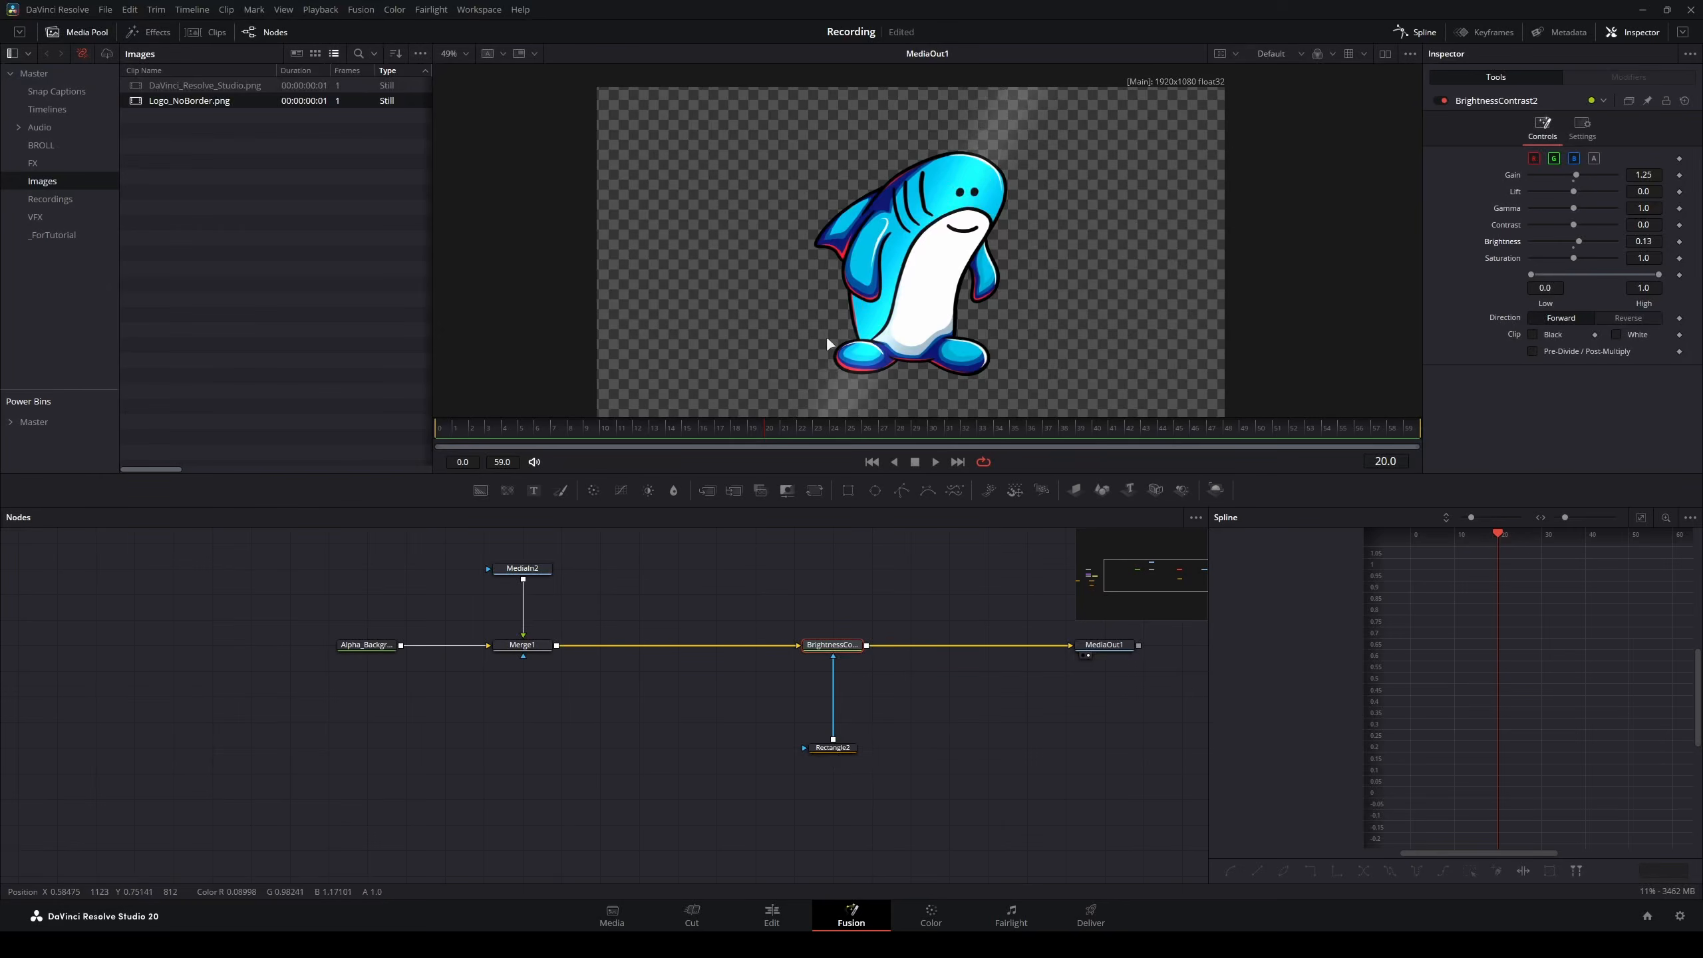
- Enable Pre-Divide / Post-Multiply on BrightnessContrast2 and reset its brightness to the default
{"action": "left_click", "coordinate": [1533, 351]}
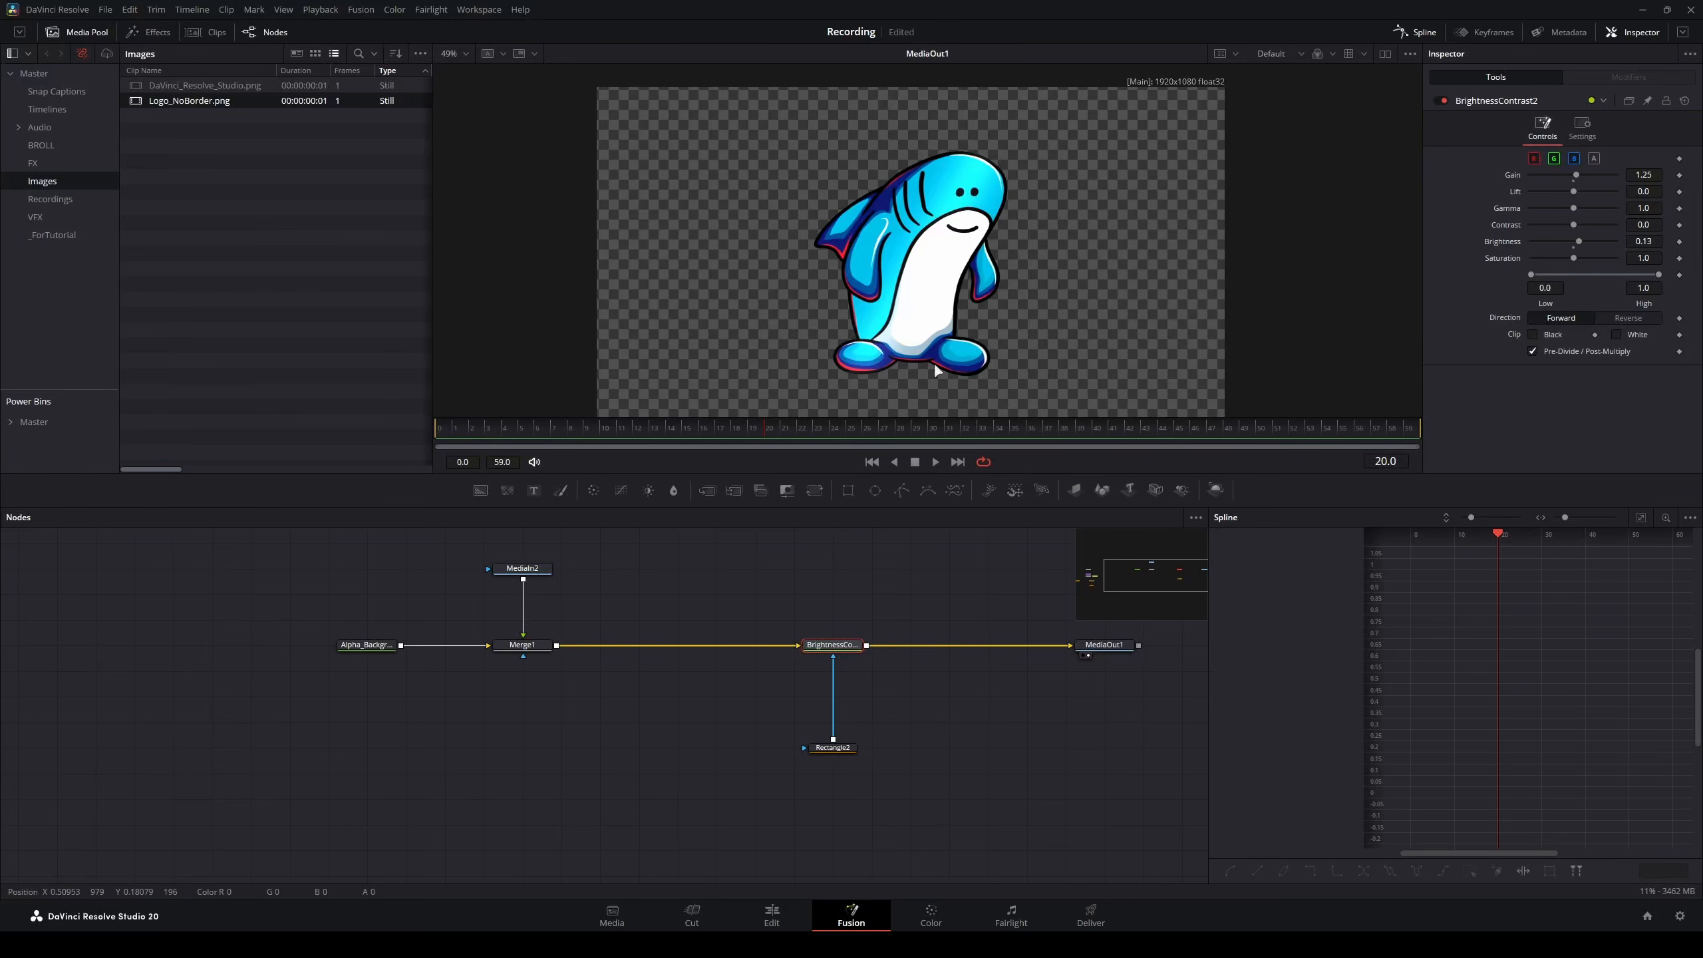
{"action": "left_click", "coordinate": [1574, 248]}
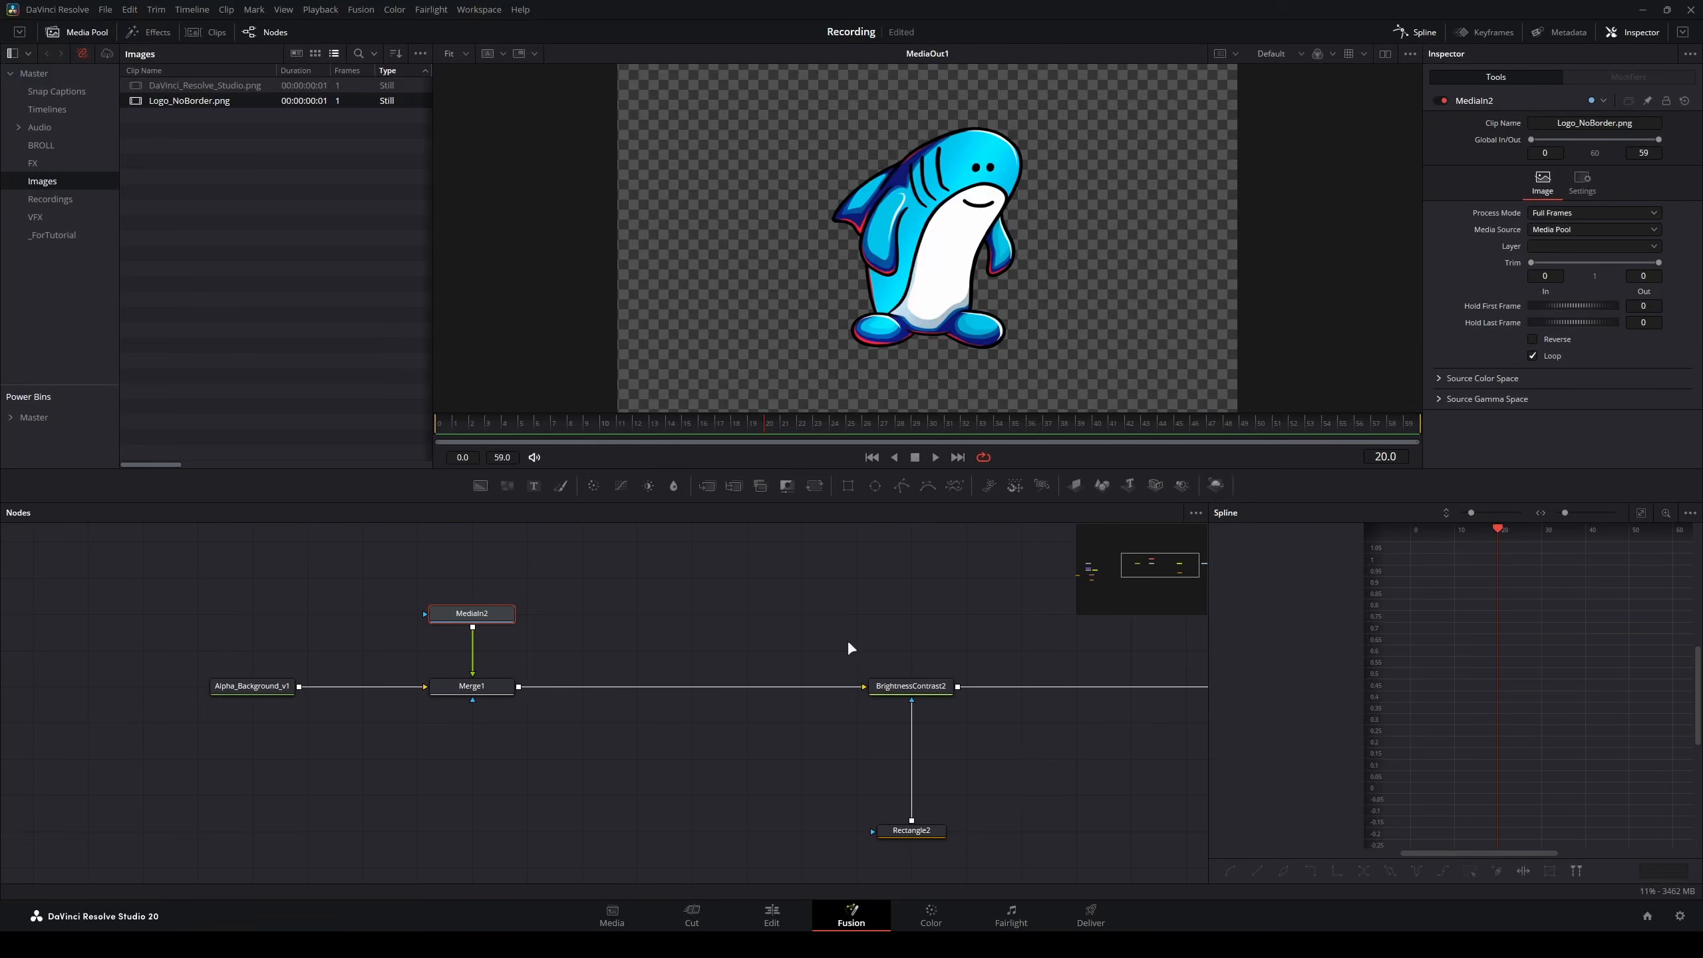
- Move the BrightnessContrast2 and Rectangle2 nodes together farther from Merge1 to make room in the node chain
{"action": "left_click_drag", "start_coordinate": [843, 641], "coordinate": [826, 653]}
{"action": "left_click", "coordinate": [921, 699]}
{"action": "left_click", "coordinate": [922, 839], "text": "ctrl"}
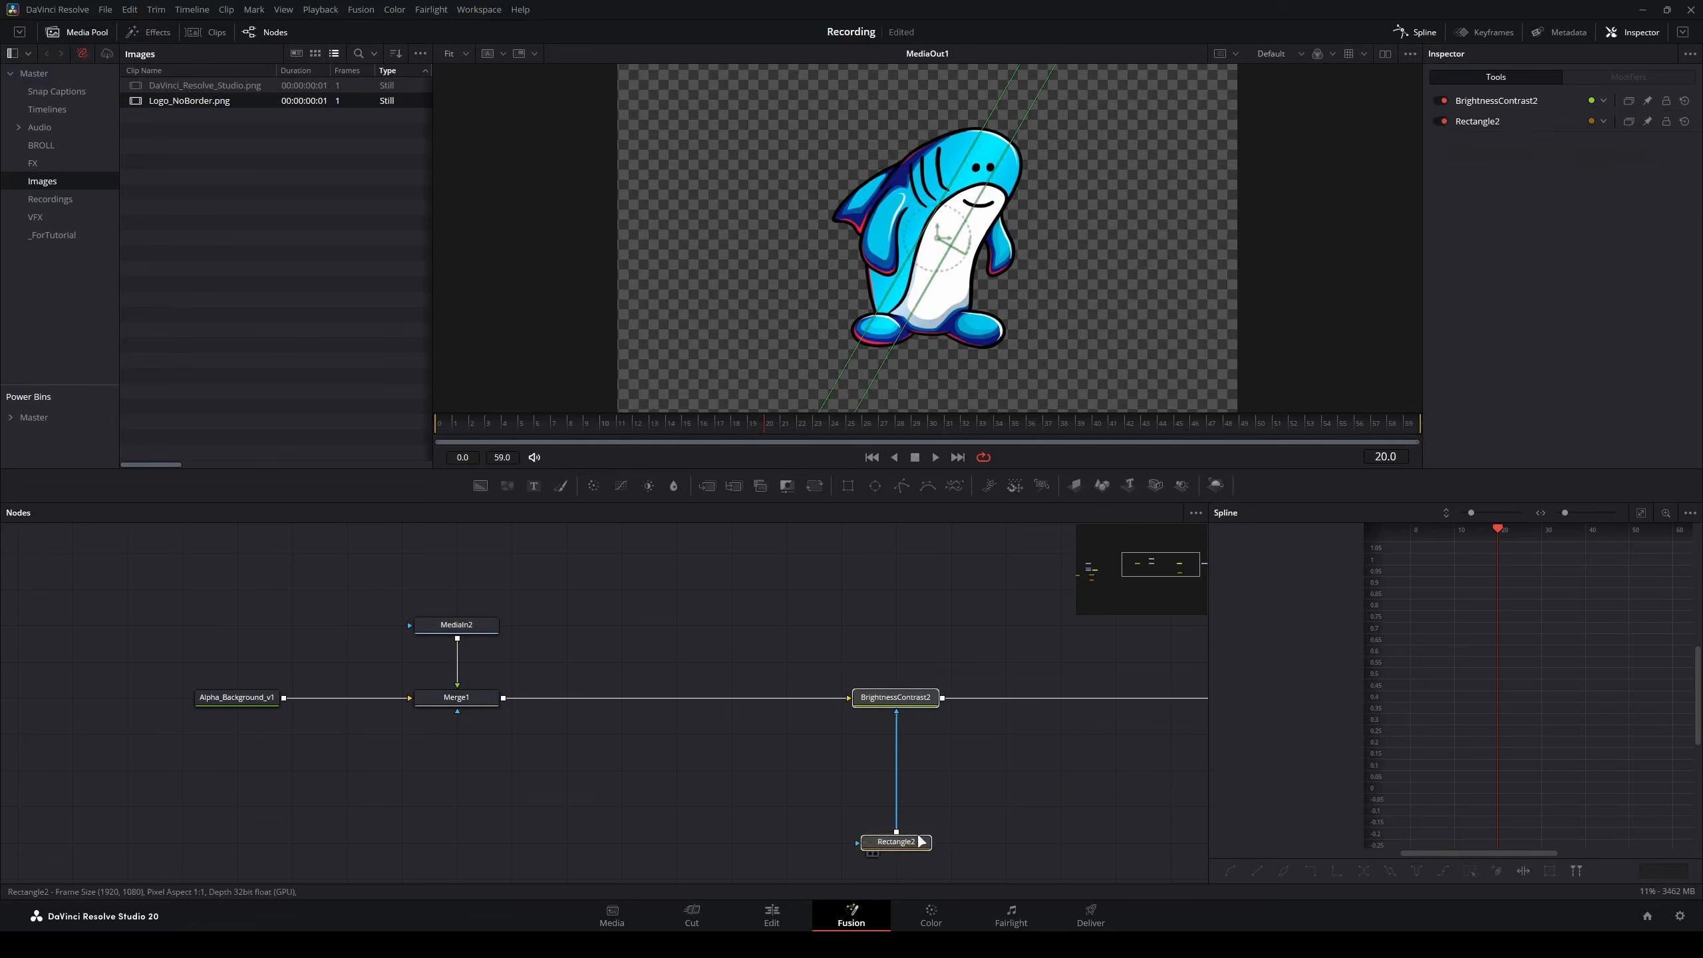
{"action": "left_click_drag", "start_coordinate": [888, 703], "coordinate": [941, 703]}
{"action": "left_click", "coordinate": [941, 703]}
{"action": "left_click_drag", "start_coordinate": [871, 648], "coordinate": [828, 603]}
{"action": "scroll", "coordinate": [818, 612], "scroll_direction": "down", "scroll_amount": 3}
- Add an unconnected Edge Detect node above the connection between Merge1 and BrightnessContrast2
{"action": "left_click", "coordinate": [769, 591]}
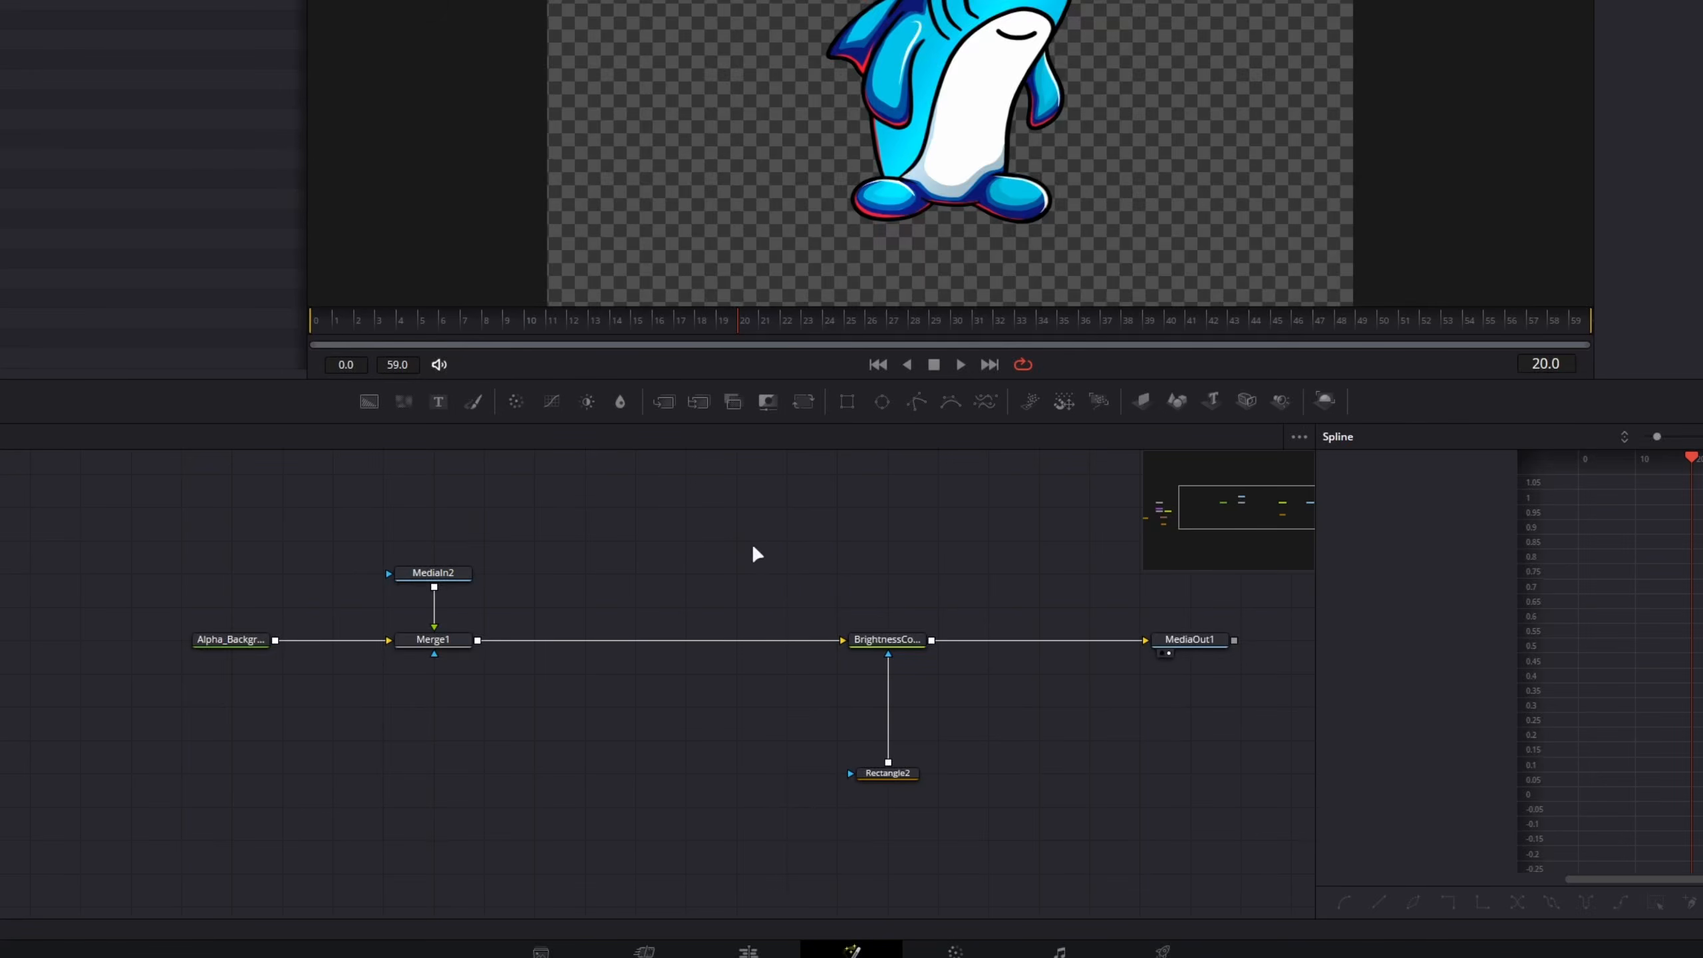
{"action": "key", "text": "shift+space"}
{"action": "type", "text": "edge"}
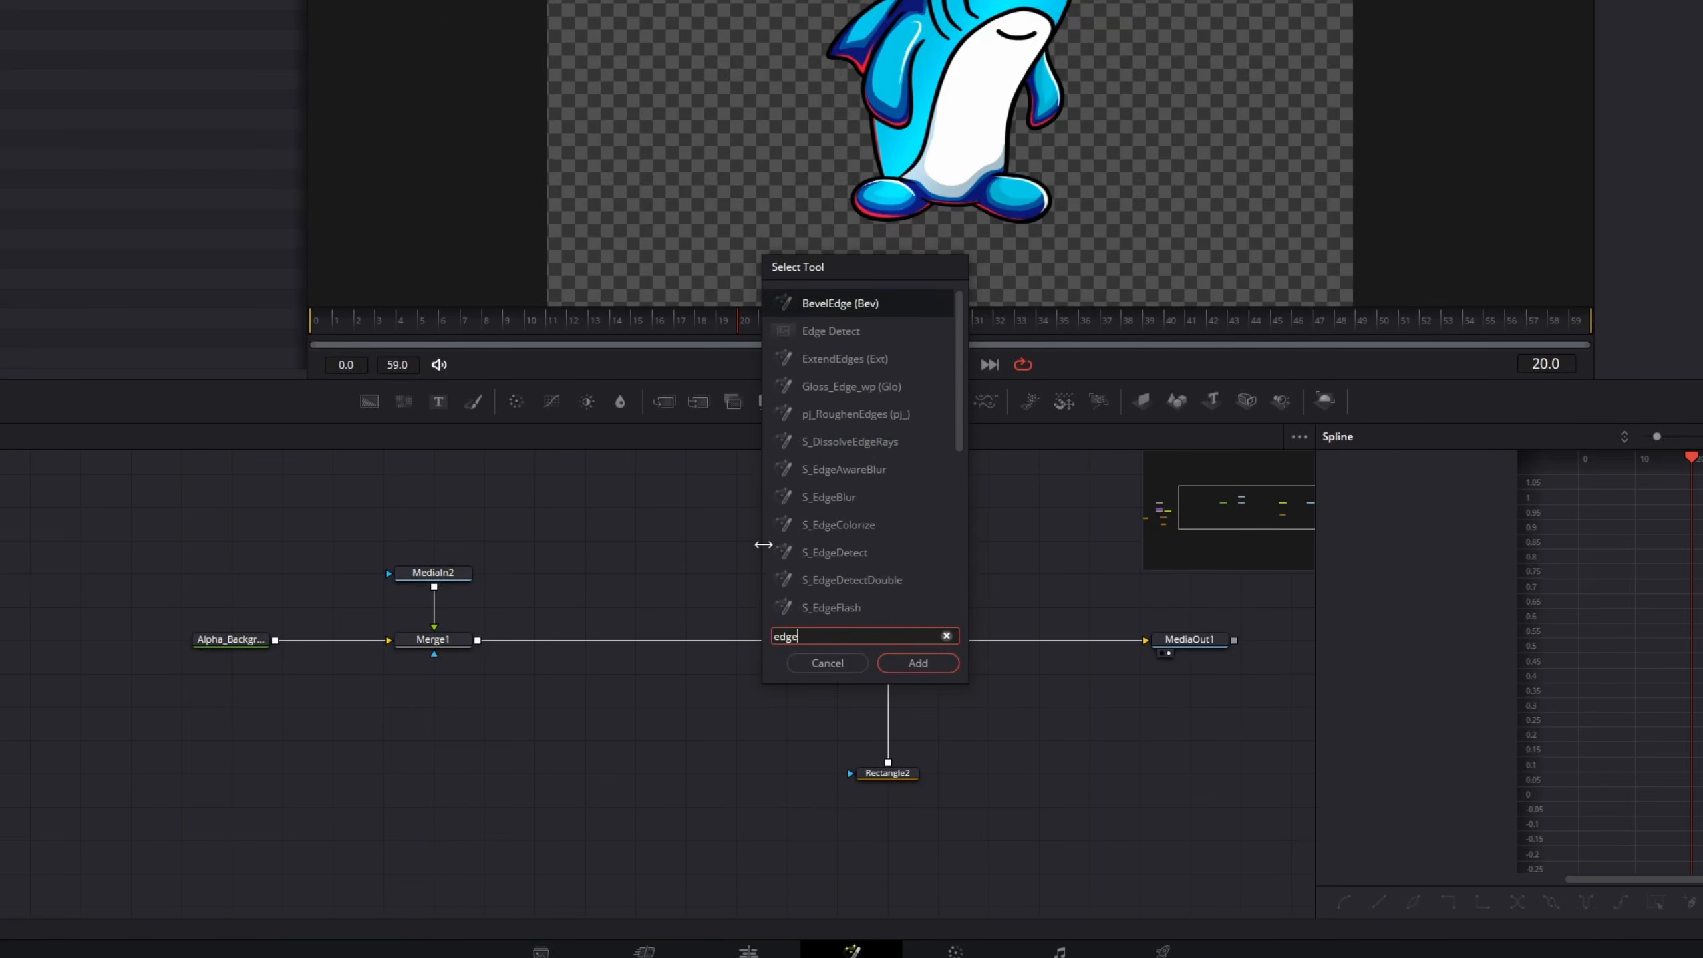
{"action": "key", "text": "Down"}
{"action": "key", "text": "Return"}
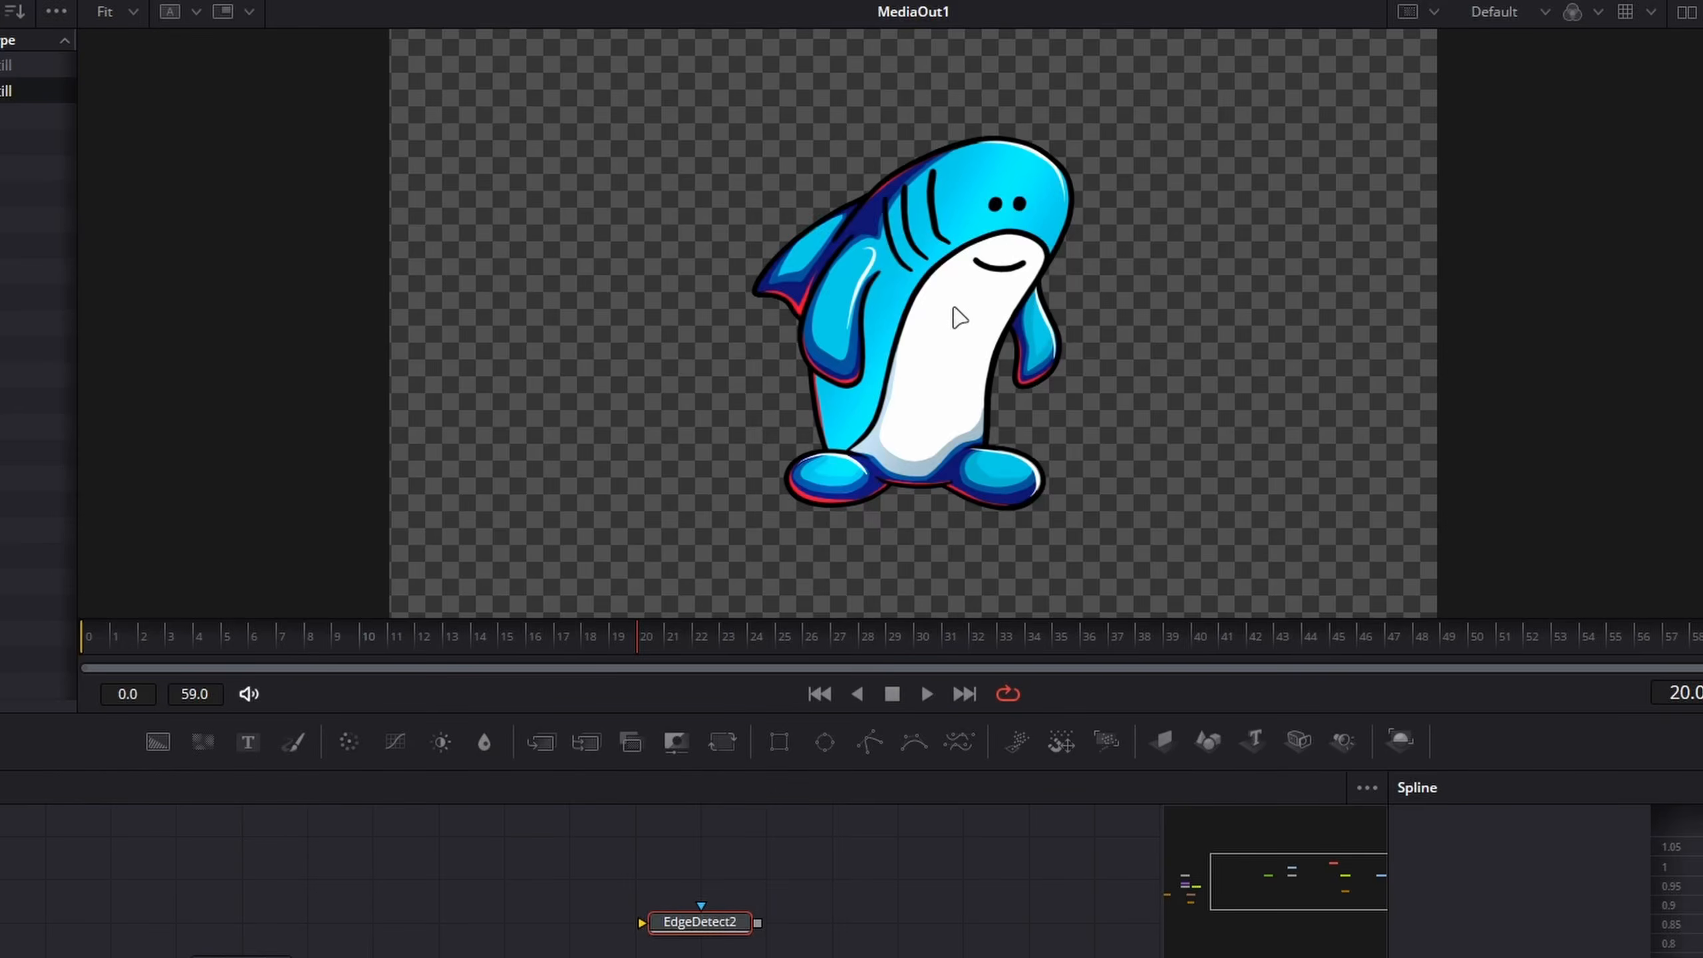
{"action": "scroll", "coordinate": [979, 74], "scroll_direction": "up", "scroll_amount": 6}
{"action": "scroll", "coordinate": [925, 299], "scroll_direction": "down", "scroll_amount": 5}
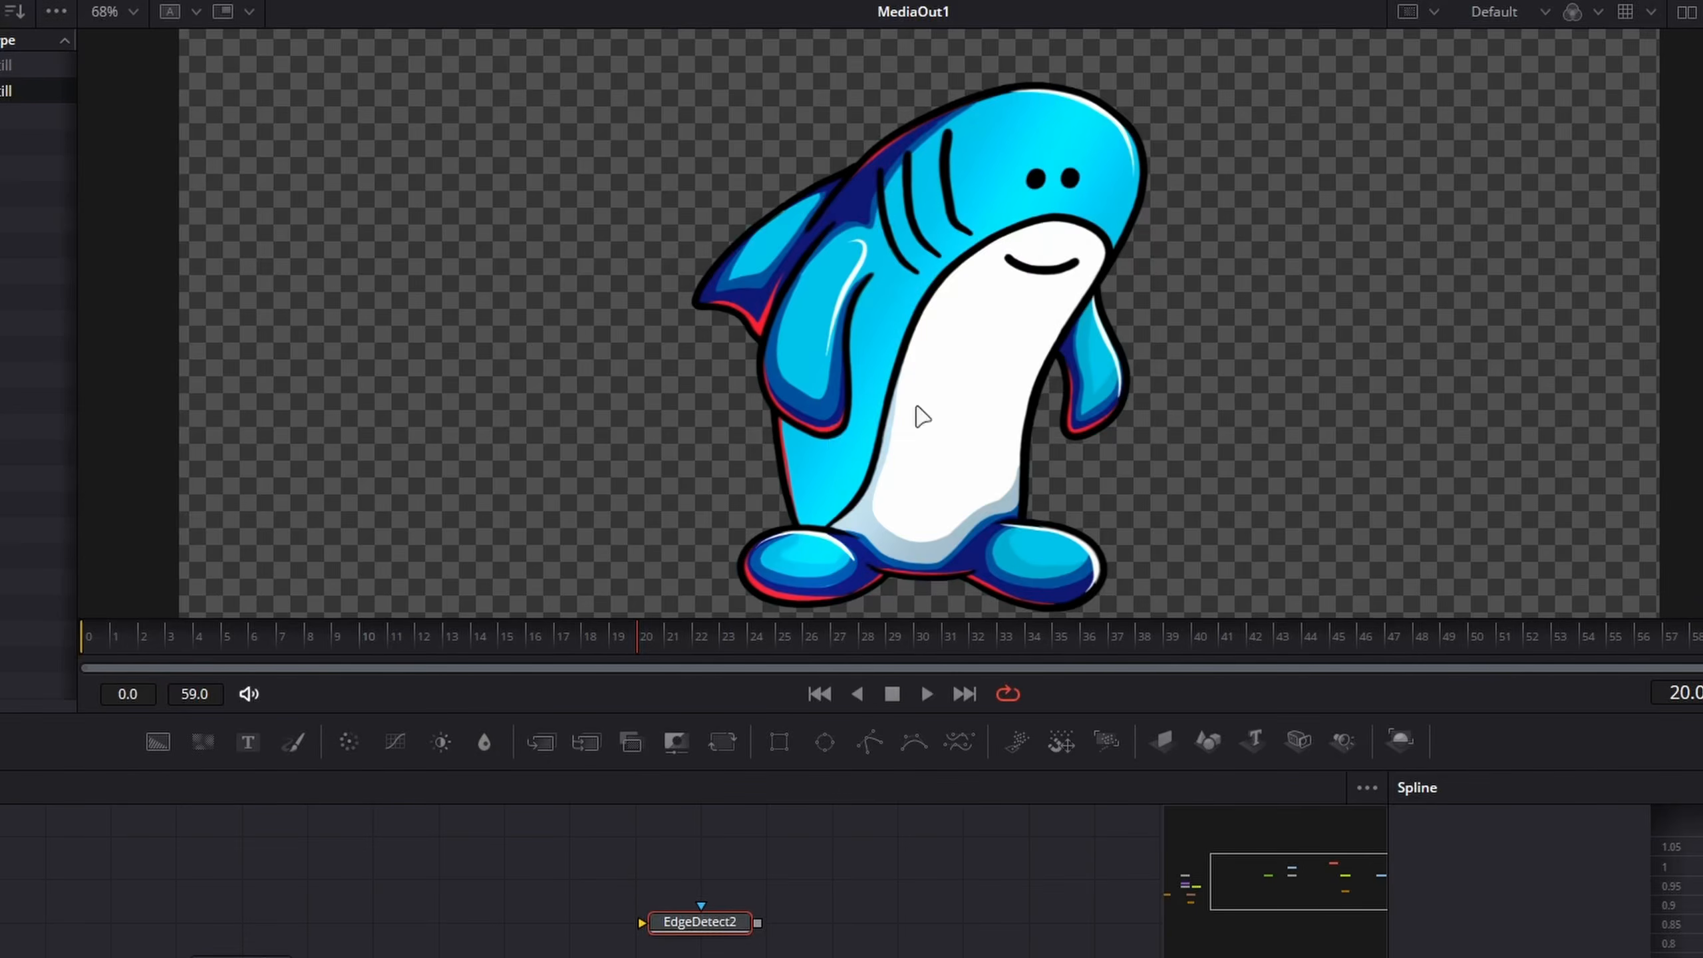
{"action": "scroll", "coordinate": [849, 310], "scroll_direction": "down", "scroll_amount": 2}
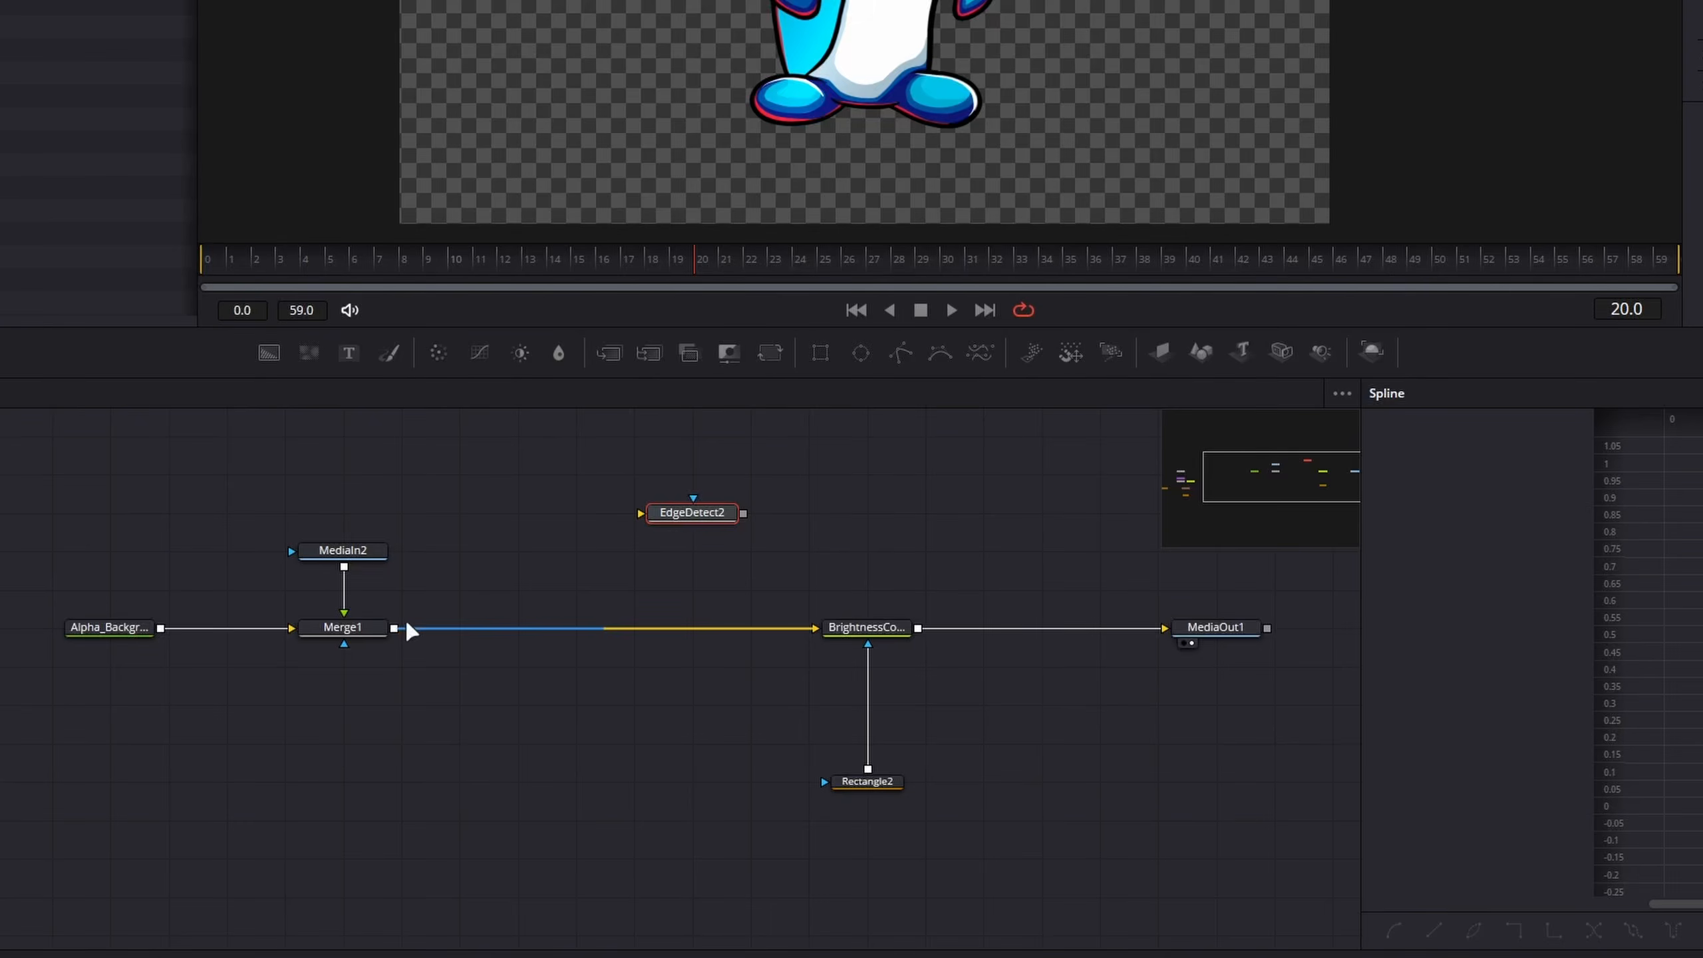
- Feed Merge1's output into EdgeDetect2 and merge the edge result back over Merge1's output ahead of BrightnessContrast2
{"action": "scroll", "coordinate": [399, 643], "scroll_direction": "up", "scroll_amount": 2}
{"action": "scroll", "coordinate": [399, 643], "scroll_direction": "up", "scroll_amount": 3}
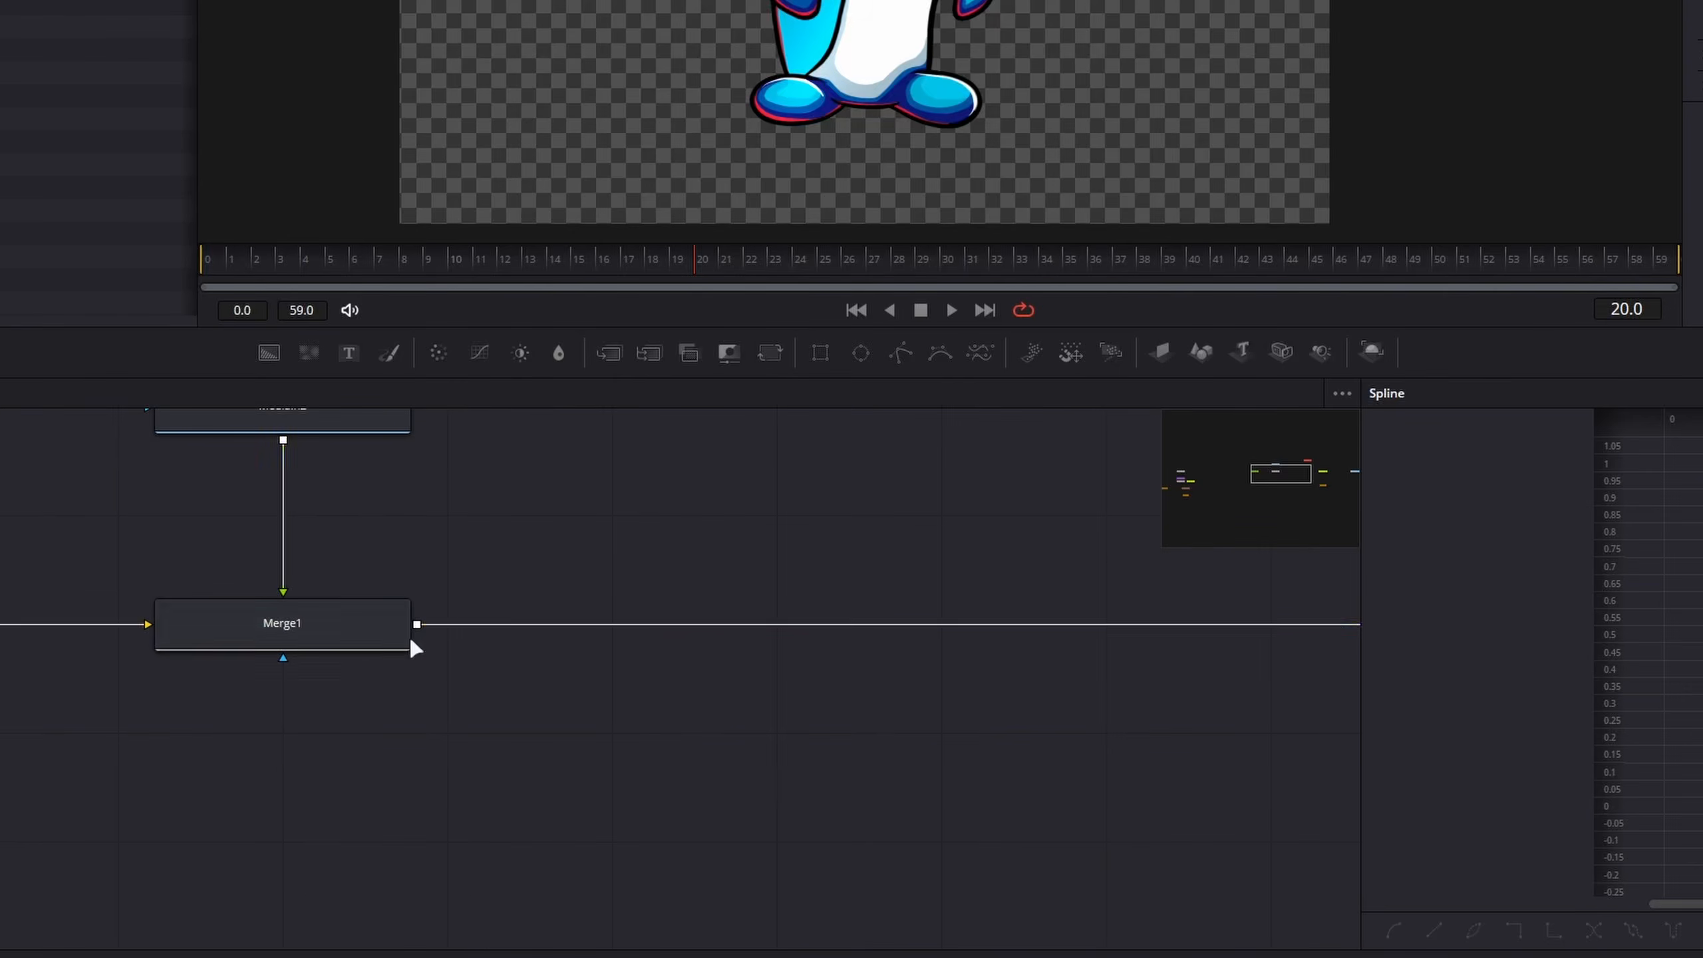
{"action": "scroll", "coordinate": [266, 601], "scroll_direction": "down", "scroll_amount": 2}
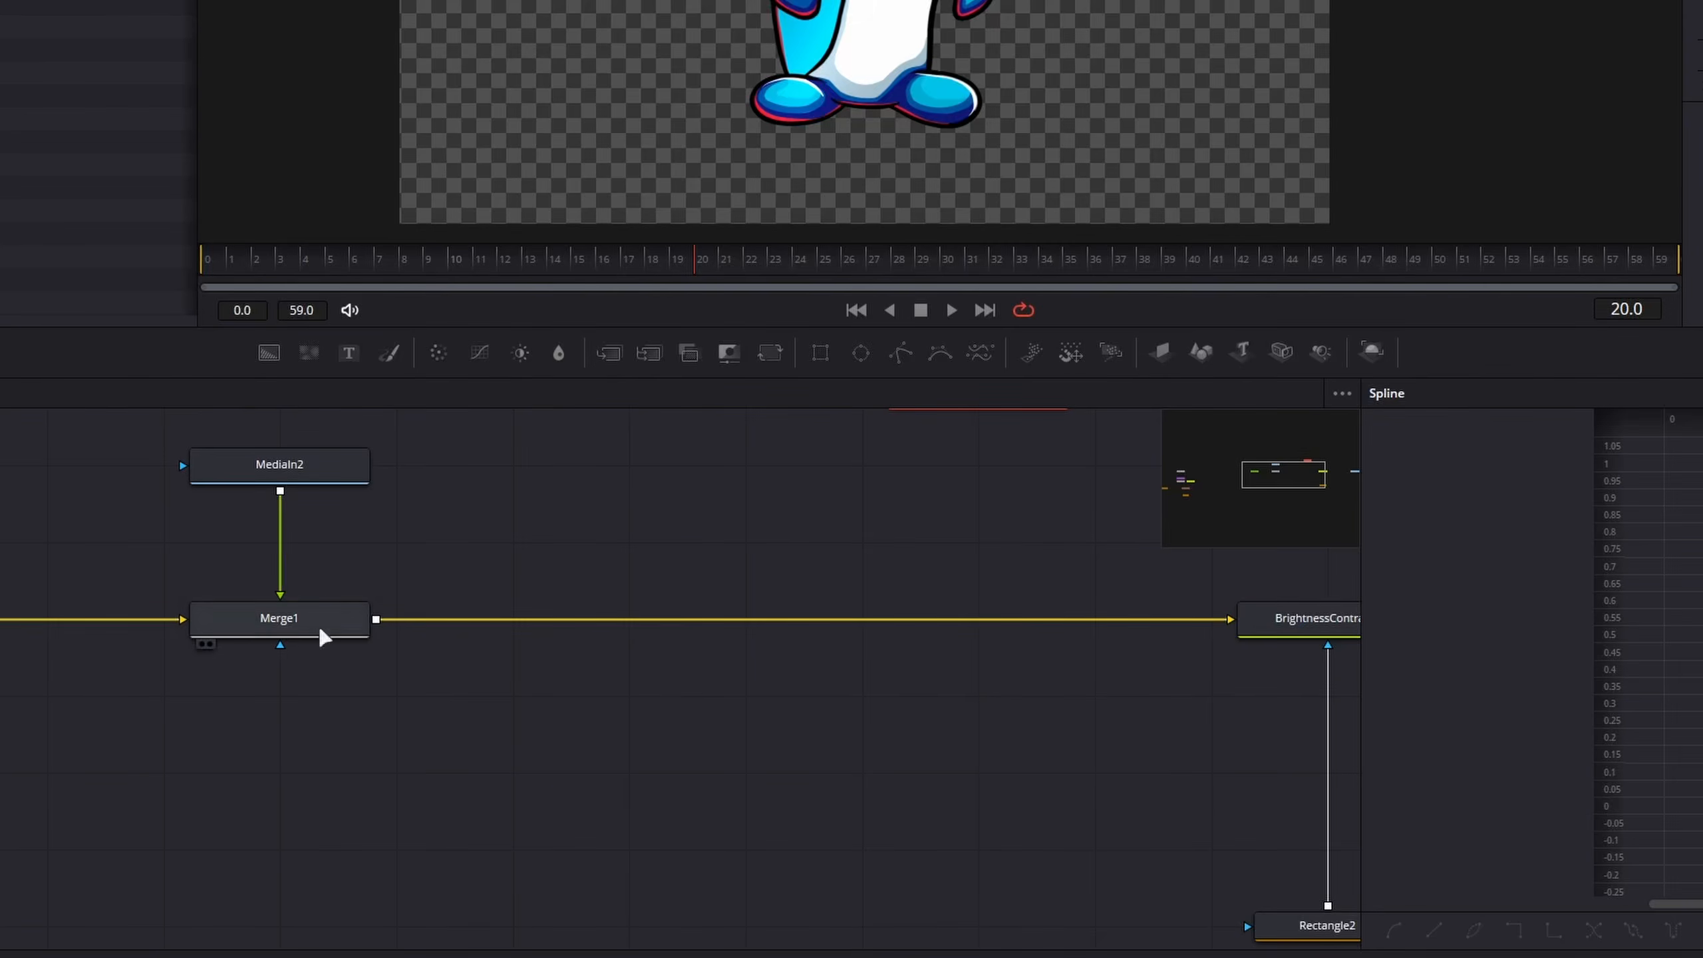
{"action": "left_click_drag", "start_coordinate": [2, 618], "coordinate": [51, 618]}
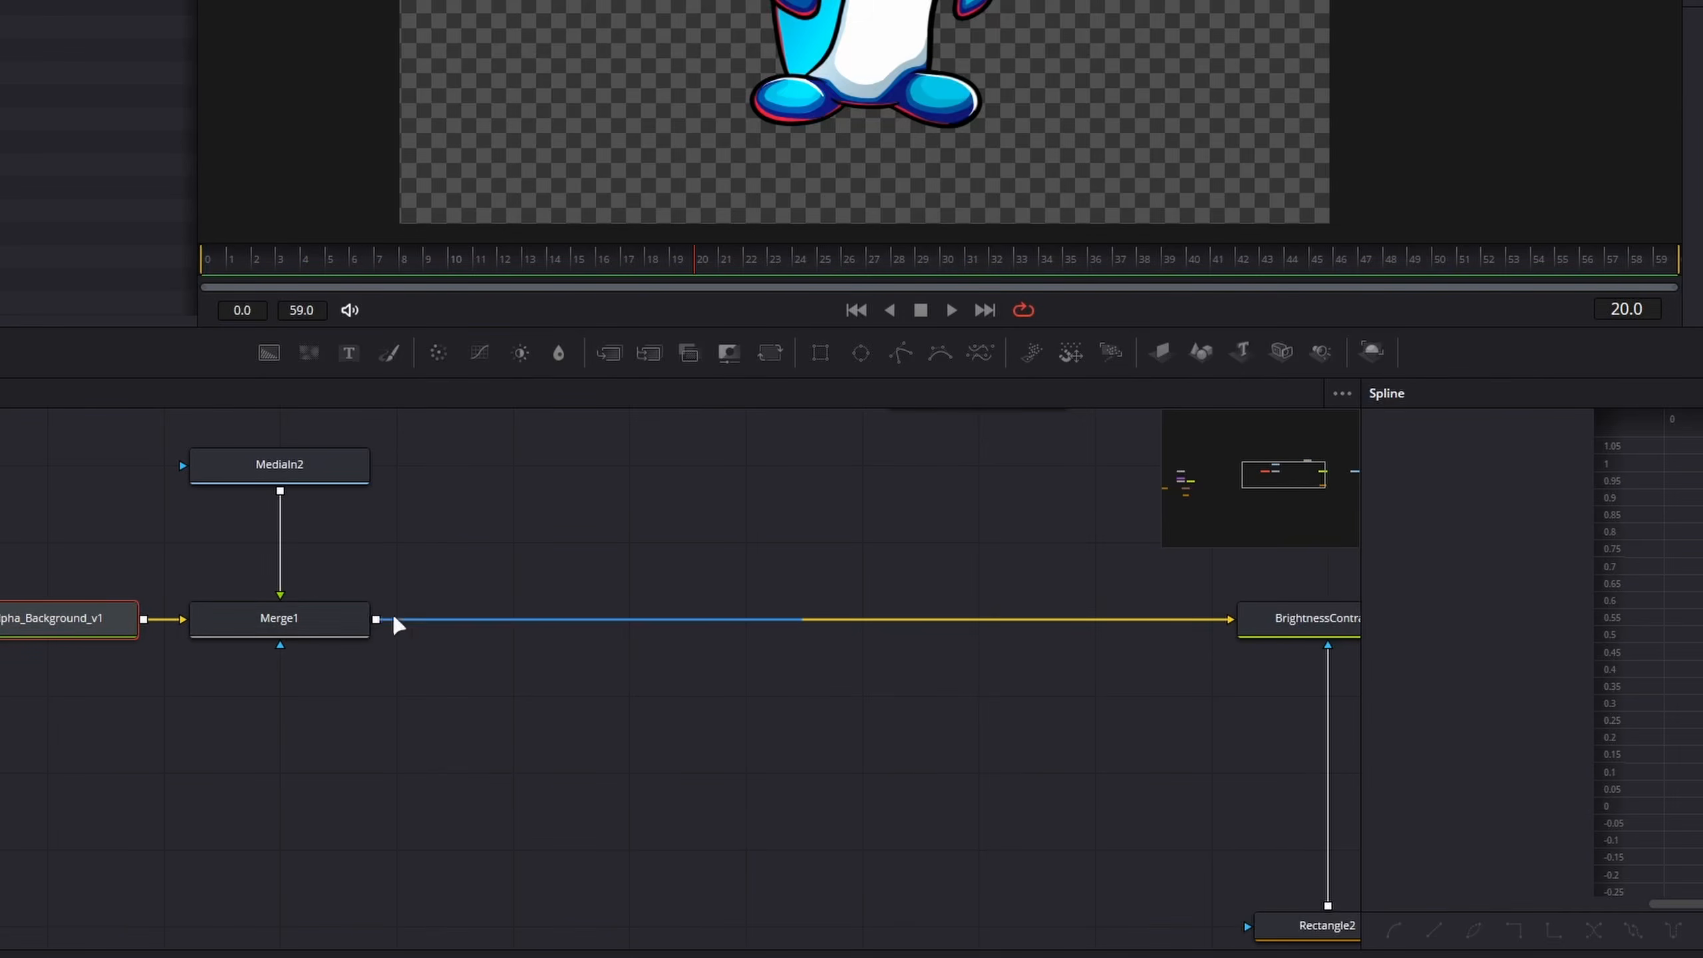
{"action": "scroll", "coordinate": [450, 580], "scroll_direction": "down", "scroll_amount": 3}
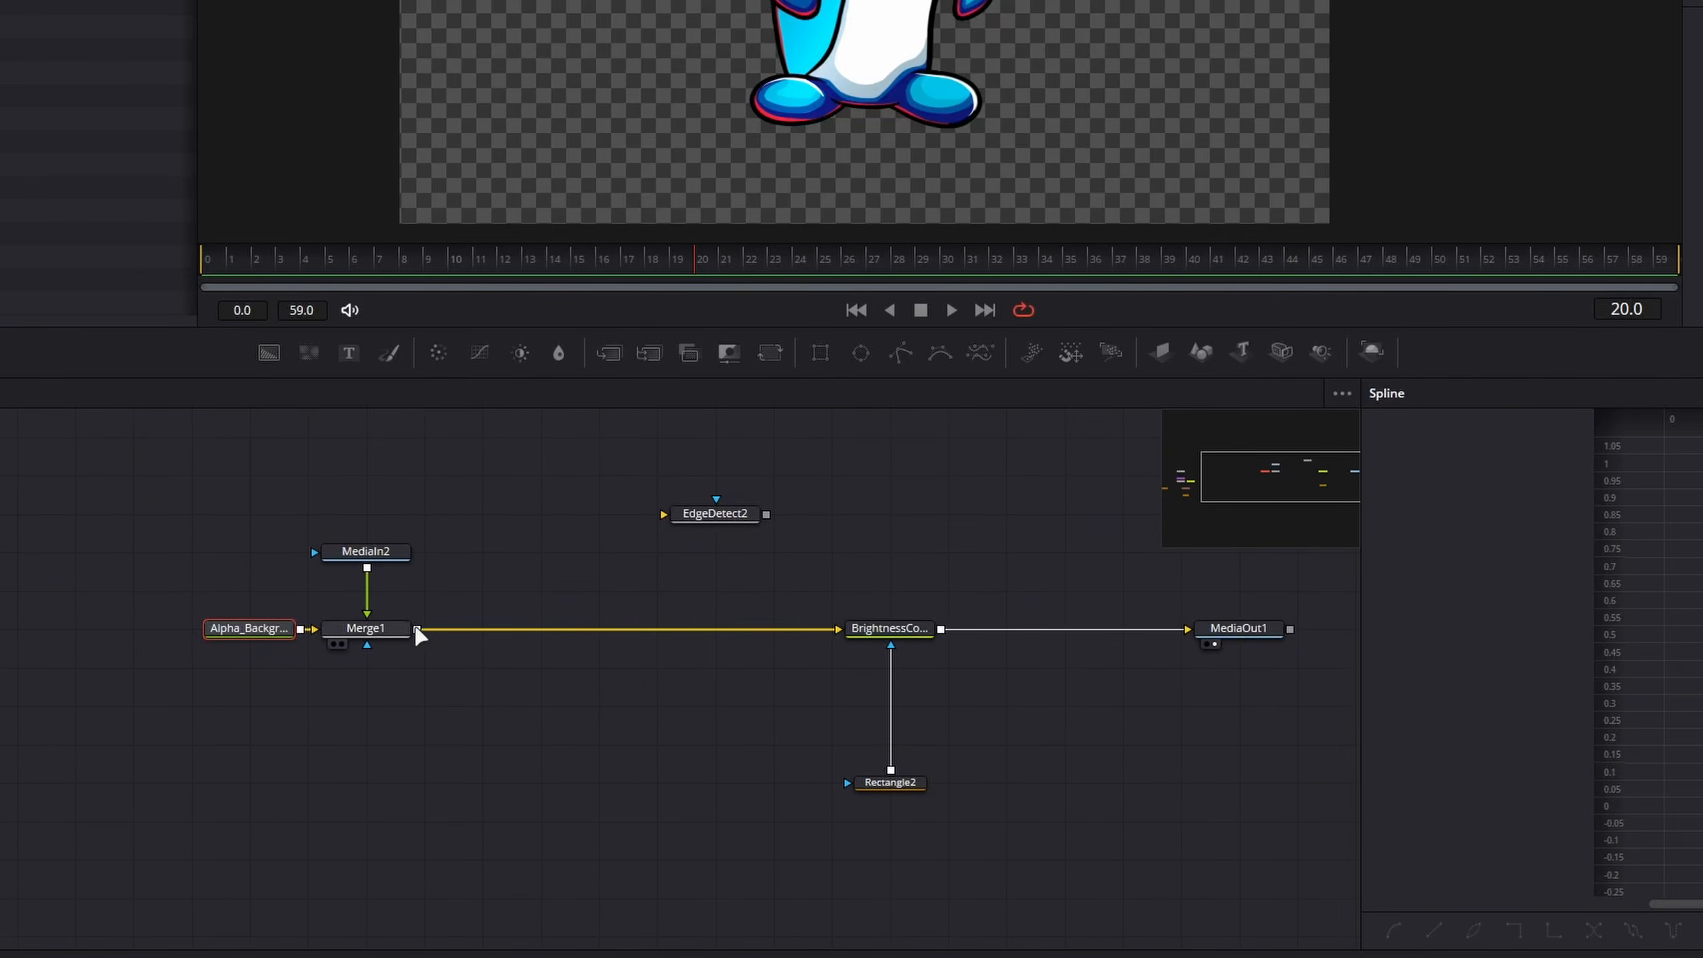
{"action": "left_click_drag", "start_coordinate": [417, 628], "coordinate": [670, 518]}
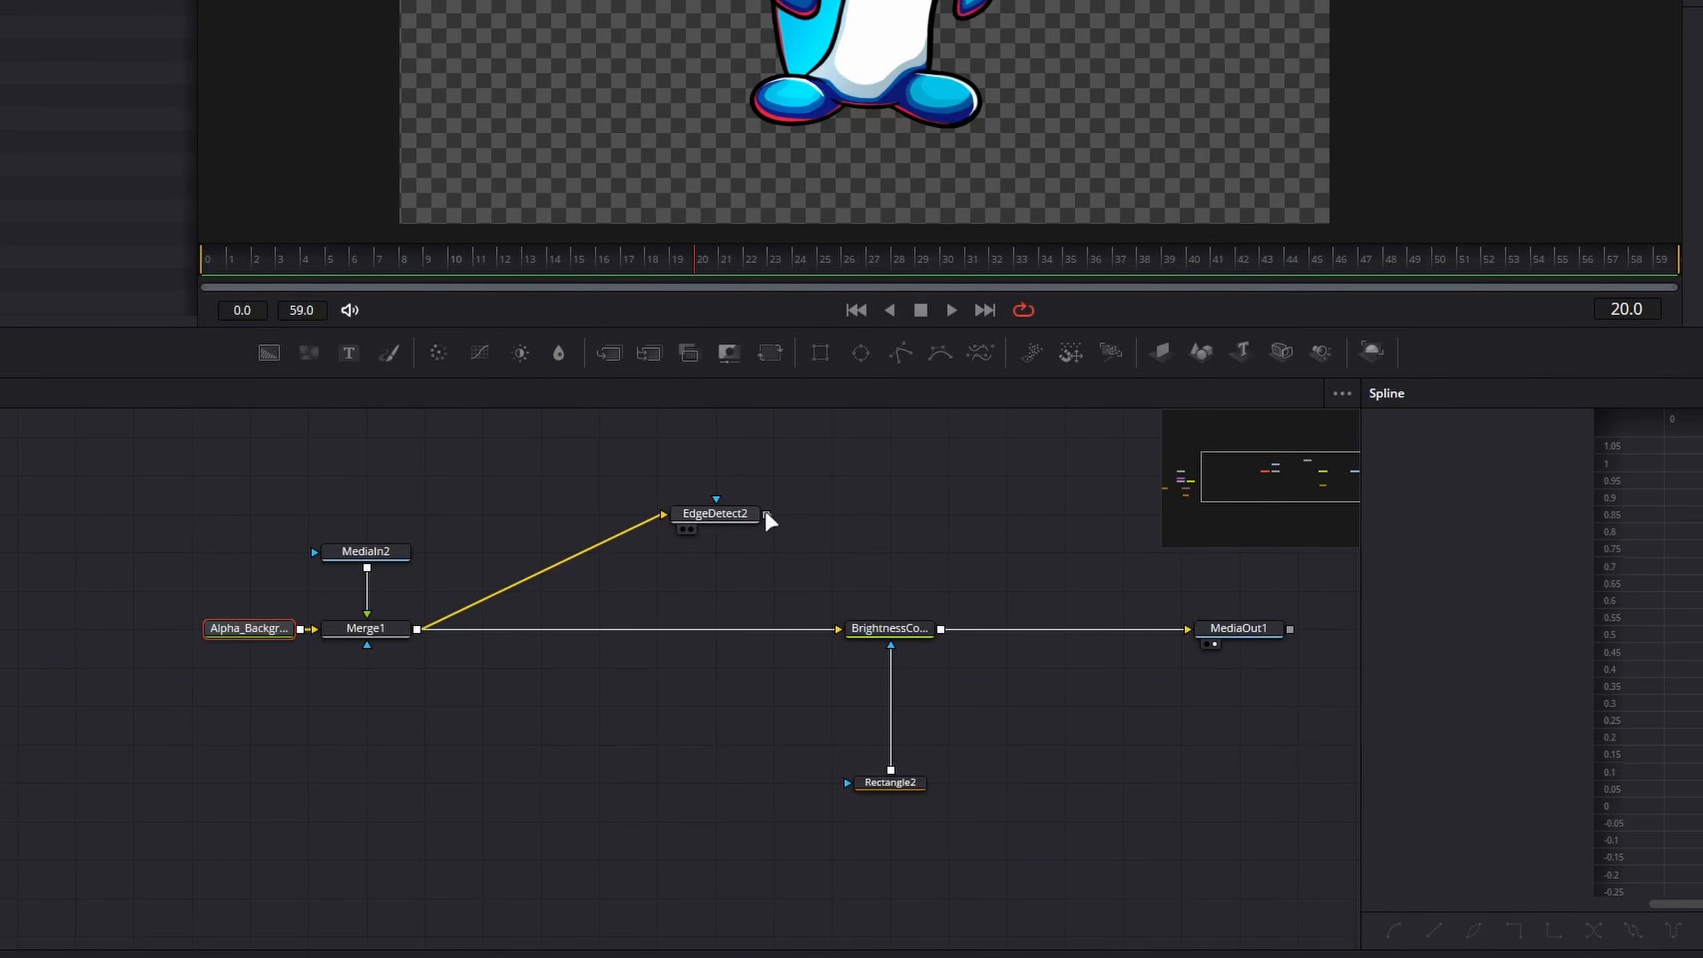
{"action": "left_click_drag", "start_coordinate": [767, 515], "coordinate": [417, 634]}
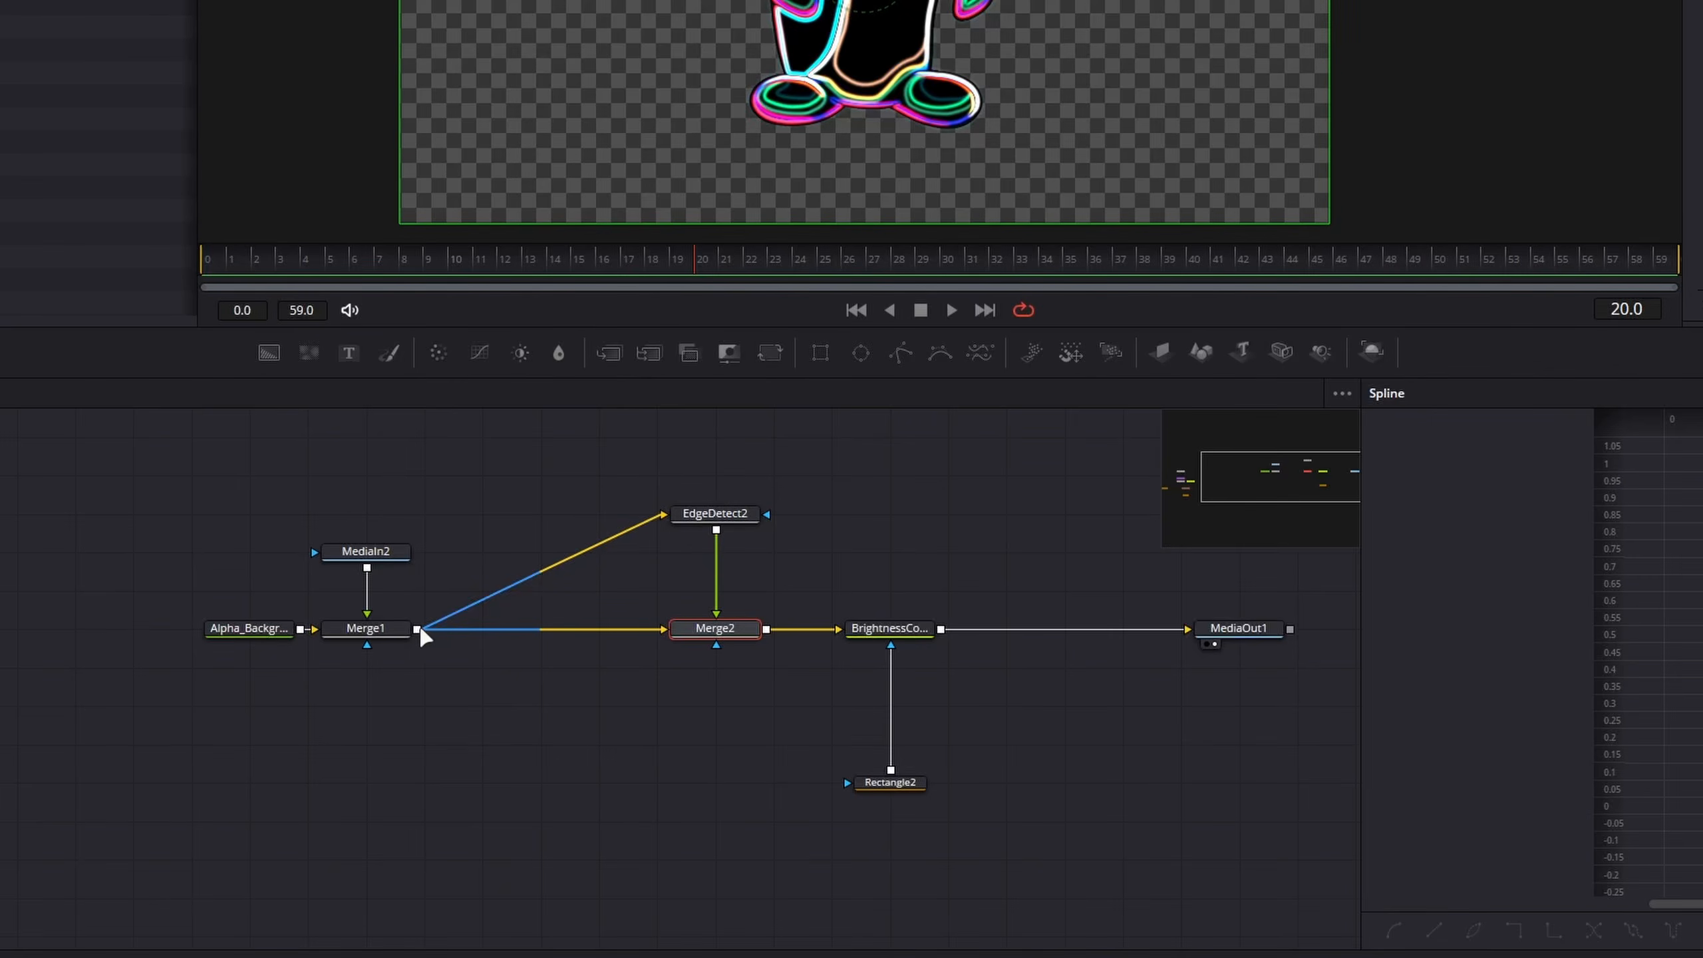
- Move the EdgeDetect2 node farther above Merge2 to leave space between them
{"action": "scroll", "coordinate": [784, 631], "scroll_direction": "up", "scroll_amount": 3}
{"action": "left_click_drag", "start_coordinate": [769, 576], "coordinate": [884, 651]}
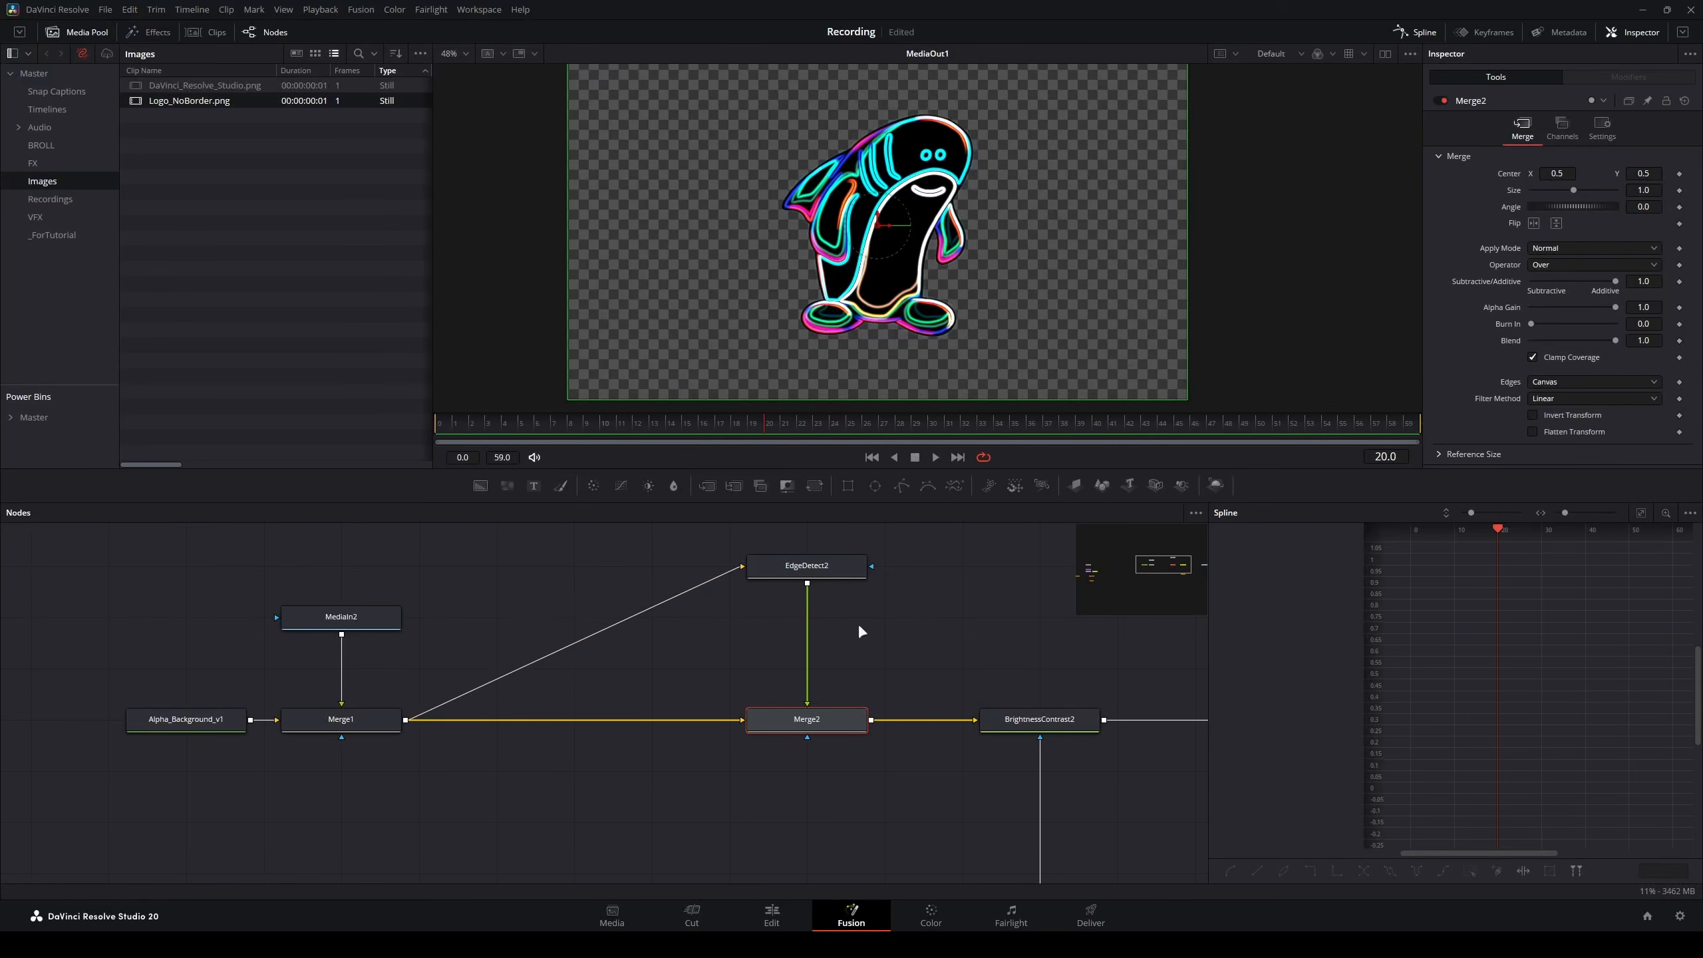
{"action": "scroll", "coordinate": [887, 645], "scroll_direction": "up", "scroll_amount": 1}
{"action": "left_click_drag", "start_coordinate": [806, 612], "coordinate": [807, 561]}
{"action": "scroll", "coordinate": [842, 652], "scroll_direction": "down", "scroll_amount": 2}
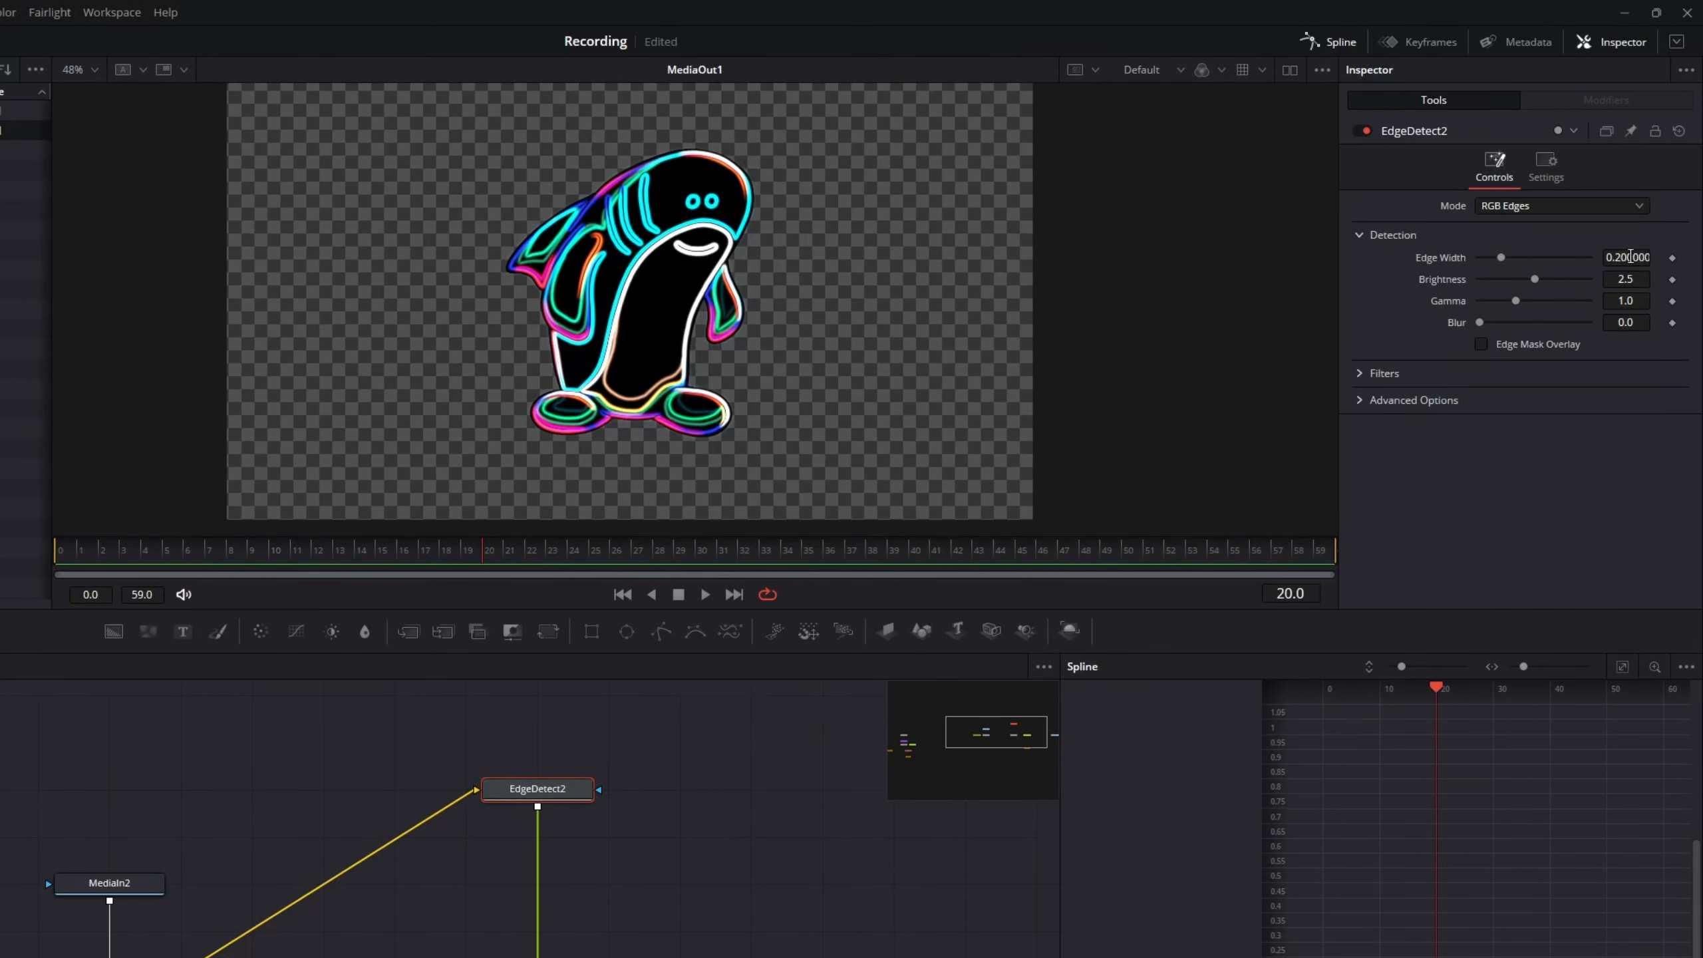
- Set the EdgeDetect2 node's edge width to 0.1 and its blur to 0.15
{"action": "double_click", "coordinate": [1638, 231]}
{"action": "type", "text": "0.1"}
{"action": "key", "text": "Tab"}
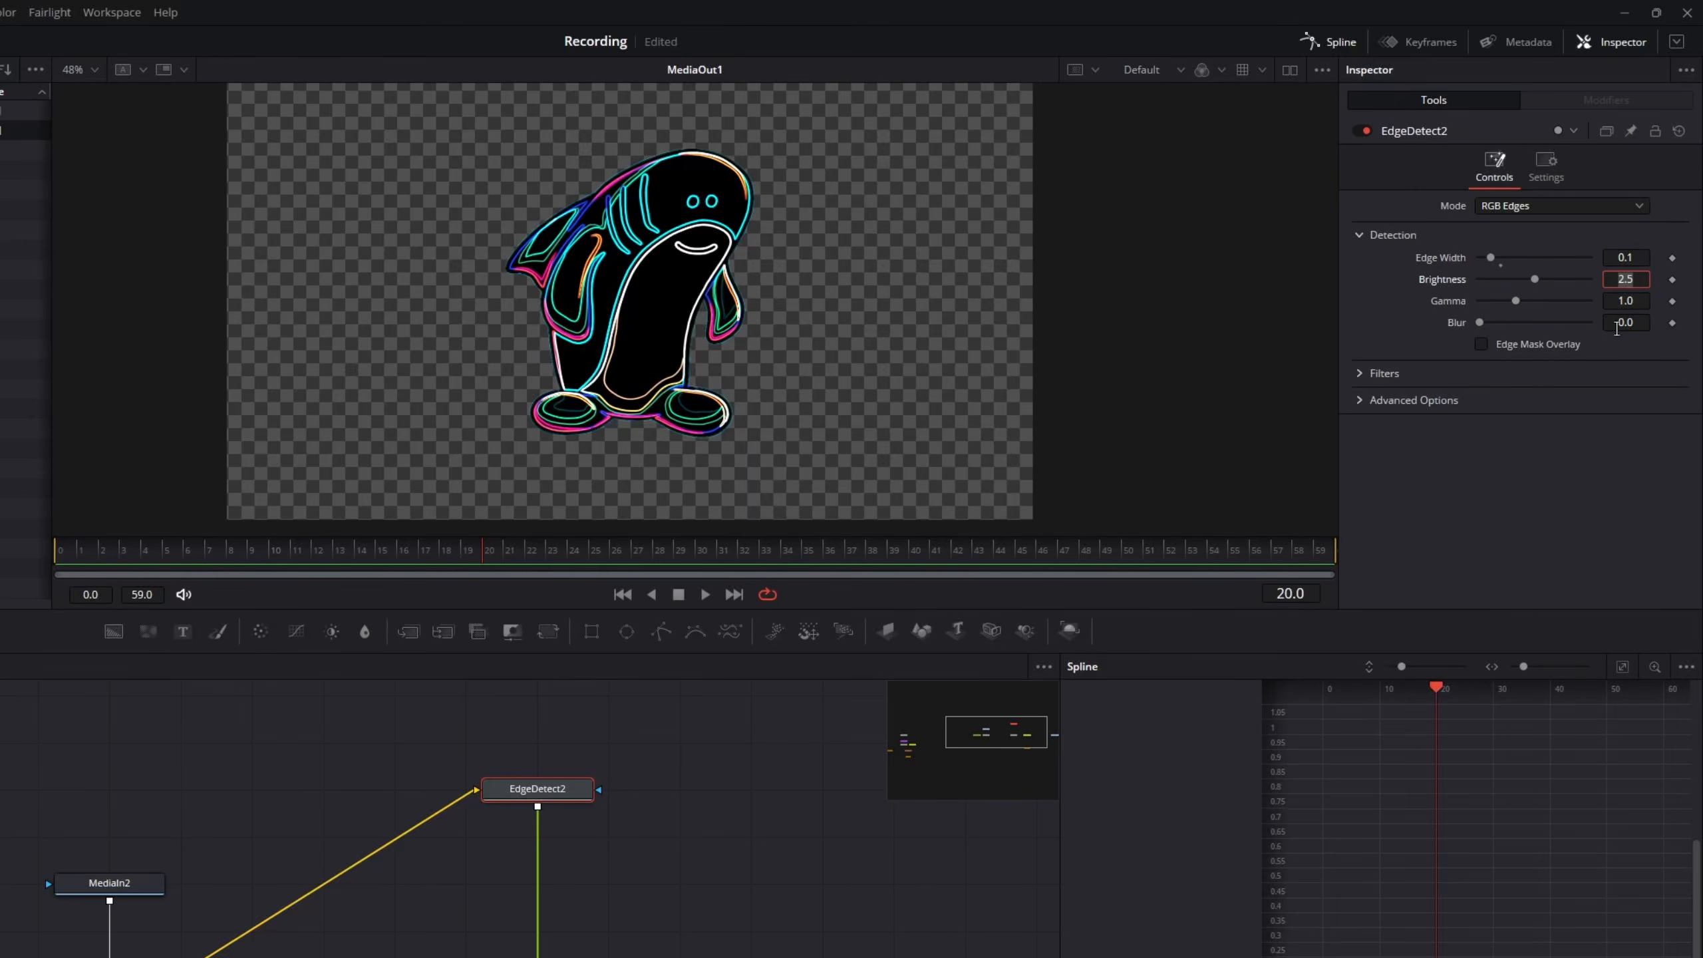
{"action": "left_click", "coordinate": [1625, 325]}
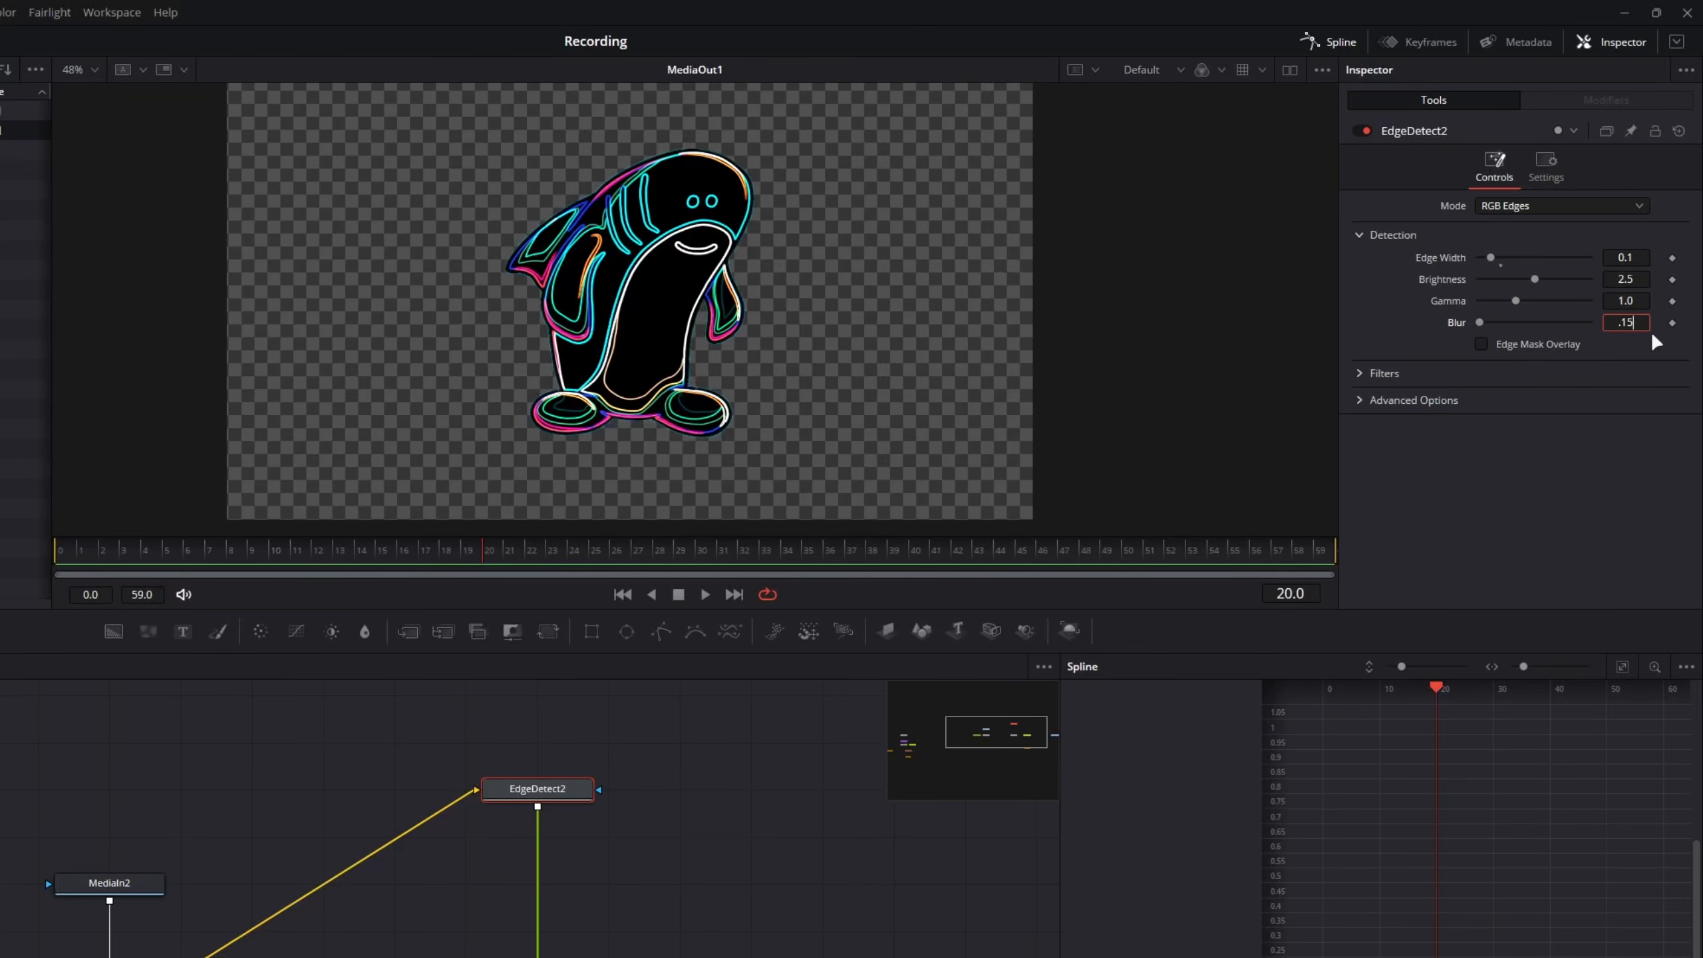
{"action": "type", "text": ".15"}
{"action": "key", "text": "Tab"}
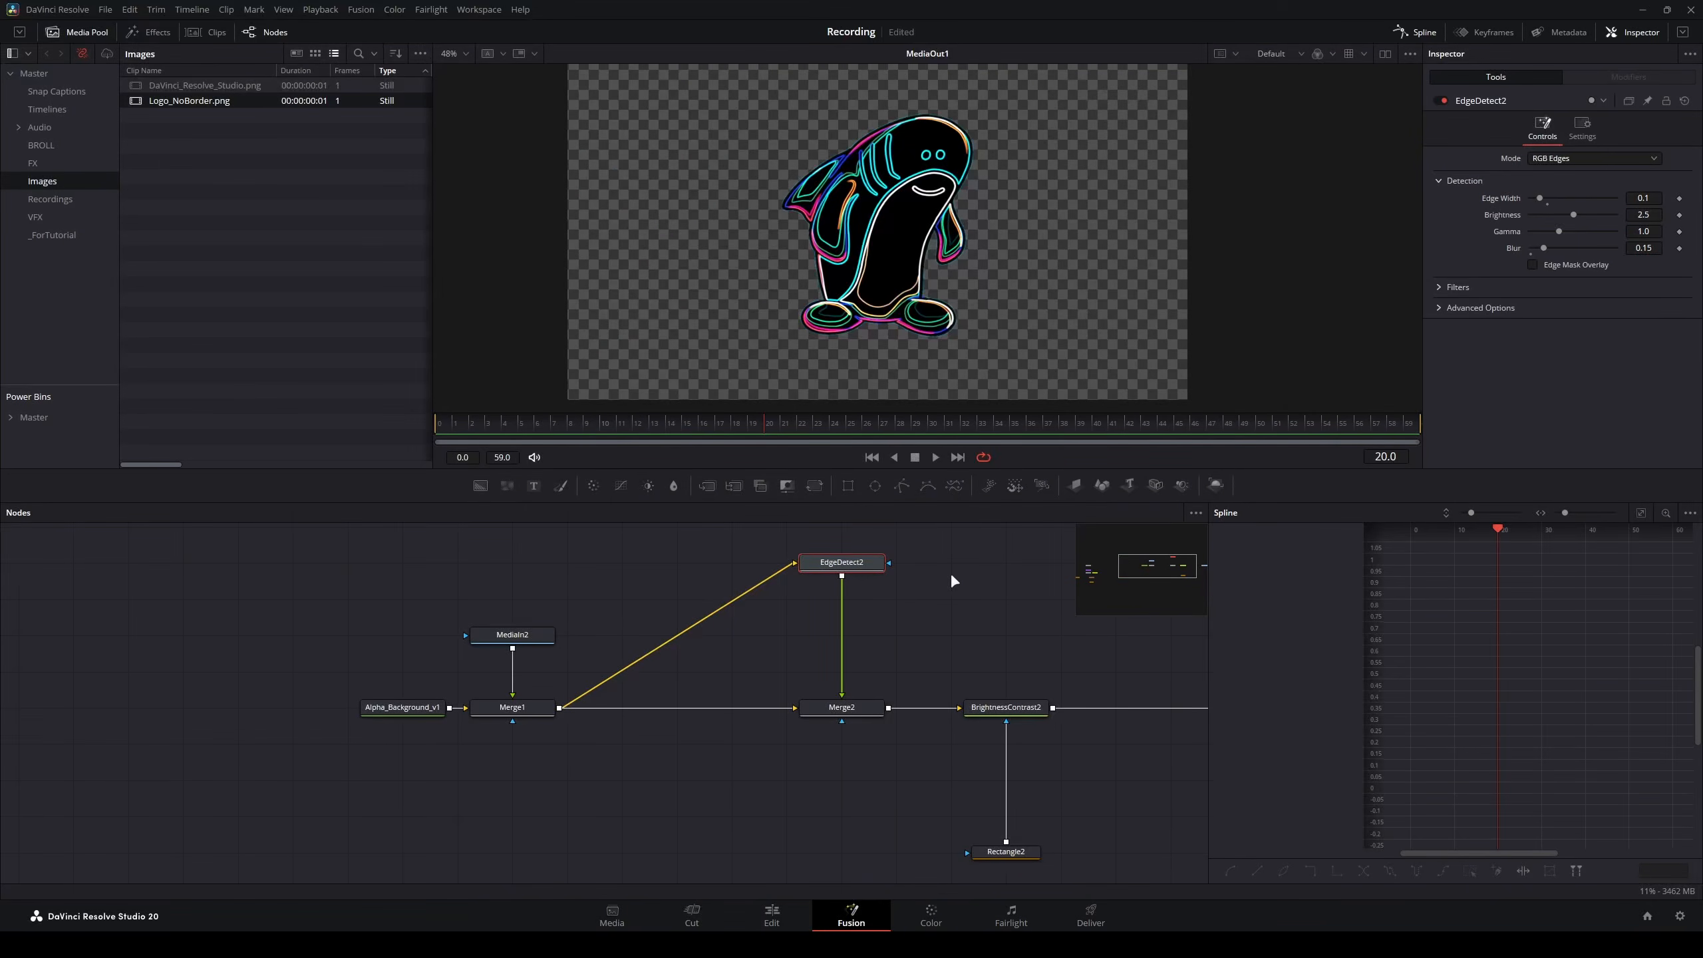
- Insert a DreamGlow2 node between EdgeDetect2 and Merge2
{"action": "key", "text": "shift+space"}
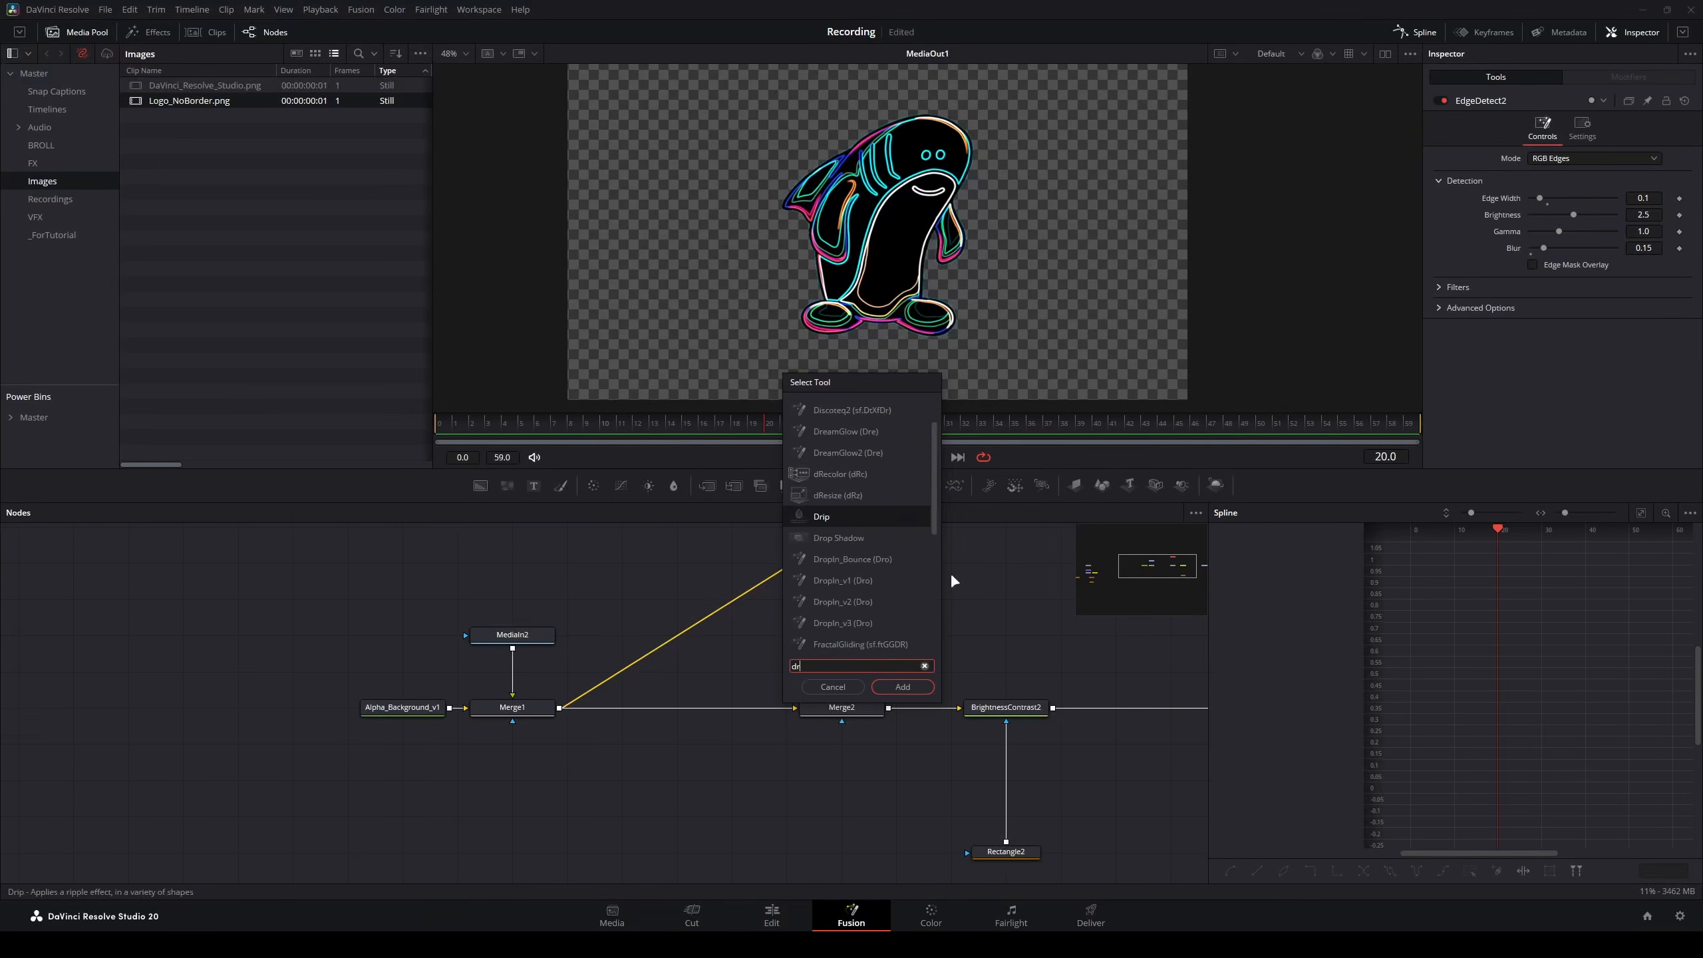
{"action": "type", "text": "dreamg"}
{"action": "key", "text": "Down"}
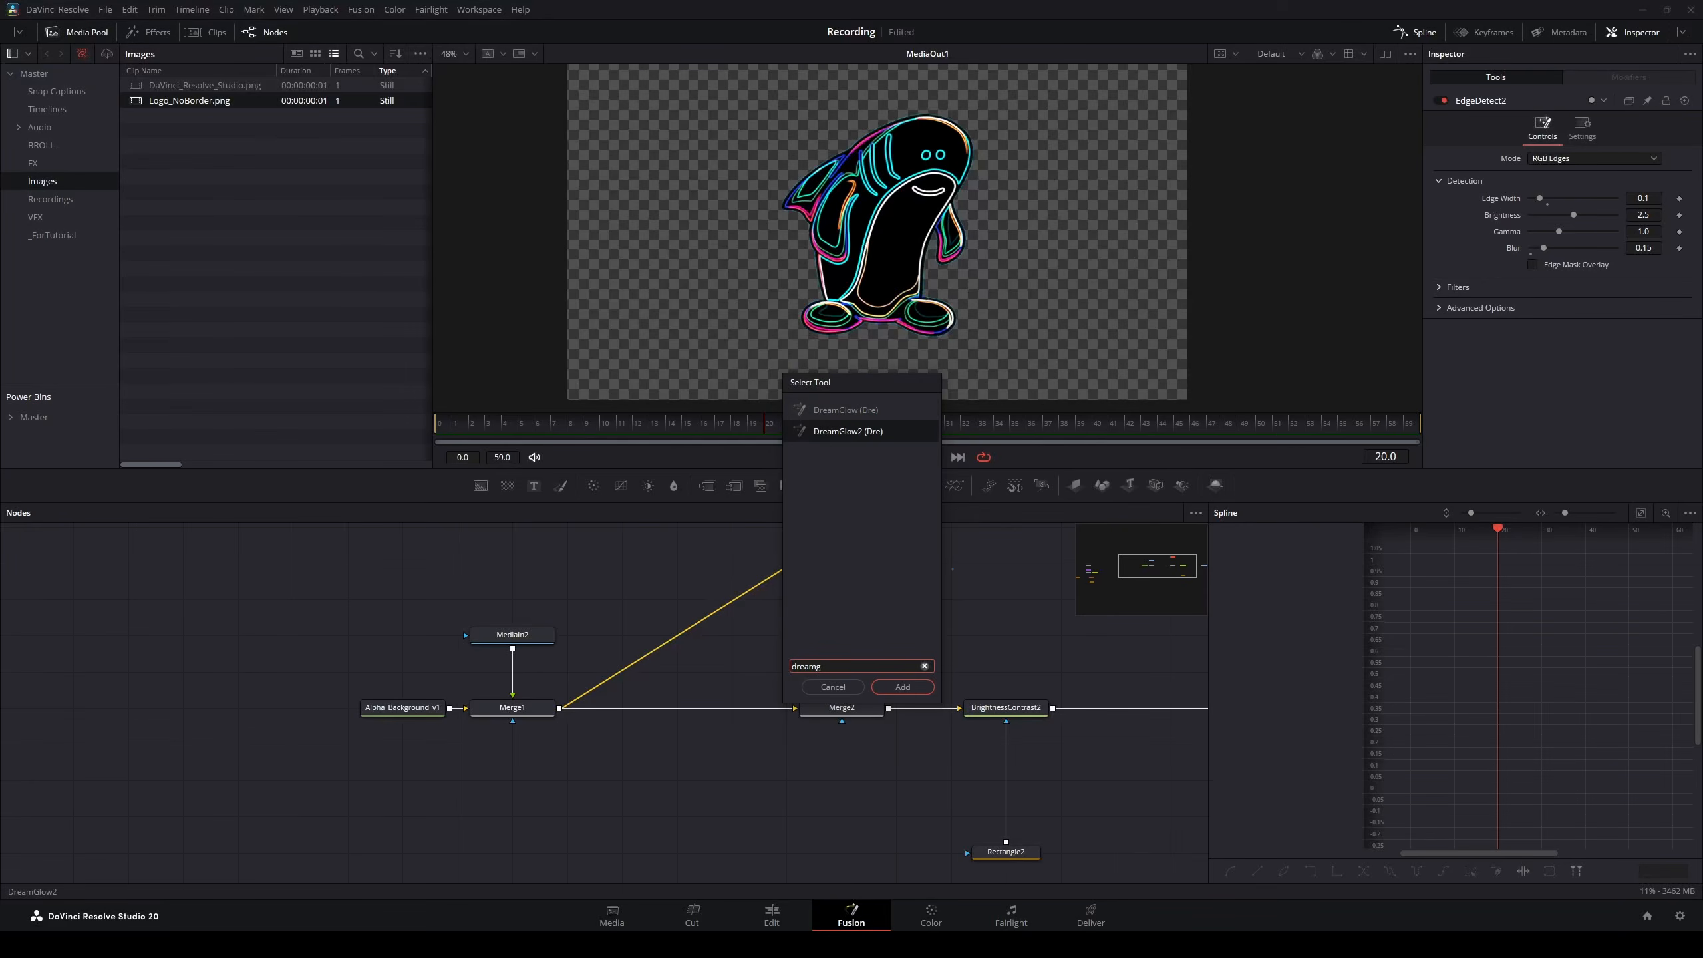
{"action": "key", "text": "Return"}
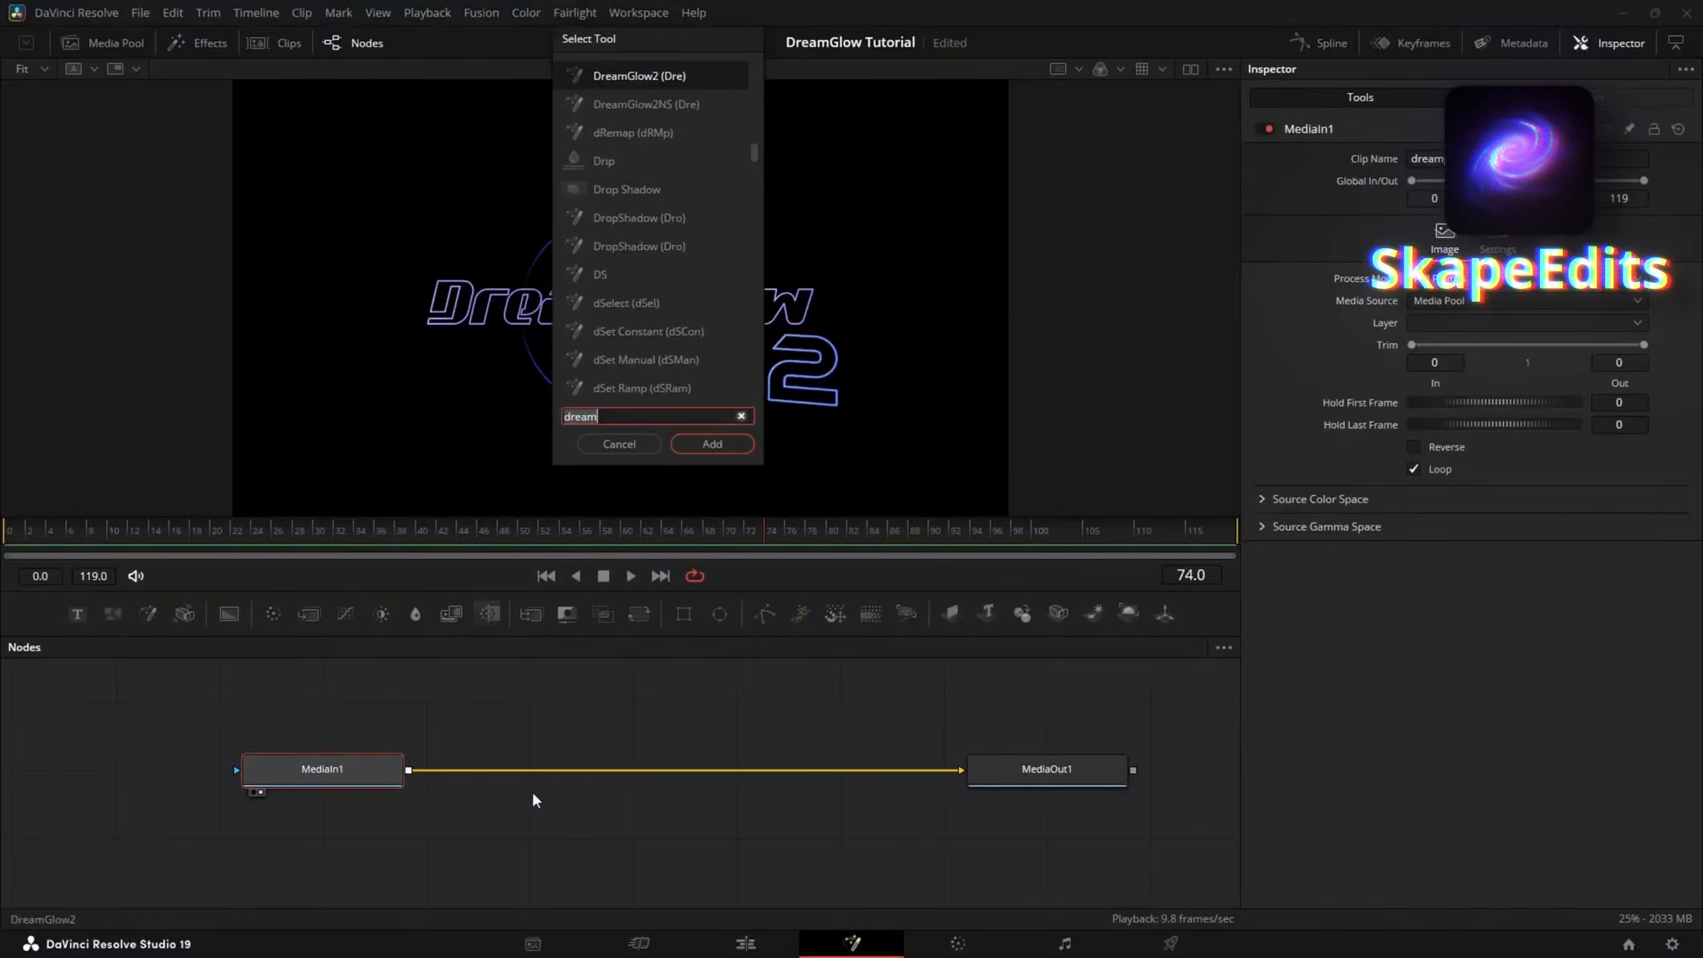
- In the DreamGlow Tutorial project, add a DreamGlow2 node after MediaIn1 and raise its low luminance threshold to 0.688
{"action": "type", "text": "dreamglow"}
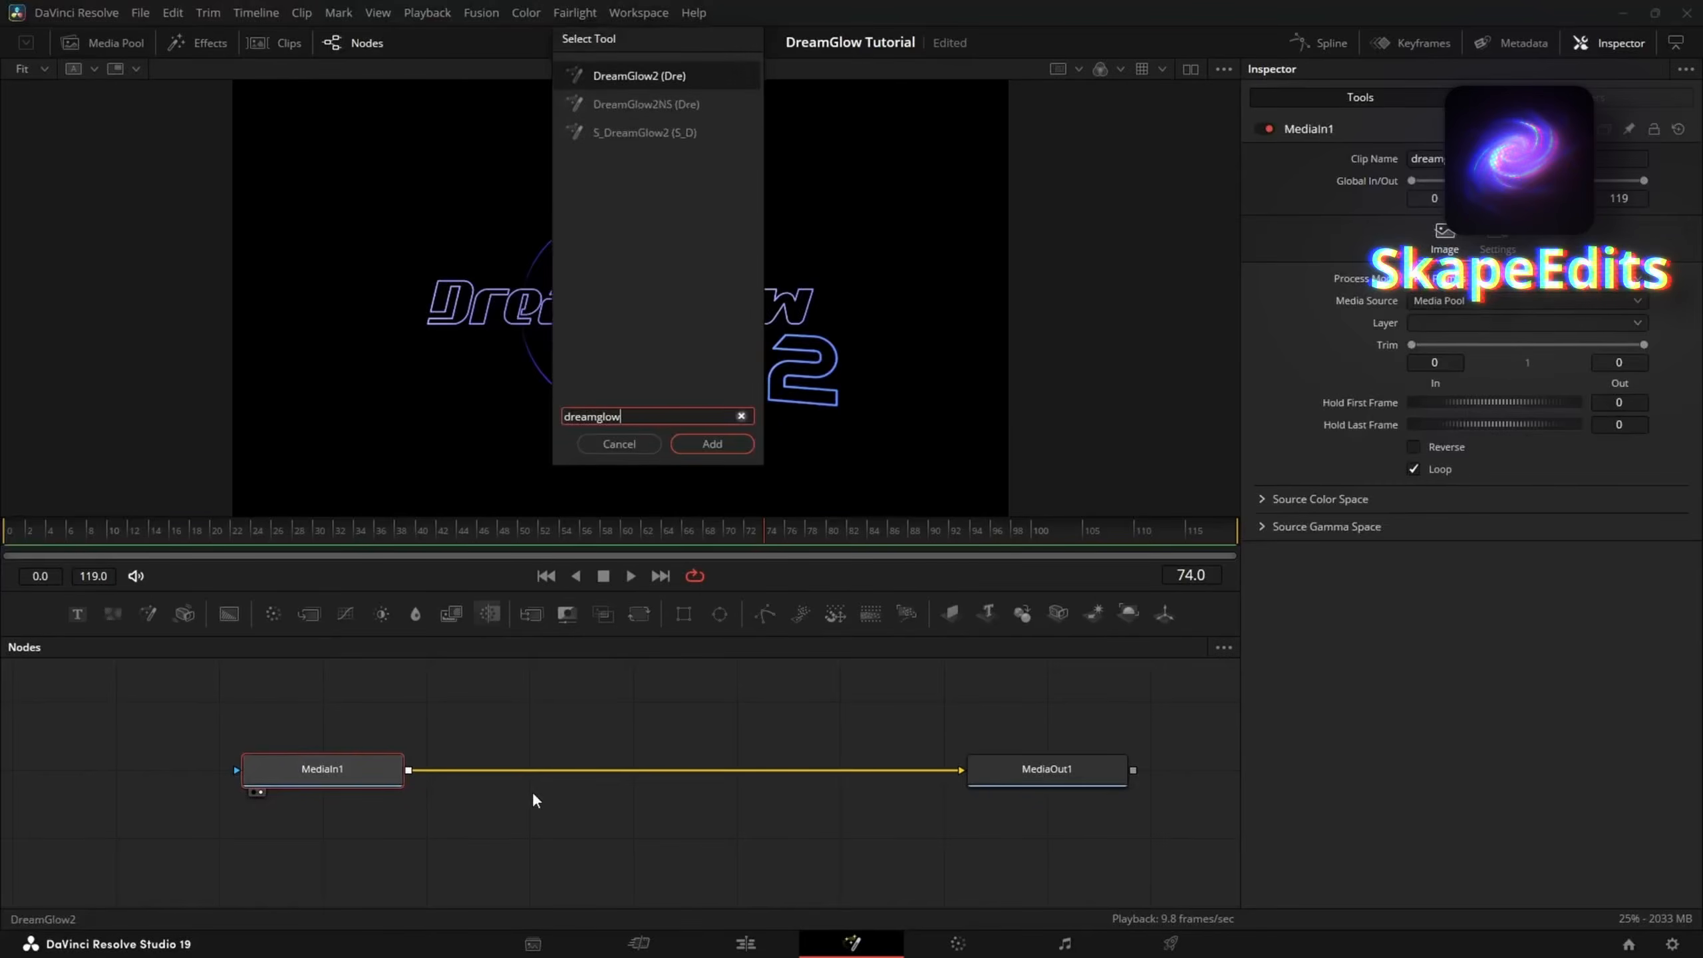
{"action": "key", "text": "Return"}
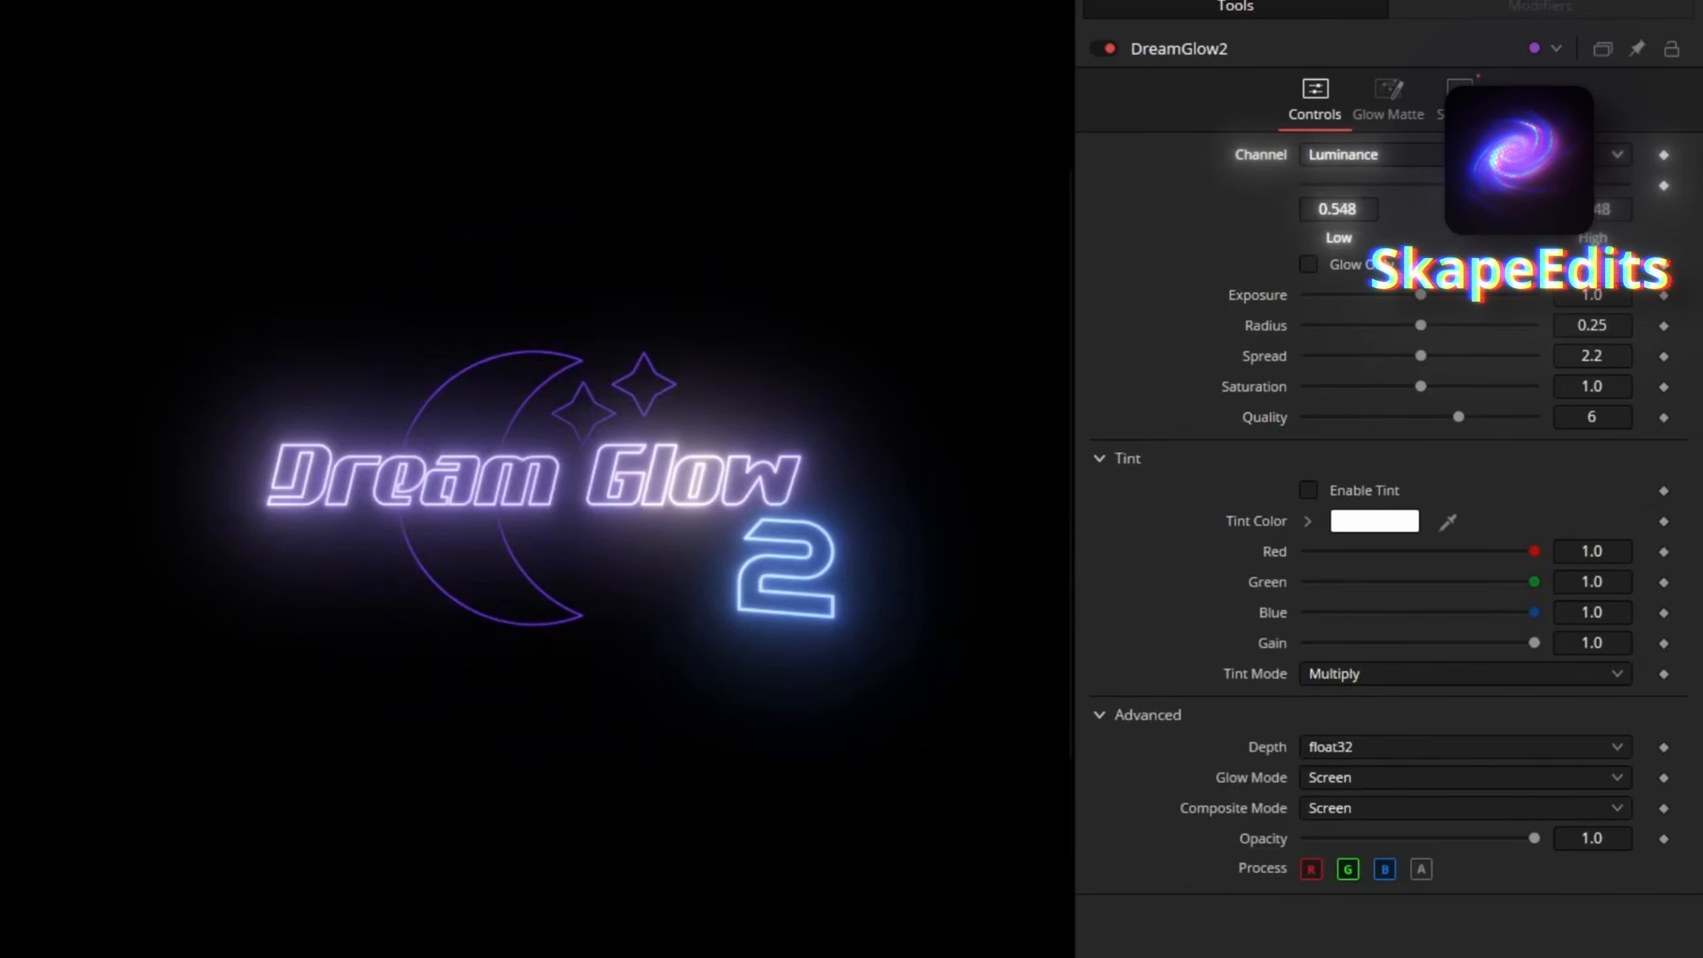
{"action": "left_click_drag", "start_coordinate": [1482, 185], "coordinate": [1528, 184]}
- Toggle DreamGlow2's Glow Only option to compare the glow alone with the composite, and try a lower exposure
{"action": "left_click", "coordinate": [1309, 265]}
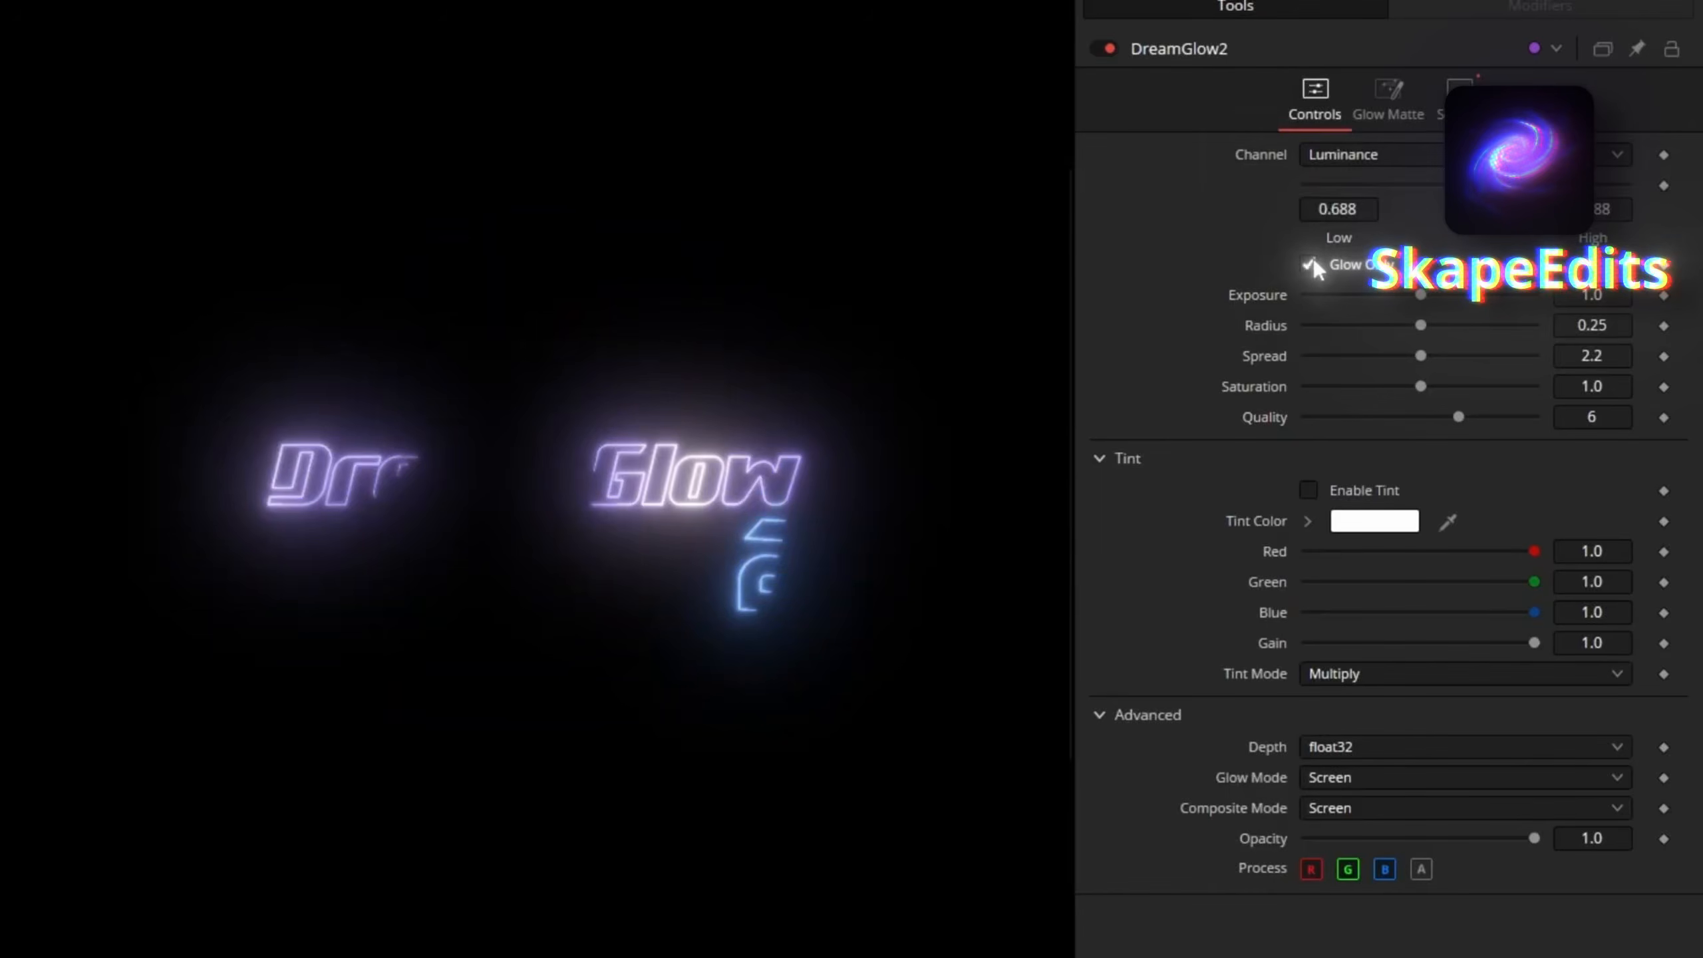
{"action": "left_click", "coordinate": [1309, 265]}
{"action": "left_click", "coordinate": [1312, 264]}
{"action": "left_click", "coordinate": [1313, 264]}
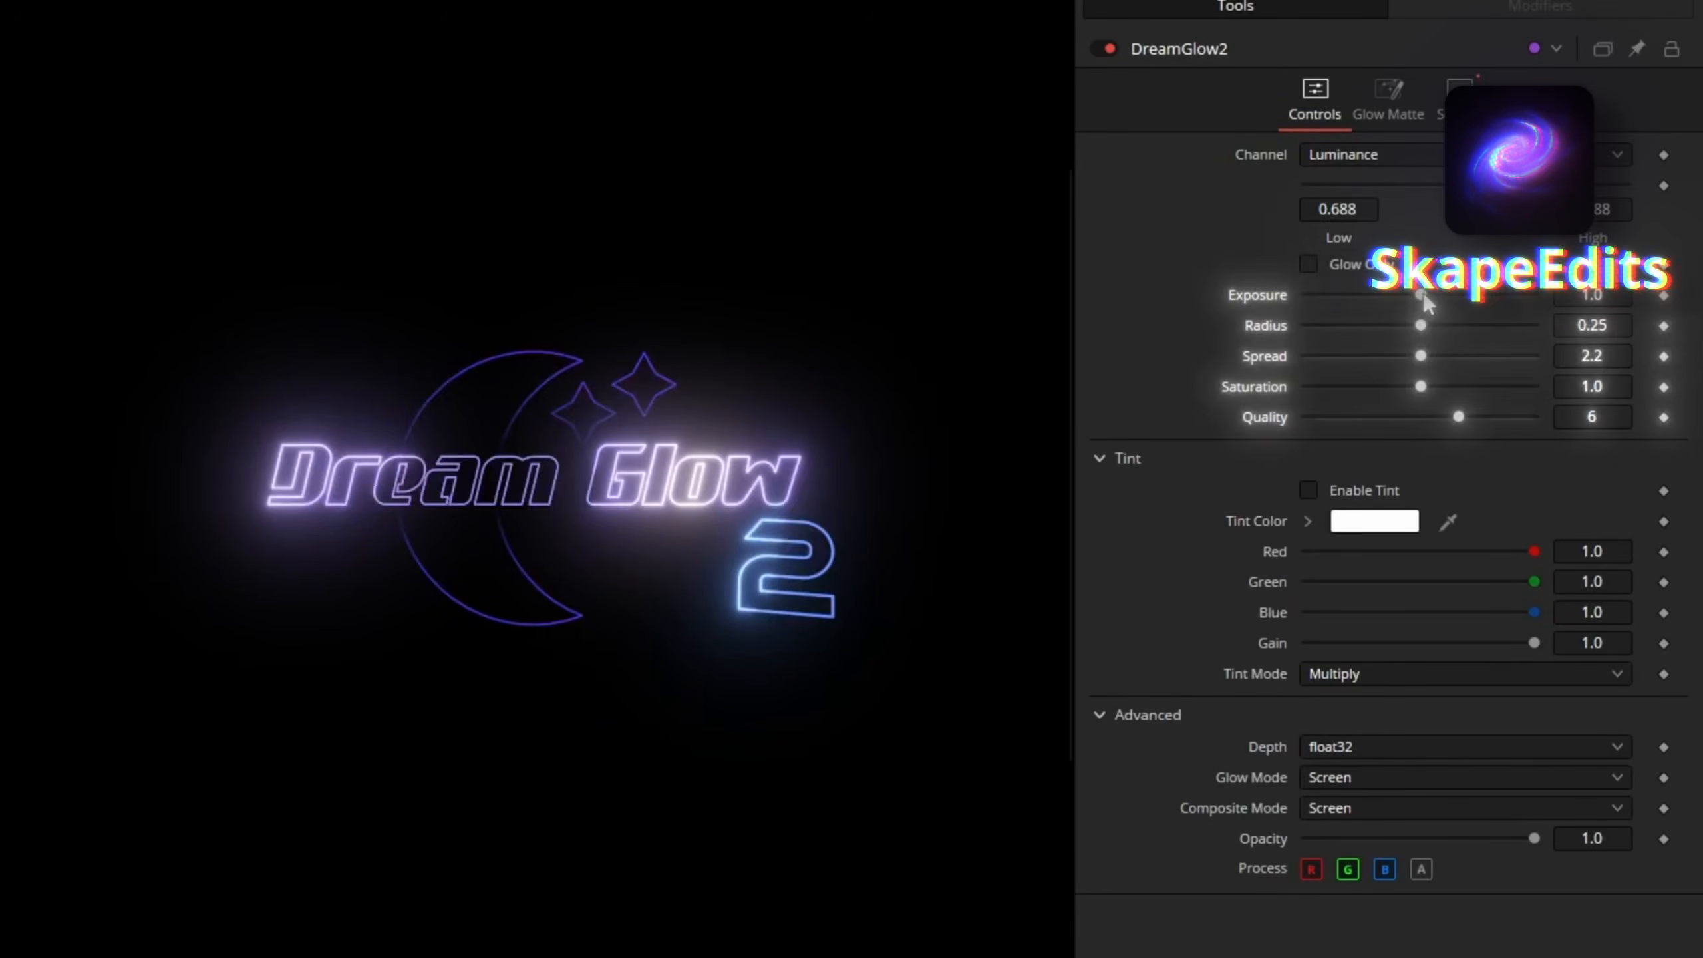
{"action": "left_click_drag", "start_coordinate": [1425, 297], "coordinate": [1256, 303]}
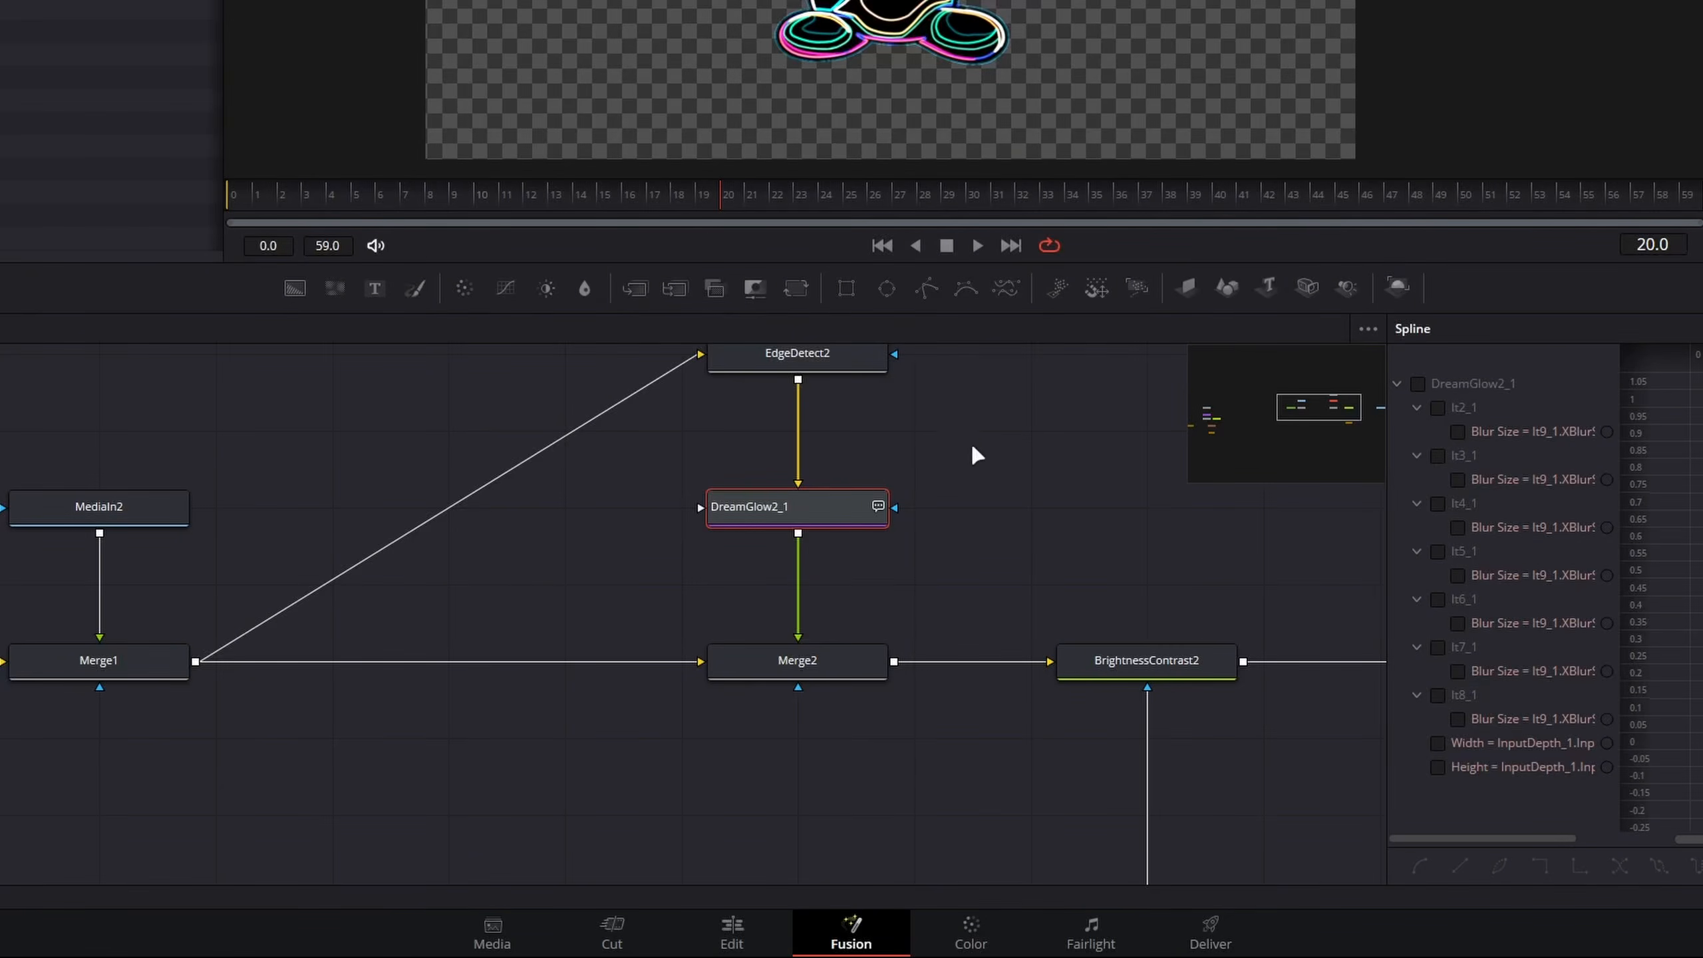
- In the Recording project, replace the DreamGlow2 node with a Soft Glow node between EdgeDetect2 and Merge2
{"action": "left_click", "coordinate": [795, 510]}
{"action": "key", "text": "Delete"}
{"action": "key", "text": "shift+space"}
{"action": "type", "text": "soft"}
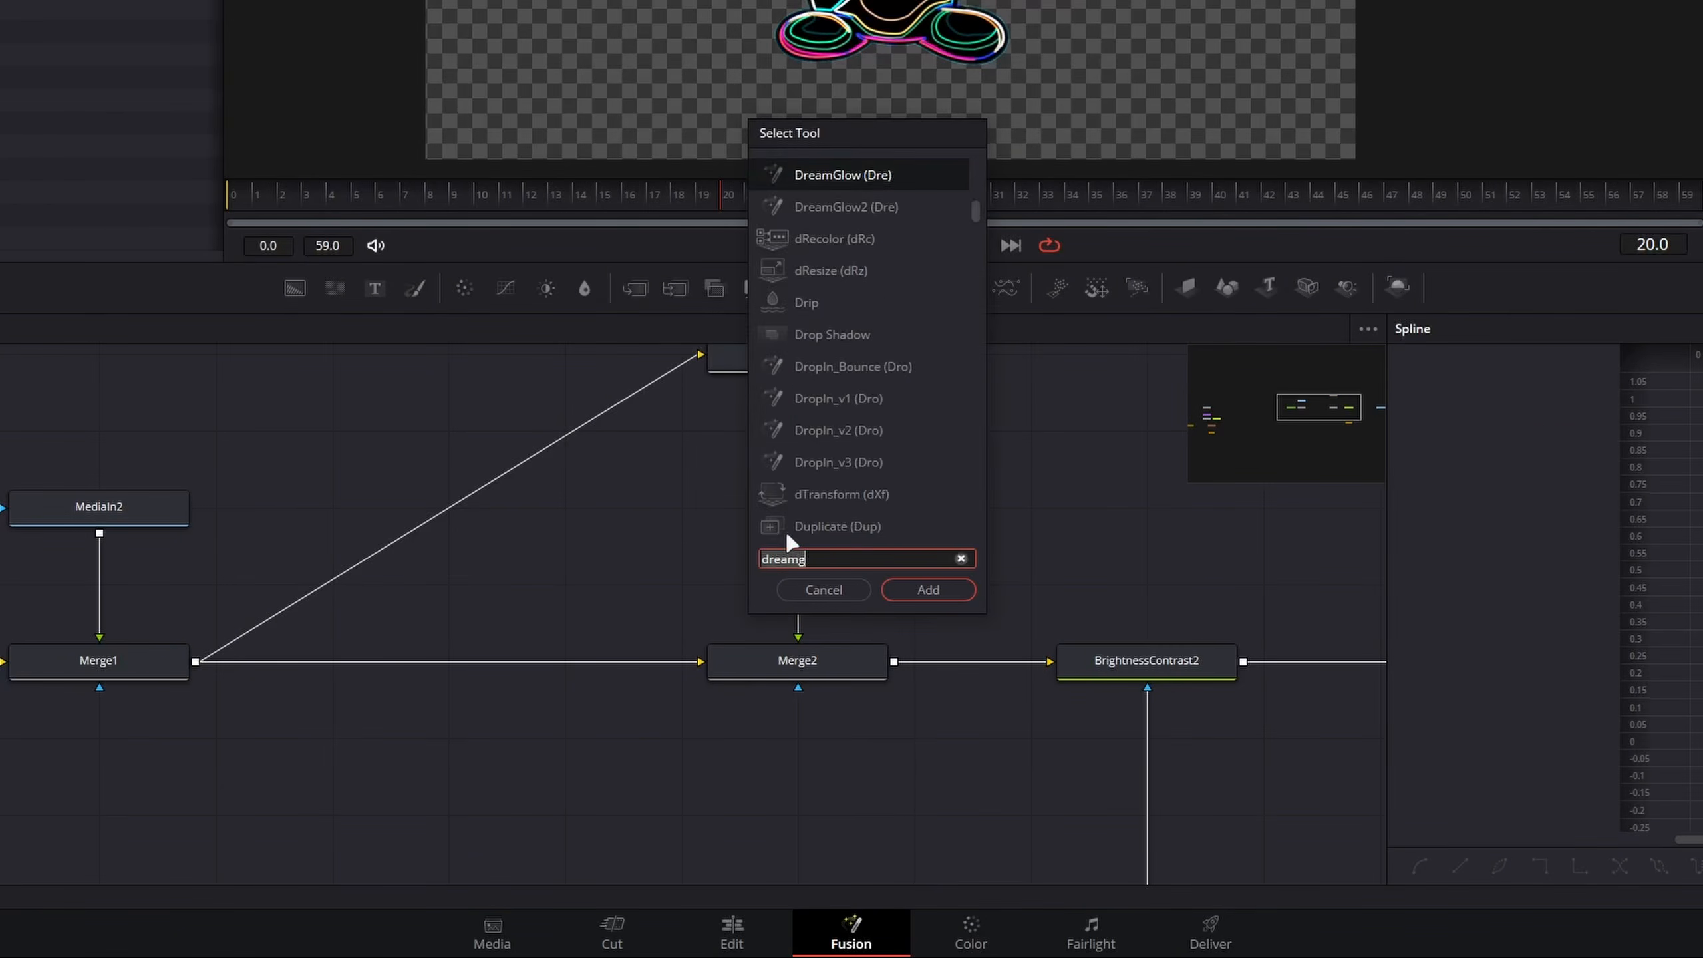
{"action": "key", "text": "Return"}
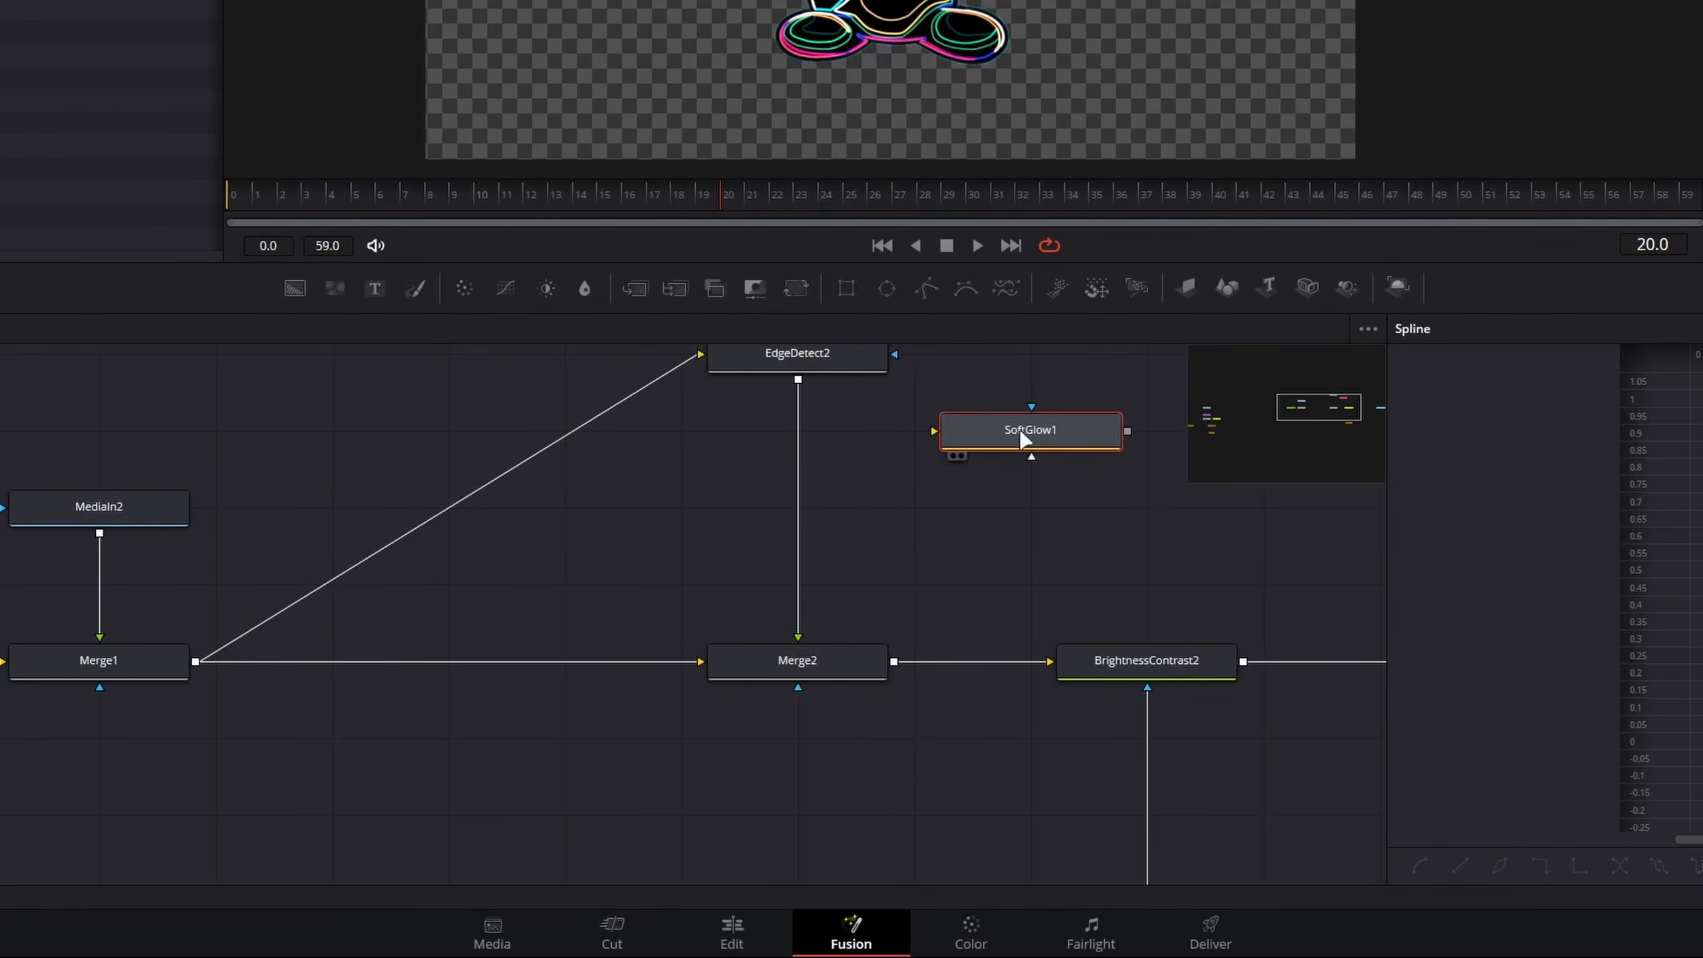
{"action": "left_click_drag", "start_coordinate": [1023, 429], "coordinate": [799, 518]}
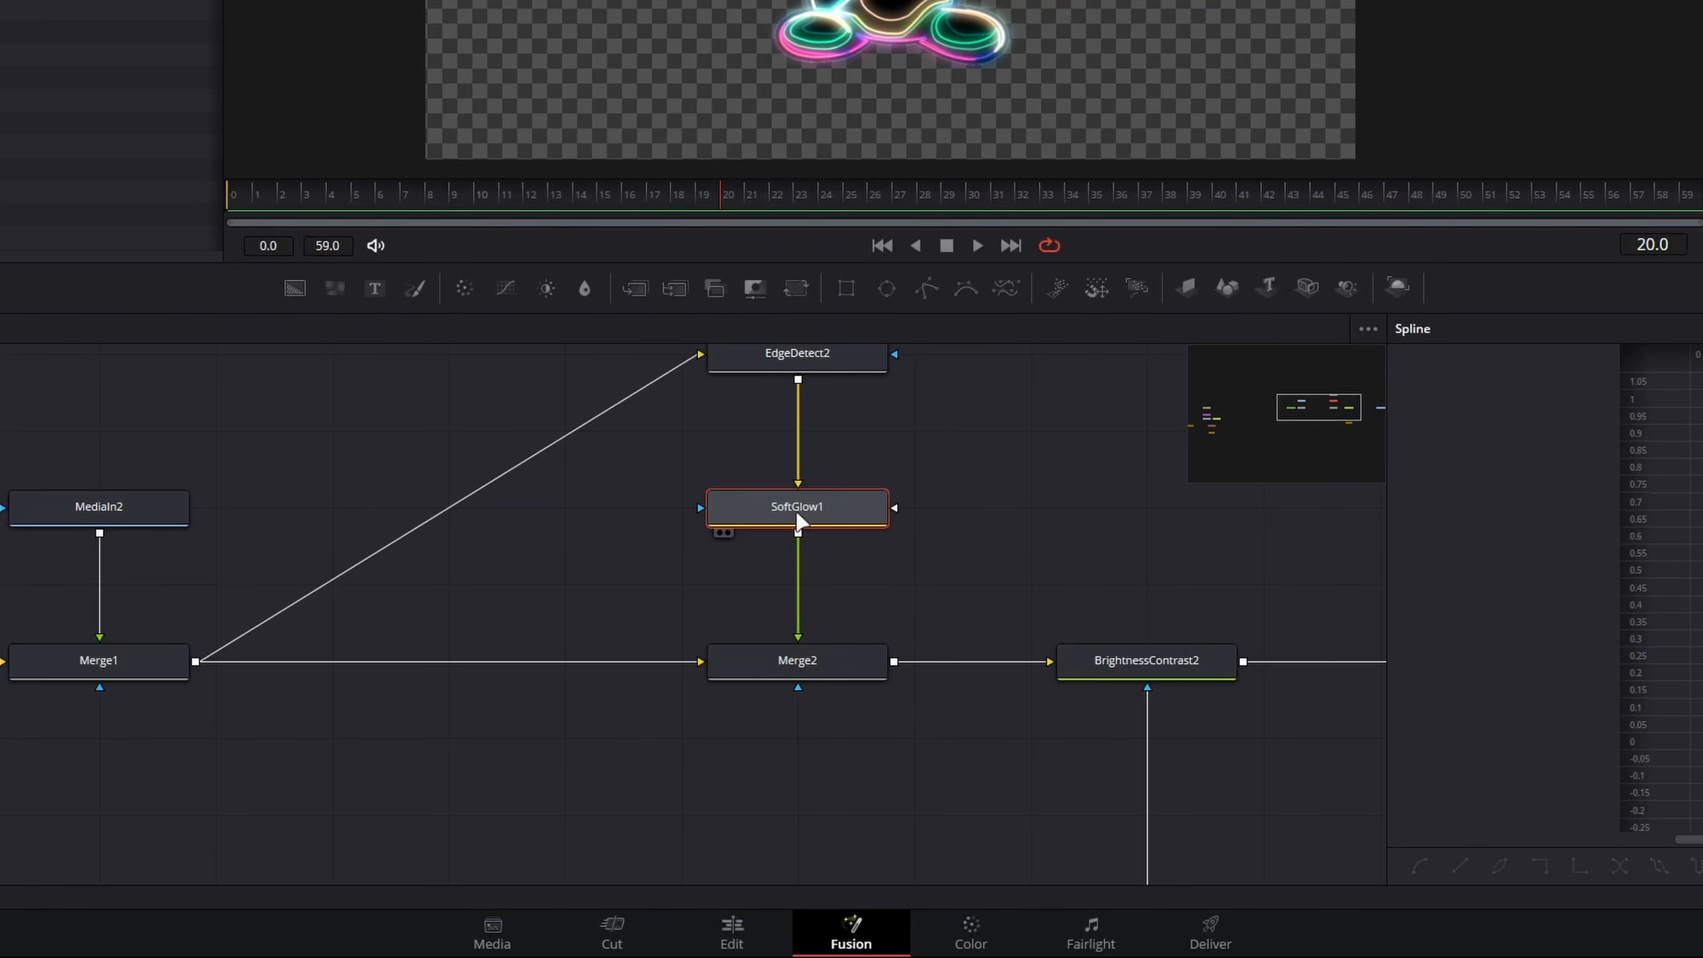
- Delete the Soft Glow node and insert a DreamGlow2 node between EdgeDetect2 and Merge2 instead
{"action": "key", "text": "Delete"}
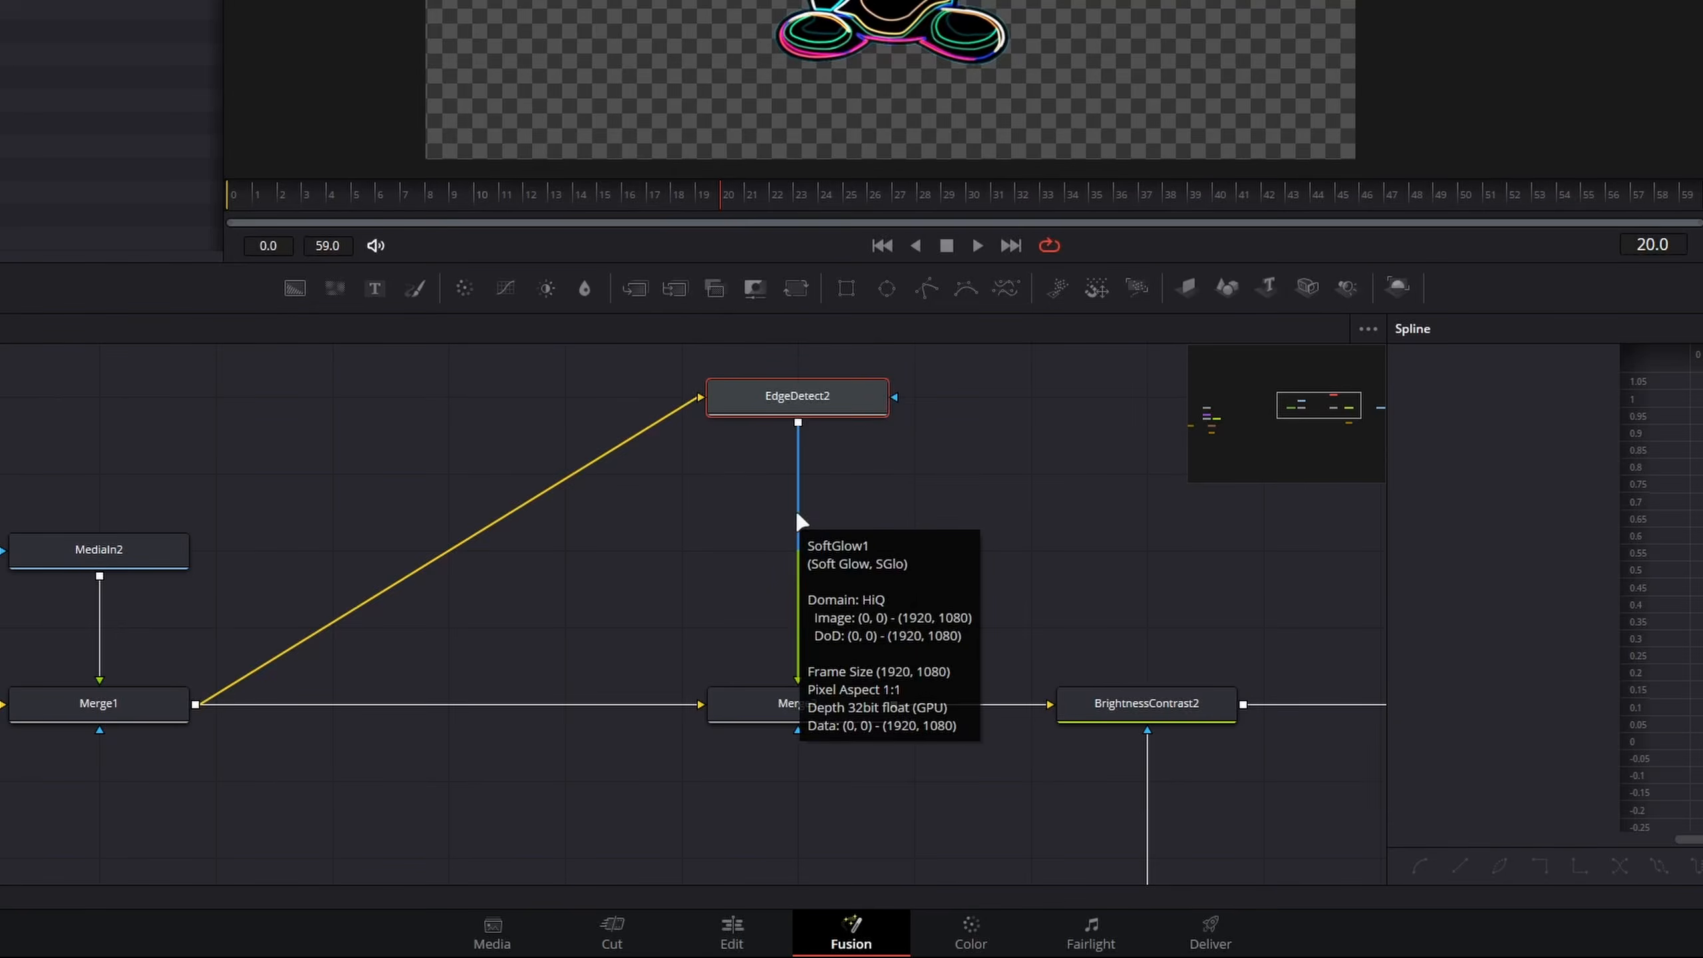
{"action": "key", "text": "shift+space"}
{"action": "type", "text": "dream"}
{"action": "key", "text": "Down"}
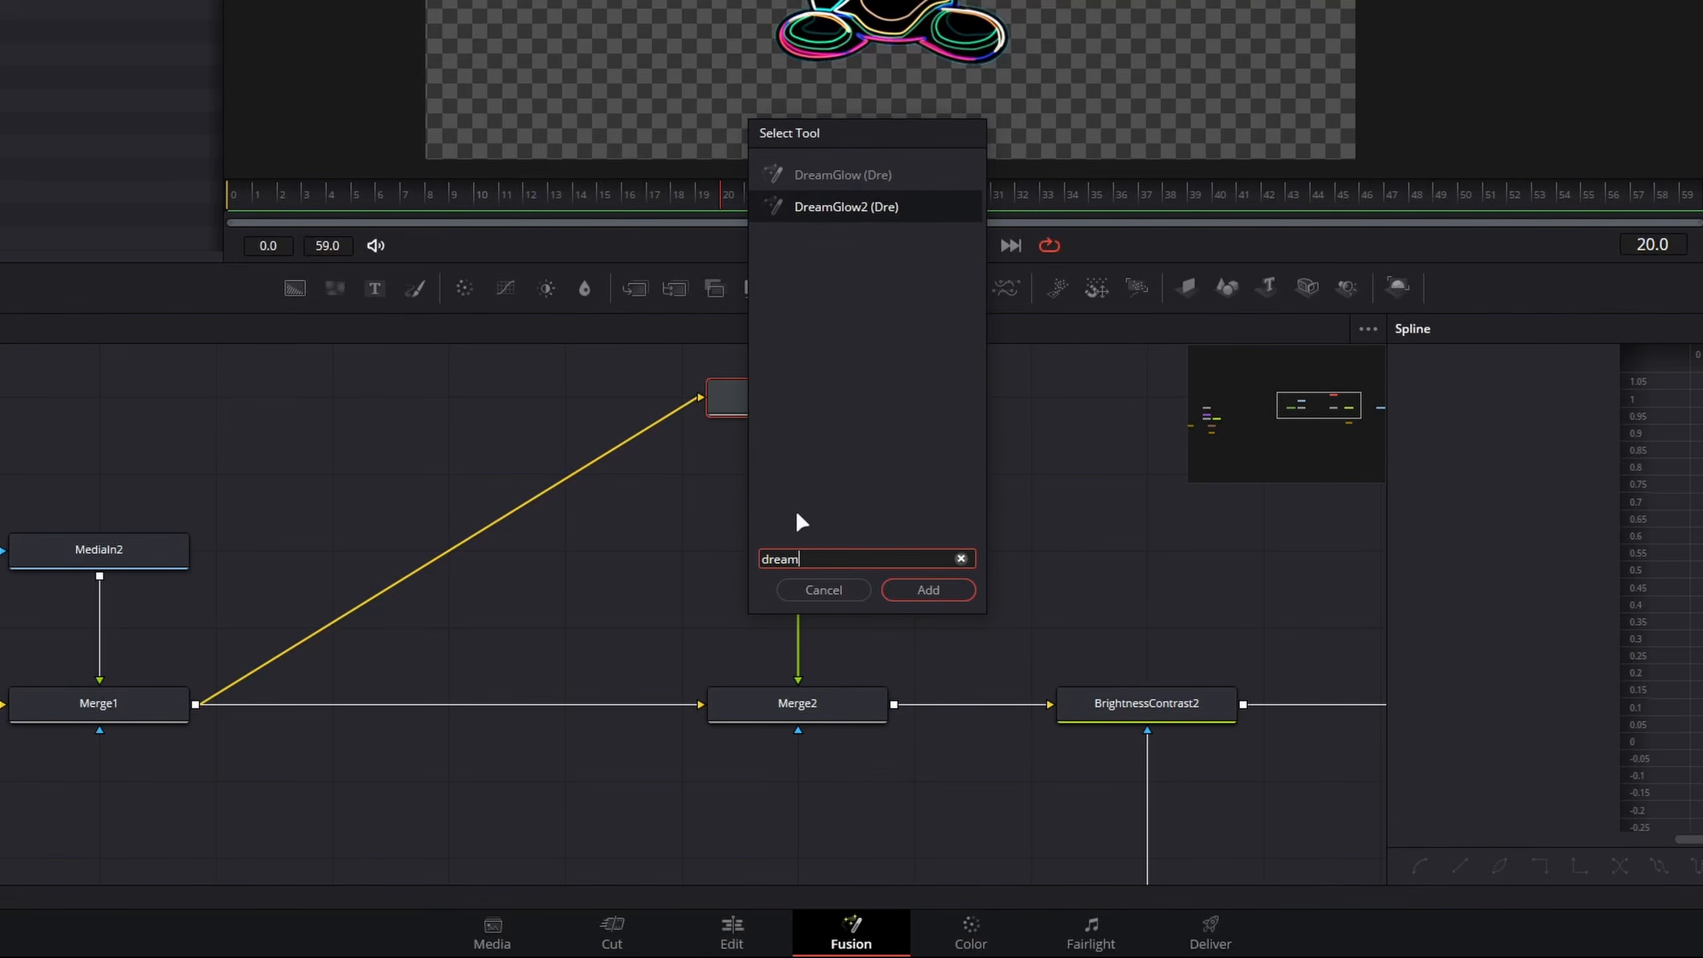
{"action": "key", "text": "Return"}
{"action": "left_click_drag", "start_coordinate": [833, 487], "coordinate": [827, 560]}
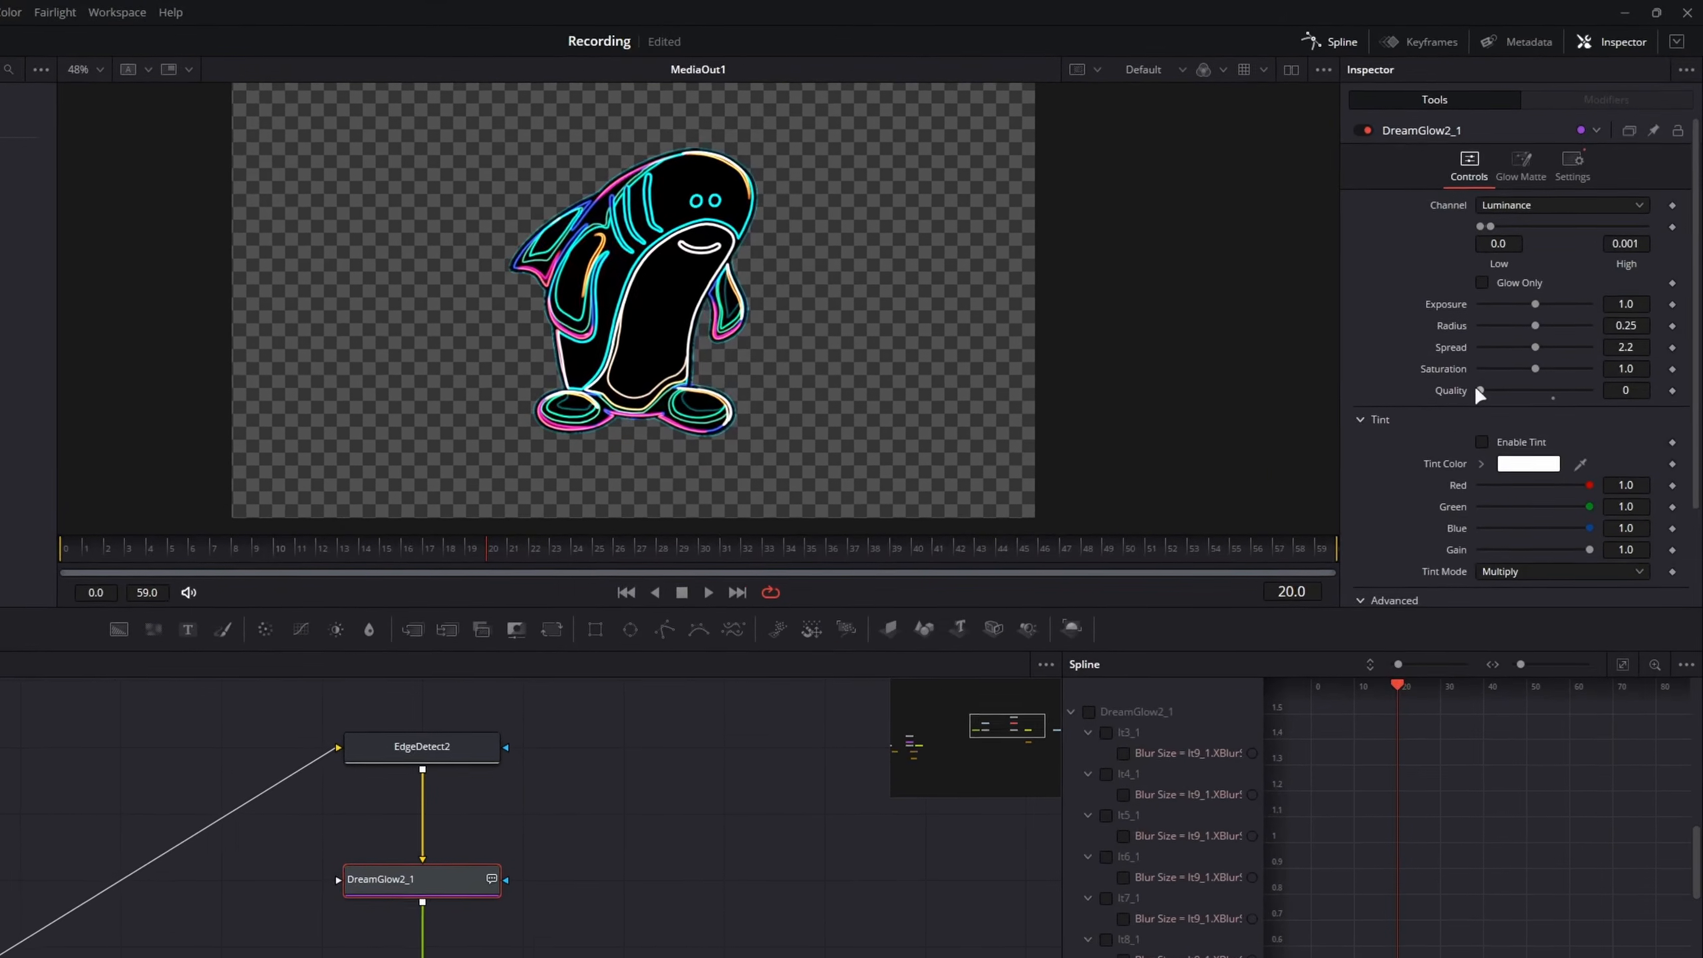
- Set the DreamGlow2 node's quality to 9, radius to 4 and exposure to 0.4
{"action": "left_click_drag", "start_coordinate": [1478, 391], "coordinate": [1589, 391]}
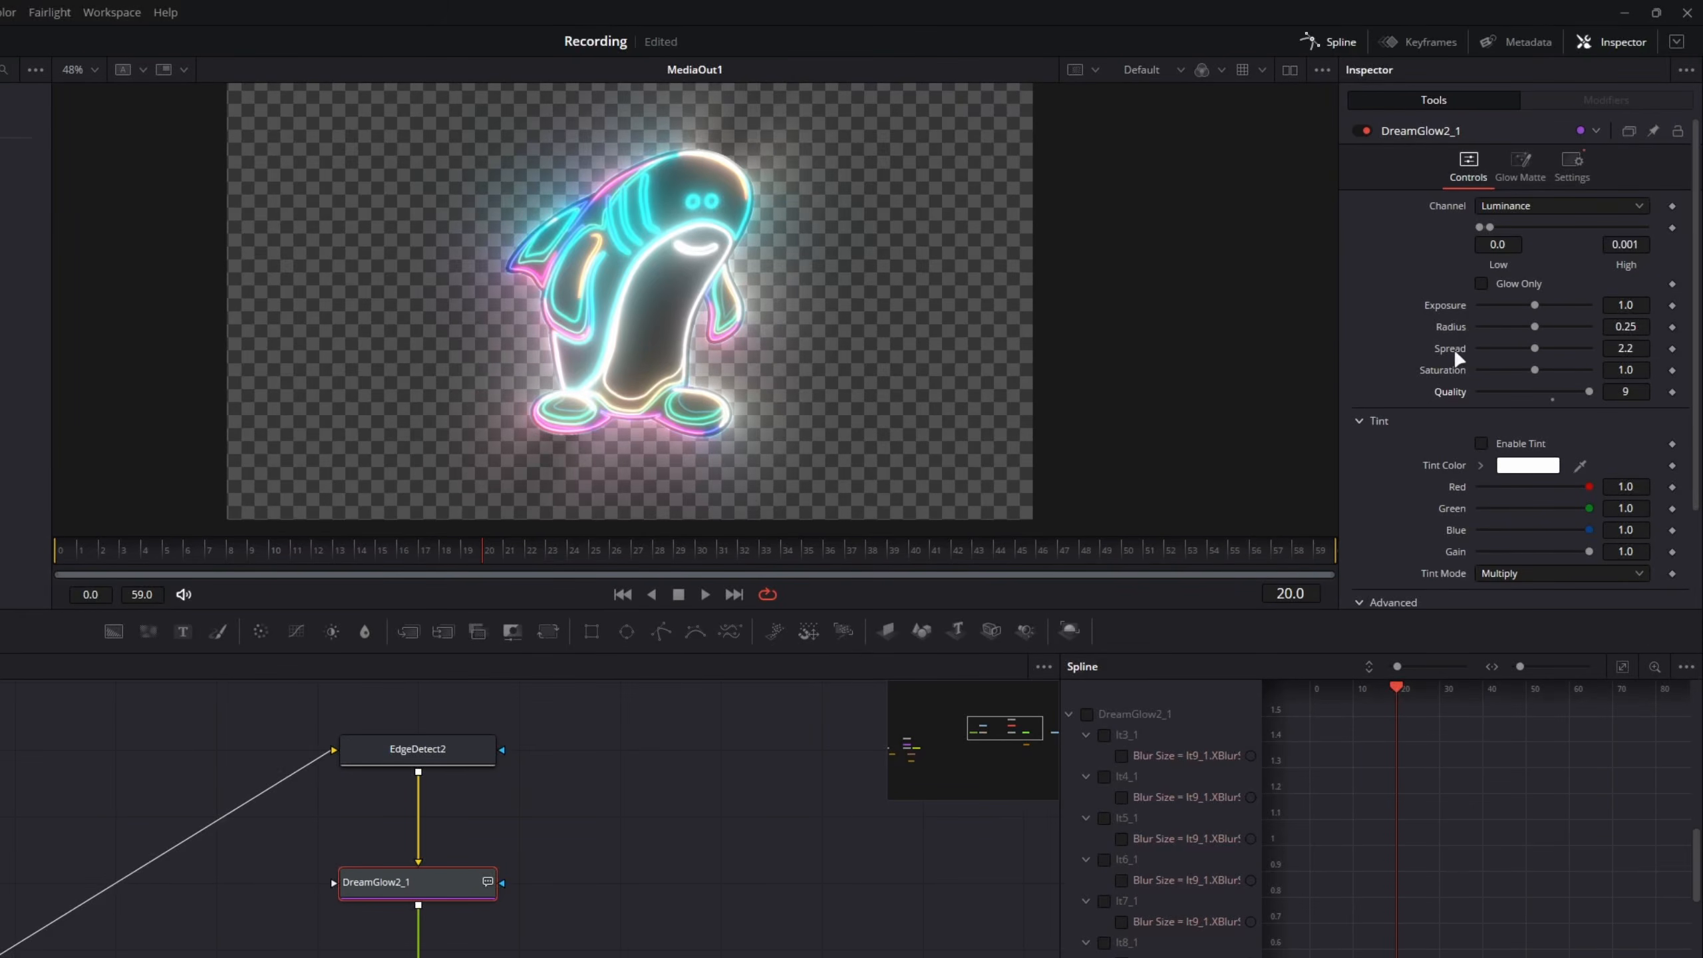
{"action": "left_click", "coordinate": [1637, 327]}
{"action": "type", "text": "4"}
{"action": "key", "text": "Return"}
{"action": "left_click", "coordinate": [1627, 307]}
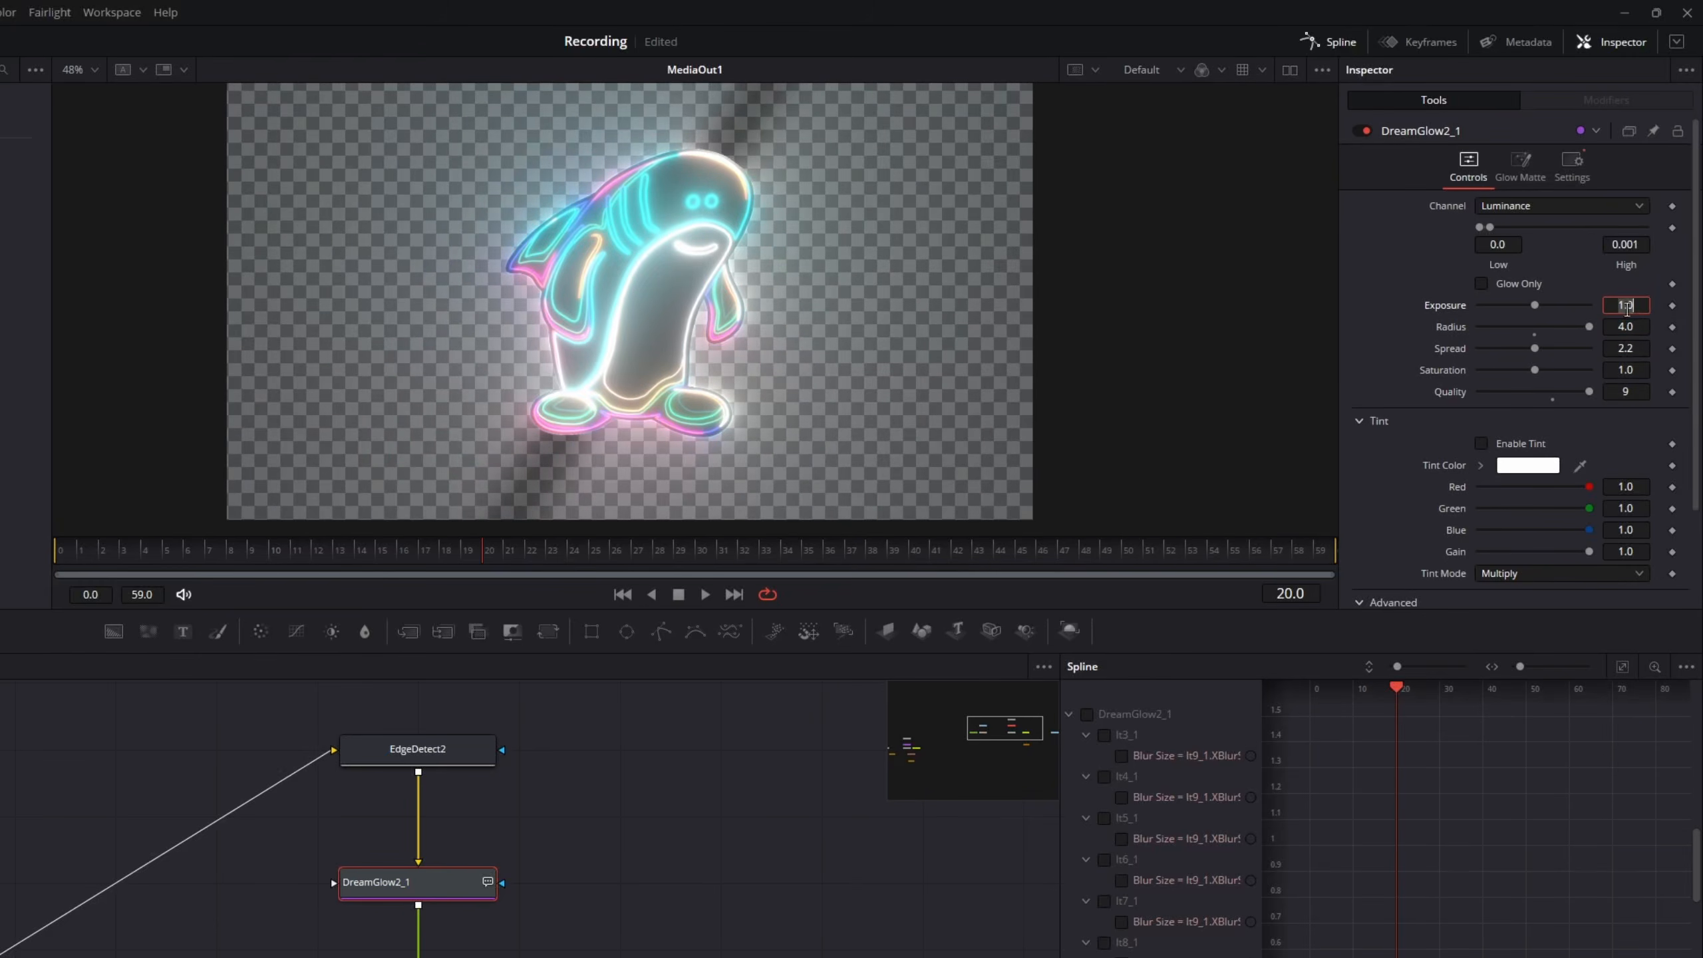
{"action": "type", "text": "0.4"}
{"action": "key", "text": "Tab"}
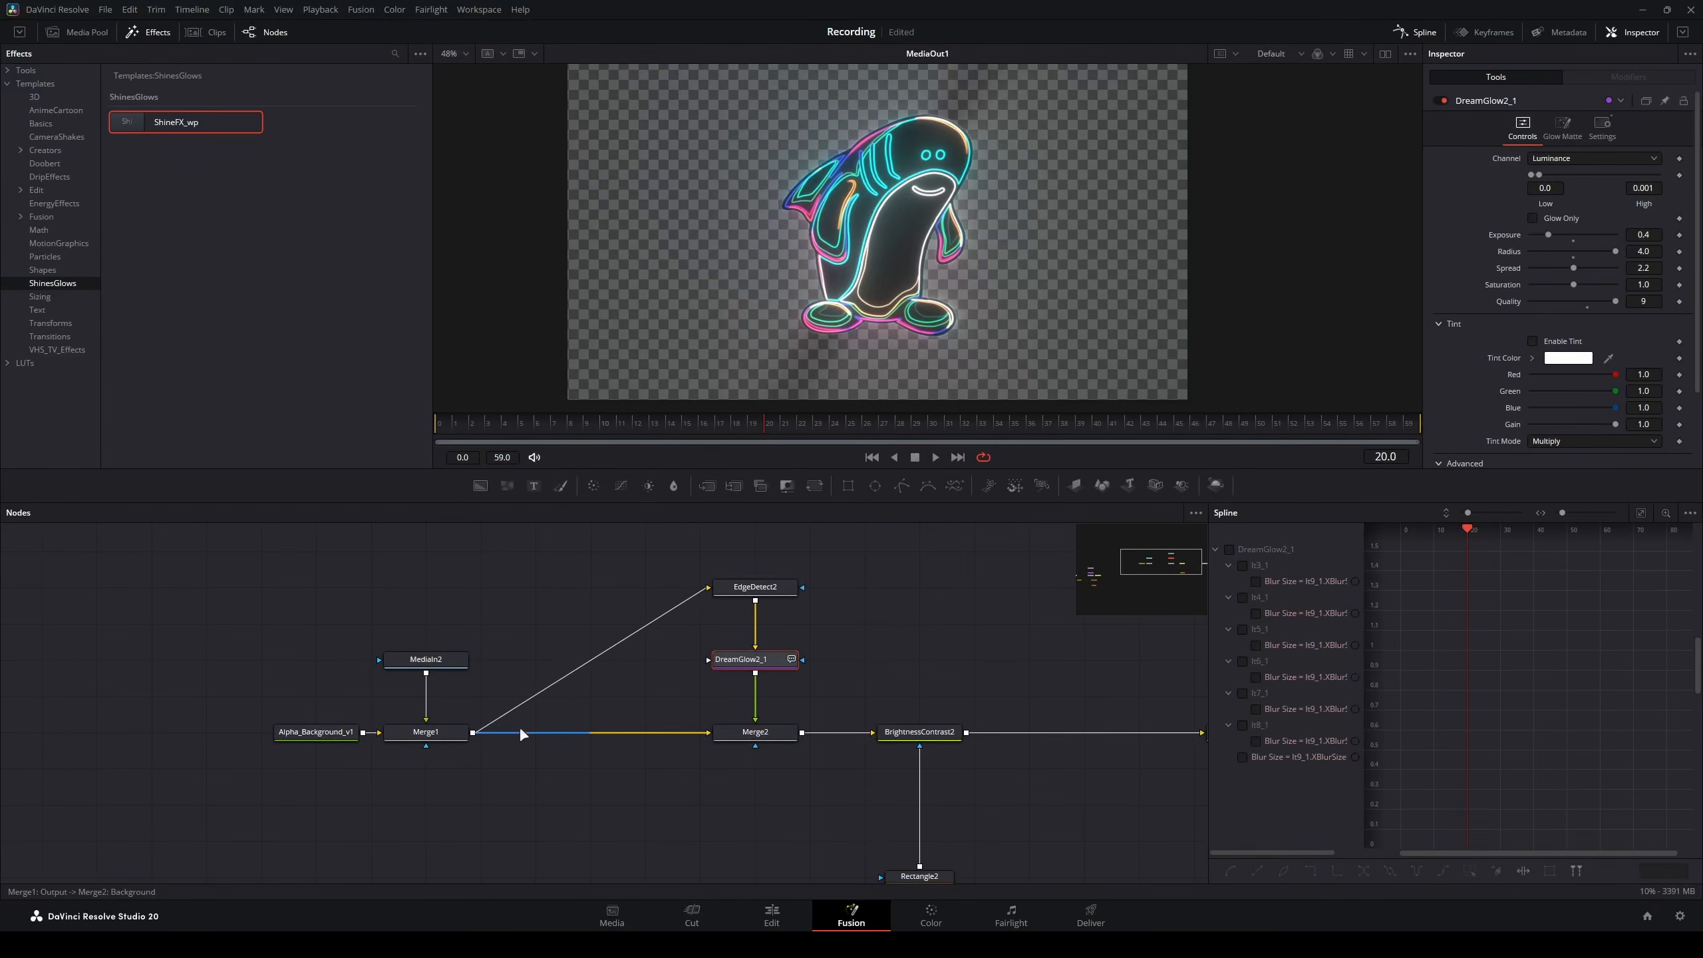
- Connect Merge1's output as DreamGlow2's effect mask, and lower Merge2's alpha gain to 0
{"action": "mouse_move", "coordinate": [475, 733]}
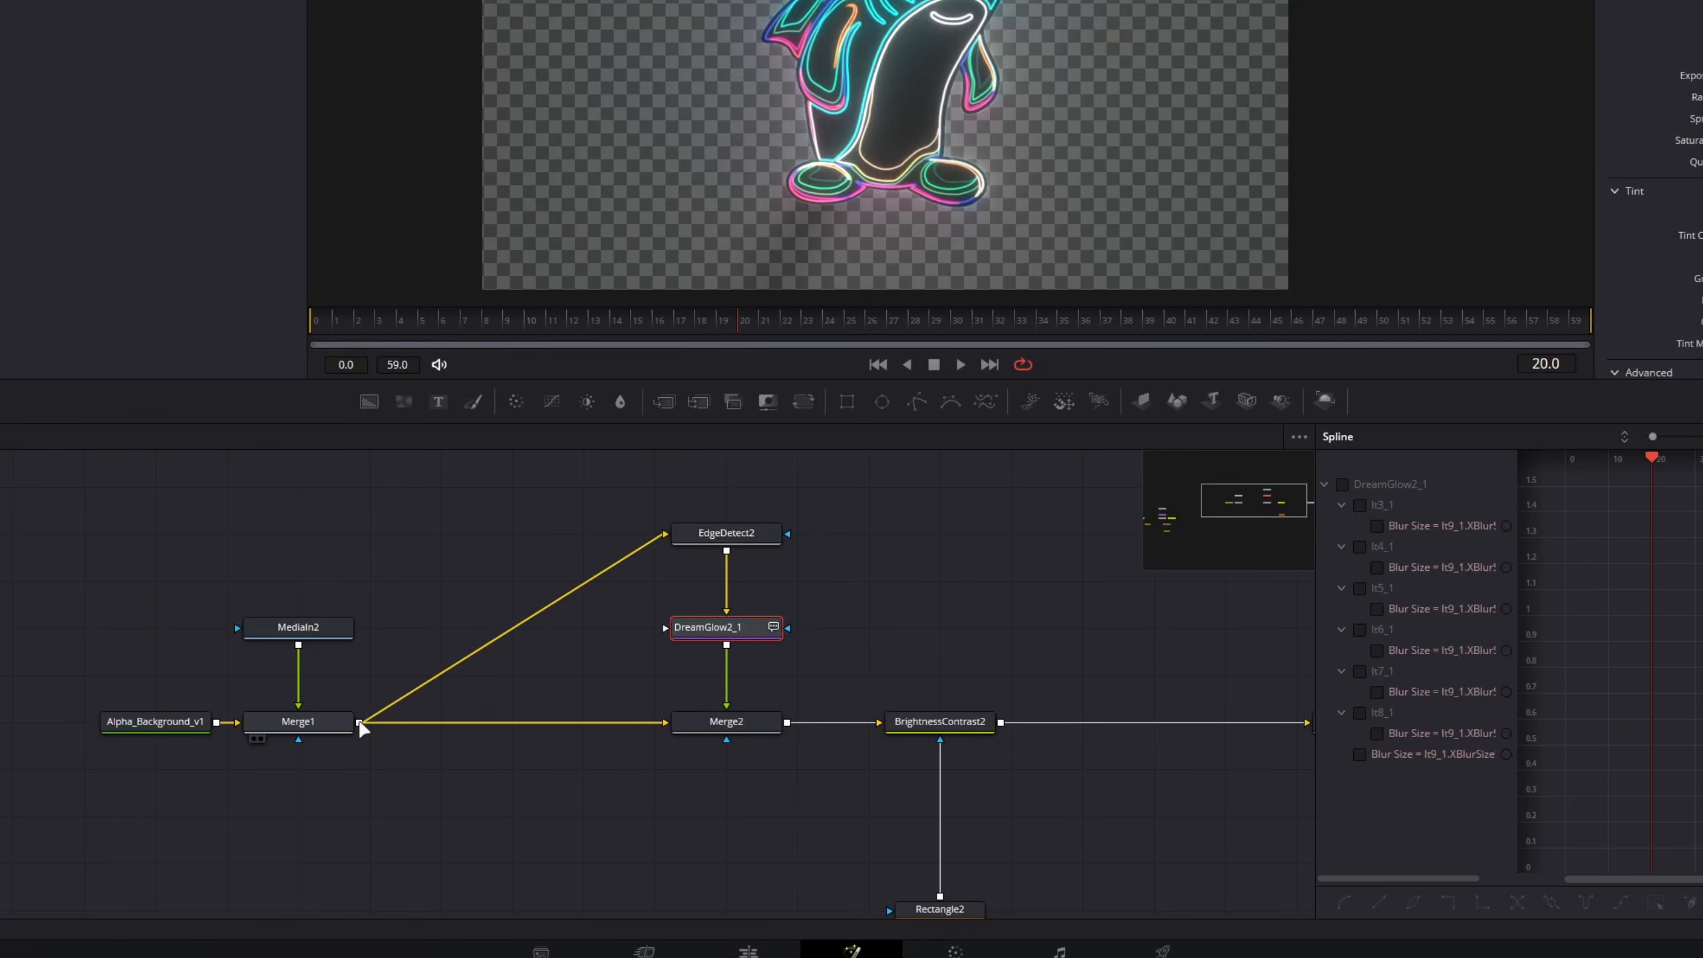
{"action": "left_click_drag", "start_coordinate": [361, 724], "coordinate": [787, 628]}
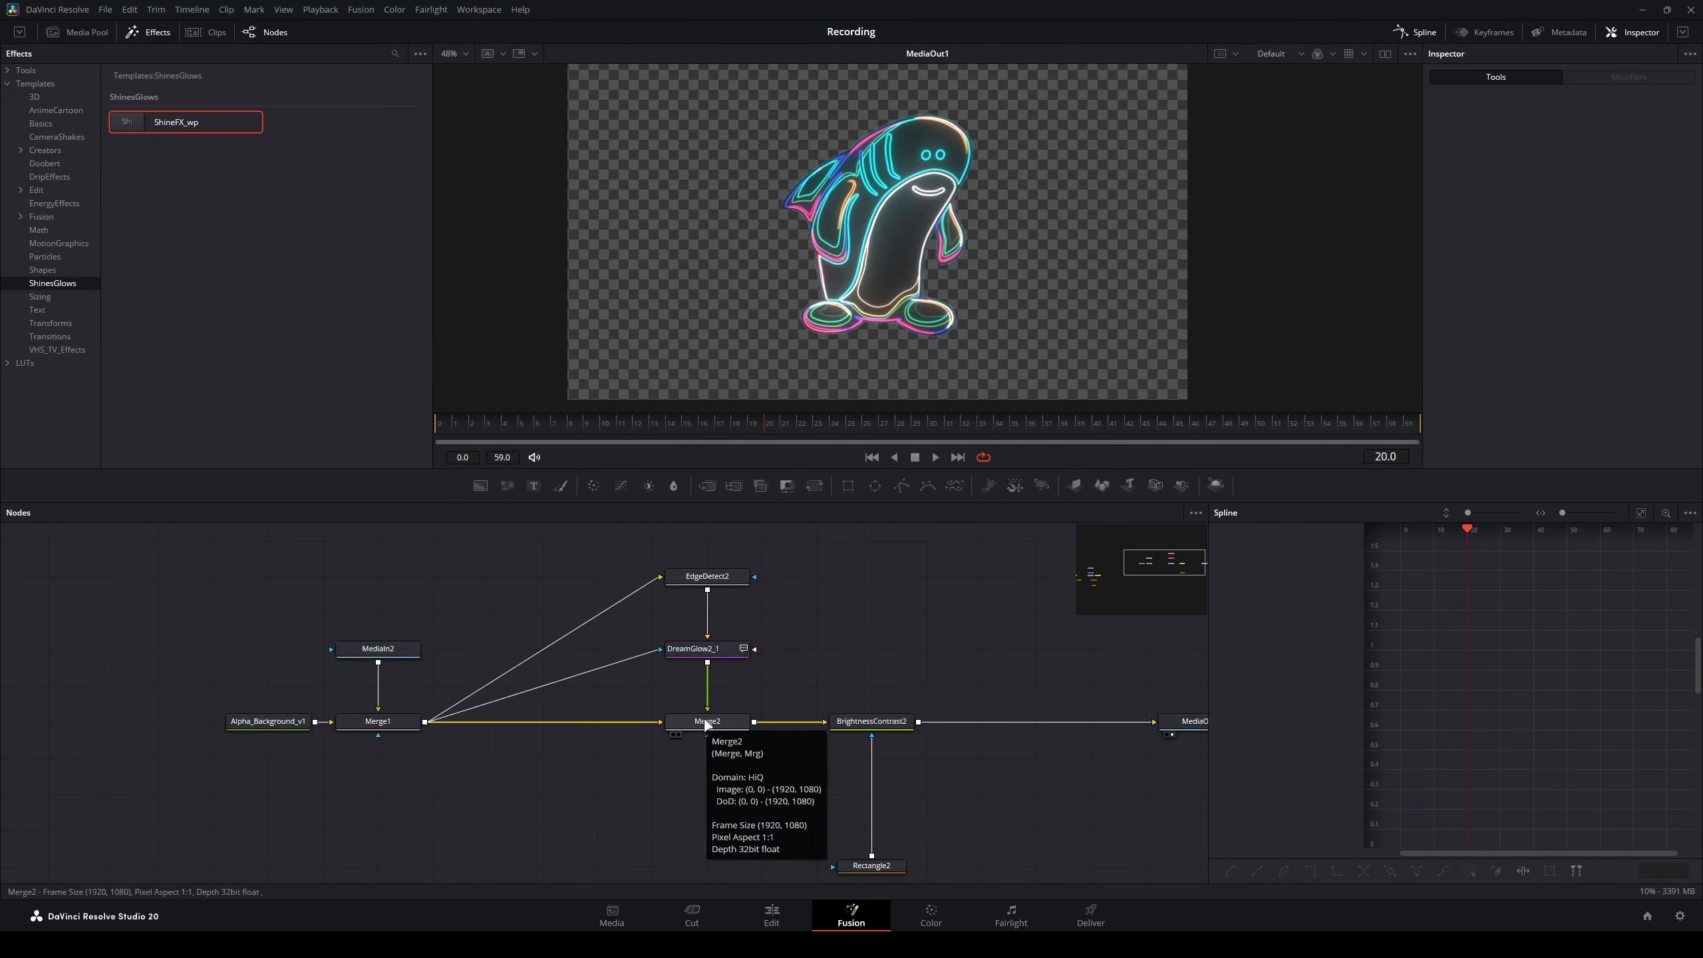
{"action": "left_click", "coordinate": [707, 722]}
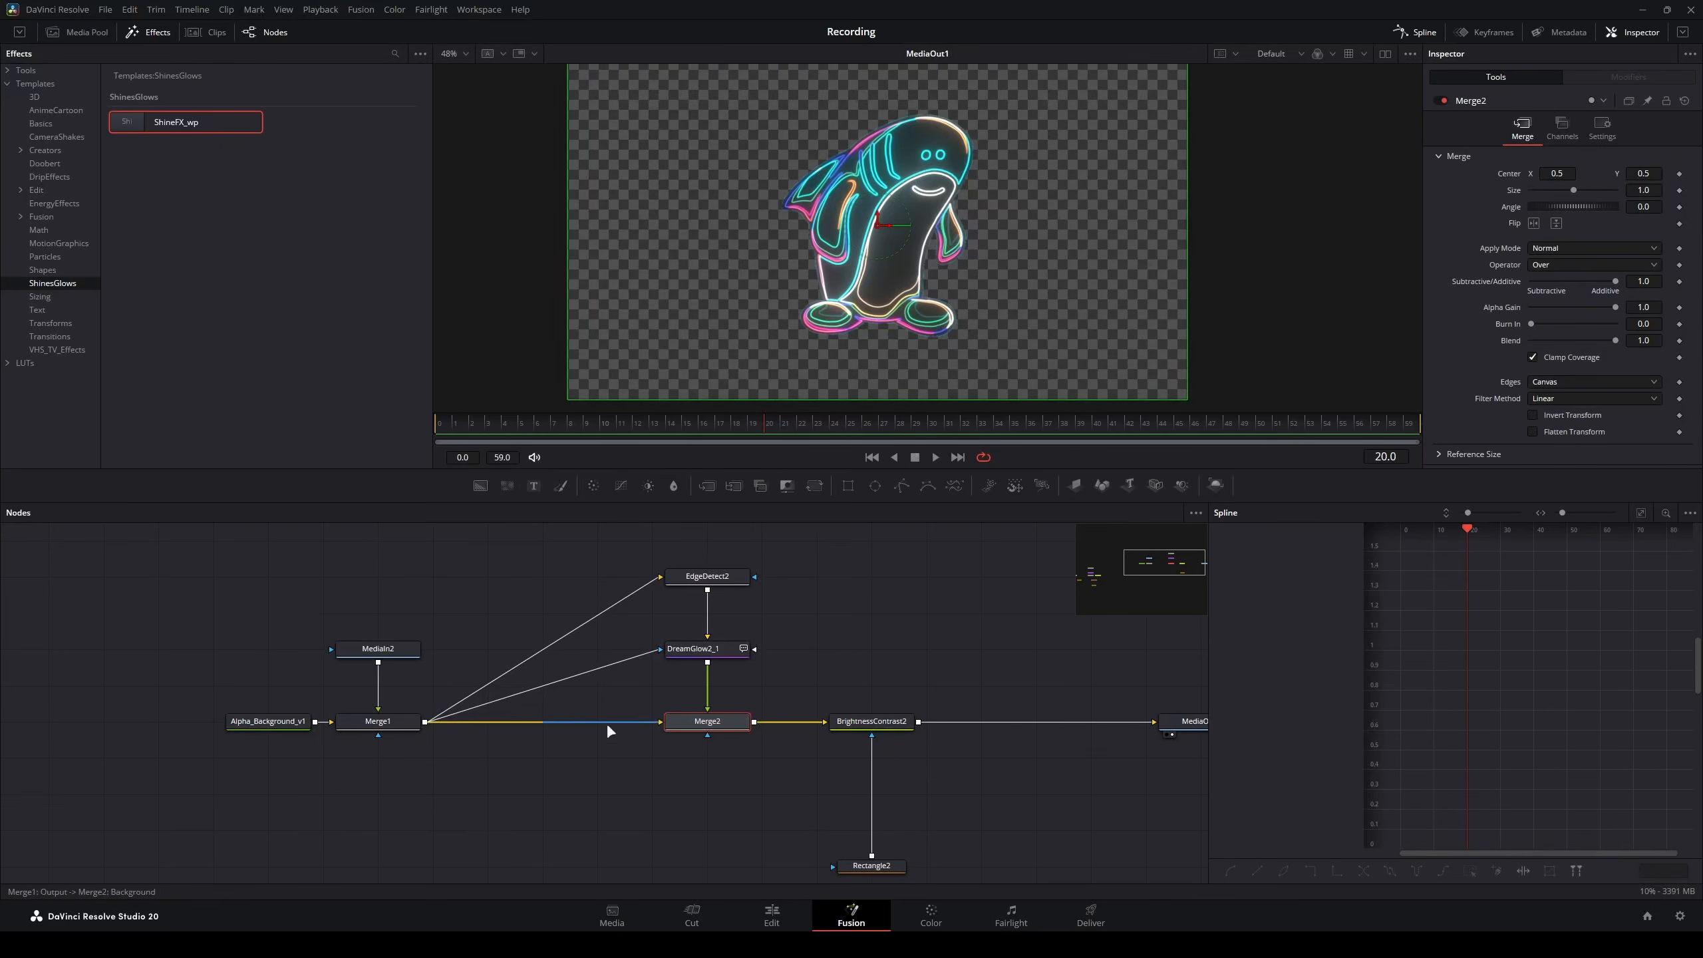
{"action": "scroll", "coordinate": [734, 701], "scroll_direction": "up", "scroll_amount": 2}
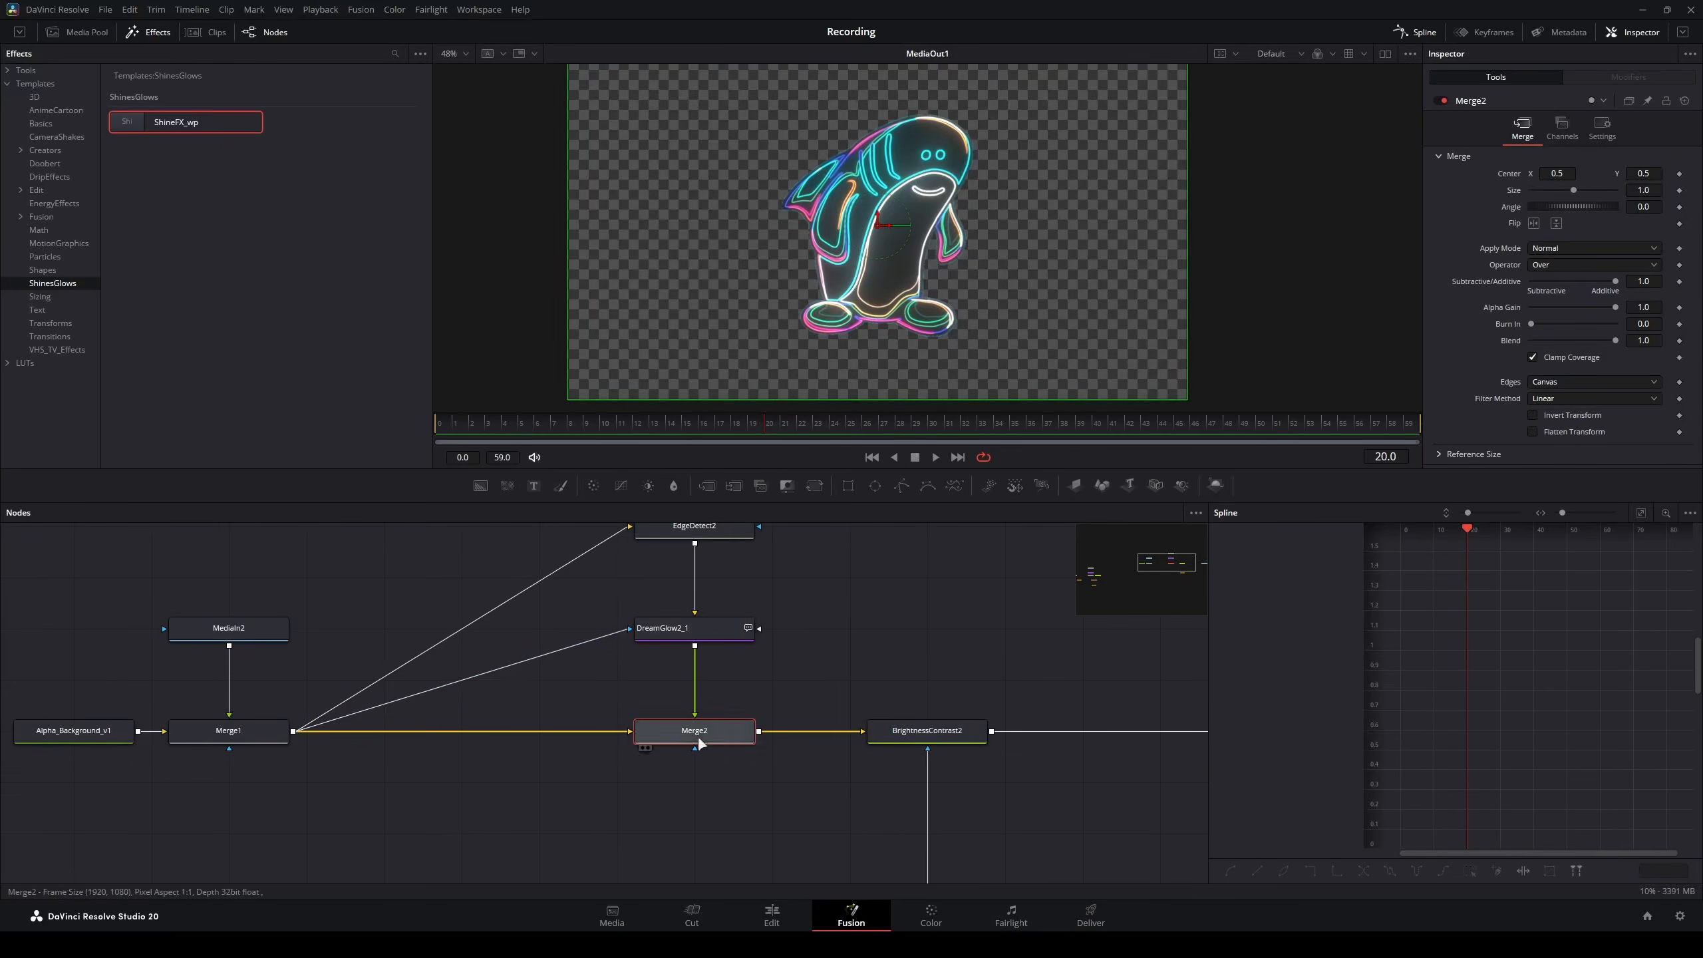
{"action": "left_click_drag", "start_coordinate": [1622, 305], "coordinate": [1538, 310]}
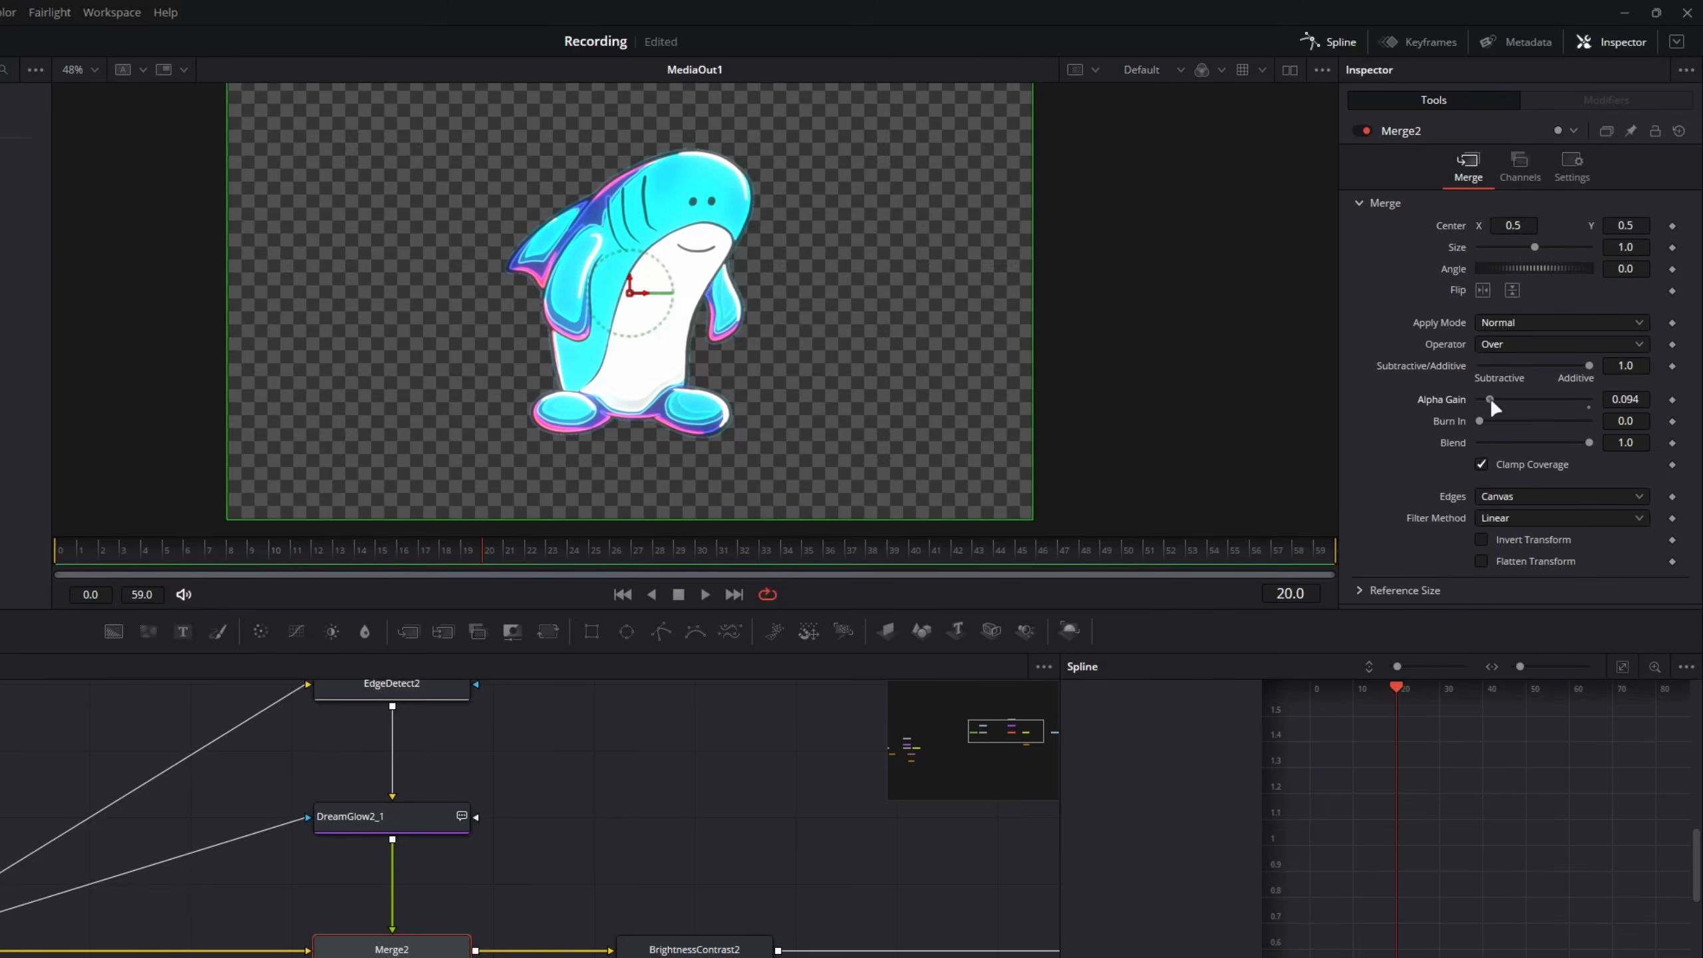
{"action": "left_click_drag", "start_coordinate": [1490, 401], "coordinate": [1442, 407]}
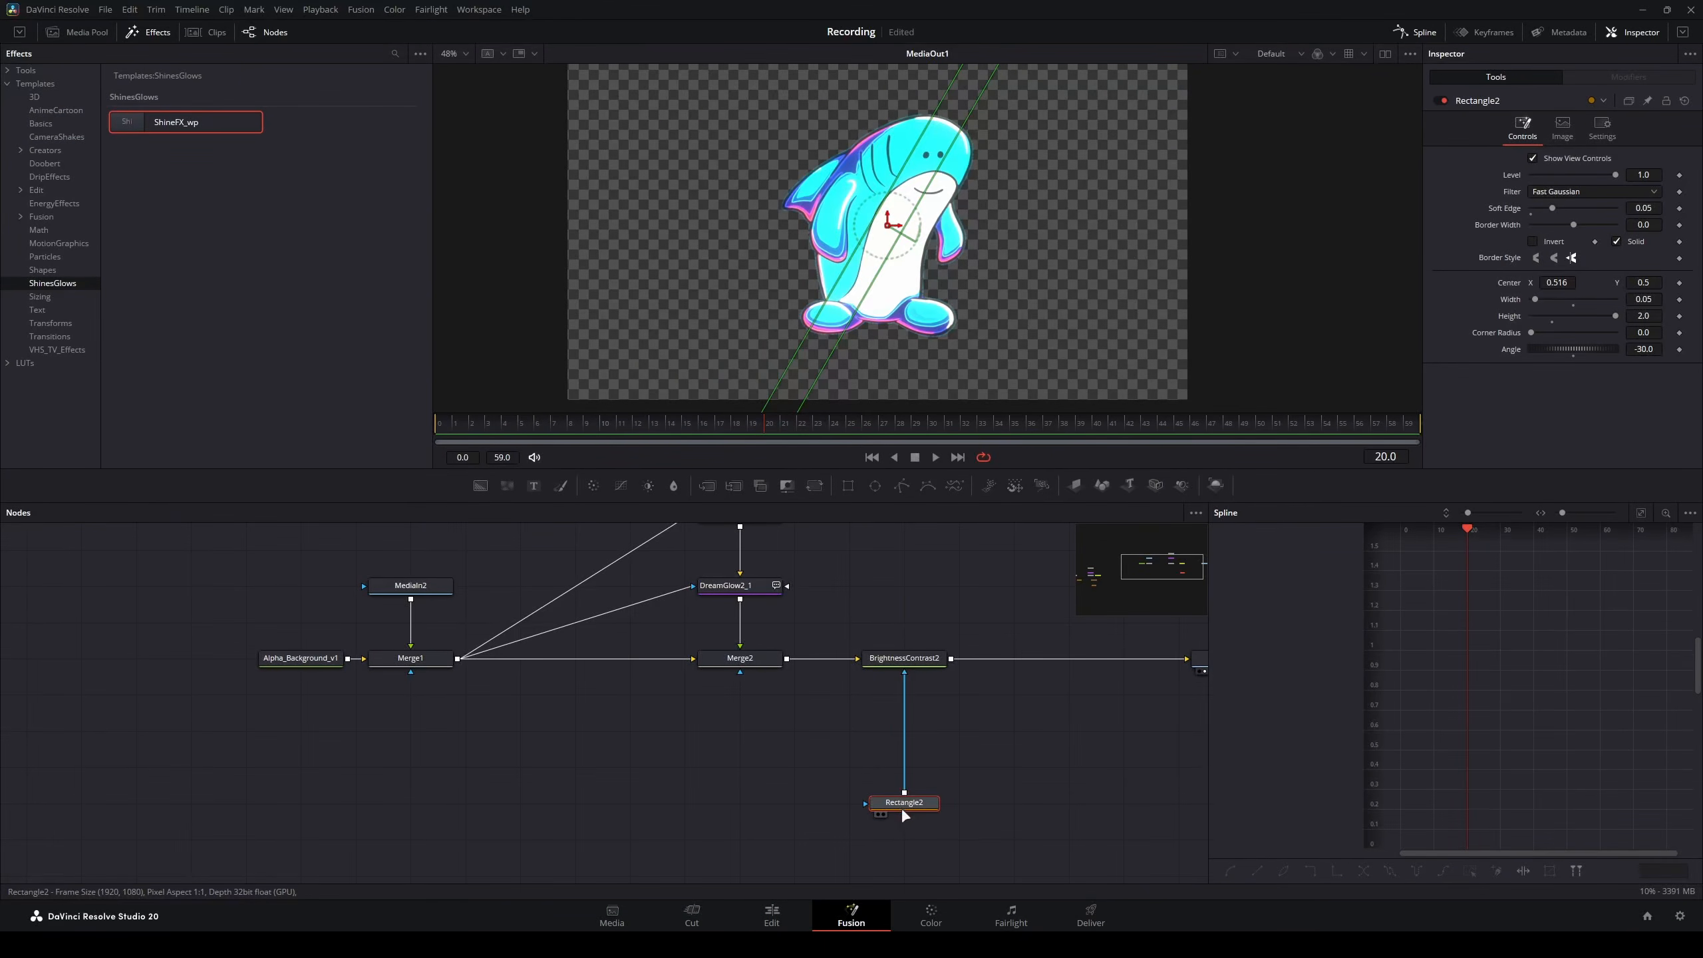
- Use Rectangle2 as Merge2's effect mask too, shift the rectangle's centre X to about 0.46, and compare the result with Merge2 disabled
{"action": "left_click_drag", "start_coordinate": [902, 807], "coordinate": [740, 673]}
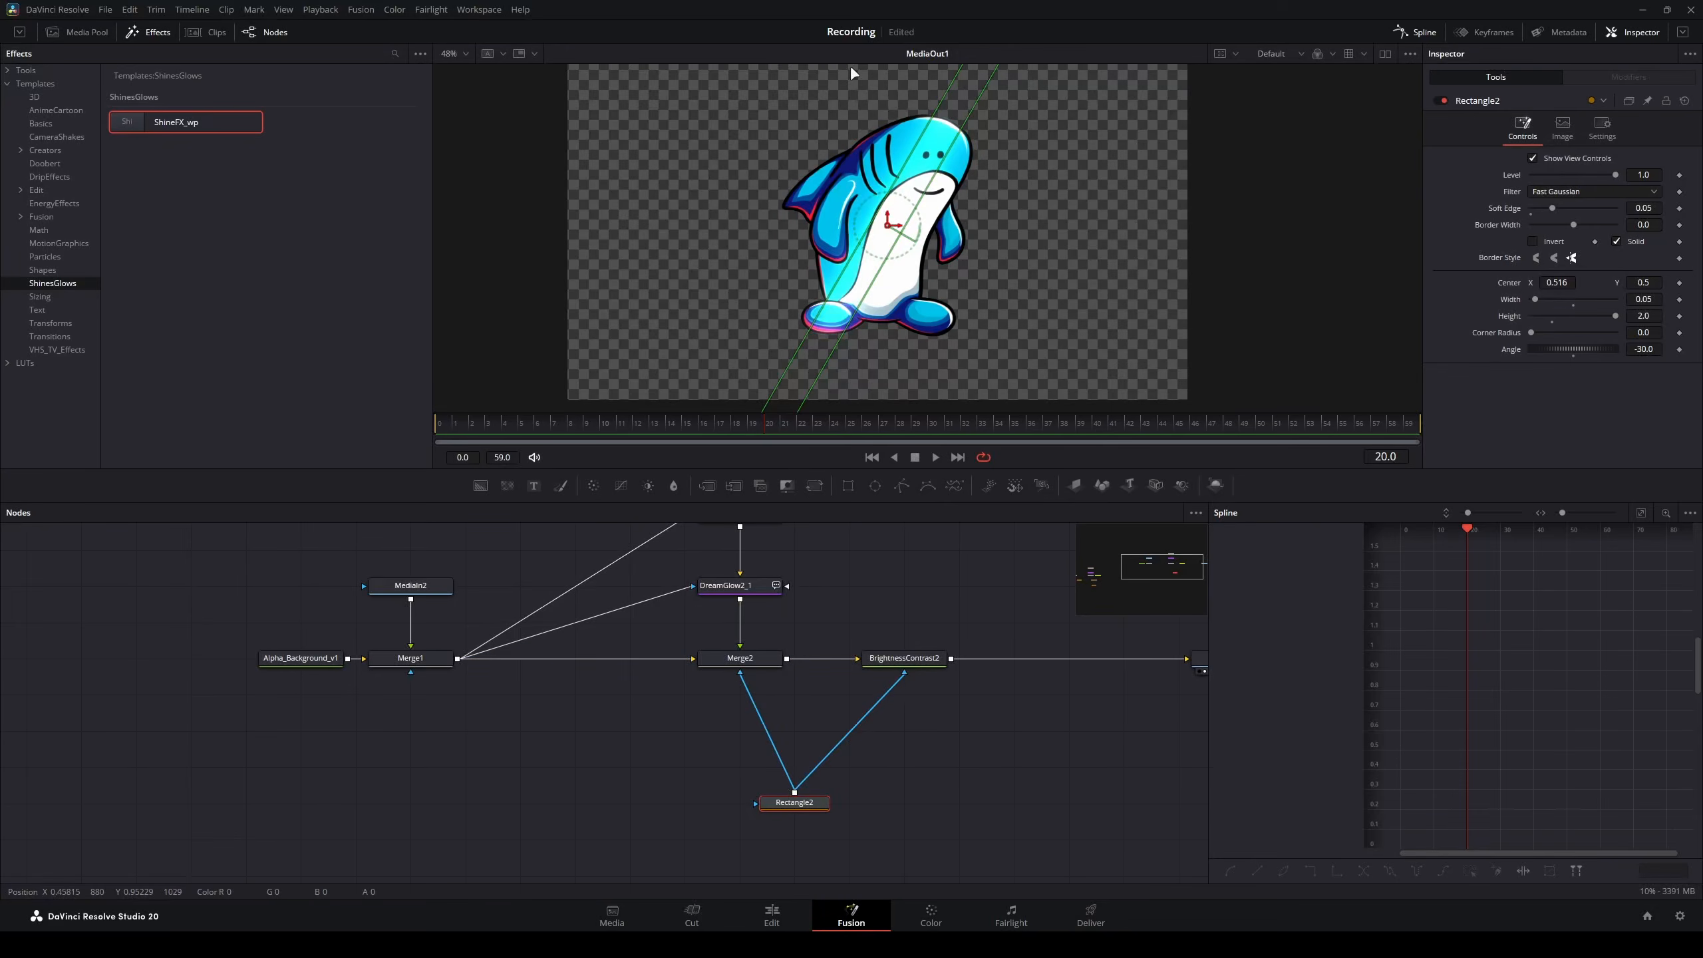
{"action": "left_click_drag", "start_coordinate": [888, 226], "coordinate": [844, 228]}
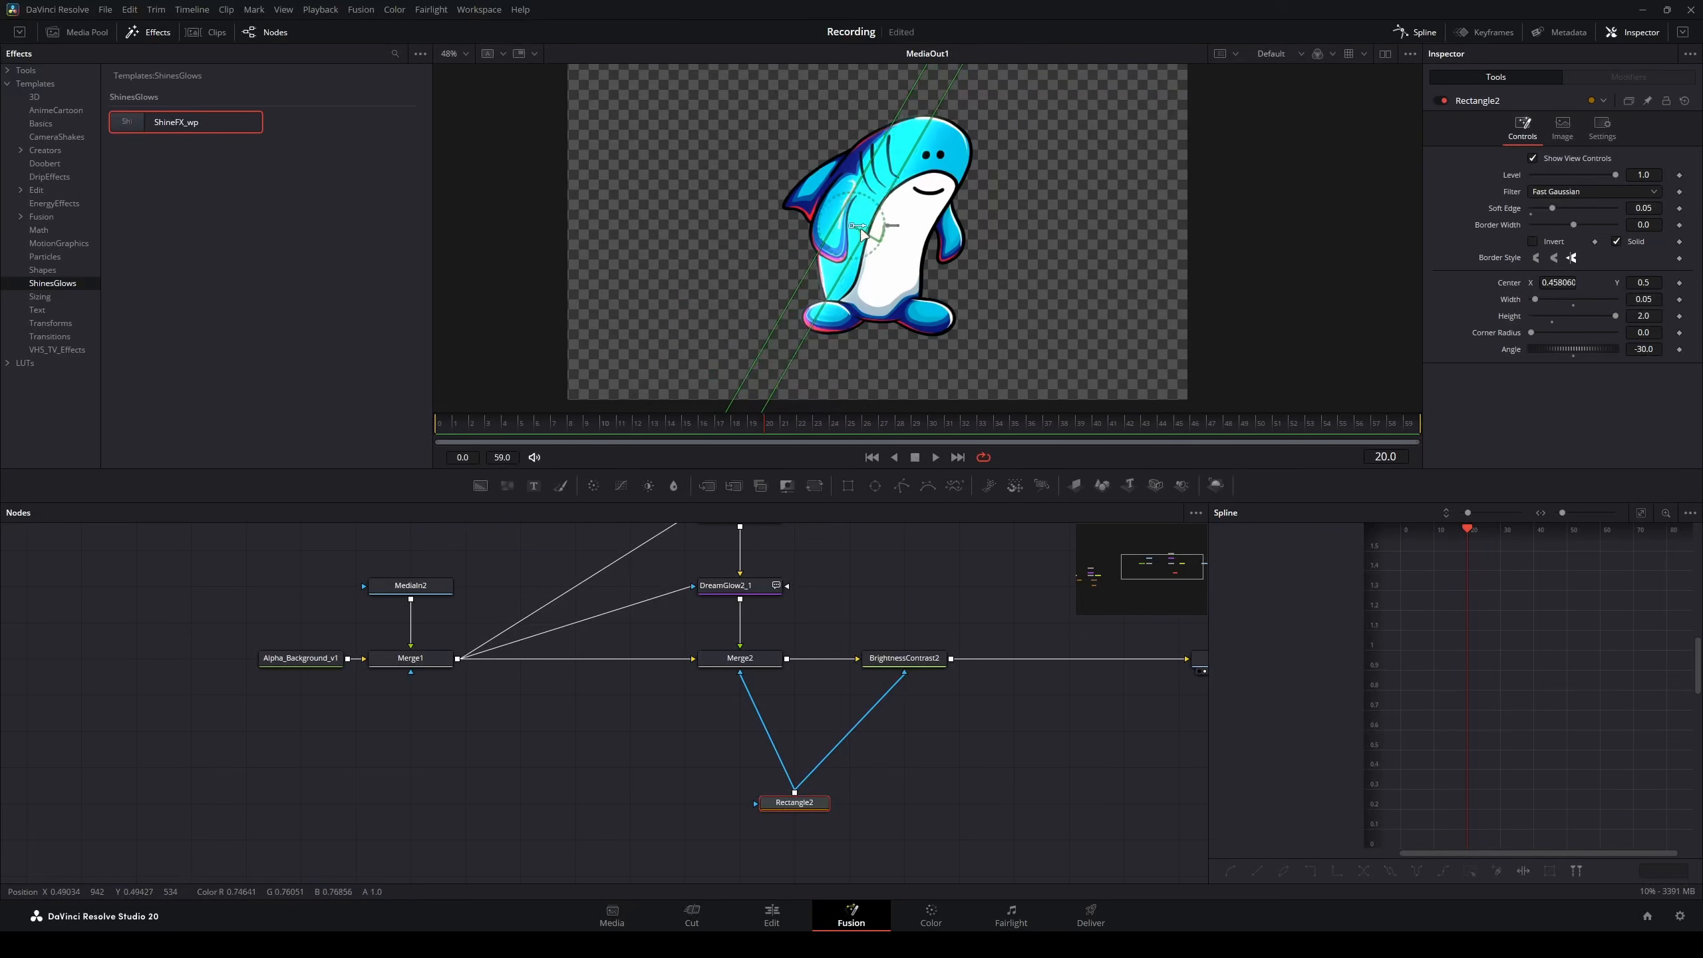
{"action": "left_click", "coordinate": [740, 657]}
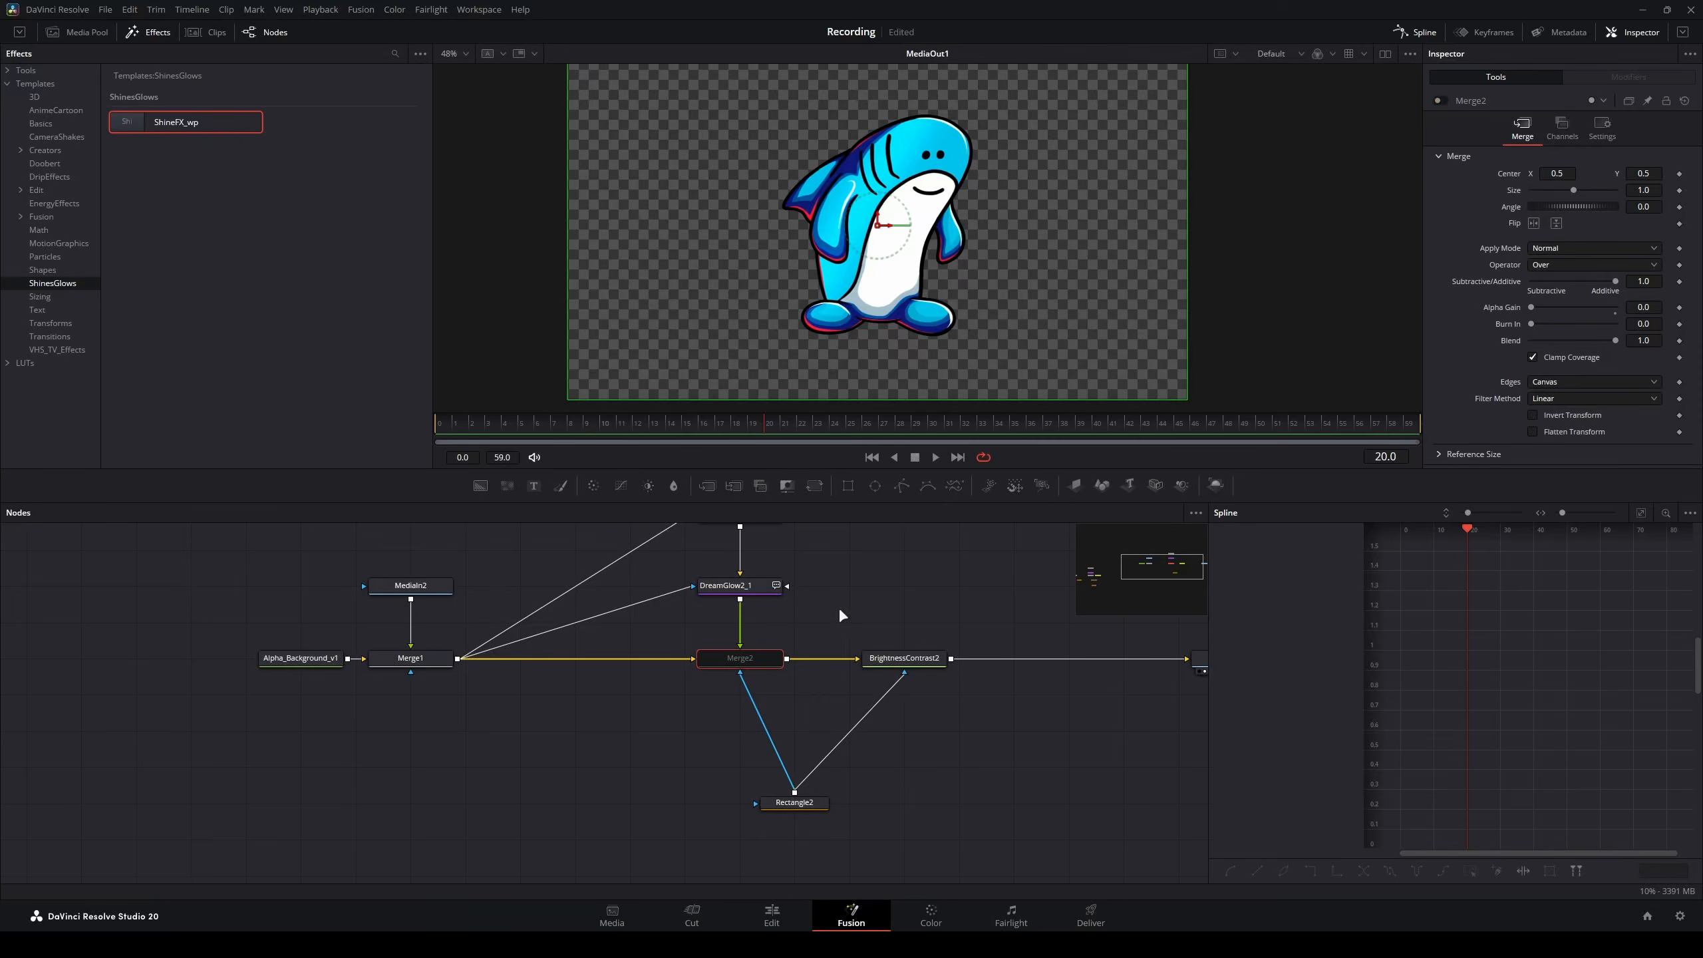
{"action": "scroll", "coordinate": [805, 590], "scroll_direction": "up", "scroll_amount": 2}
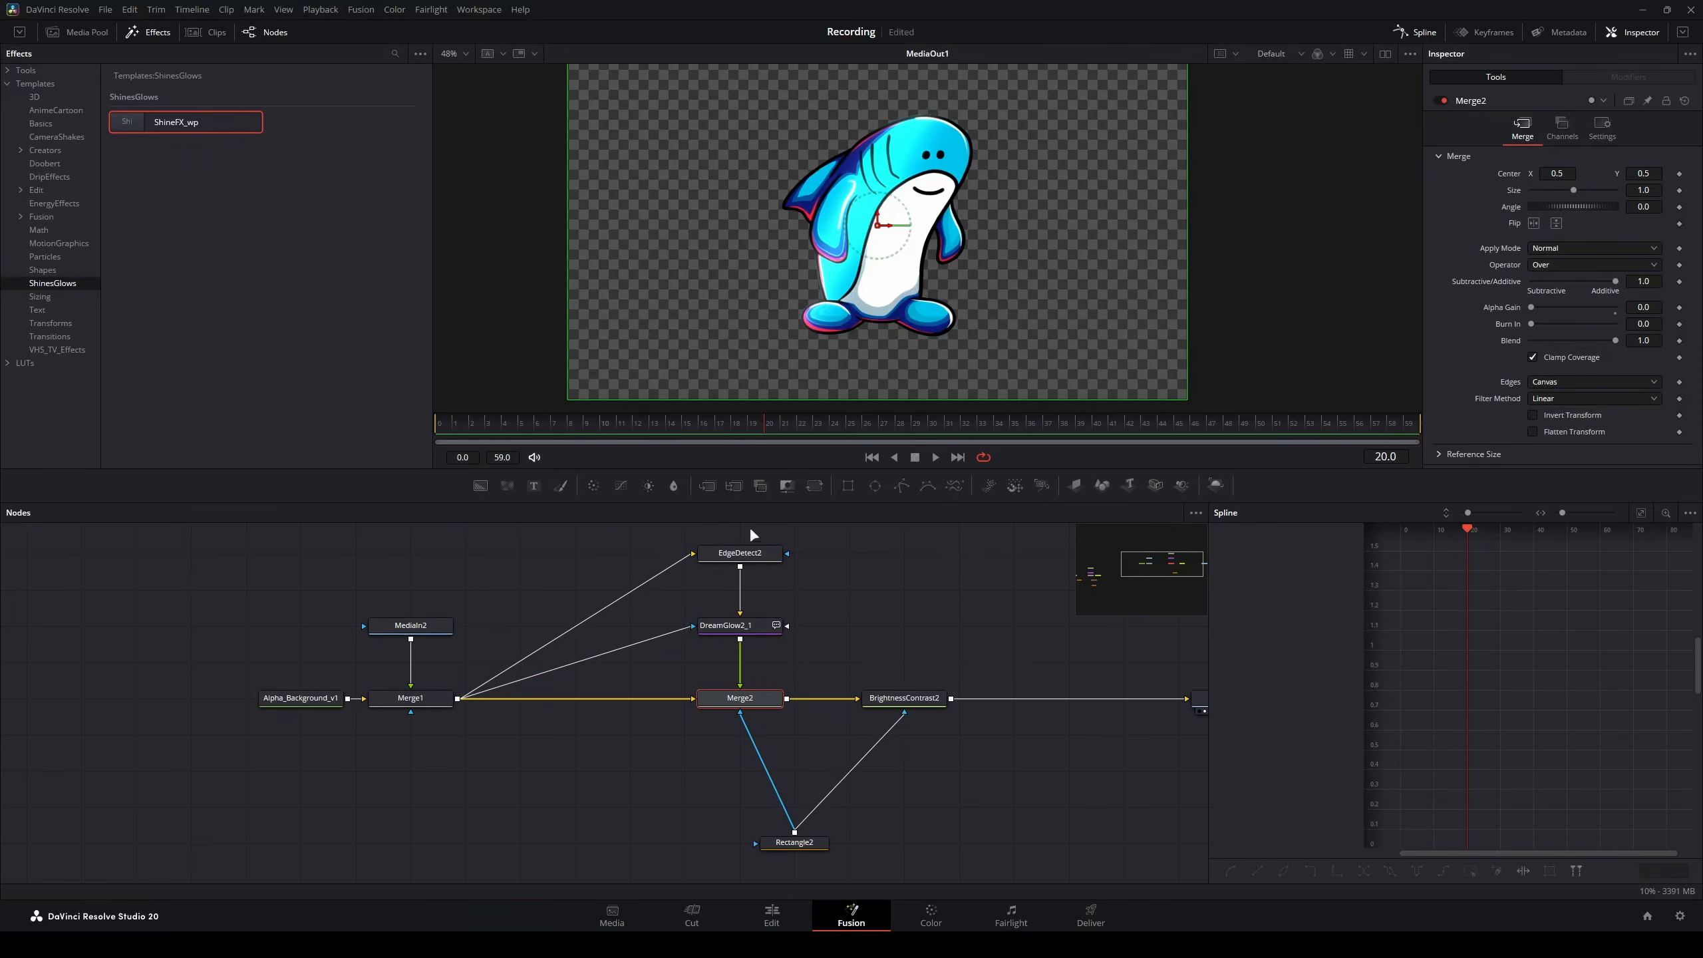
{"action": "scroll", "coordinate": [859, 258], "scroll_direction": "up", "scroll_amount": 2}
{"action": "scroll", "coordinate": [844, 225], "scroll_direction": "down", "scroll_amount": 2}
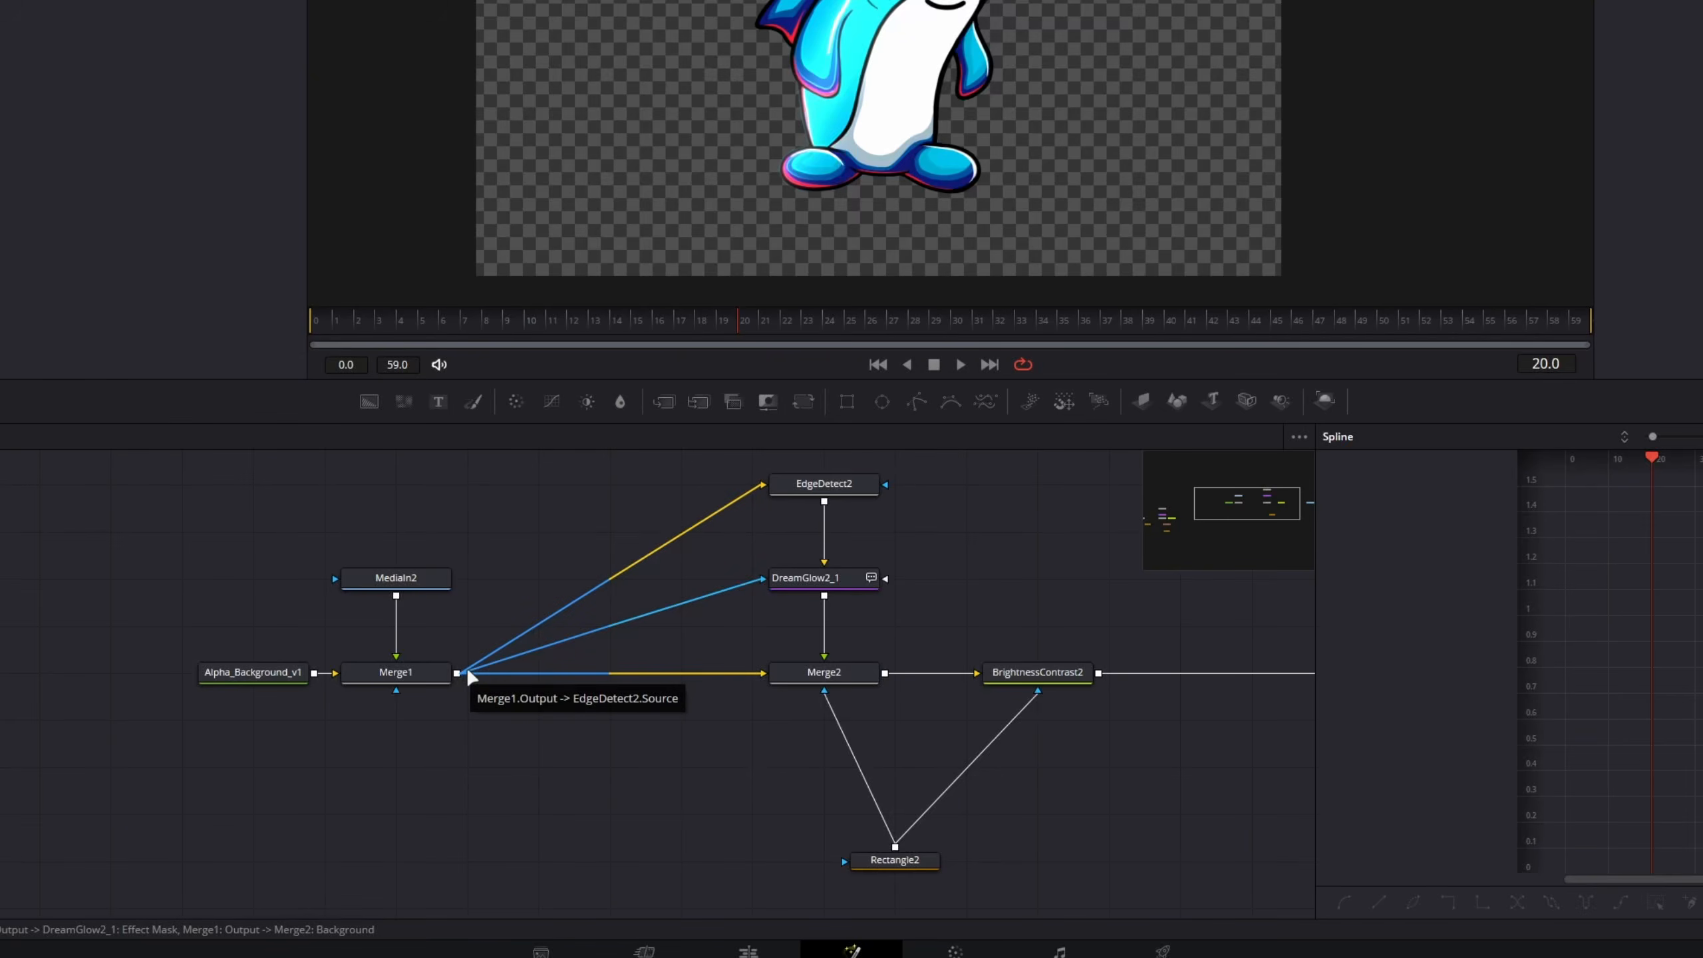
- Insert a pipe router on Merge1's output connections and move it away from the Merge1 node
{"action": "left_click", "coordinate": [470, 673], "text": "alt"}
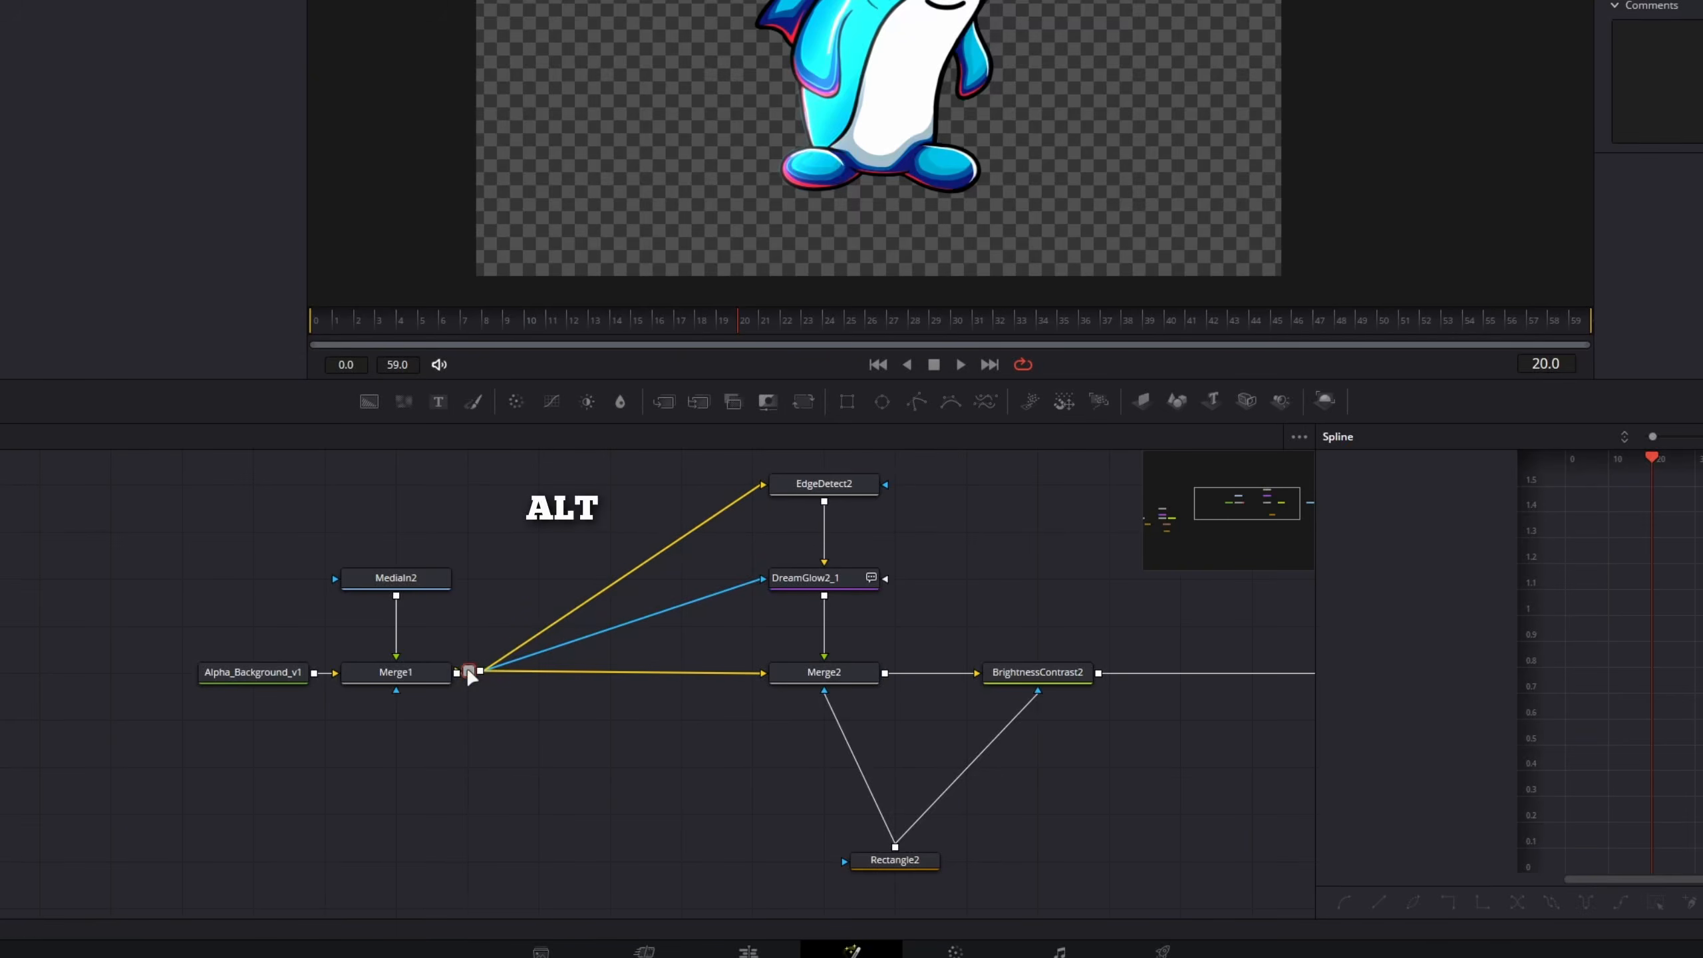
{"action": "left_click_drag", "start_coordinate": [470, 673], "coordinate": [573, 661]}
{"action": "left_click", "coordinate": [542, 671]}
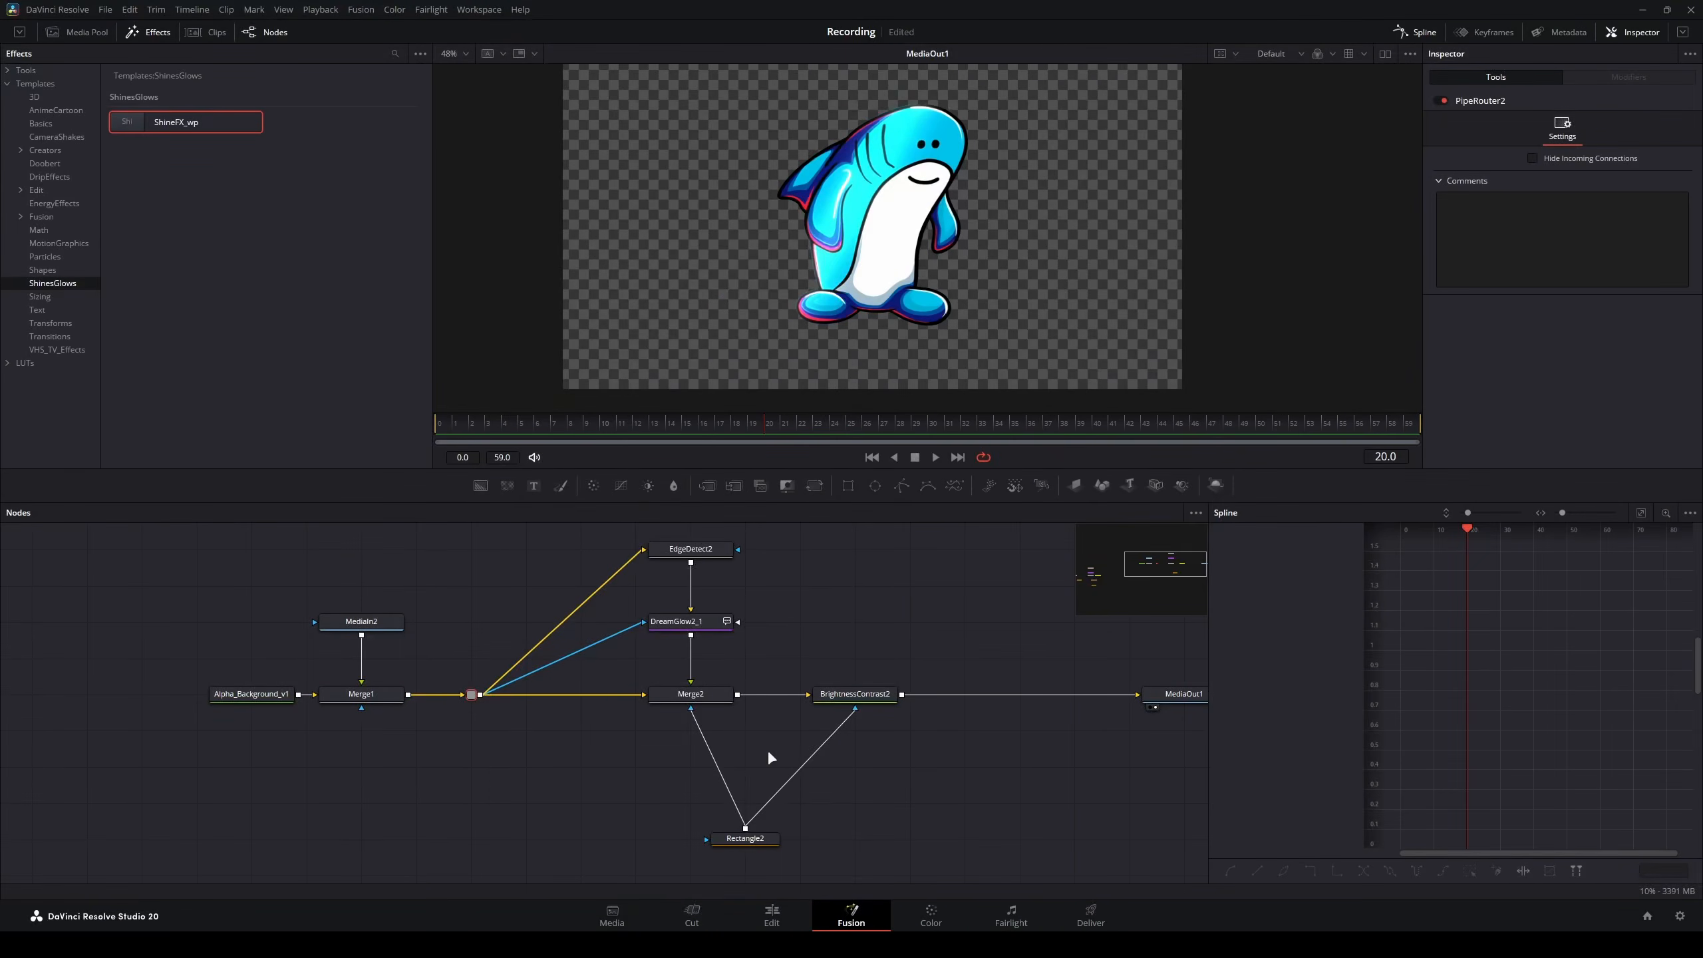
- Inspect the masked glow edges on the shark up close and add a Bitmap mask node to the composition
{"action": "scroll", "coordinate": [788, 321], "scroll_direction": "up", "scroll_amount": 5}
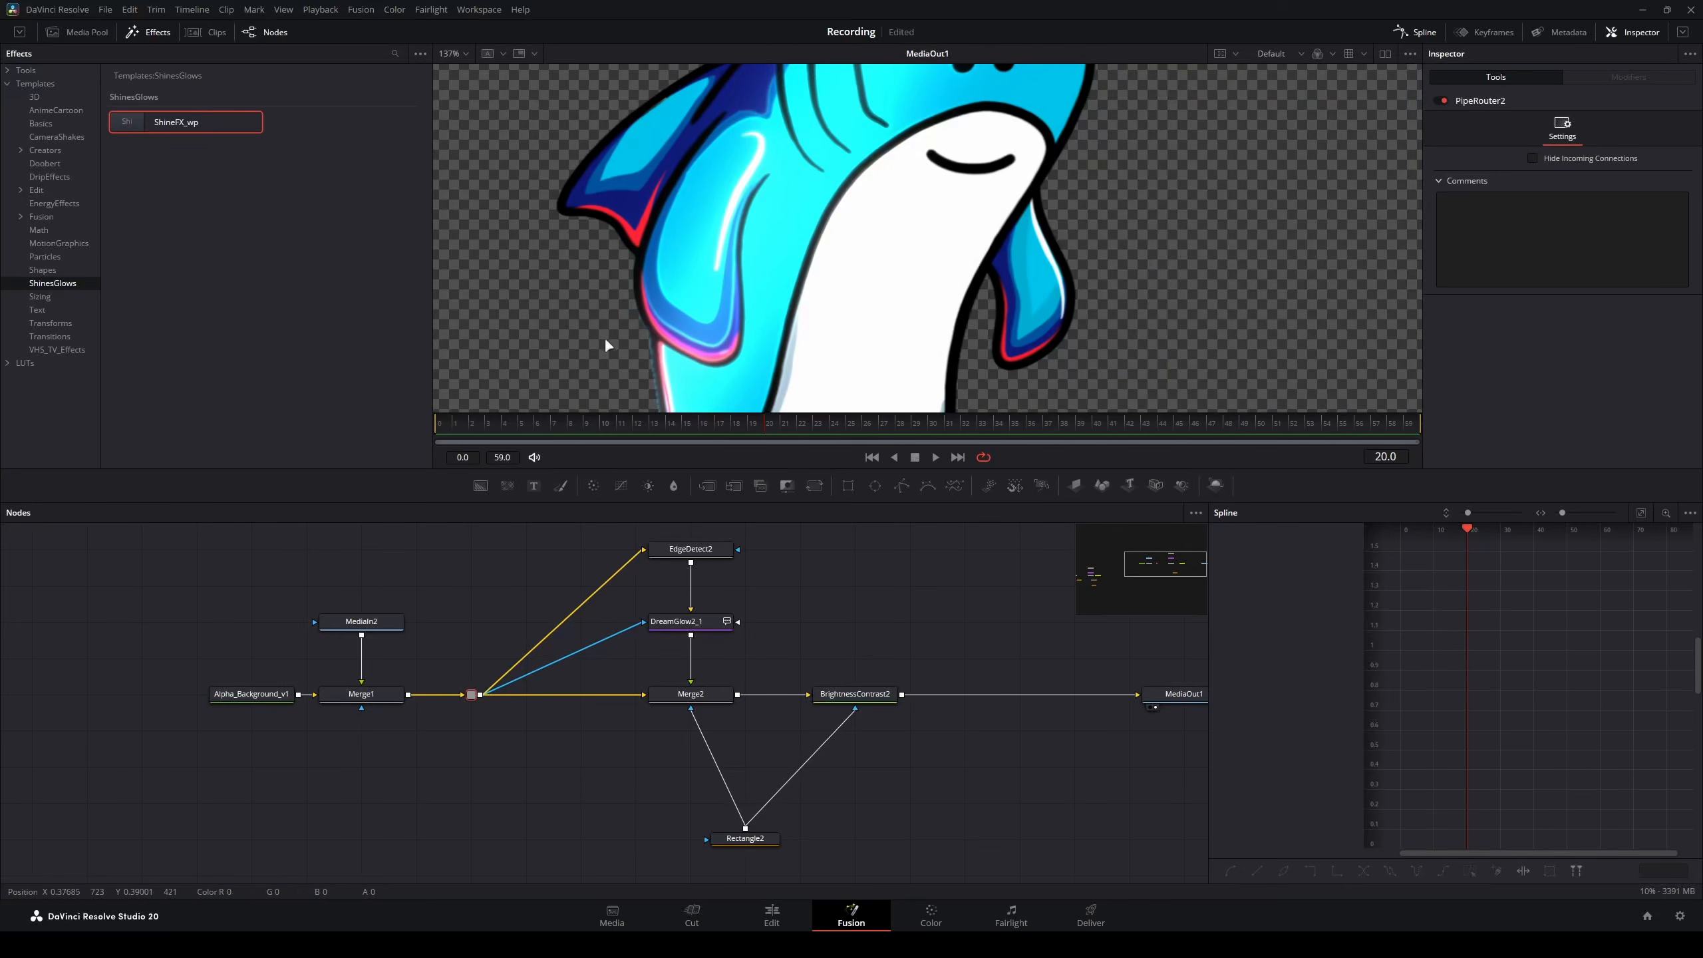
{"action": "scroll", "coordinate": [649, 288], "scroll_direction": "down", "scroll_amount": 2}
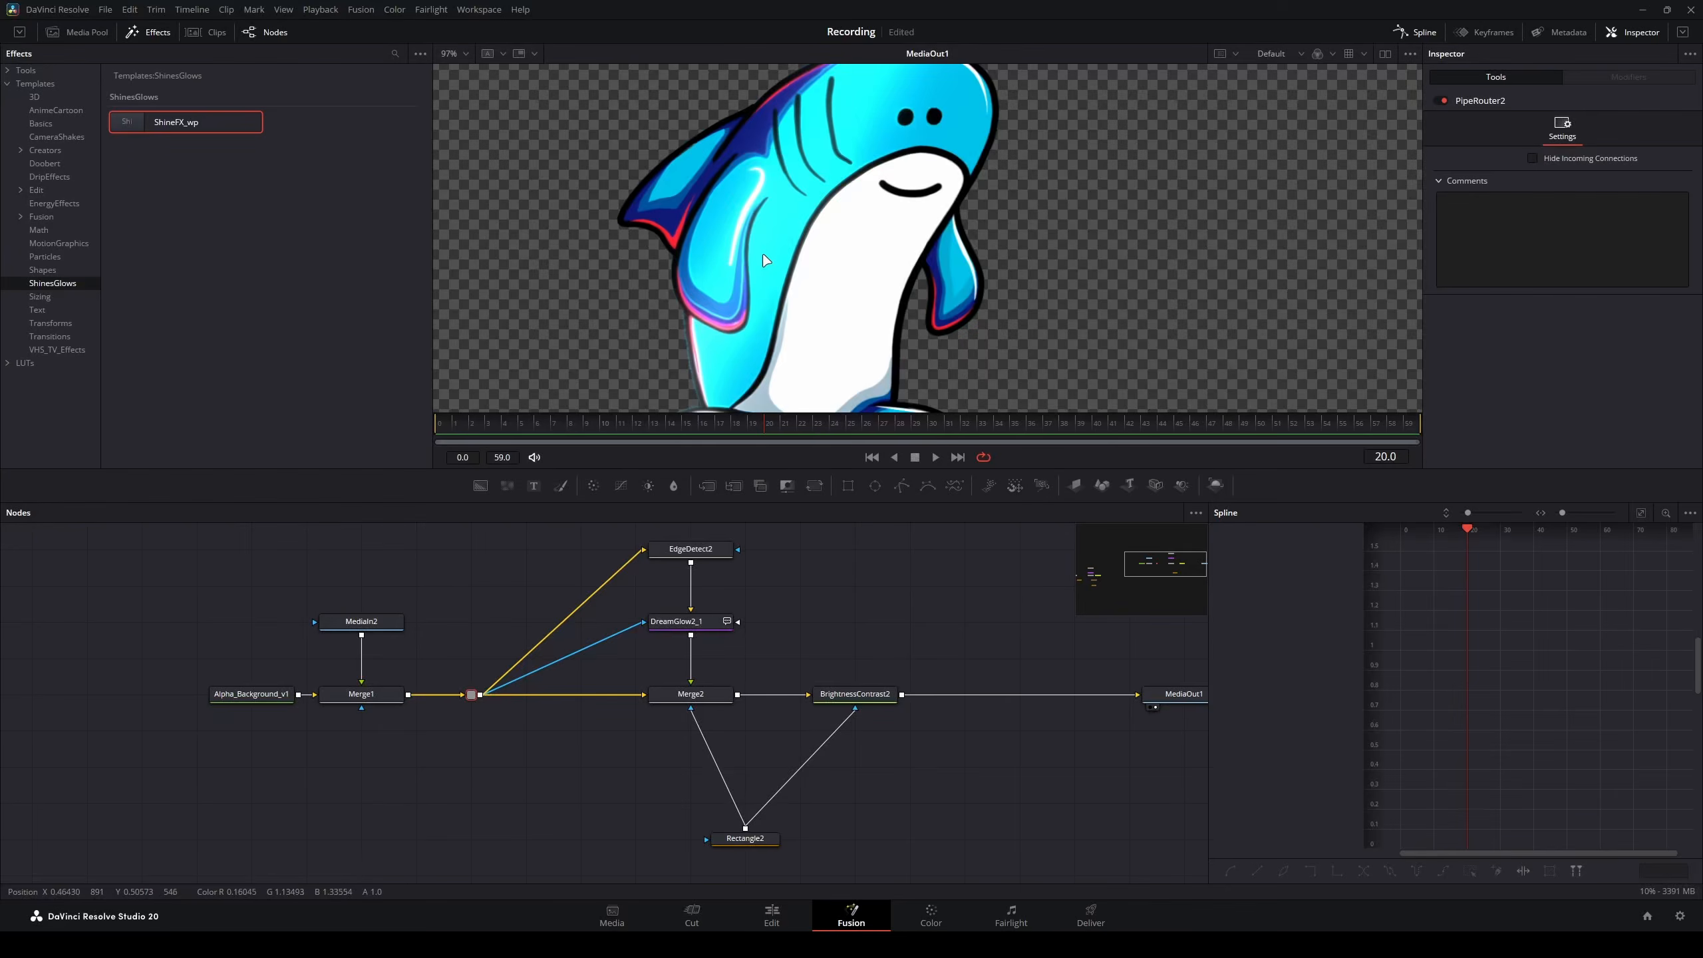
{"action": "left_click_drag", "start_coordinate": [817, 621], "coordinate": [822, 620]}
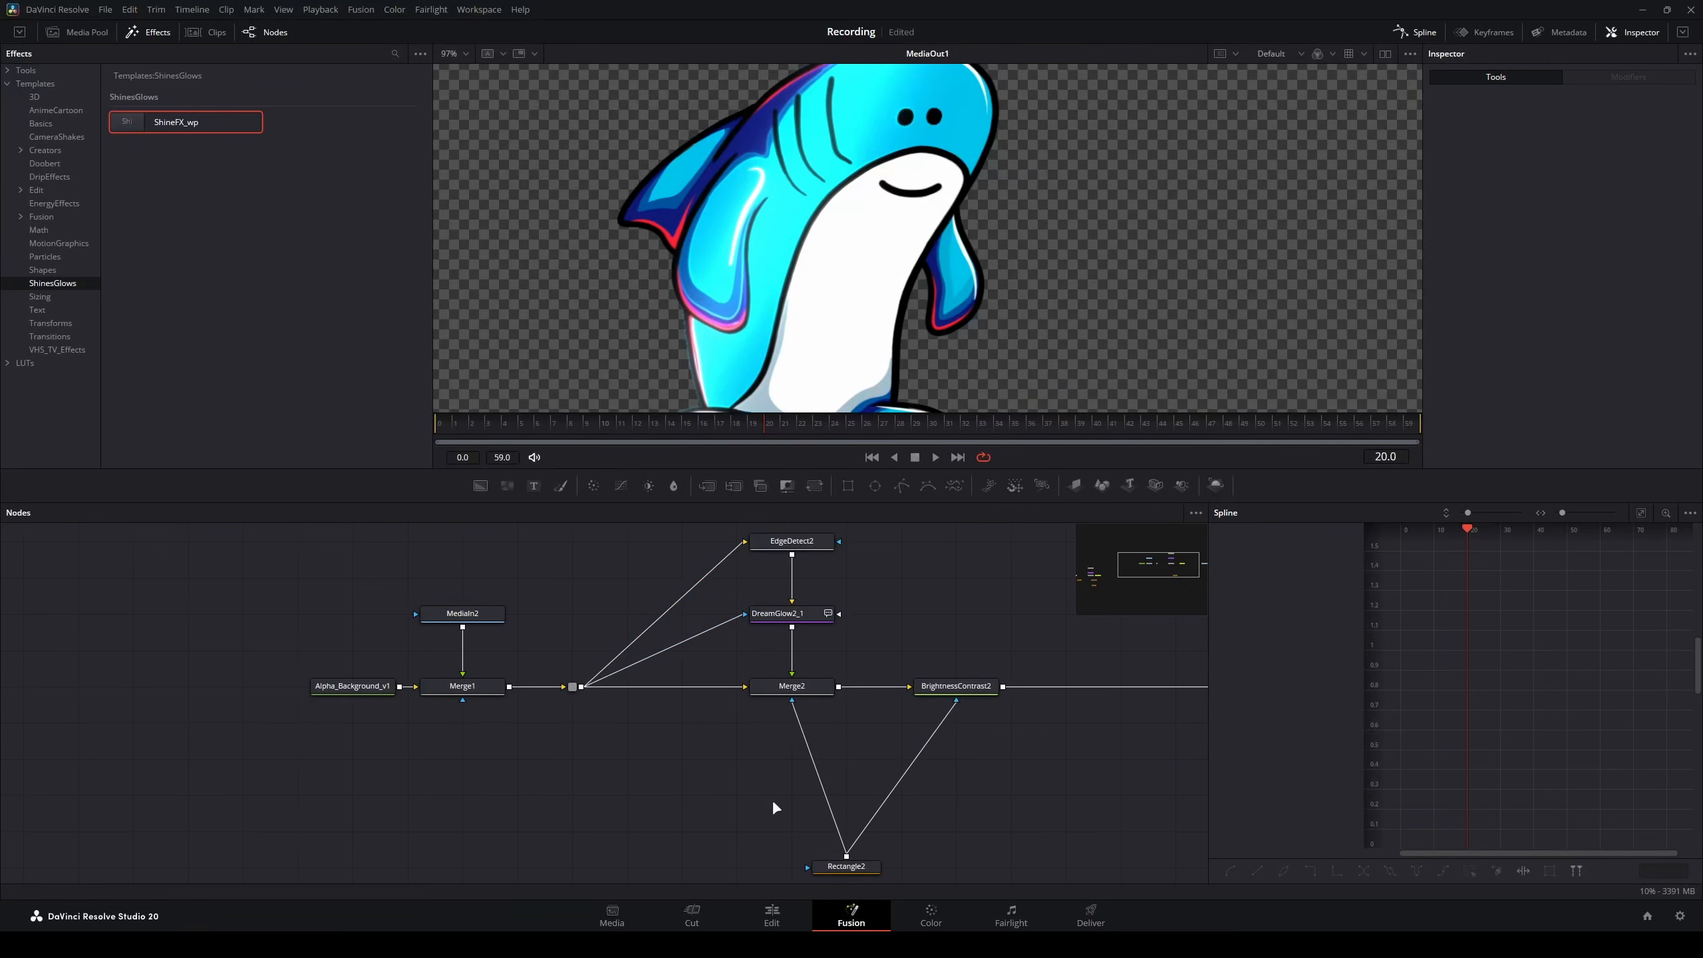
{"action": "key", "text": "shift+space"}
{"action": "type", "text": "bitma"}
{"action": "key", "text": "Return"}
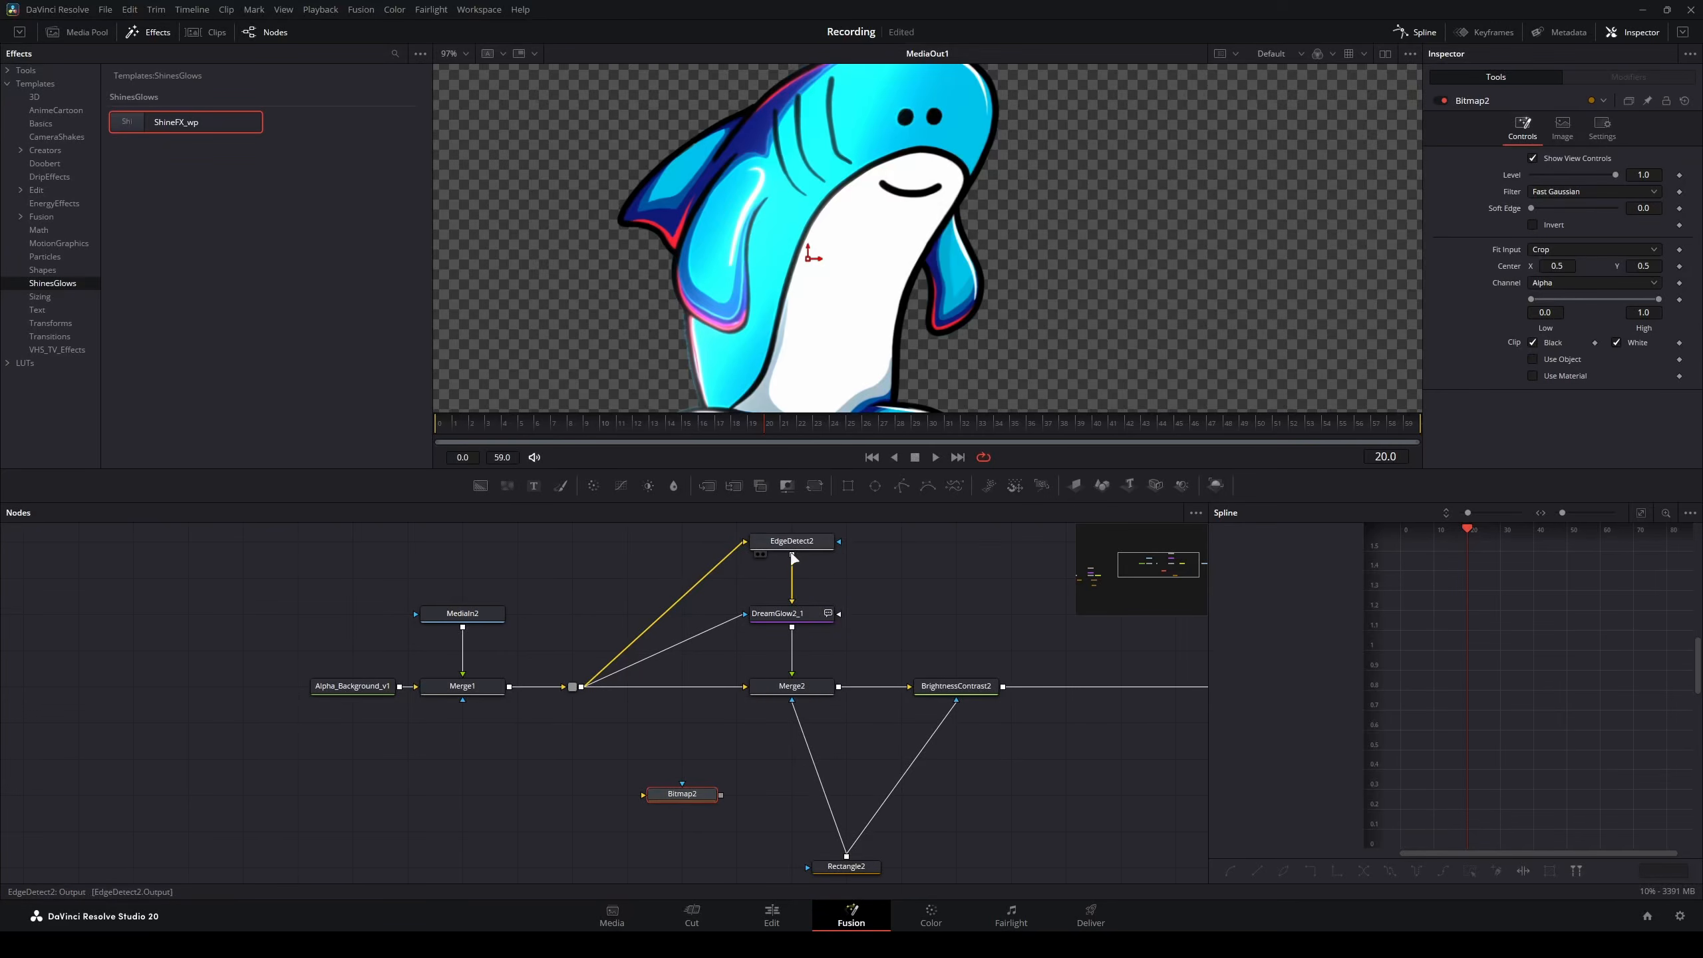
- Connect EdgeDetect2's output to the Bitmap node's input and display the Bitmap mask fitted in the viewer
{"action": "scroll", "coordinate": [791, 561], "scroll_direction": "up", "scroll_amount": 3}
{"action": "scroll", "coordinate": [786, 576], "scroll_direction": "down", "scroll_amount": 3}
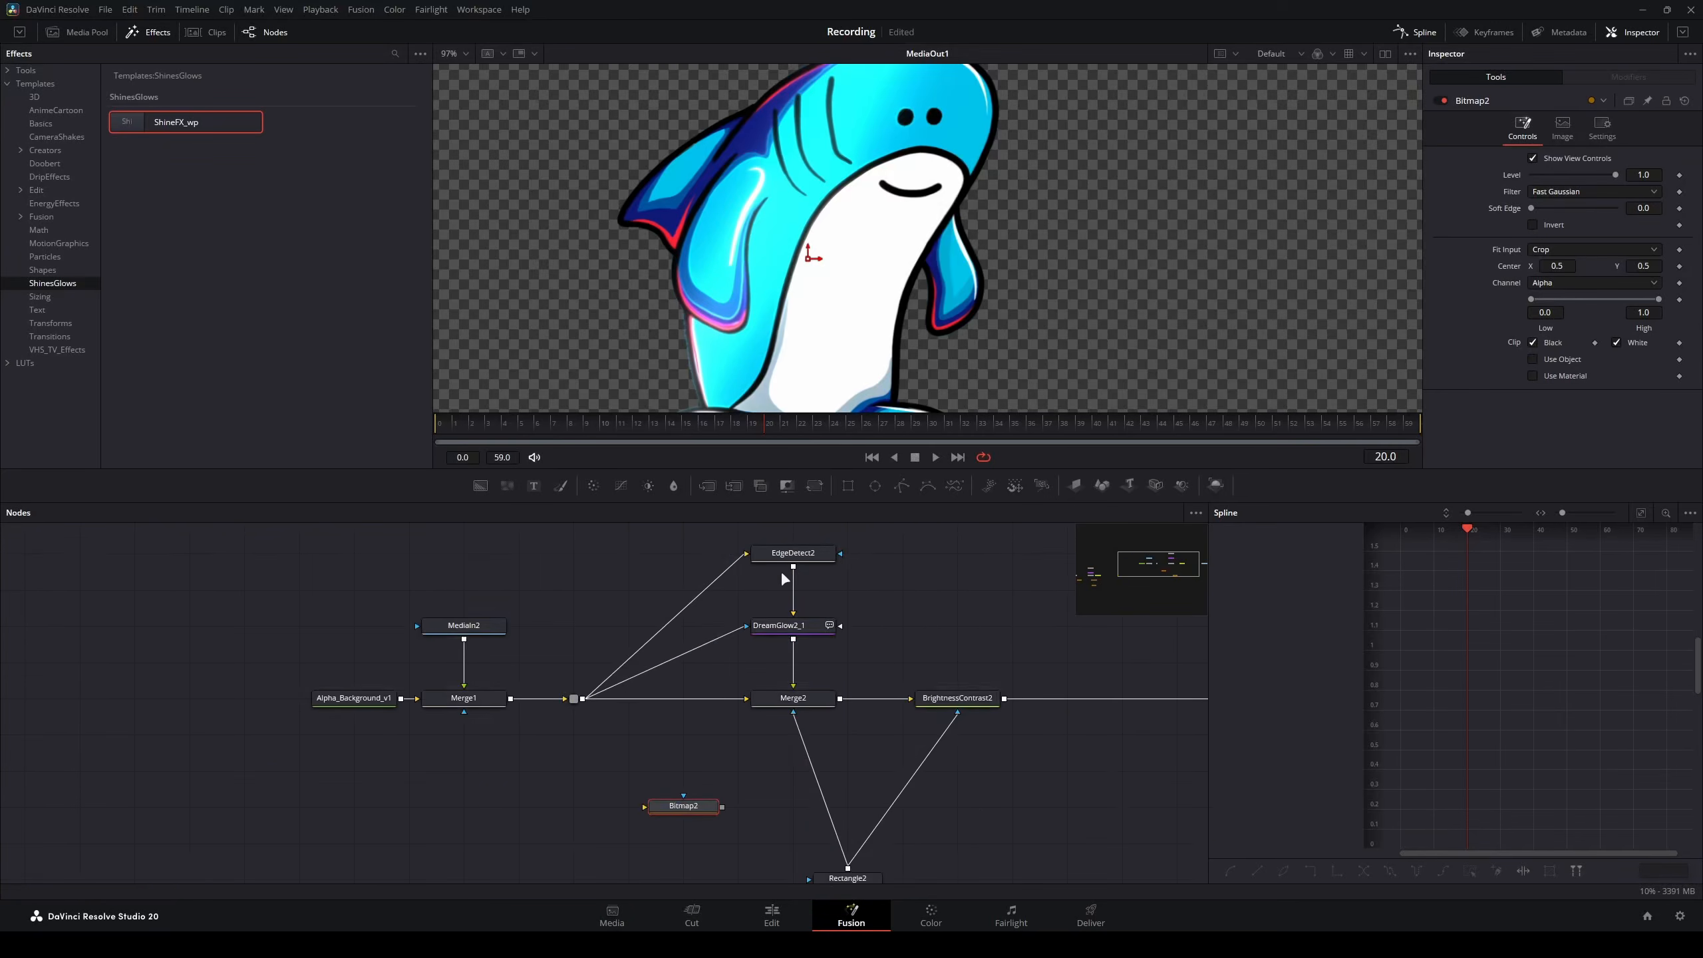
{"action": "left_click_drag", "start_coordinate": [793, 567], "coordinate": [642, 802]}
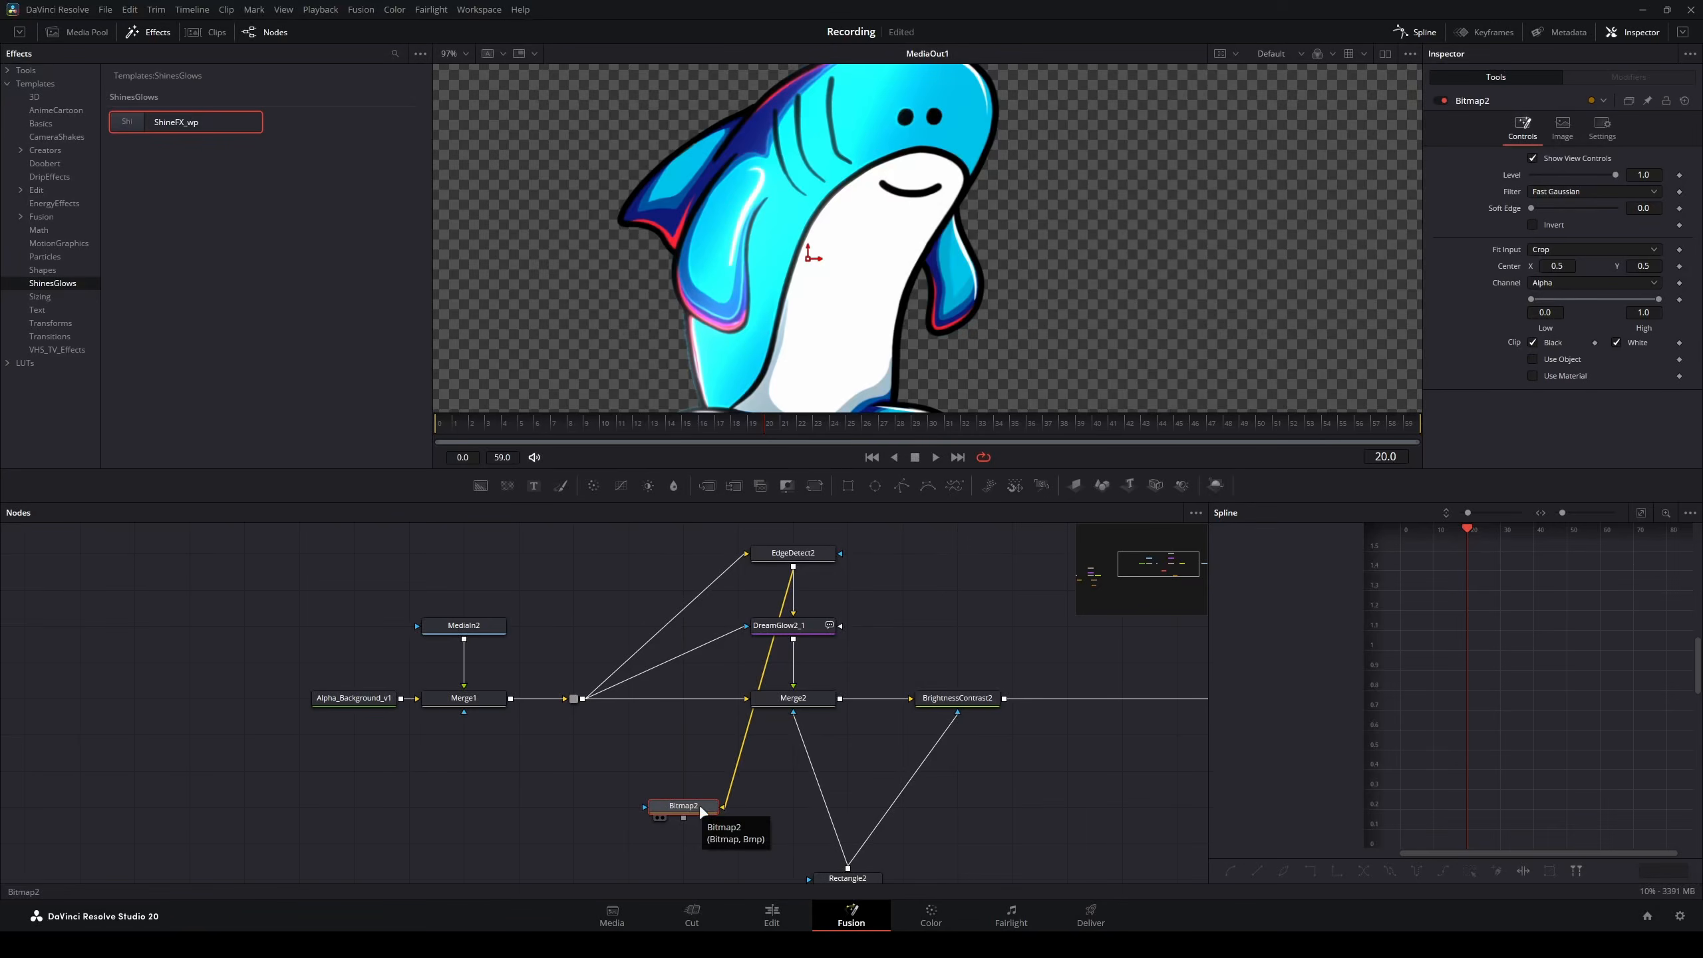
{"action": "left_click_drag", "start_coordinate": [701, 812], "coordinate": [990, 333]}
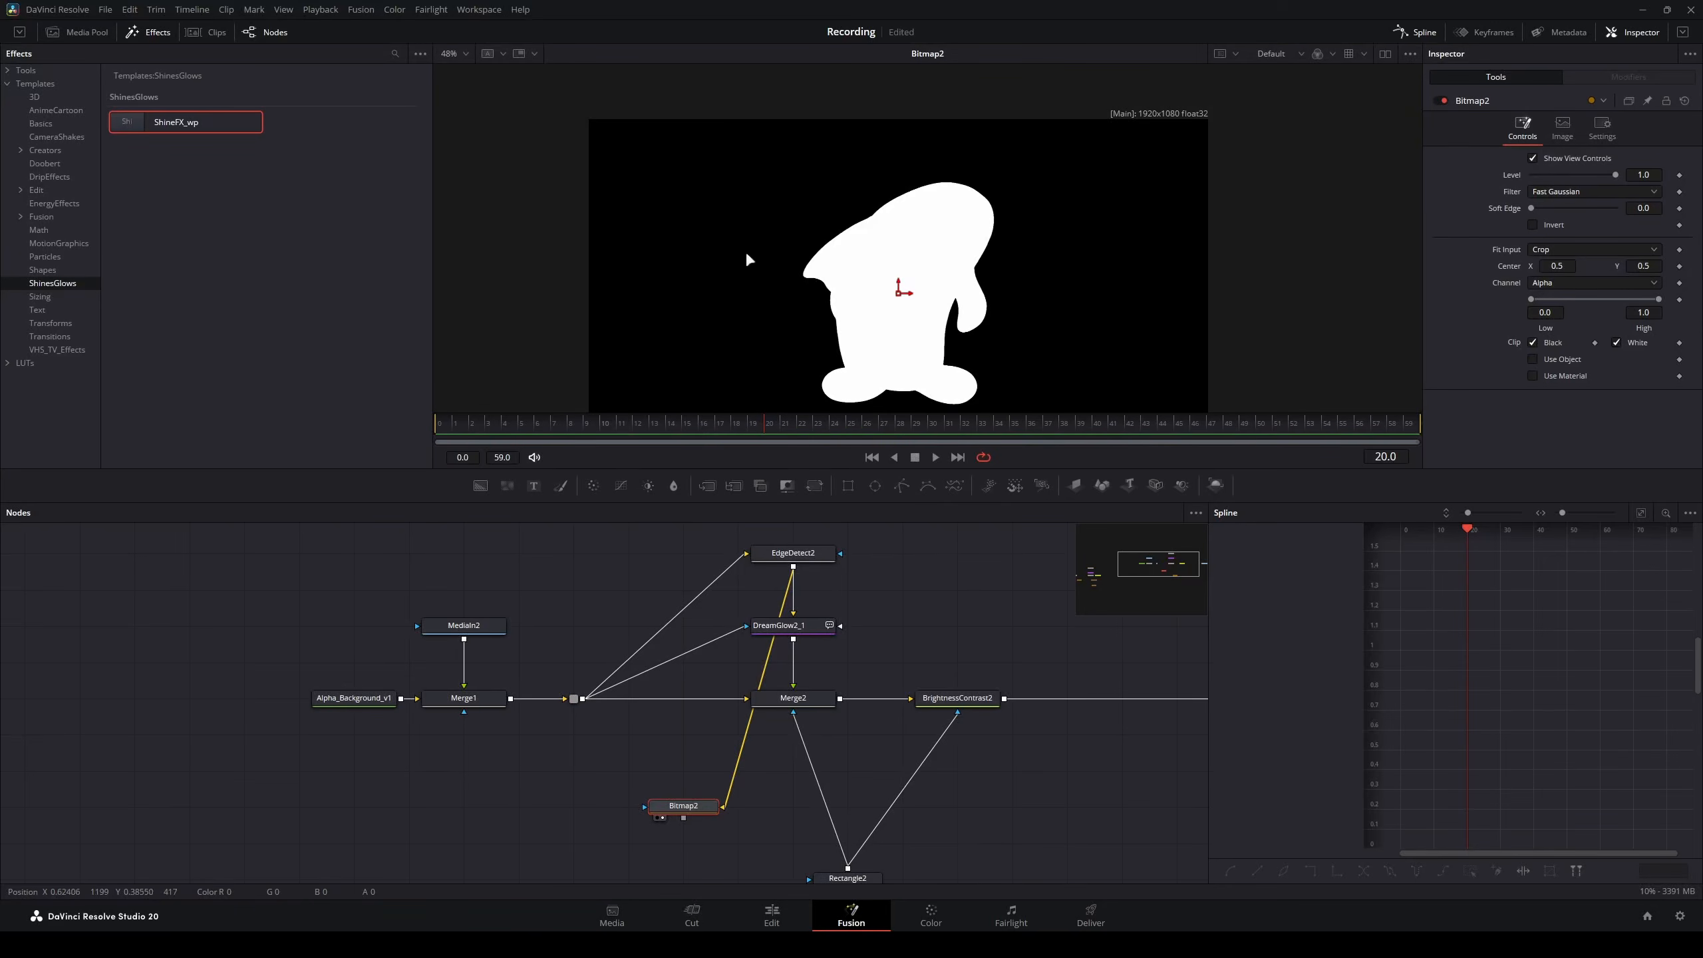
{"action": "left_click", "coordinate": [456, 53]}
{"action": "left_click", "coordinate": [451, 69]}
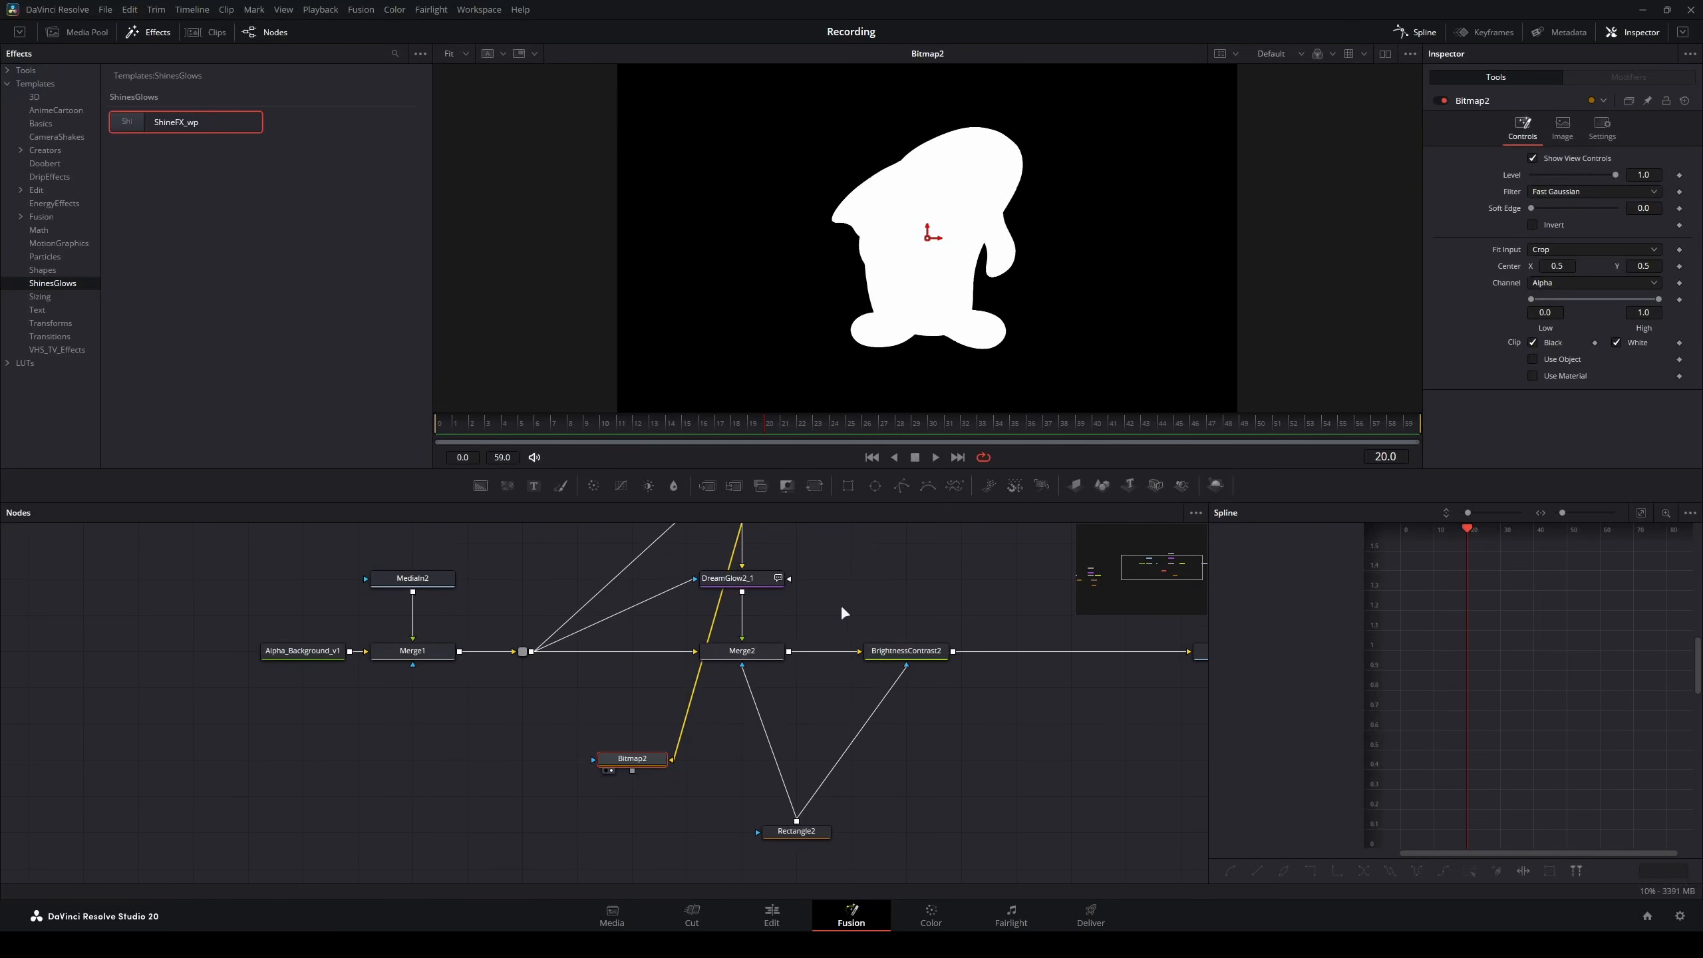
- Compare EdgeDetect2's output with the Bitmap mask in the viewer, and set the Bitmap node's channel to Luminance
{"action": "left_click_drag", "start_coordinate": [852, 632], "coordinate": [867, 670]}
{"action": "left_click", "coordinate": [775, 545]}
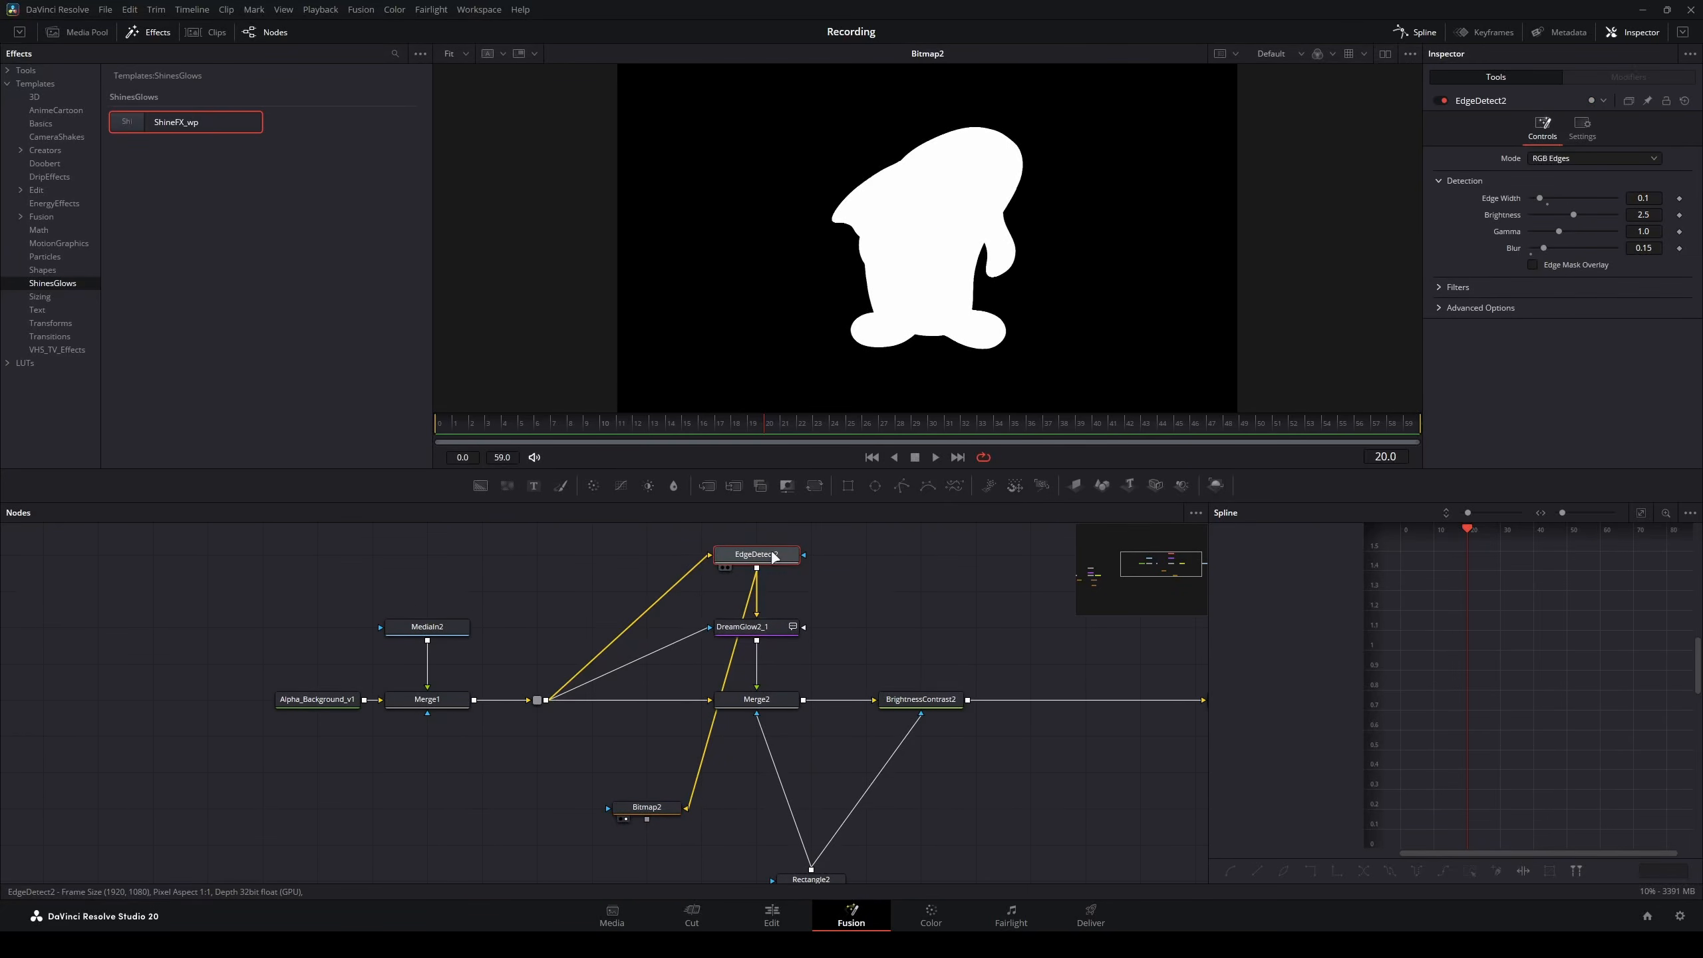
{"action": "key", "text": "1"}
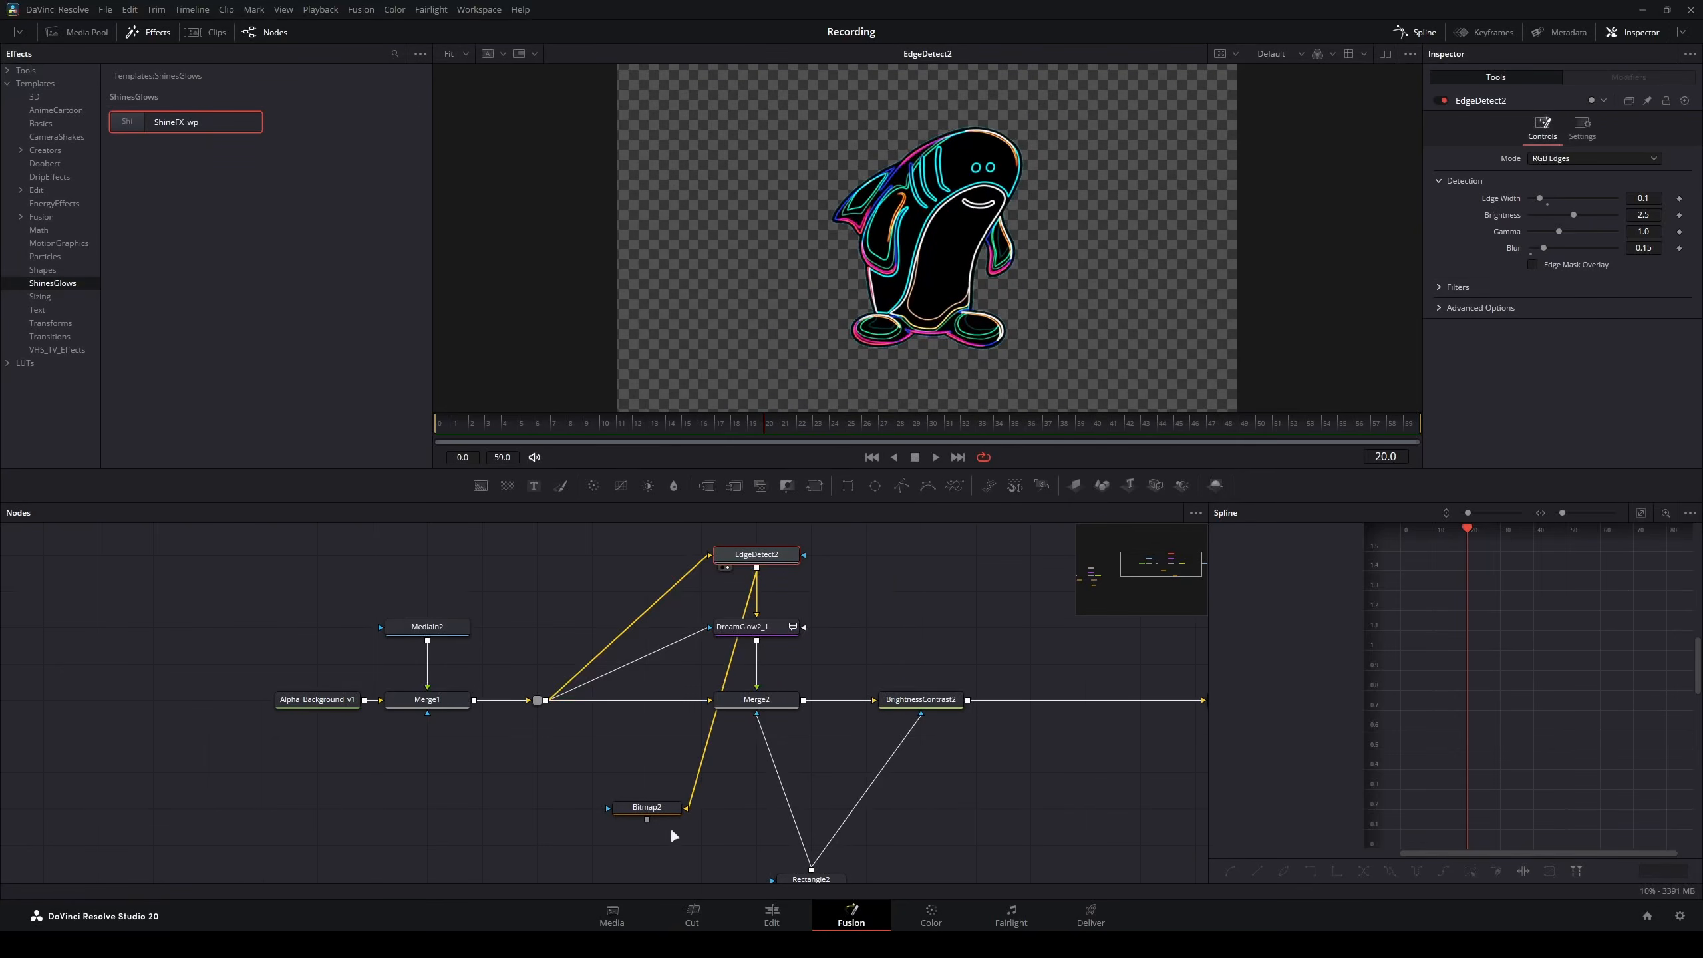
{"action": "left_click", "coordinate": [656, 808]}
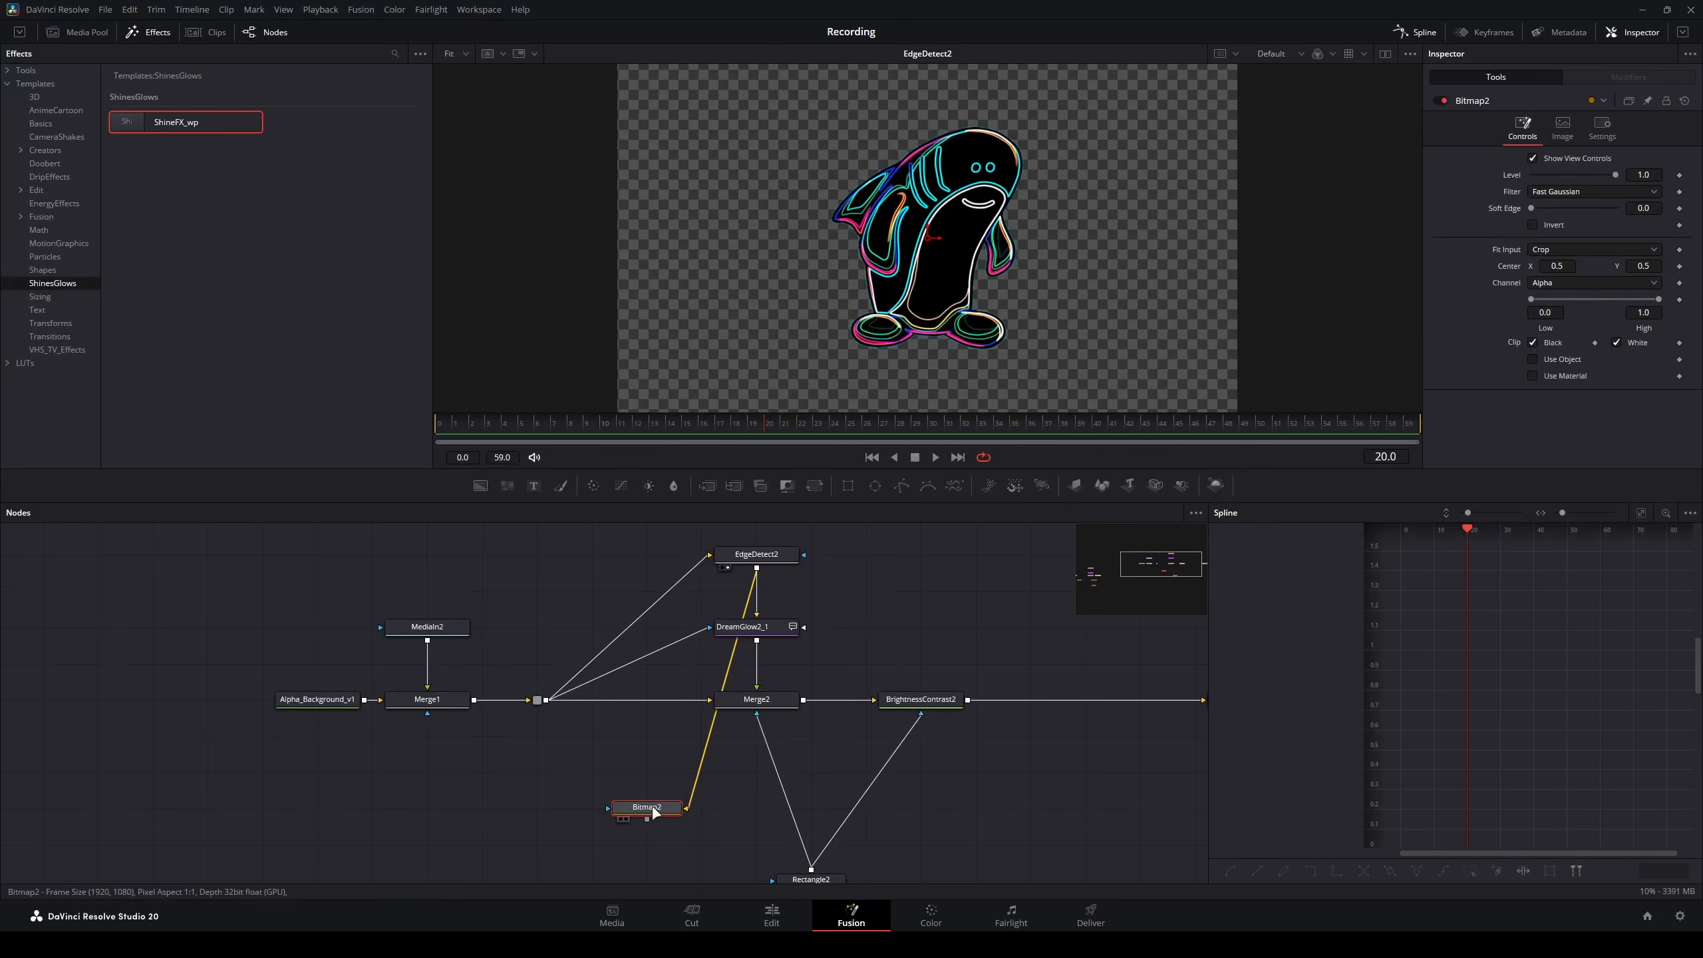
{"action": "key", "text": "1"}
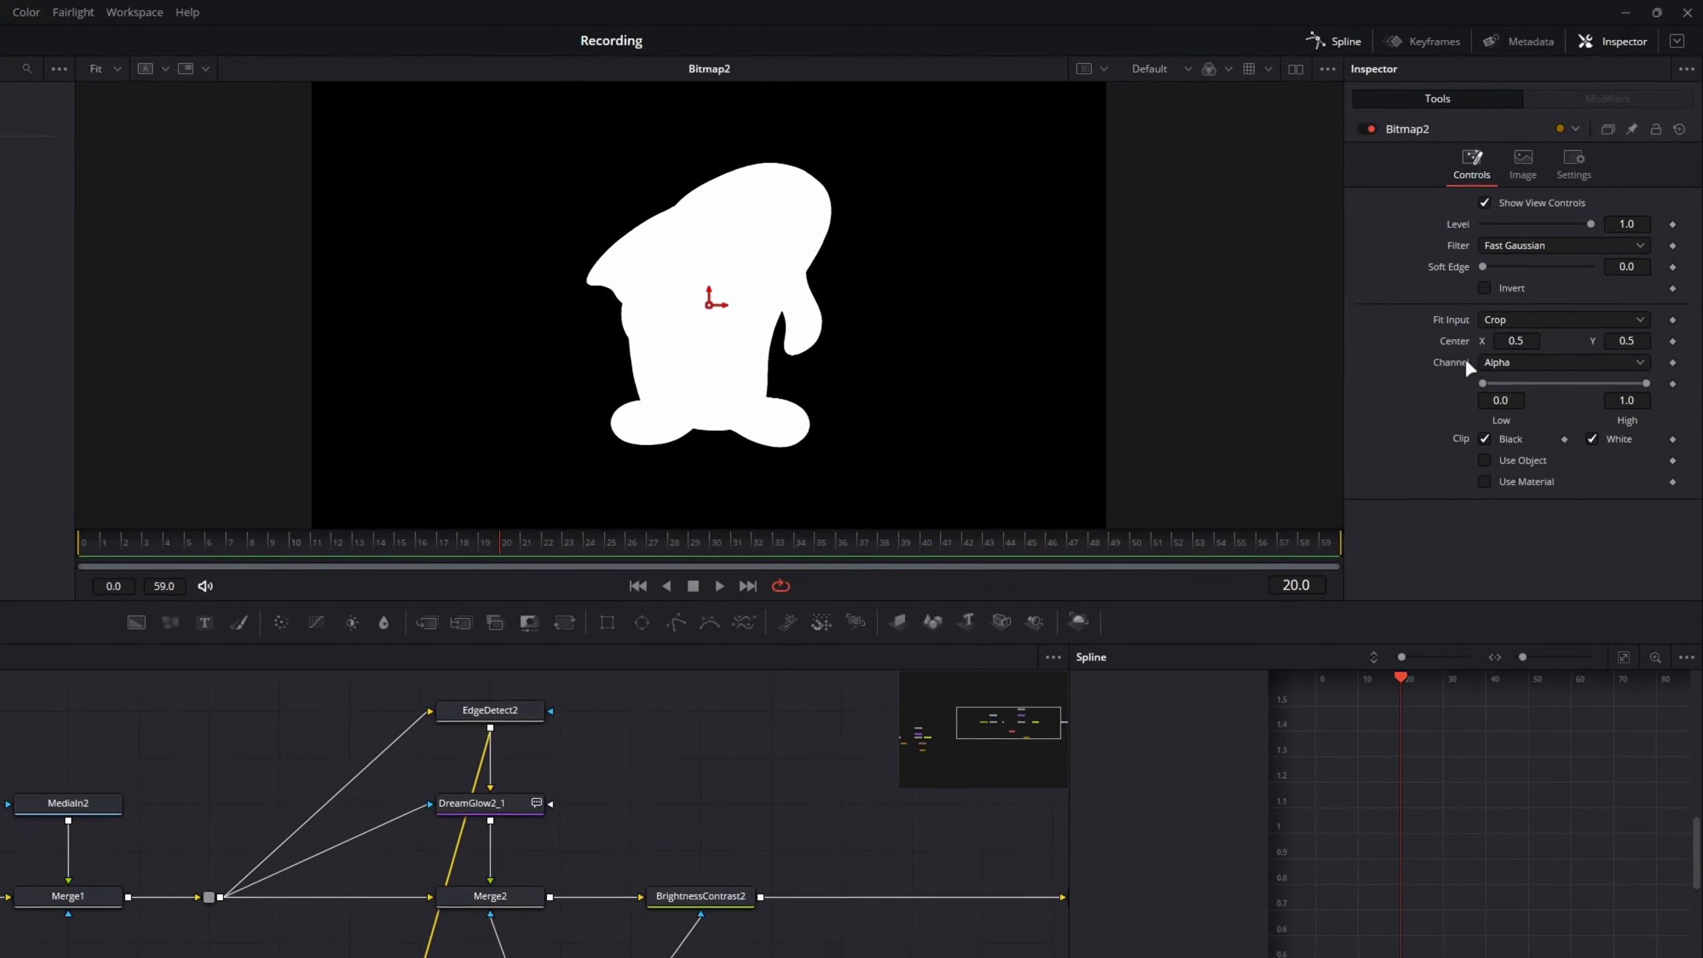
{"action": "left_click", "coordinate": [1501, 368]}
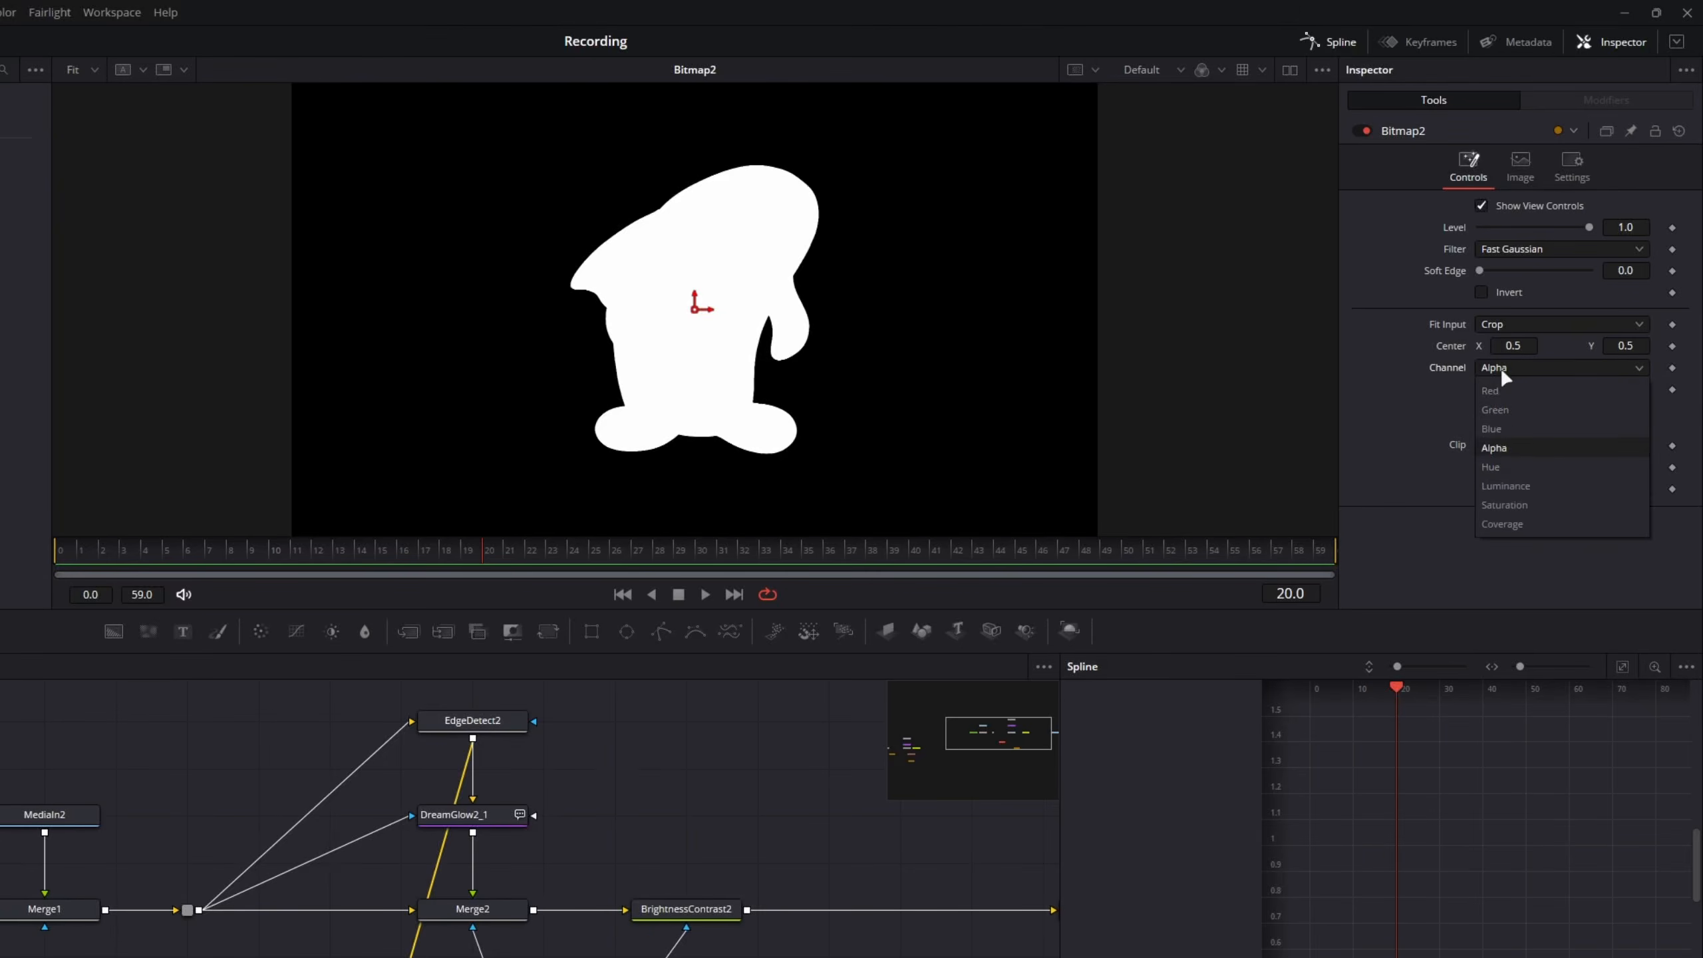
{"action": "left_click", "coordinate": [1532, 486]}
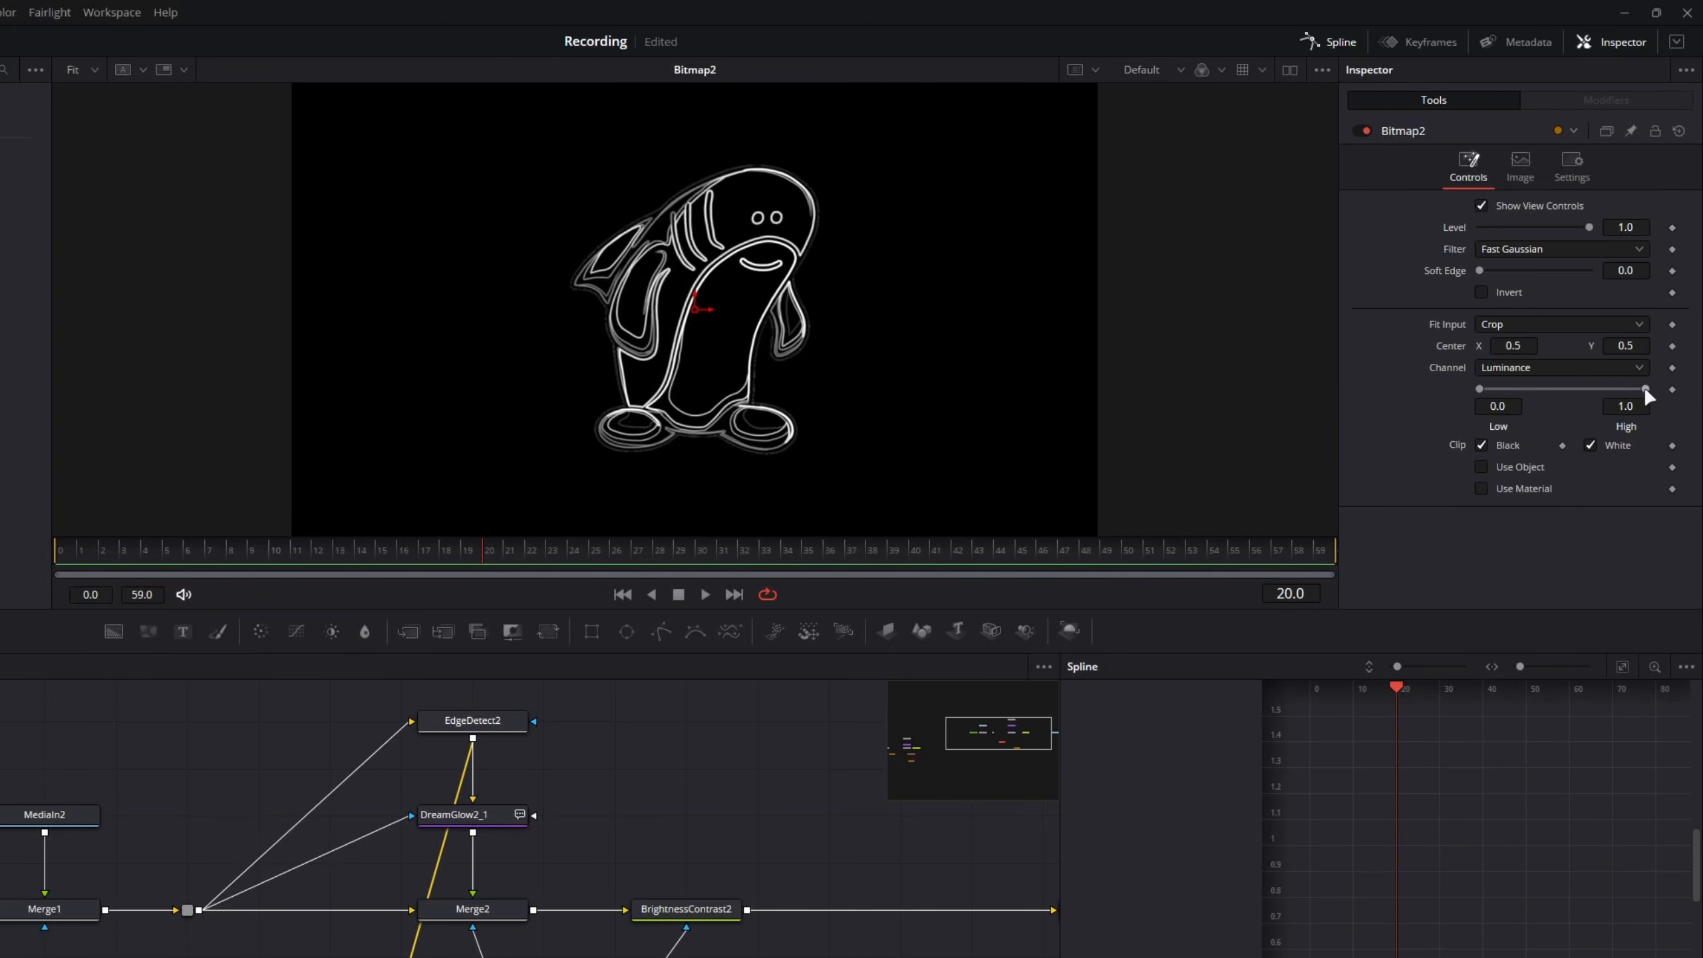
- Set the Bitmap mask's high luminance threshold to 0.4 while checking the edge lines up close
{"action": "left_click_drag", "start_coordinate": [1647, 391], "coordinate": [1580, 396]}
{"action": "scroll", "coordinate": [738, 369], "scroll_direction": "up", "scroll_amount": 5}
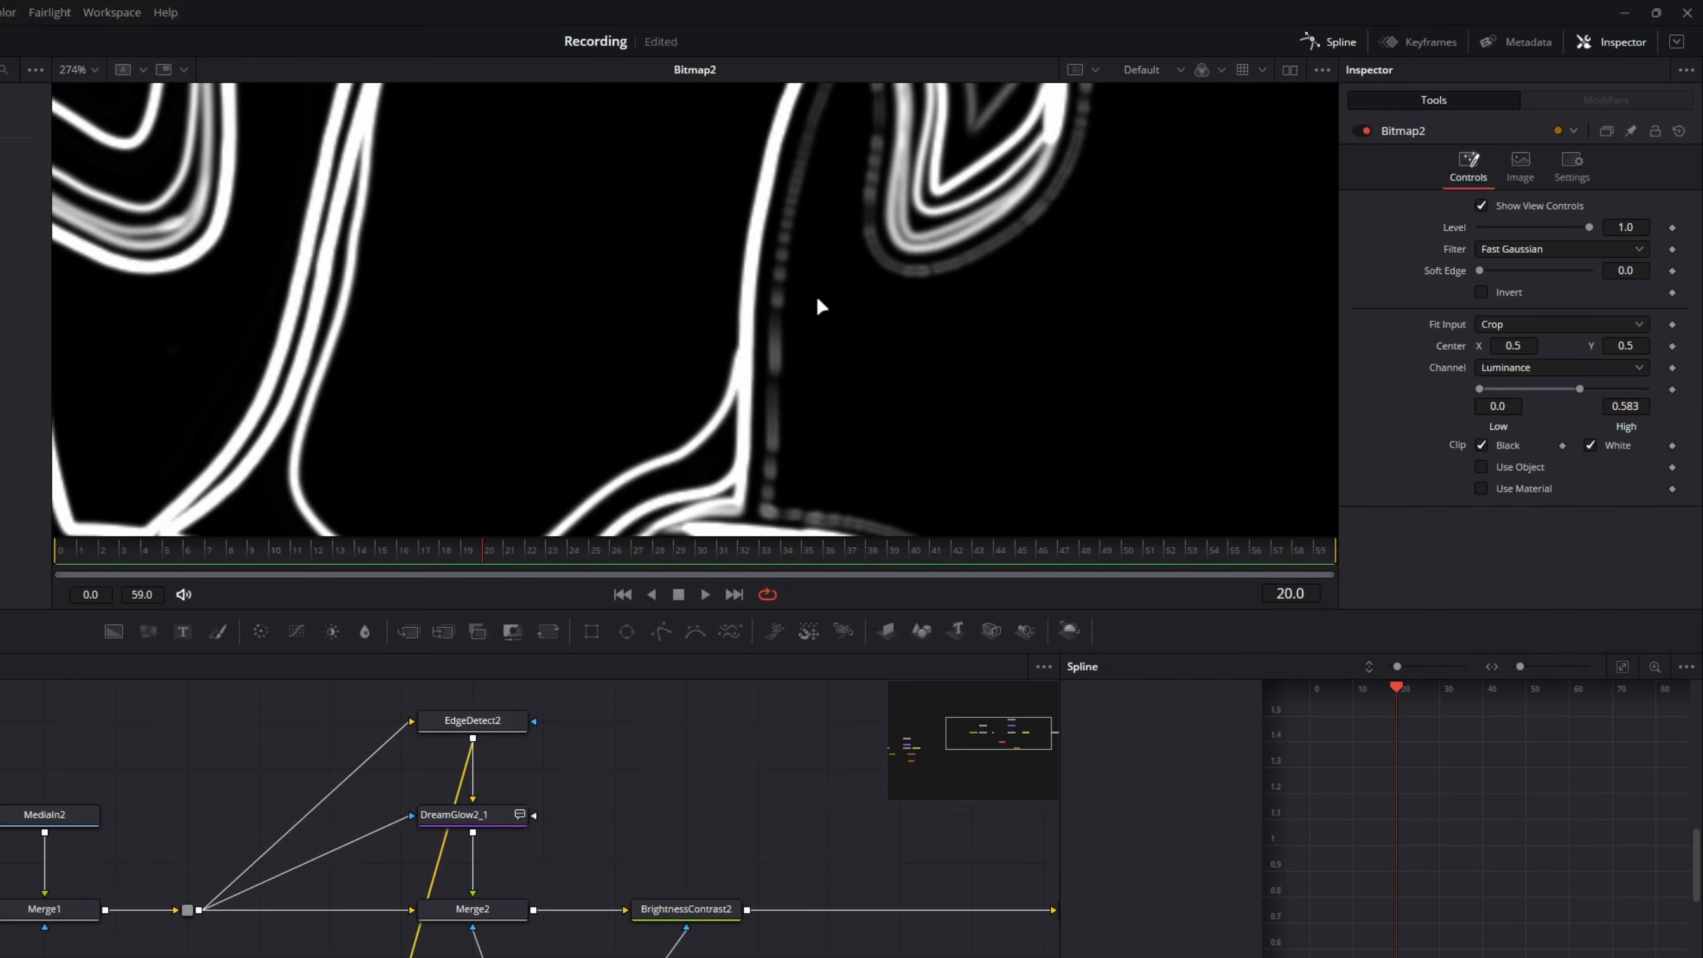
{"action": "mouse_move", "coordinate": [1573, 394]}
{"action": "left_mouse_down"}
{"action": "mouse_move", "coordinate": [1532, 392]}
{"action": "mouse_move", "coordinate": [1548, 390]}
{"action": "left_mouse_up"}
{"action": "left_click", "coordinate": [1626, 406]}
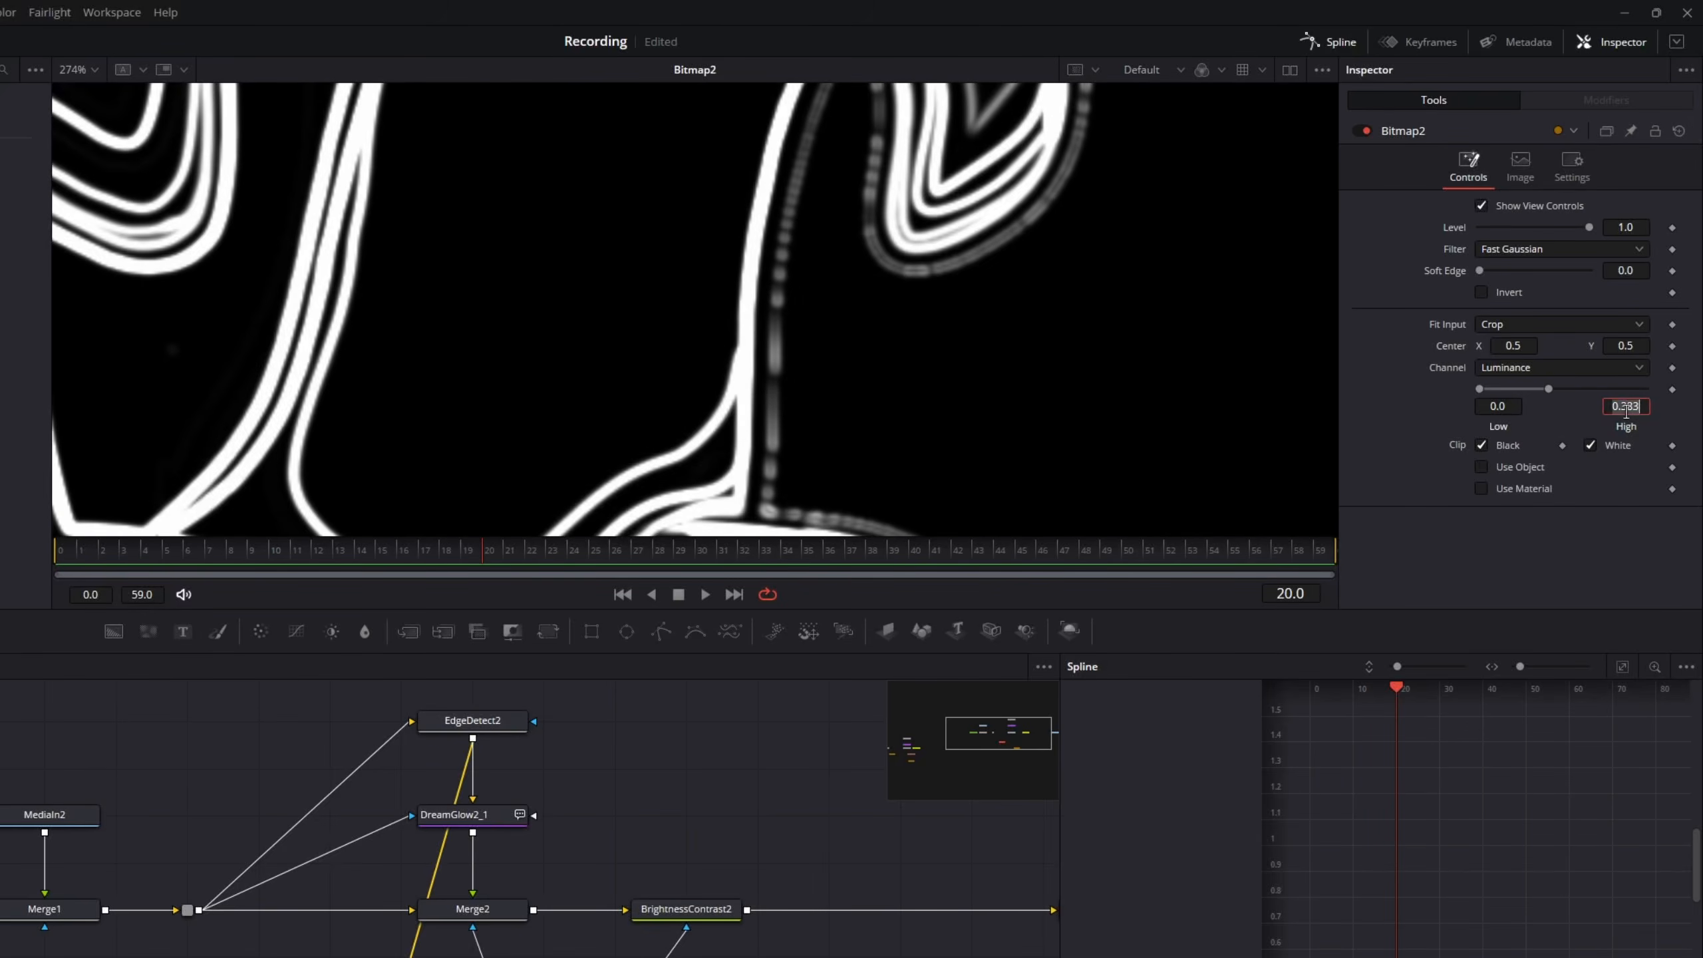
{"action": "type", "text": "64"}
{"action": "key", "text": "Tab"}
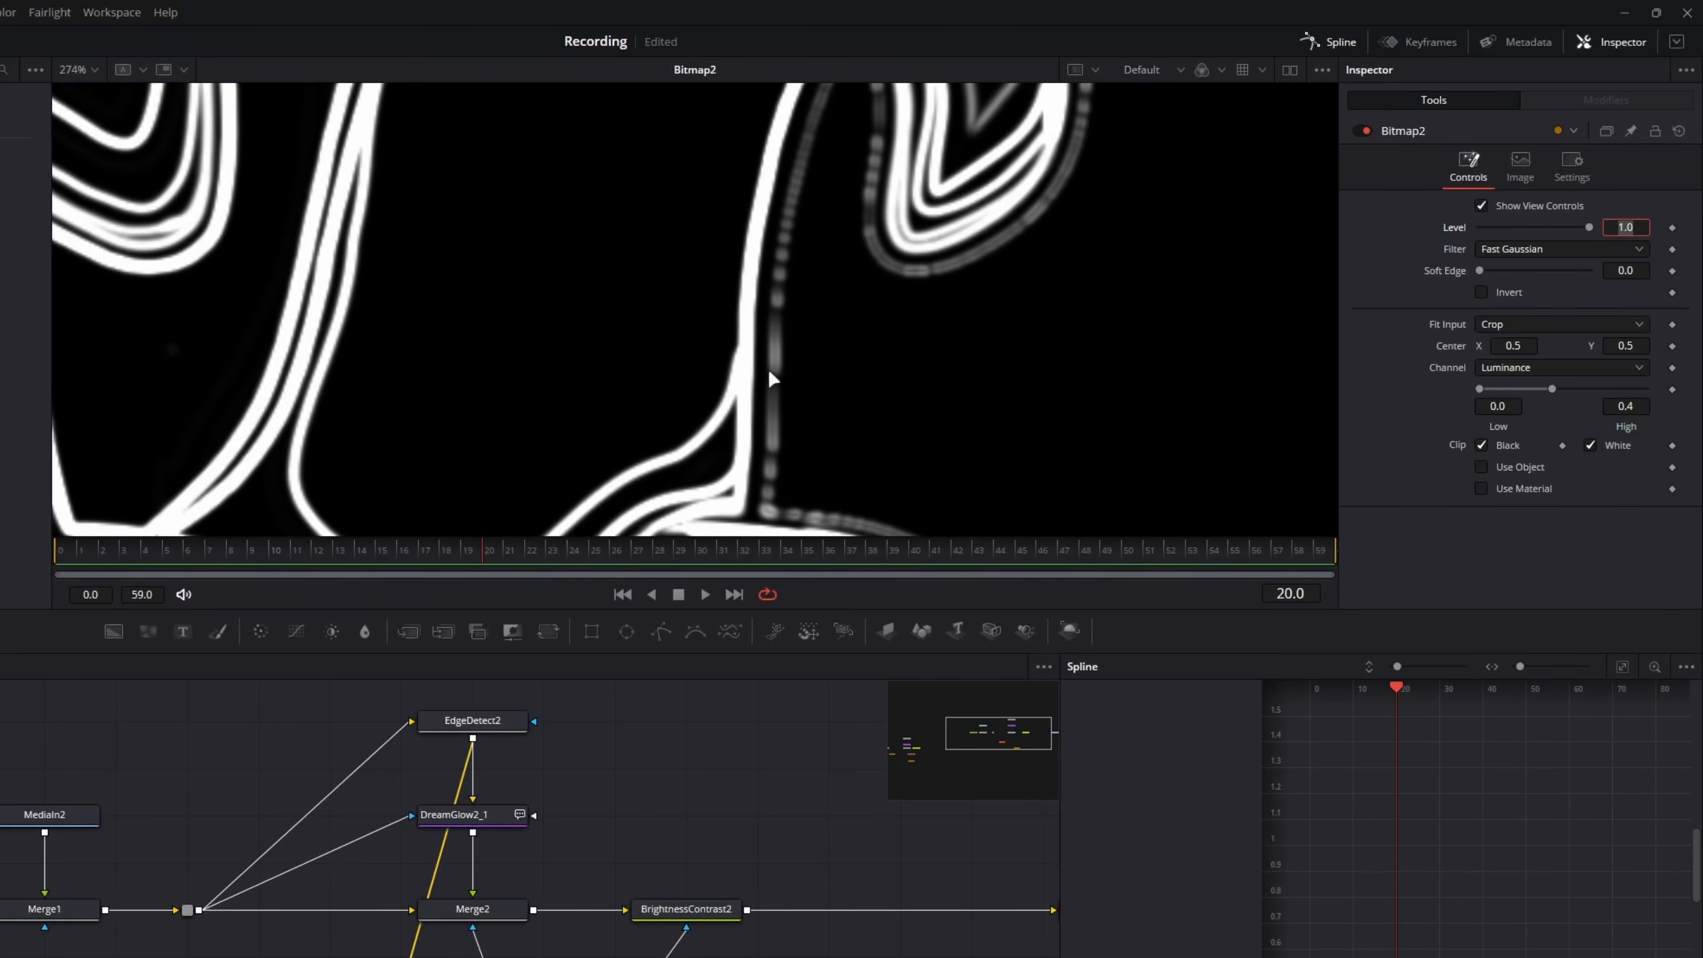
{"action": "scroll", "coordinate": [768, 368], "scroll_direction": "down", "scroll_amount": 5}
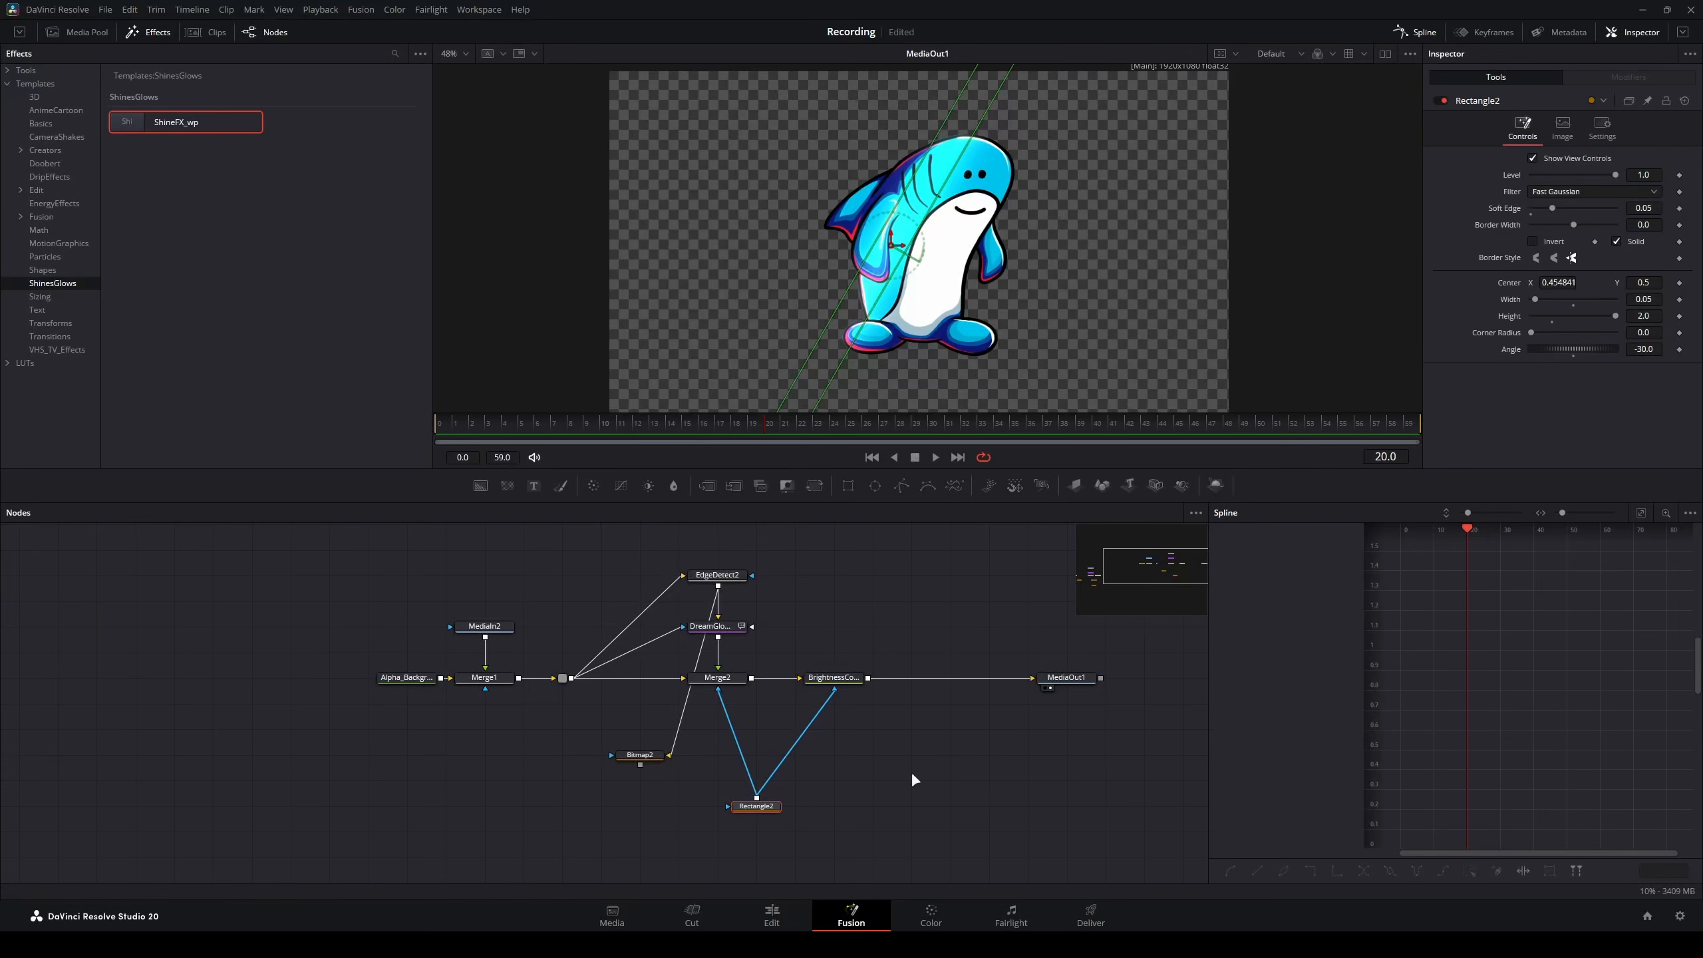
{"action": "scroll", "coordinate": [748, 798], "scroll_direction": "up", "scroll_amount": 4}
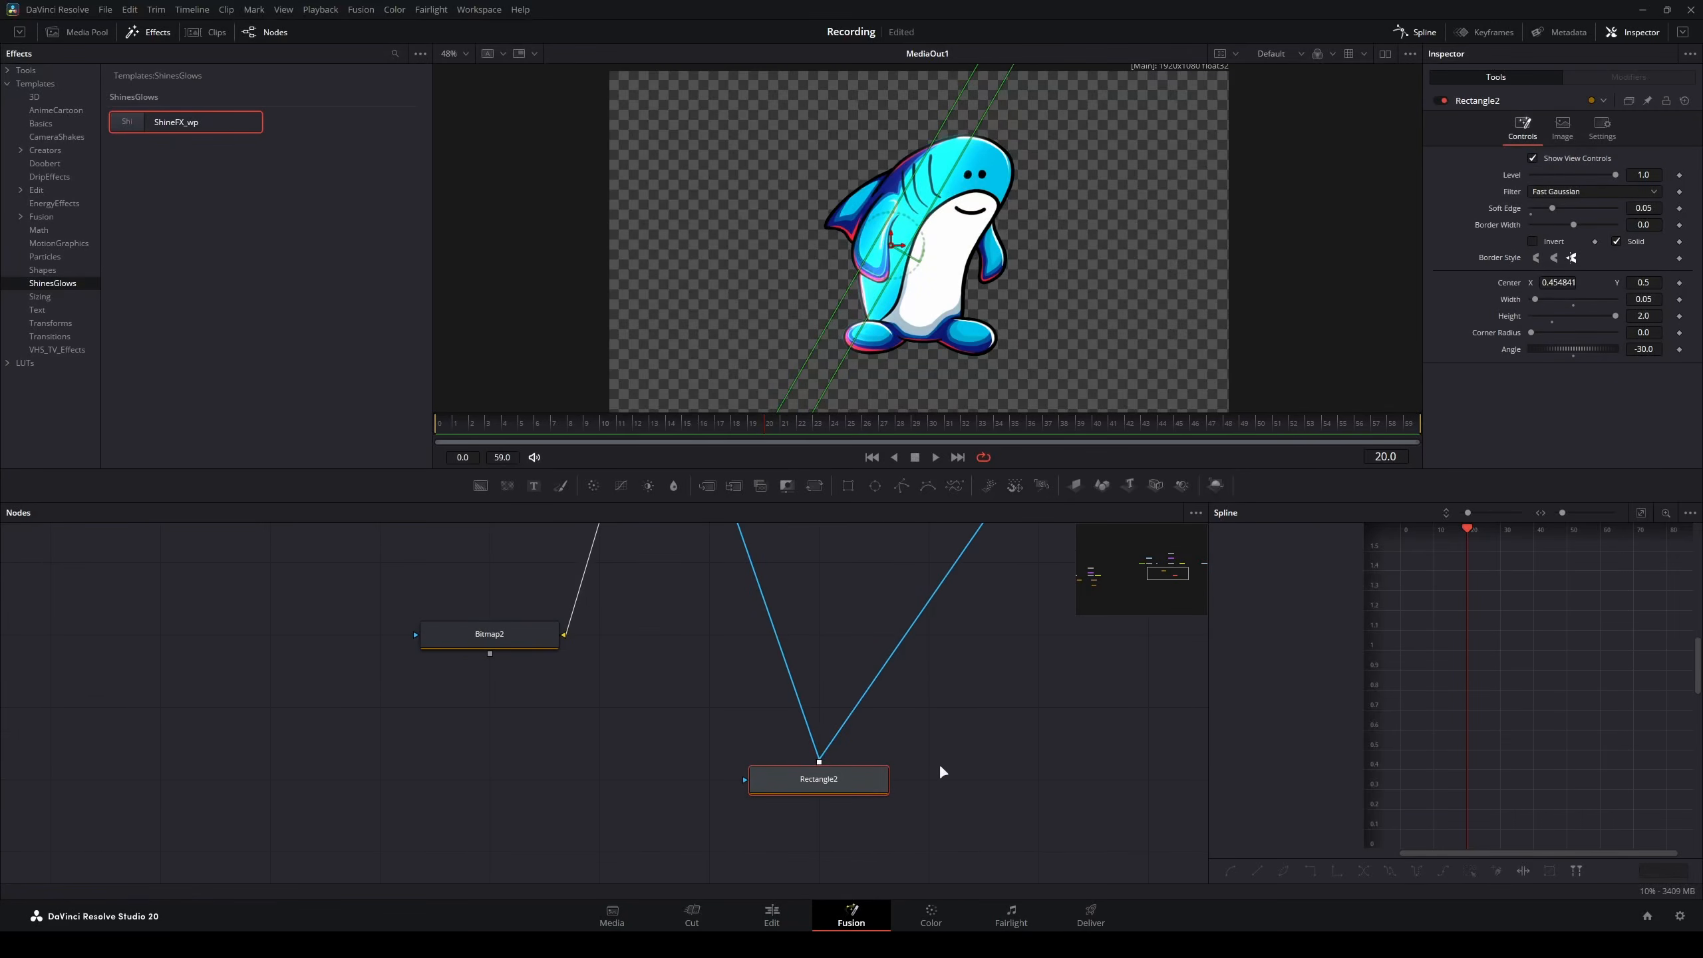
- Add a Displace node between Rectangle2 and the mask inputs of Merge2 and BrightnessContrast2, fed by Rectangle2's output
{"action": "key", "text": "shift+space"}
{"action": "type", "text": "displa"}
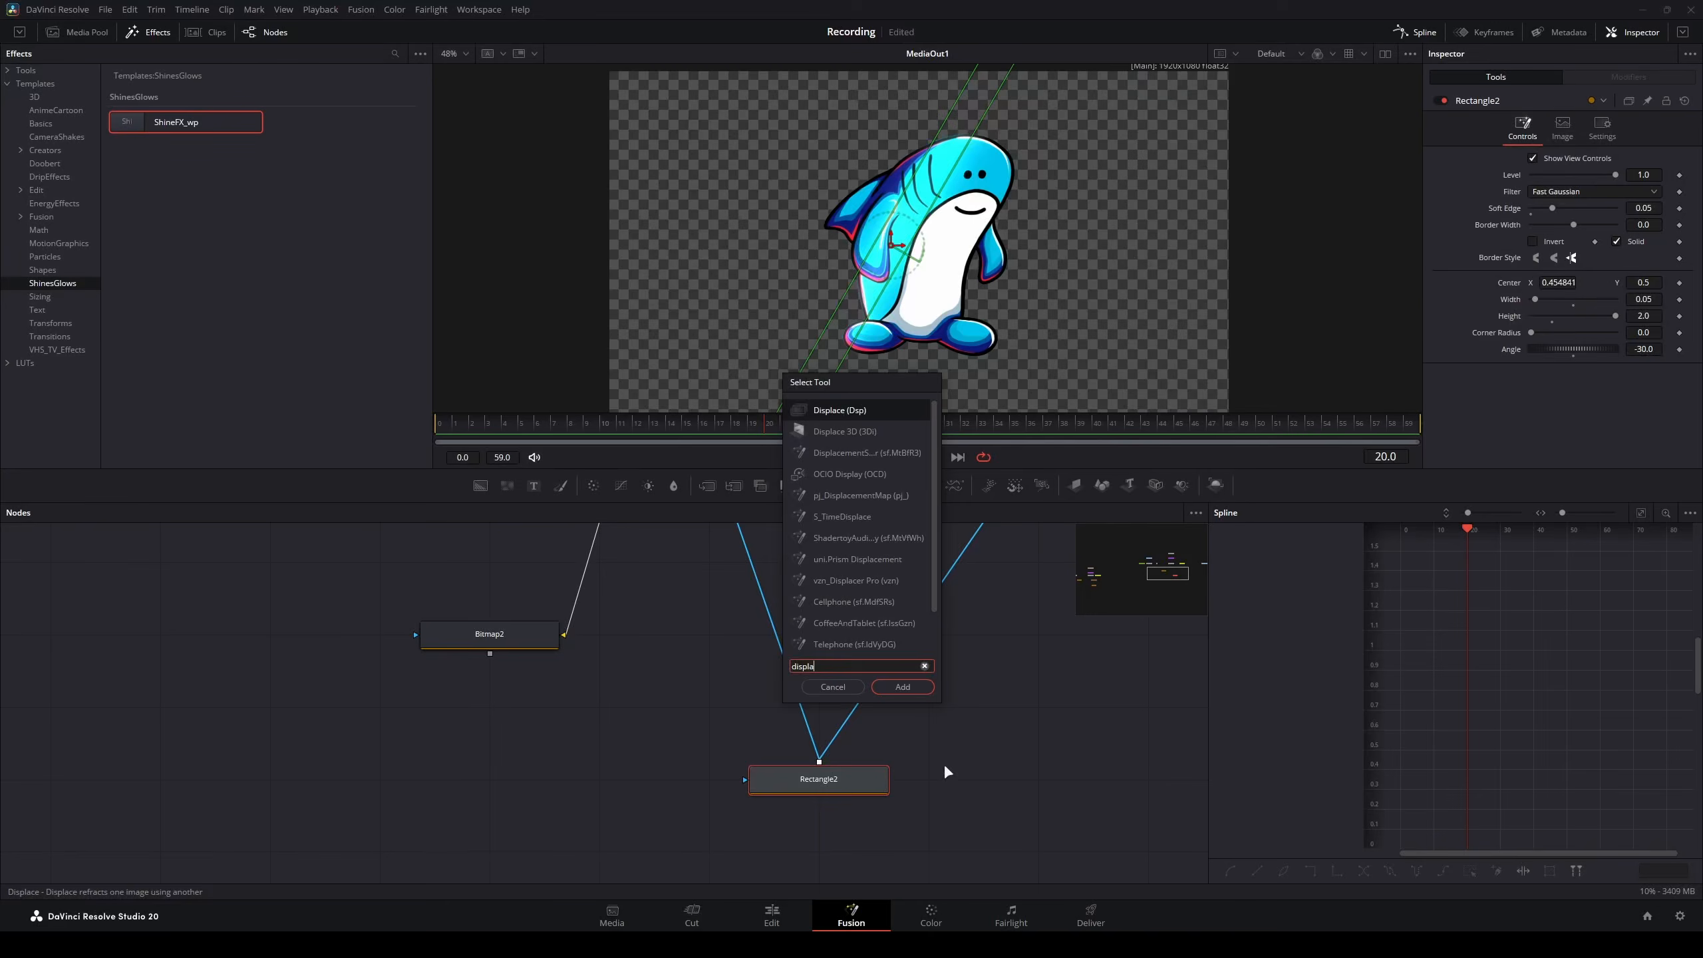
{"action": "key", "text": "Return"}
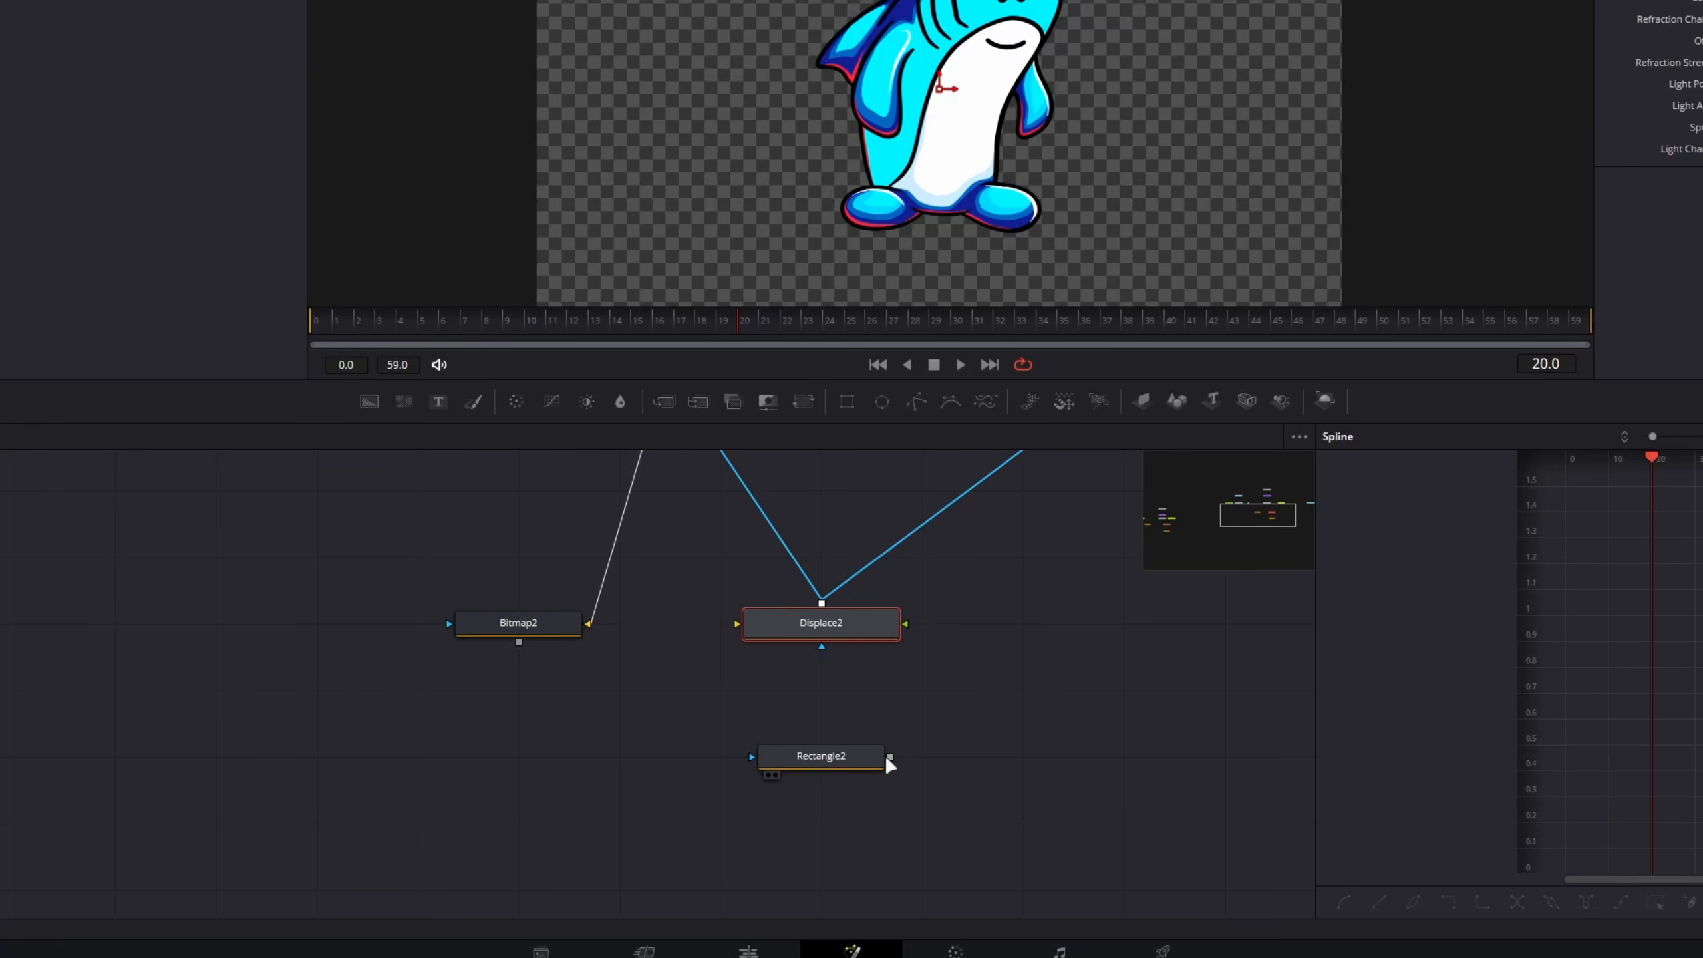
{"action": "left_click_drag", "start_coordinate": [904, 748], "coordinate": [725, 623]}
{"action": "left_click_drag", "start_coordinate": [733, 621], "coordinate": [733, 621]}
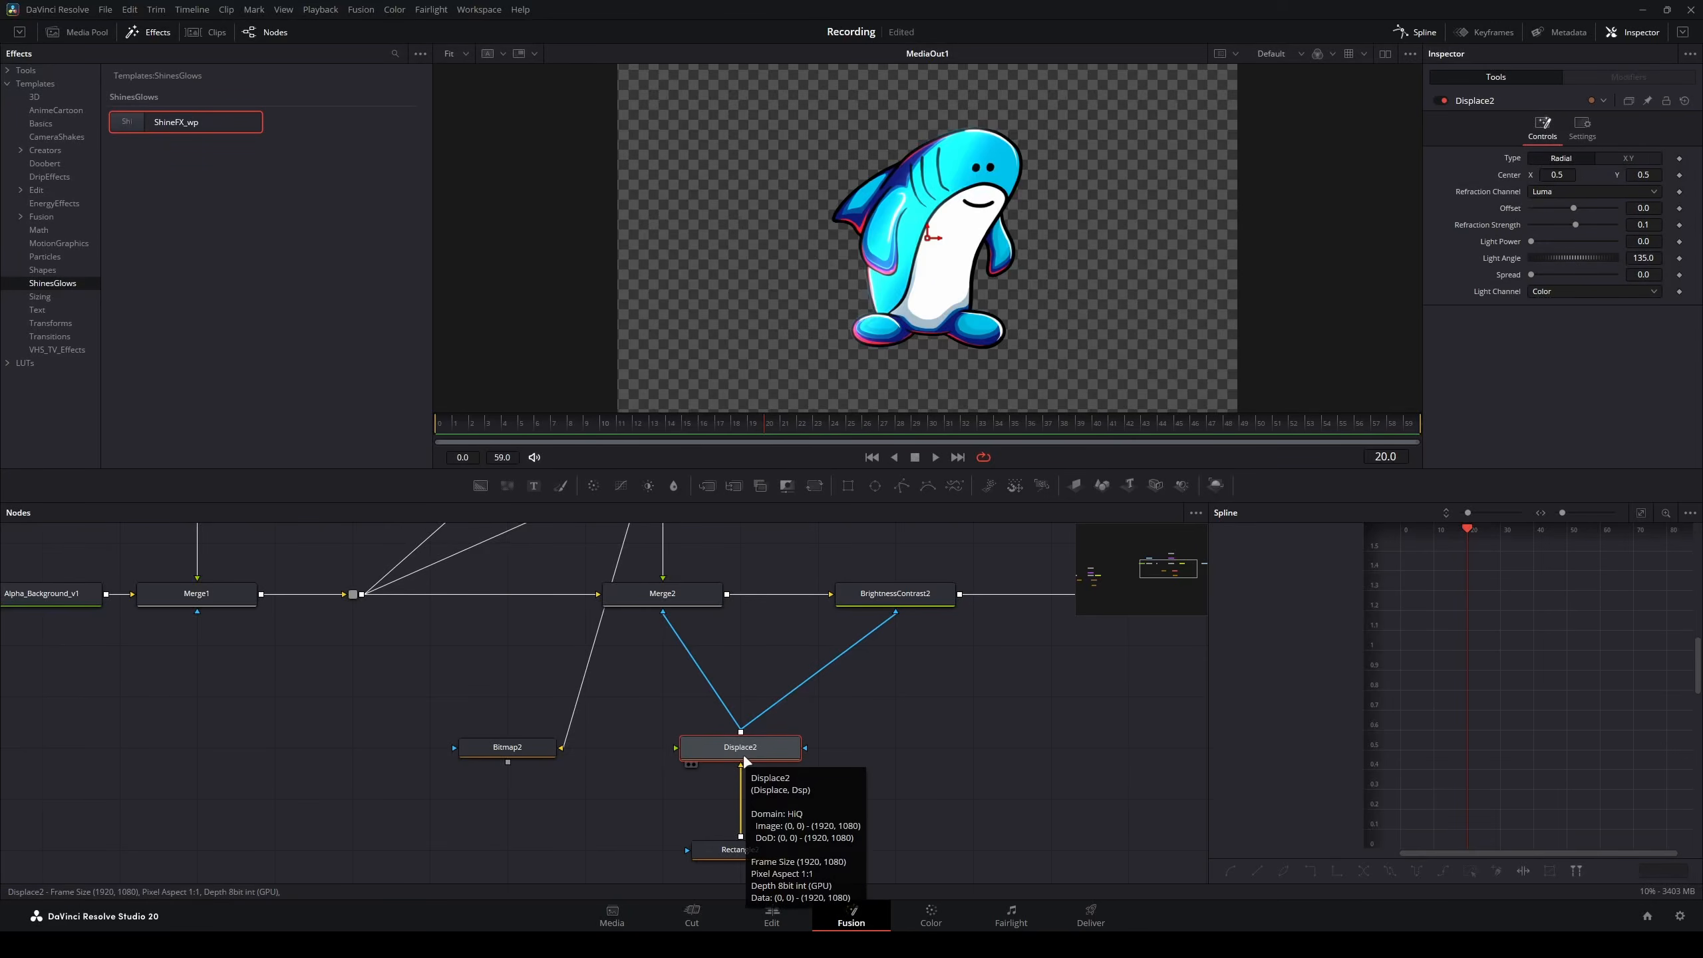
- Display the Displace node in the viewer and connect Bitmap2's output to its foreground input
{"action": "key", "text": "2"}
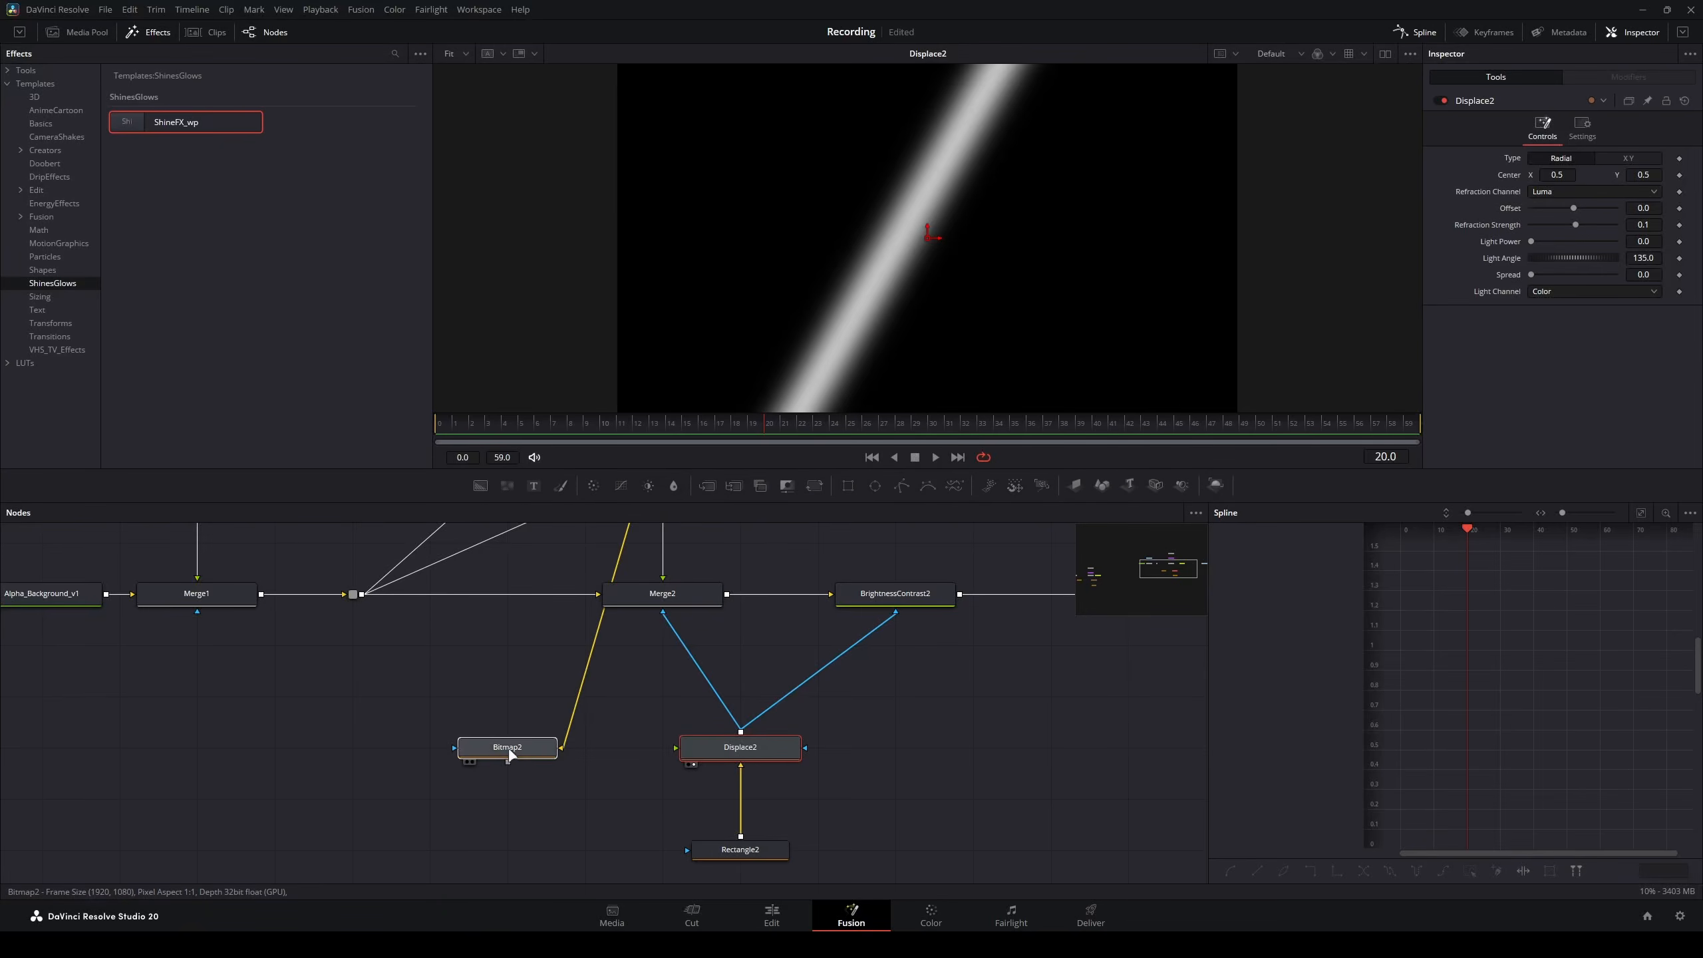
{"action": "left_click_drag", "start_coordinate": [514, 752], "coordinate": [679, 748]}
{"action": "left_click", "coordinate": [688, 749]}
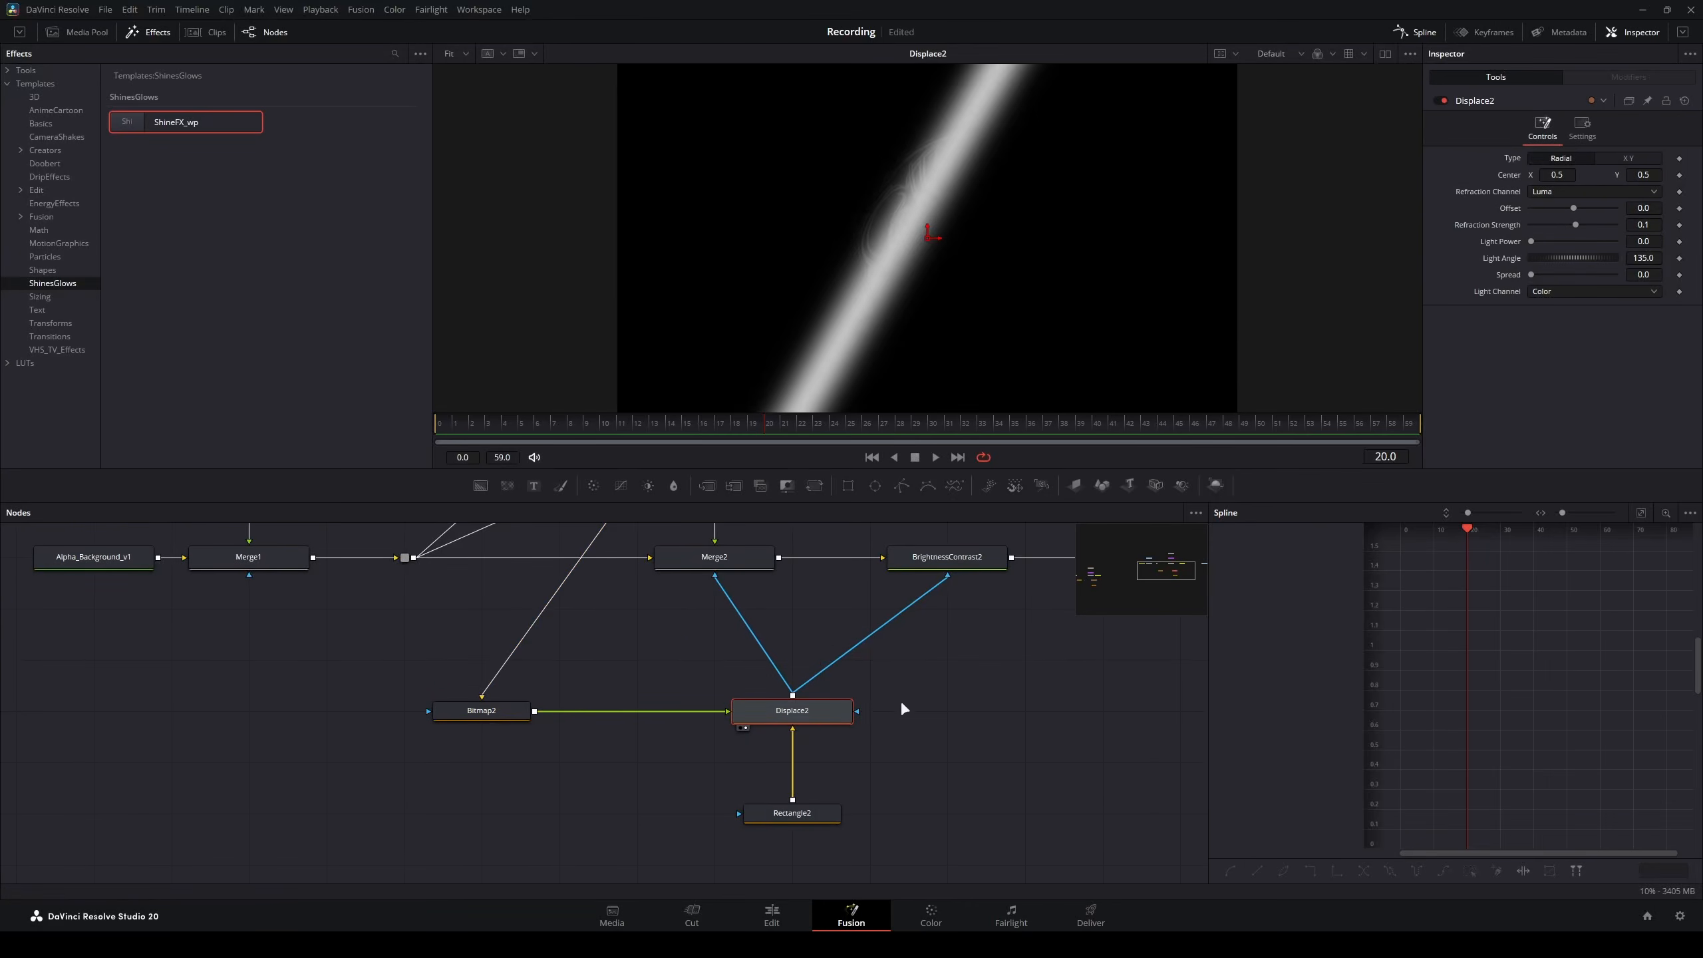
- Set Displace2's refraction strength to 1.0 and display MediaOut1 in the viewer
{"action": "double_click", "coordinate": [1643, 225]}
{"action": "type", "text": "1"}
{"action": "key", "text": "Tab"}
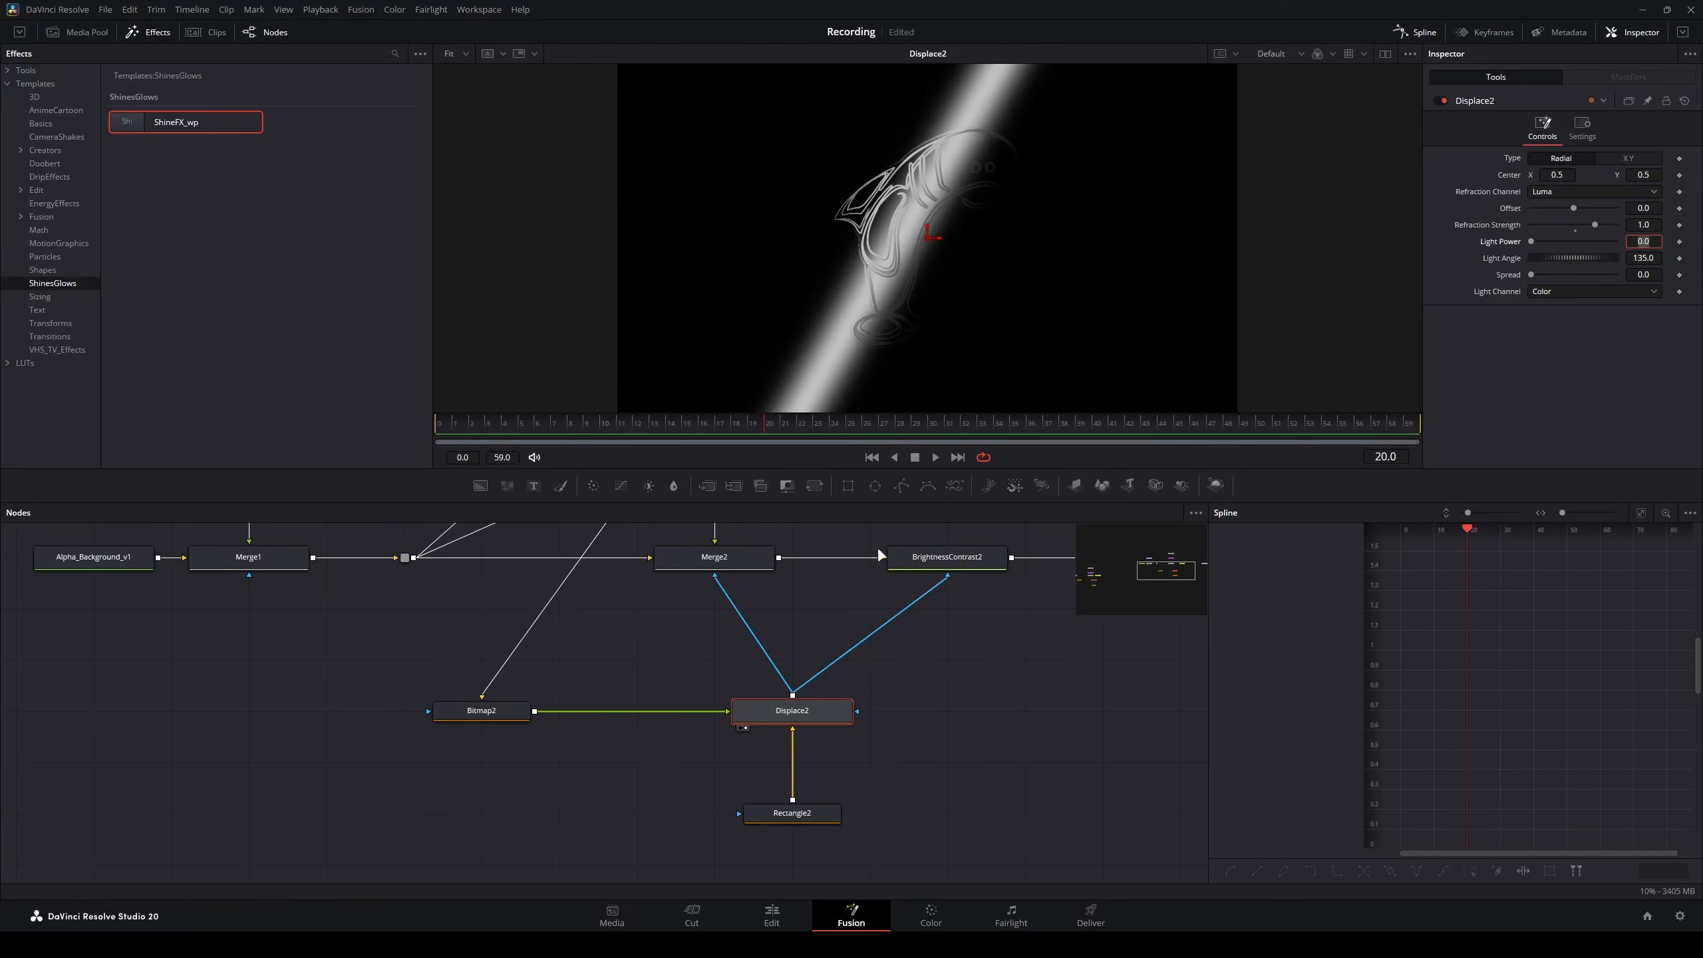
{"action": "scroll", "coordinate": [893, 650], "scroll_direction": "down", "scroll_amount": 3}
{"action": "left_click_drag", "start_coordinate": [935, 647], "coordinate": [857, 706]}
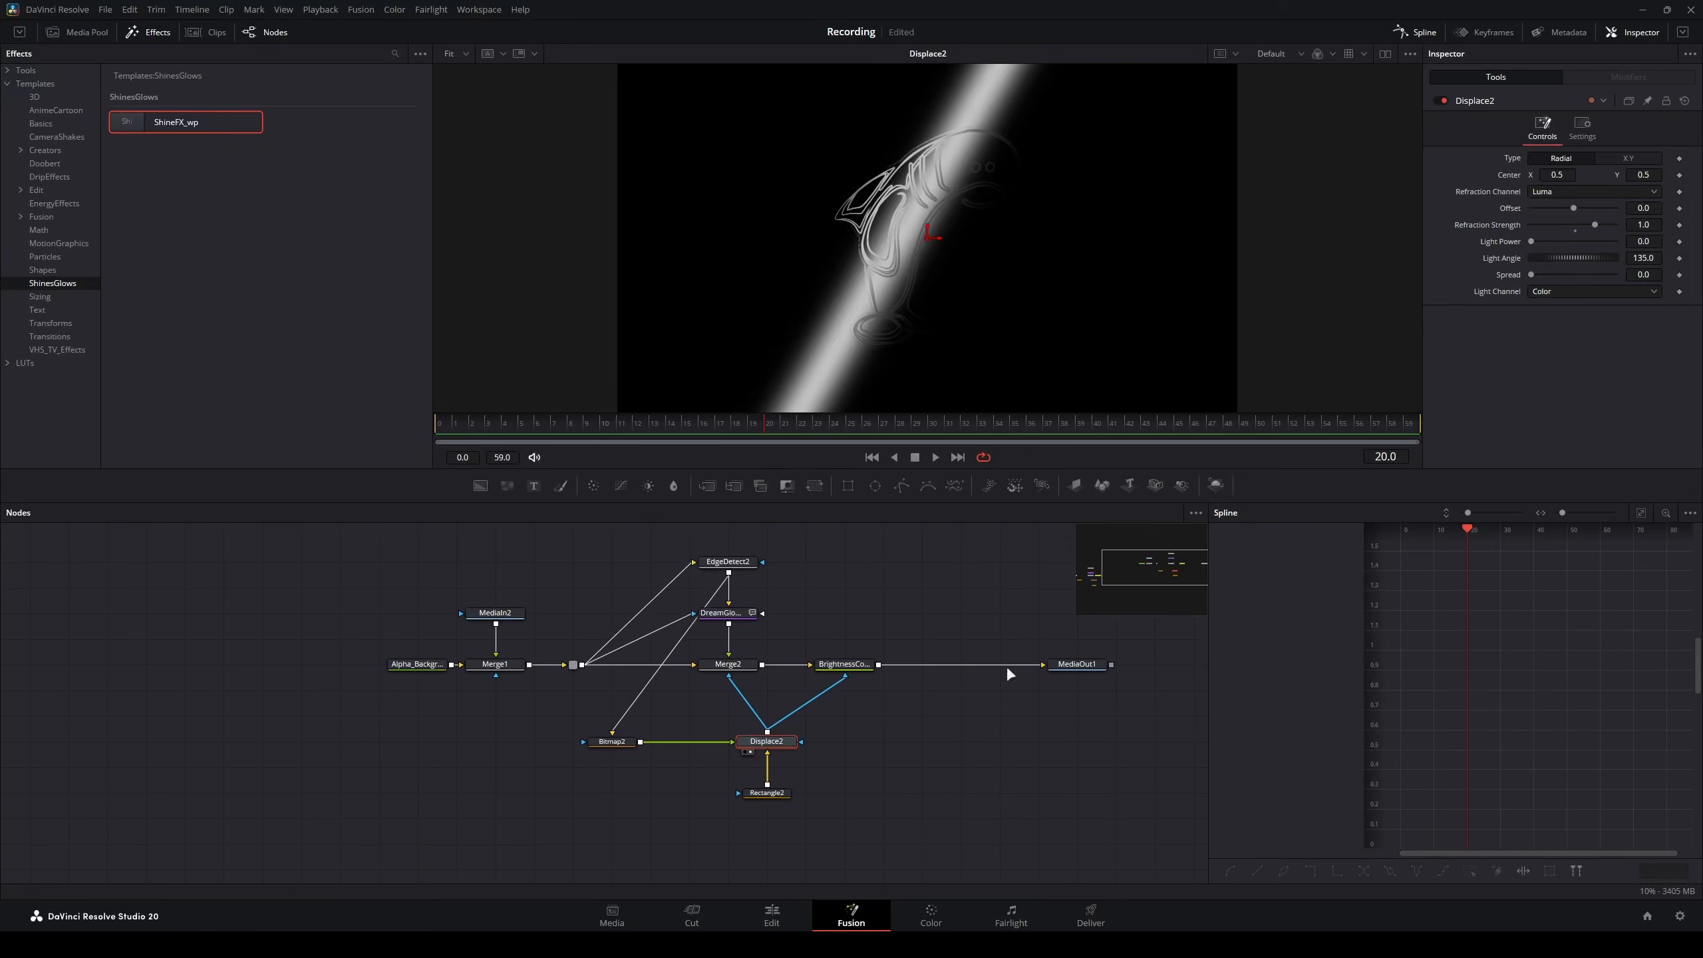
{"action": "left_click", "coordinate": [1078, 665]}
{"action": "key", "text": "1"}
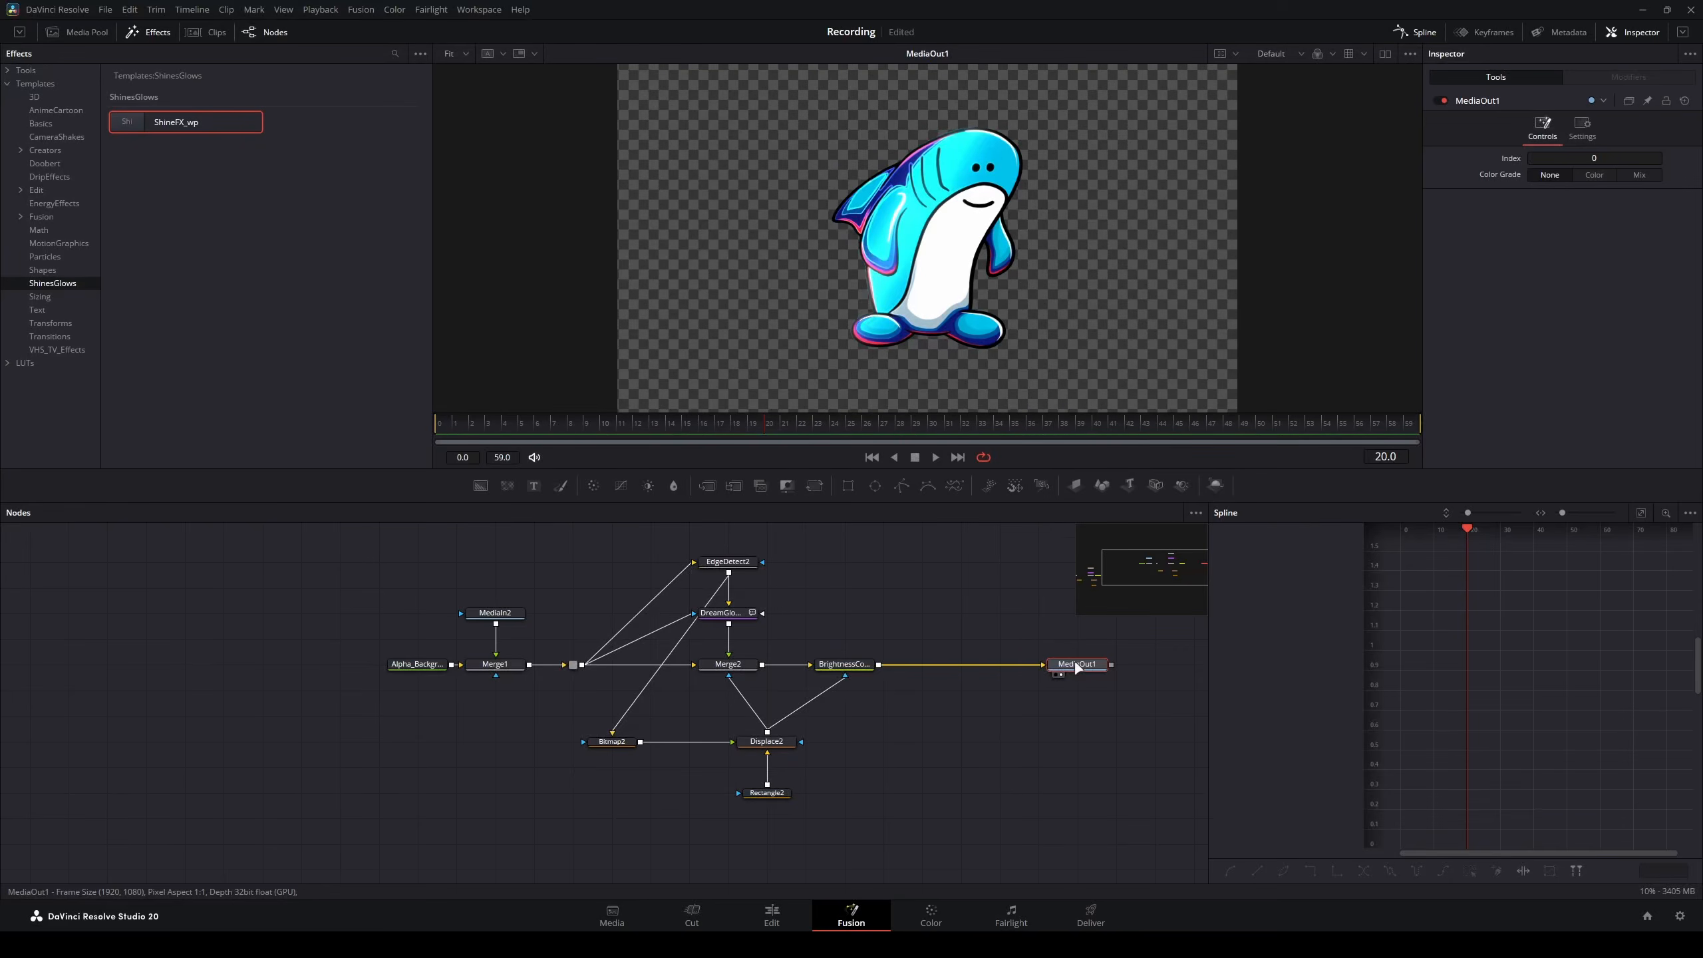
- Shift Rectangle2's center X back and forth across the shark to inspect the displaced light along its edges
{"action": "scroll", "coordinate": [897, 241], "scroll_direction": "up", "scroll_amount": 2}
{"action": "scroll", "coordinate": [835, 256], "scroll_direction": "down", "scroll_amount": 1}
{"action": "left_click", "coordinate": [772, 795]}
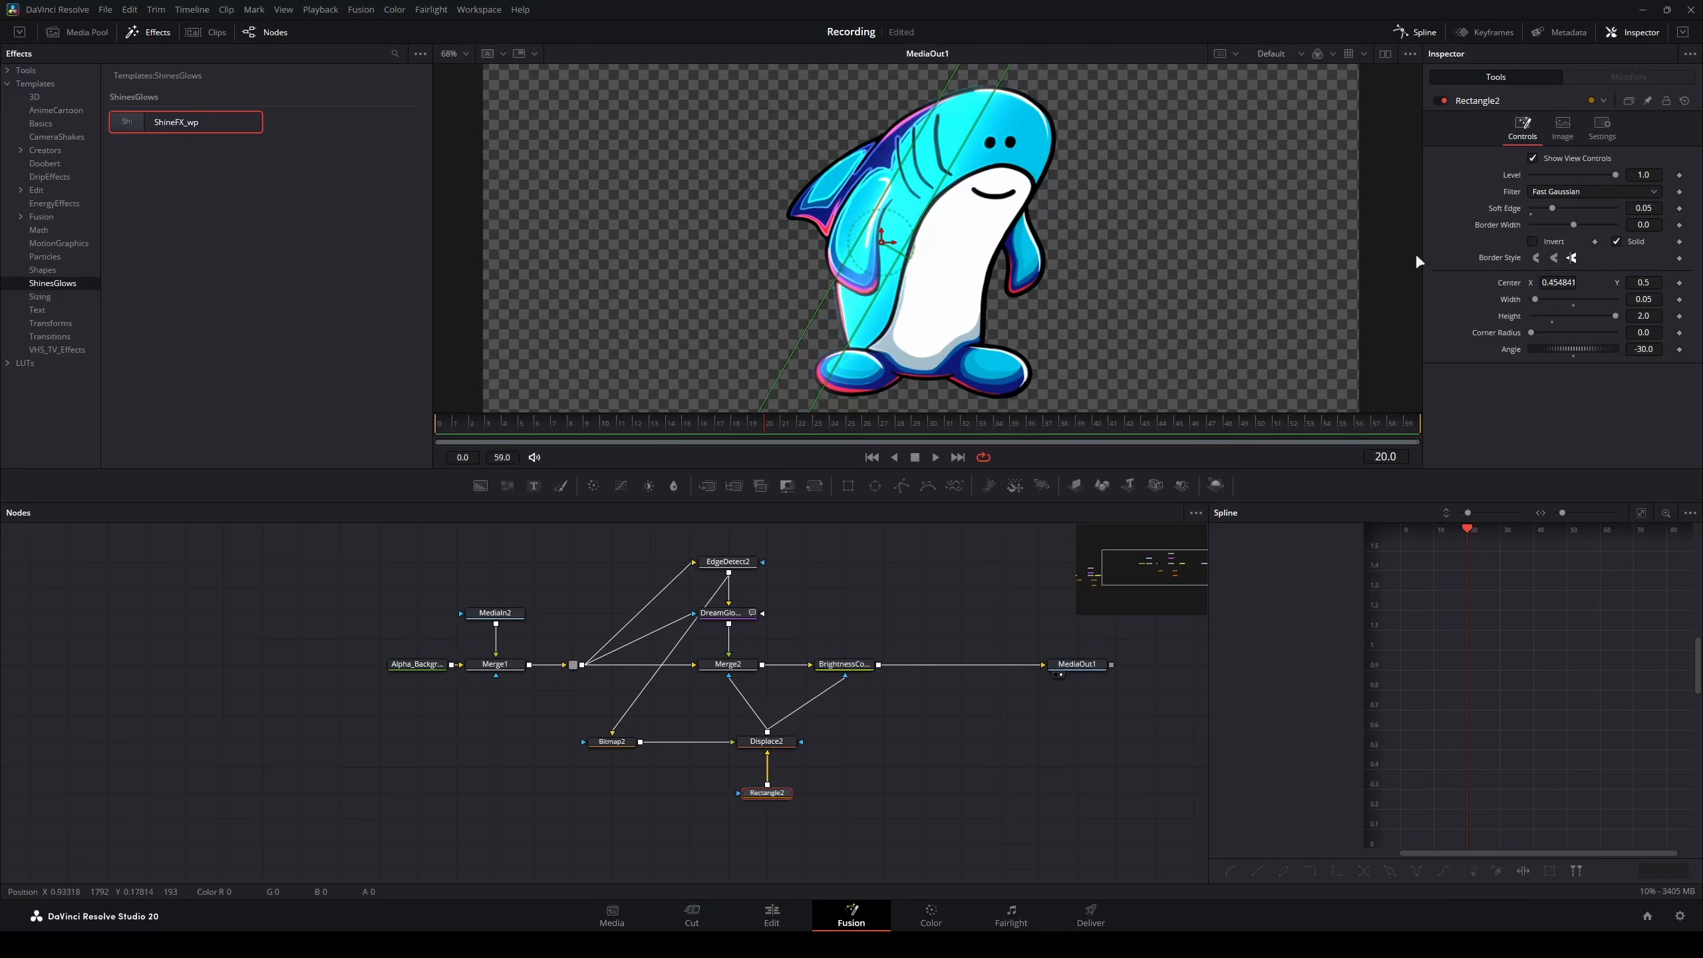
{"action": "left_click_drag", "start_coordinate": [1554, 283], "coordinate": [1613, 283]}
{"action": "scroll", "coordinate": [919, 176], "scroll_direction": "up", "scroll_amount": 3}
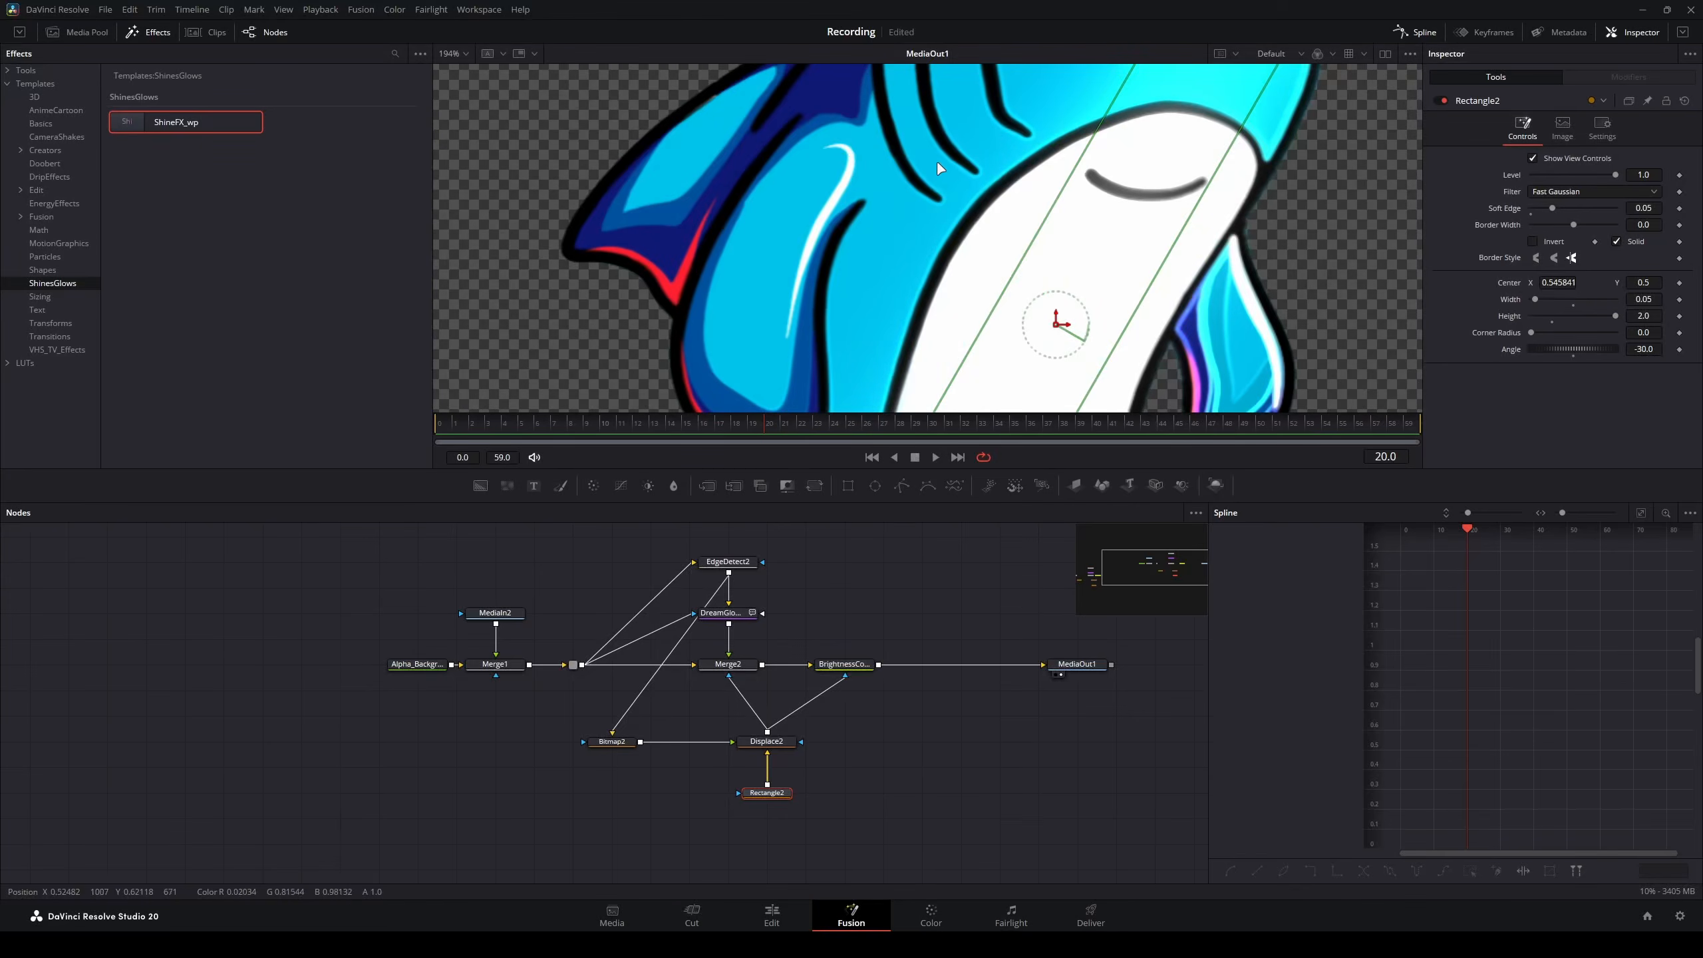
{"action": "scroll", "coordinate": [937, 161], "scroll_direction": "down", "scroll_amount": 3}
{"action": "scroll", "coordinate": [874, 164], "scroll_direction": "up", "scroll_amount": 1}
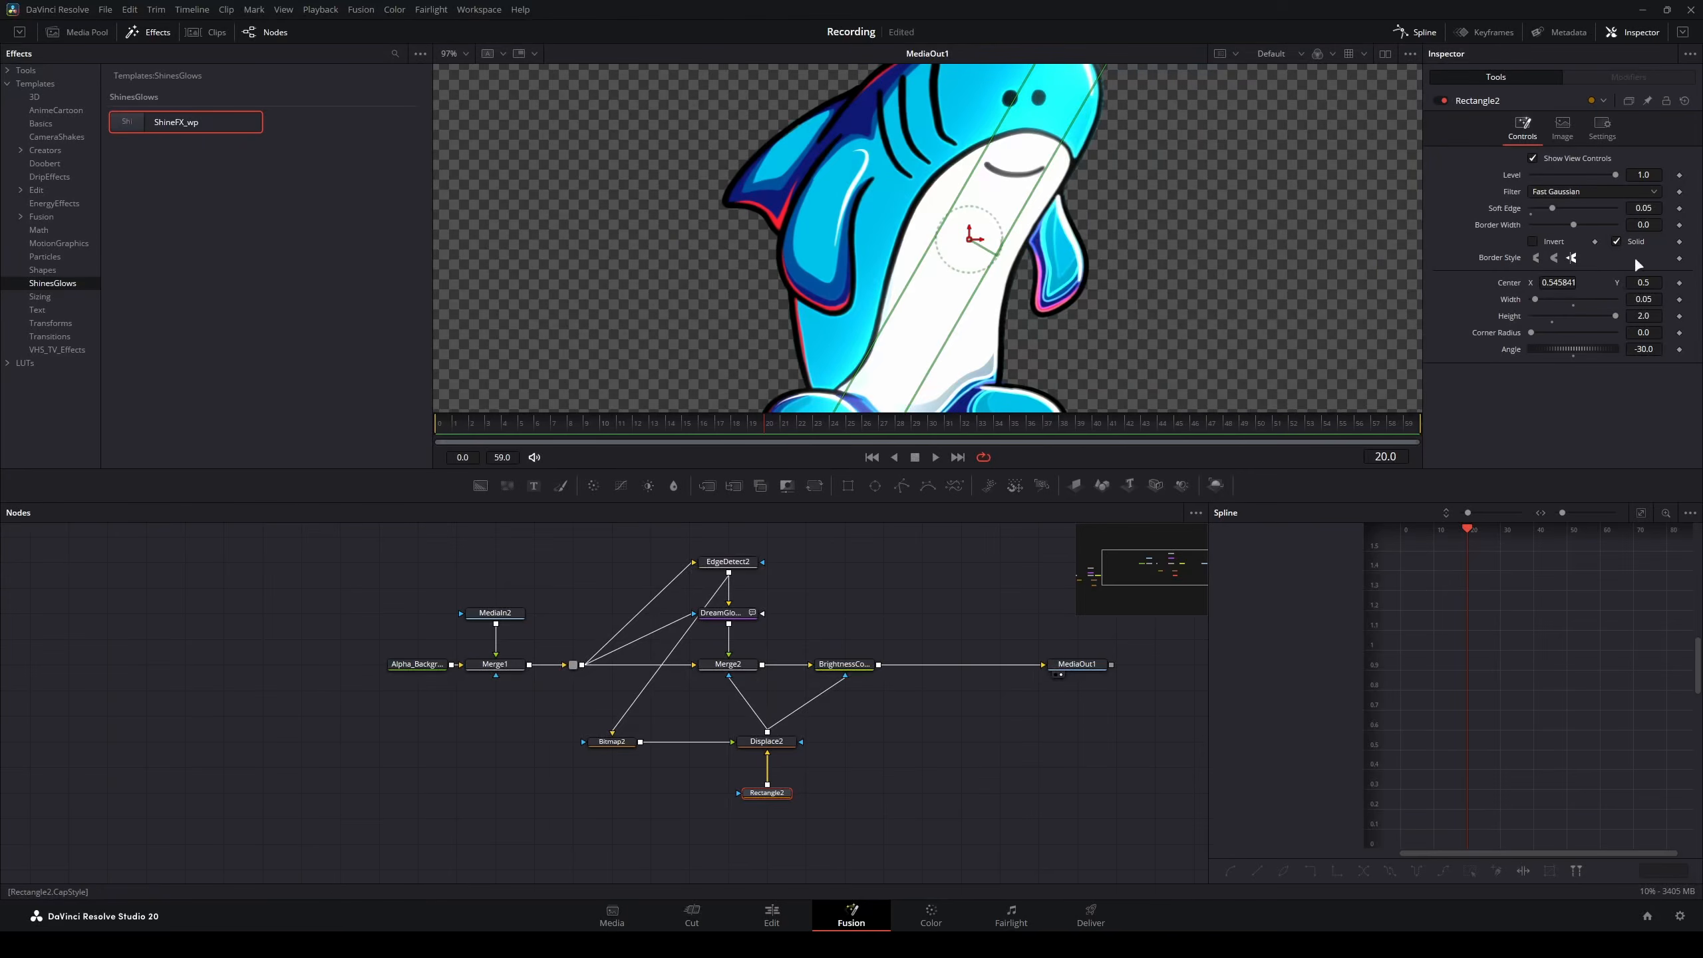
{"action": "left_click_drag", "start_coordinate": [1572, 282], "coordinate": [1537, 283]}
{"action": "scroll", "coordinate": [935, 212], "scroll_direction": "down", "scroll_amount": 1}
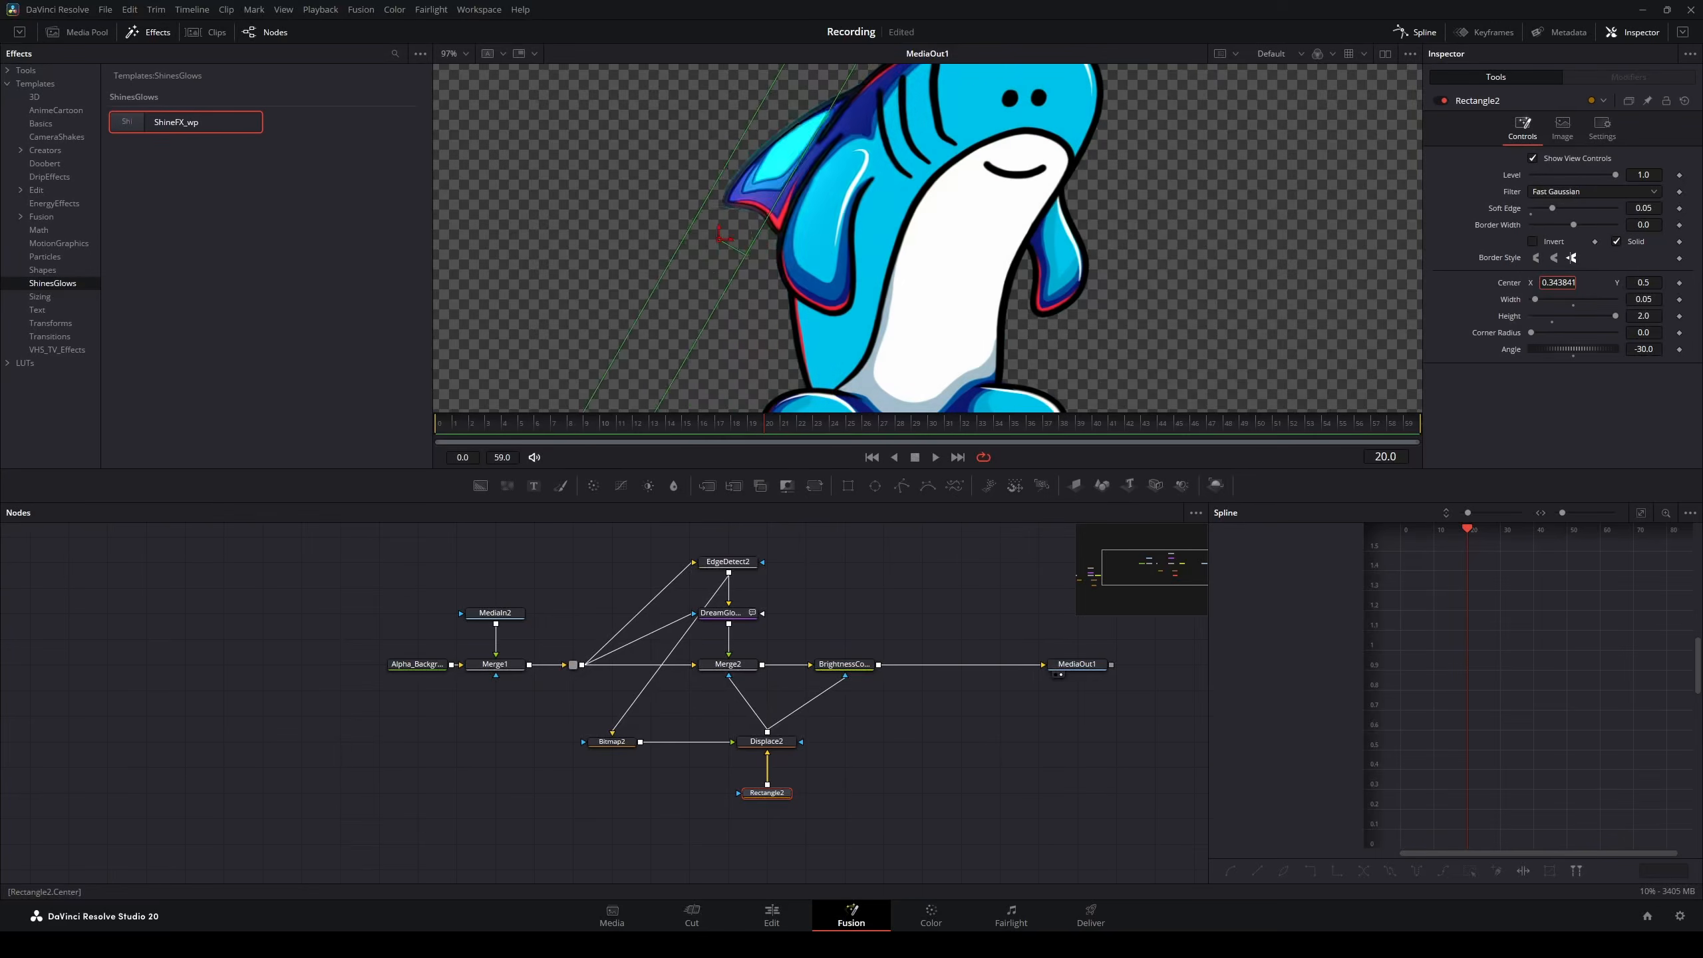
{"action": "scroll", "coordinate": [936, 212], "scroll_direction": "up", "scroll_amount": 1}
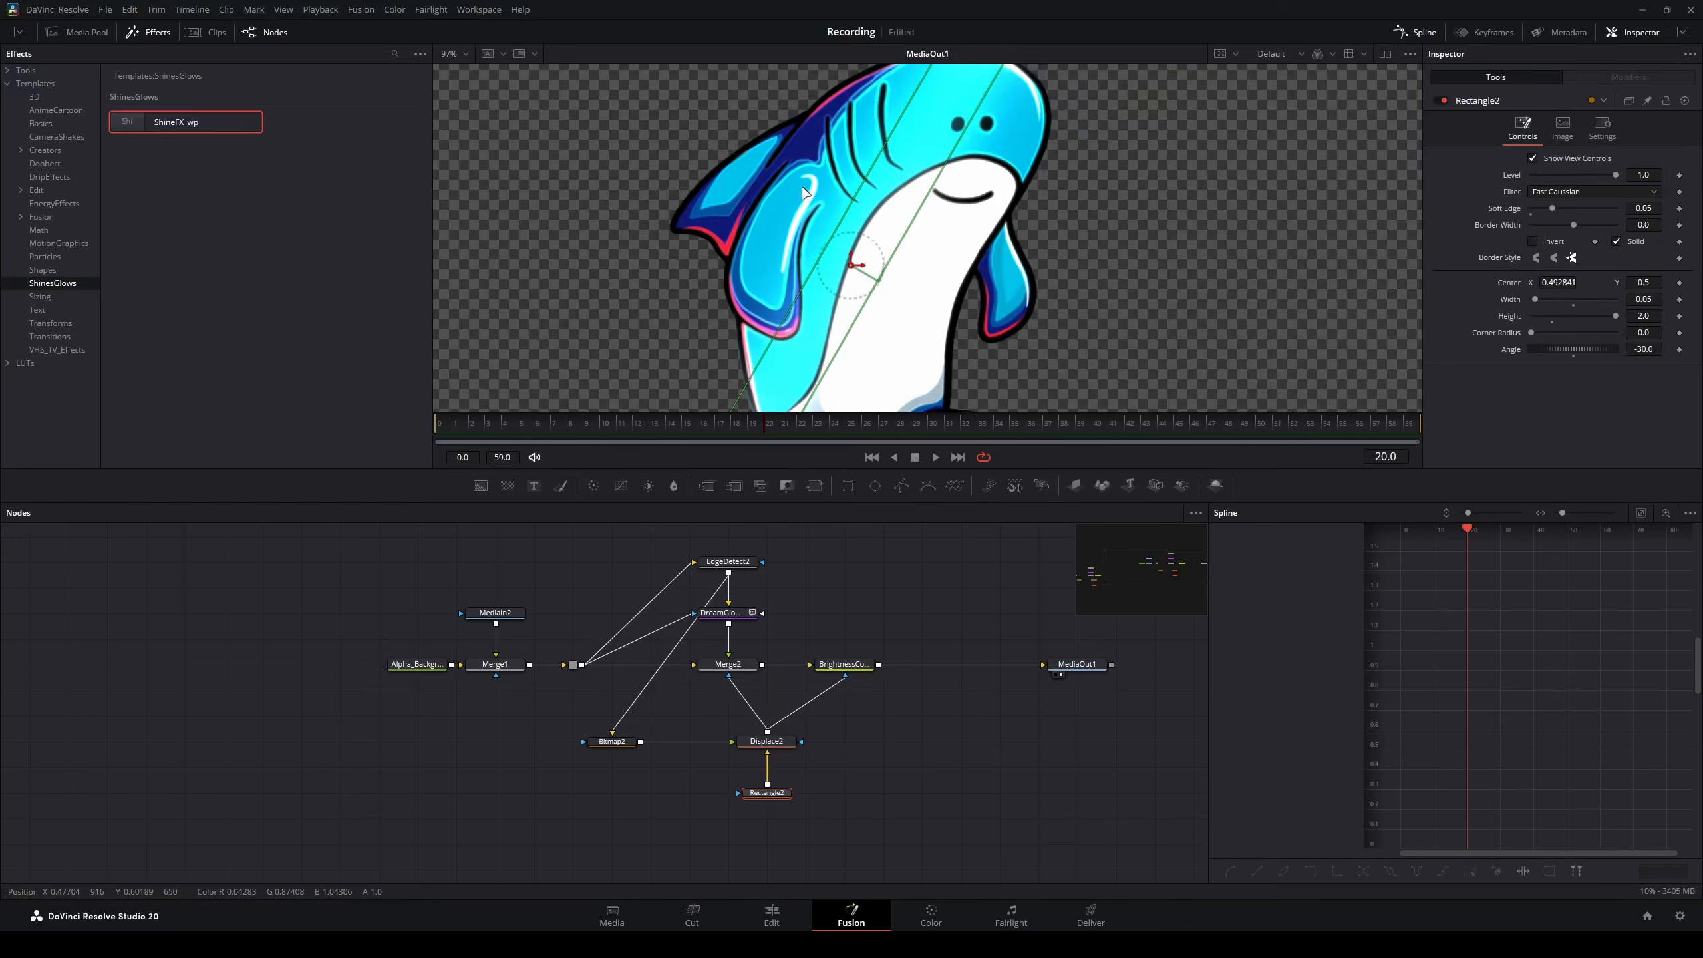
- Try a refraction strength of 0.1 on Displace2 for comparison, then restore it to 1.0
{"action": "left_click", "coordinate": [768, 742]}
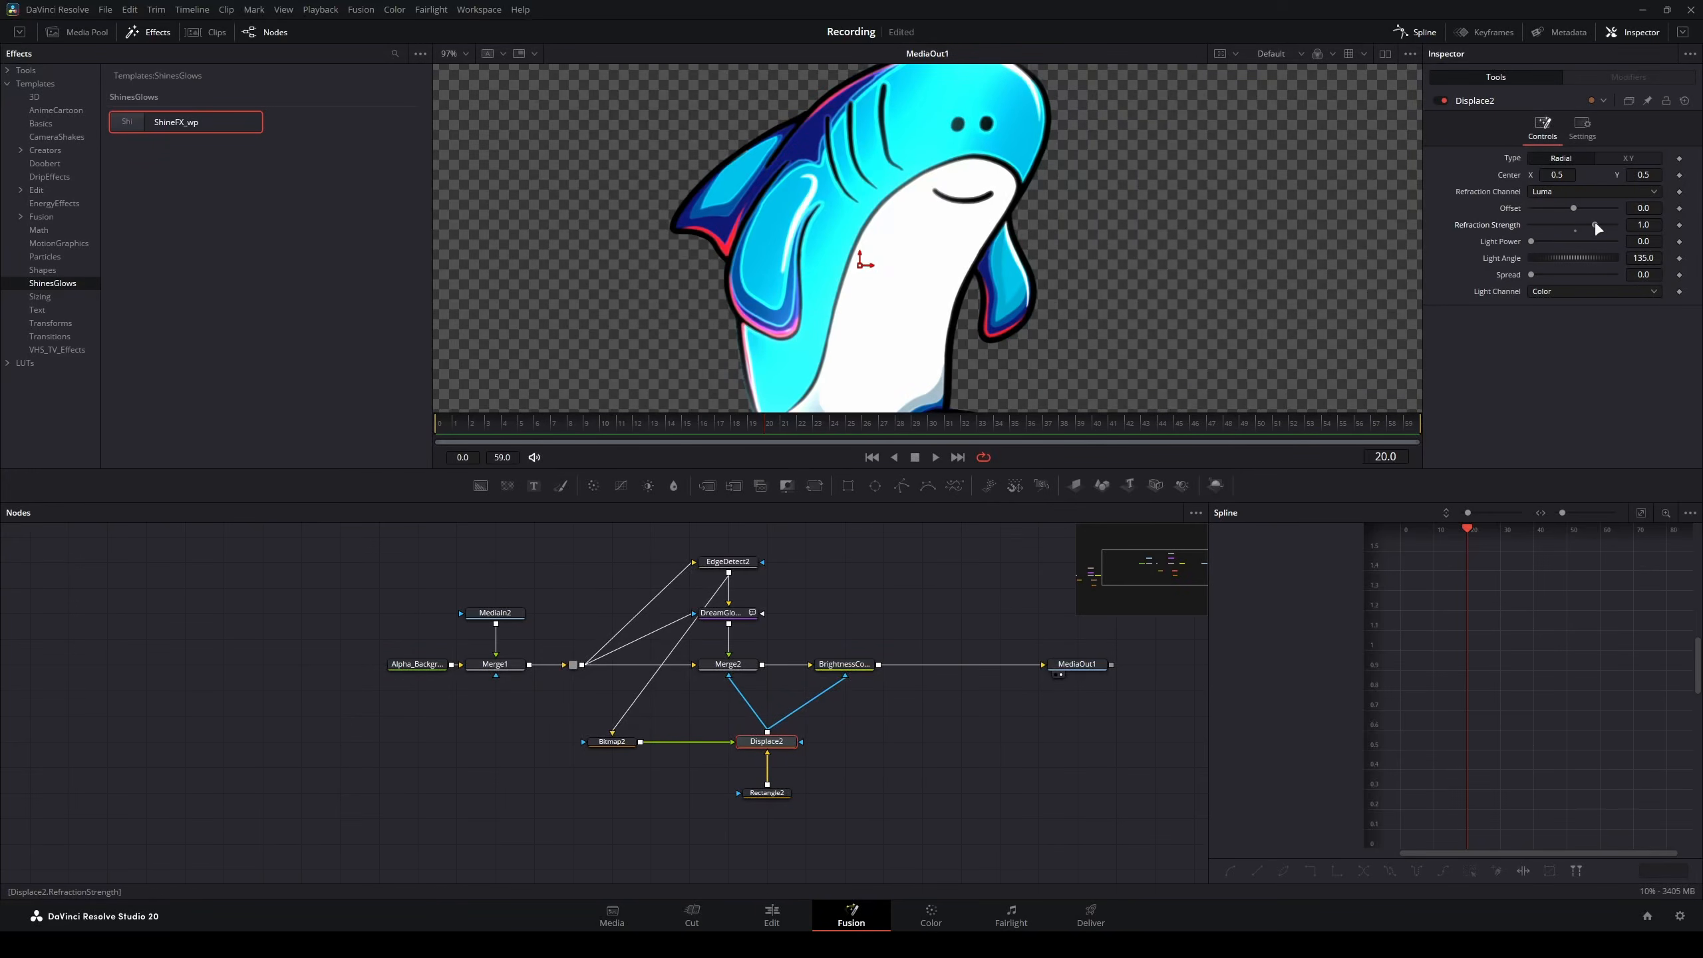
{"action": "left_click_drag", "start_coordinate": [1594, 225], "coordinate": [1576, 225]}
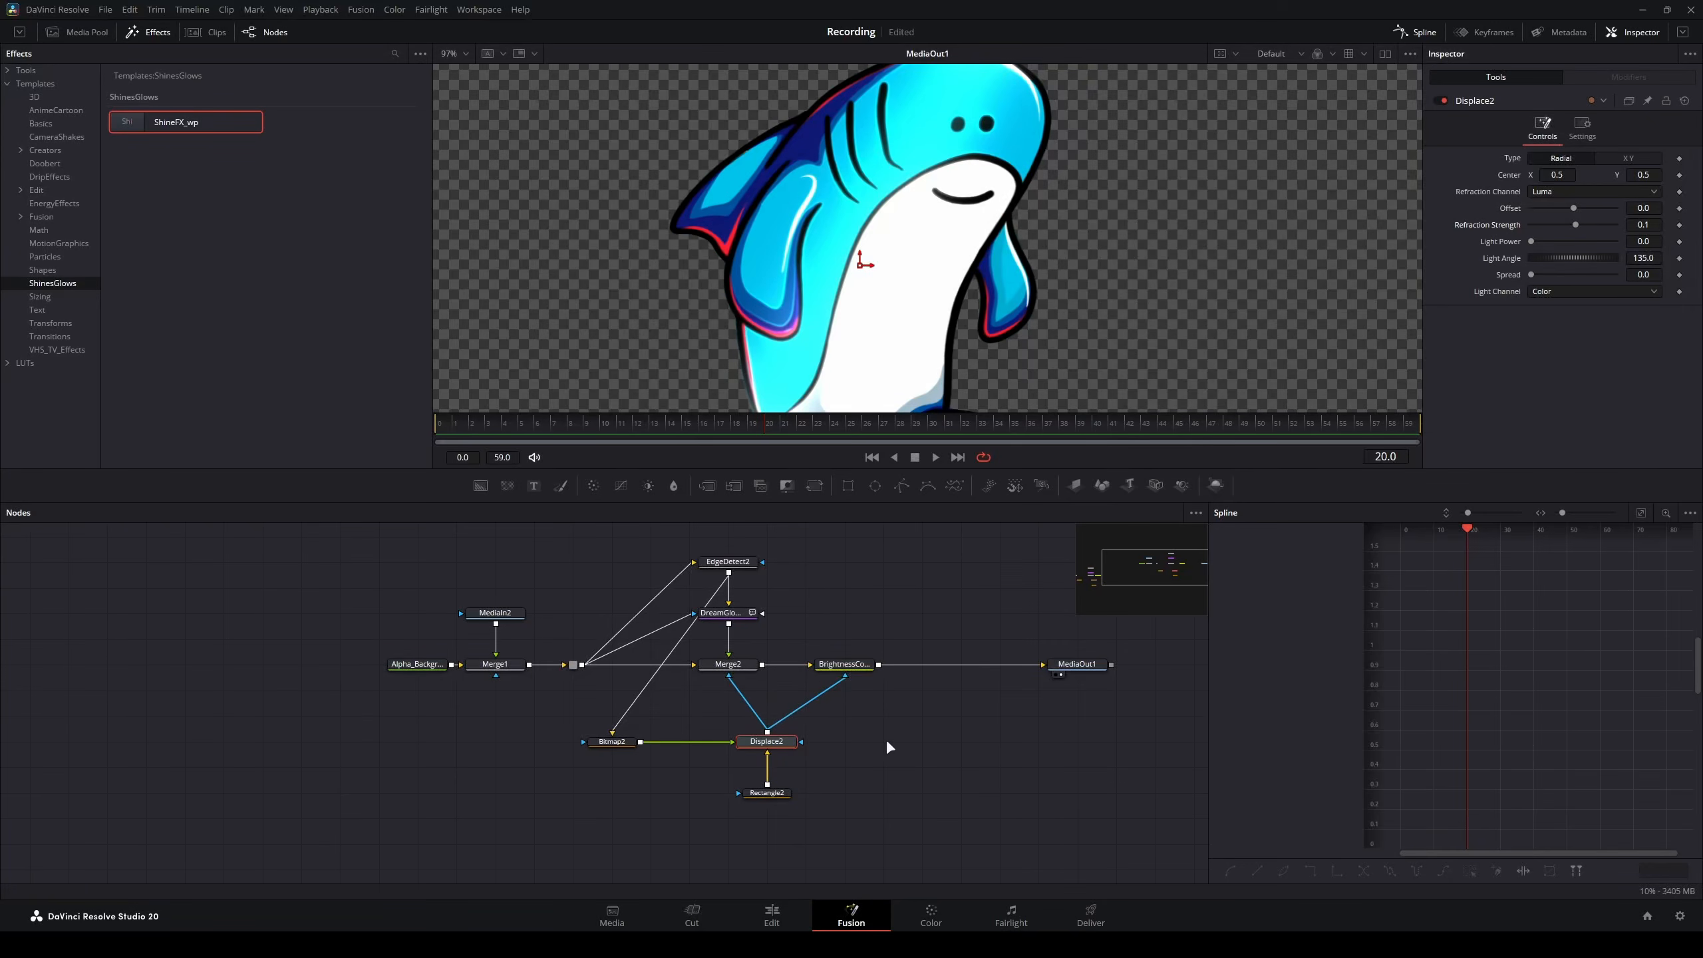
{"action": "left_click", "coordinate": [1643, 225]}
{"action": "type", "text": "1"}
{"action": "key", "text": "Tab"}
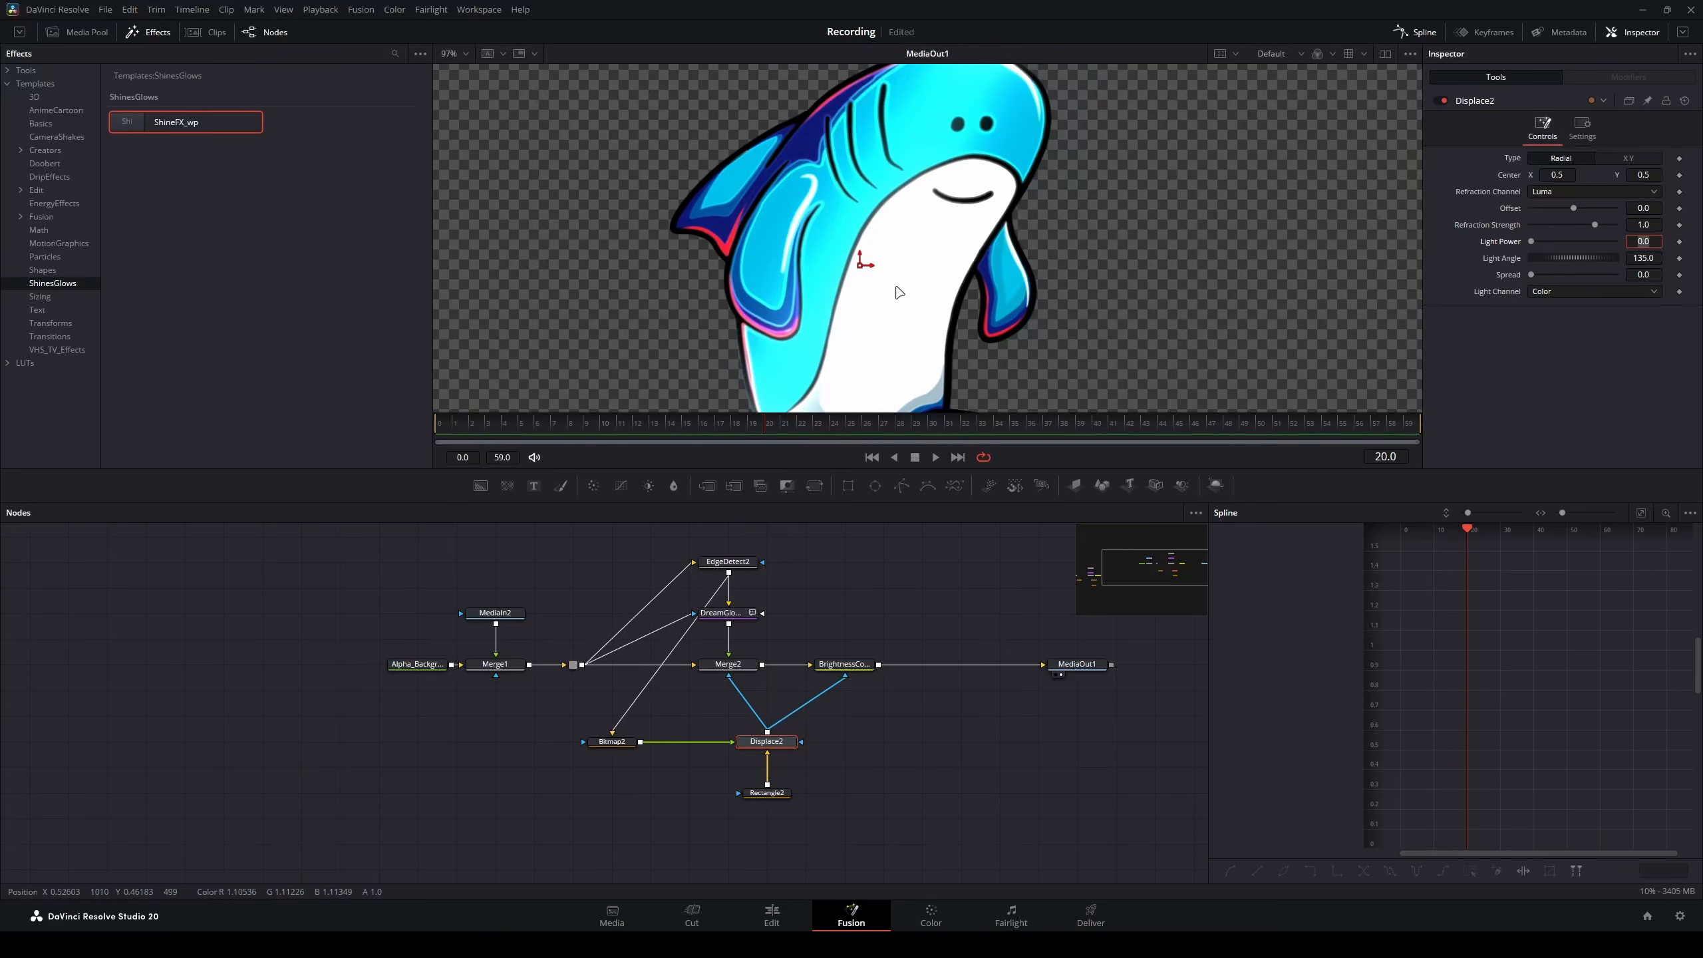
- Sweep Rectangle2's center X across the whole shark and leave it at 0.484841
{"action": "scroll", "coordinate": [898, 290], "scroll_direction": "down", "scroll_amount": 2}
{"action": "scroll", "coordinate": [880, 290], "scroll_direction": "down", "scroll_amount": 2}
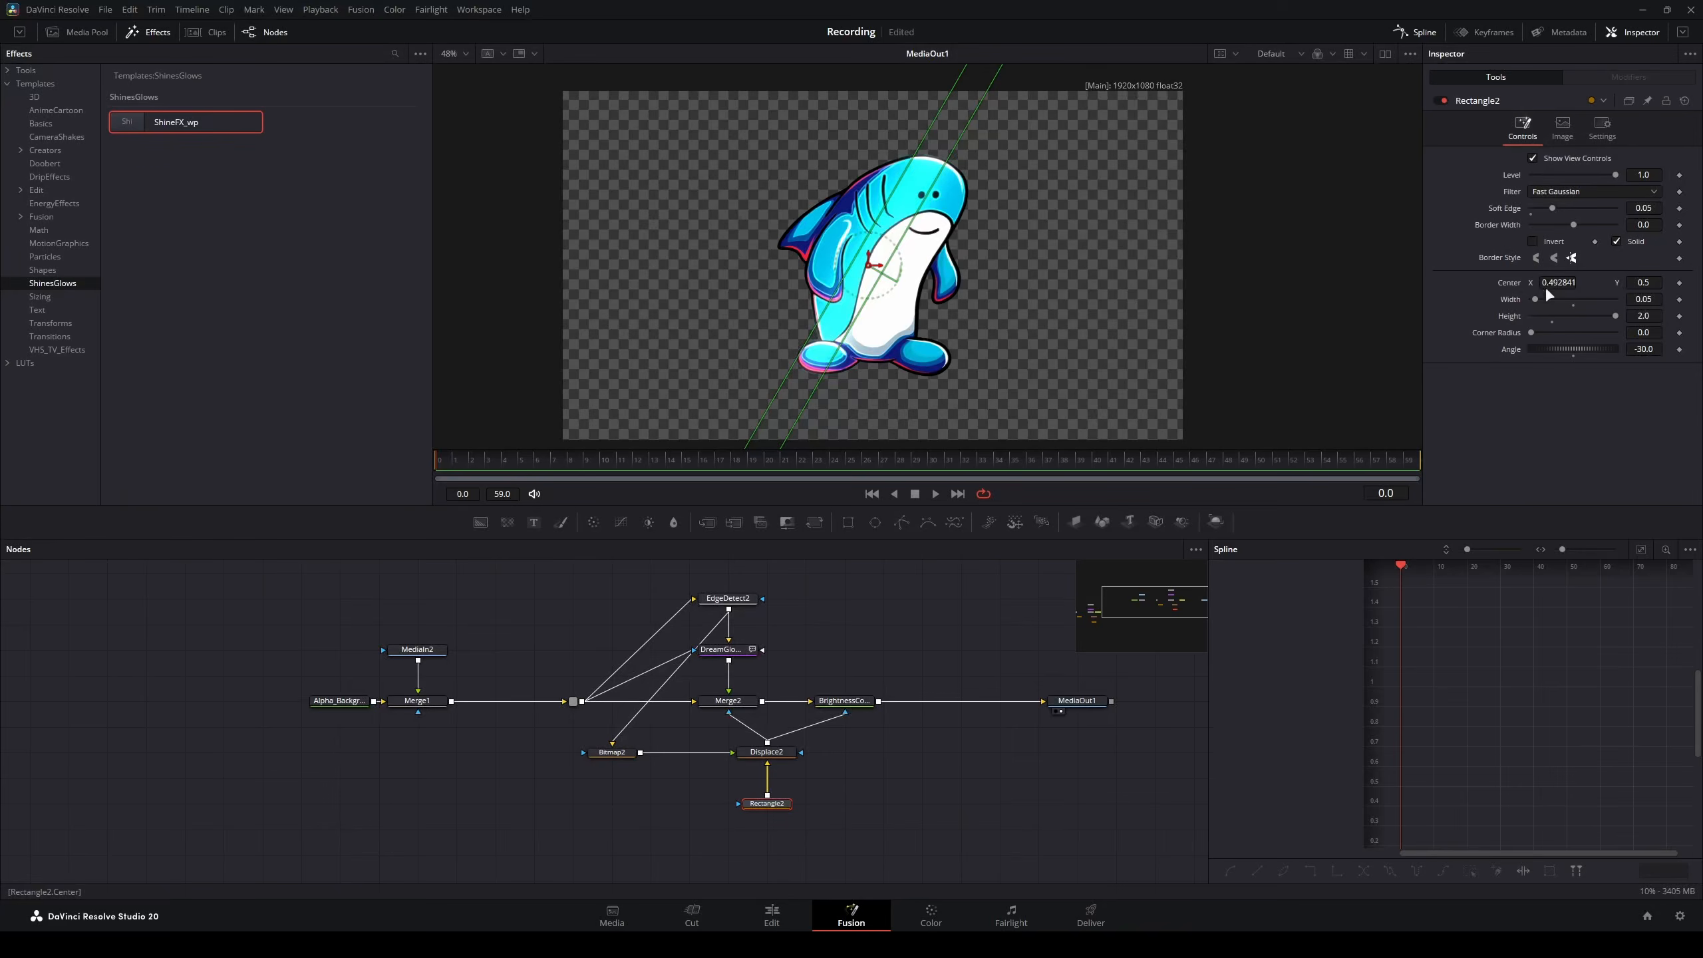
{"action": "left_click_drag", "start_coordinate": [1545, 287], "coordinate": [1470, 287]}
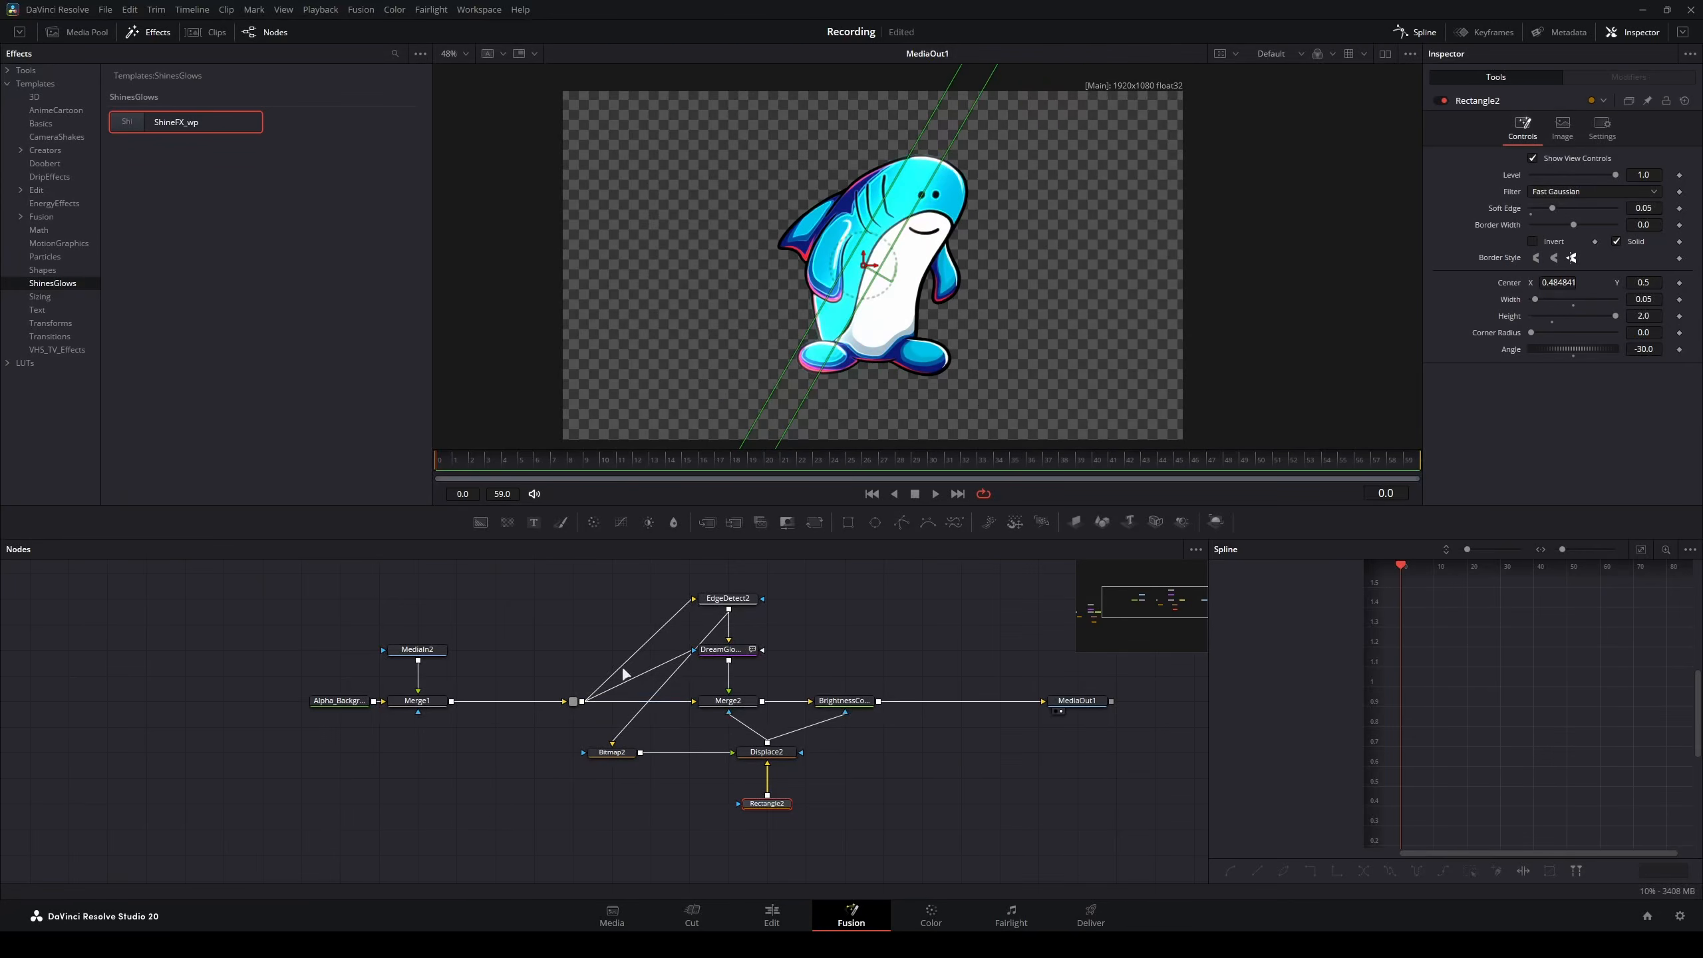
- Select all shine effect nodes from the pipe router through BrightnessContrast2 and Rectangle2, and create a macro from them
{"action": "left_click_drag", "start_coordinate": [540, 564], "coordinate": [966, 889]}
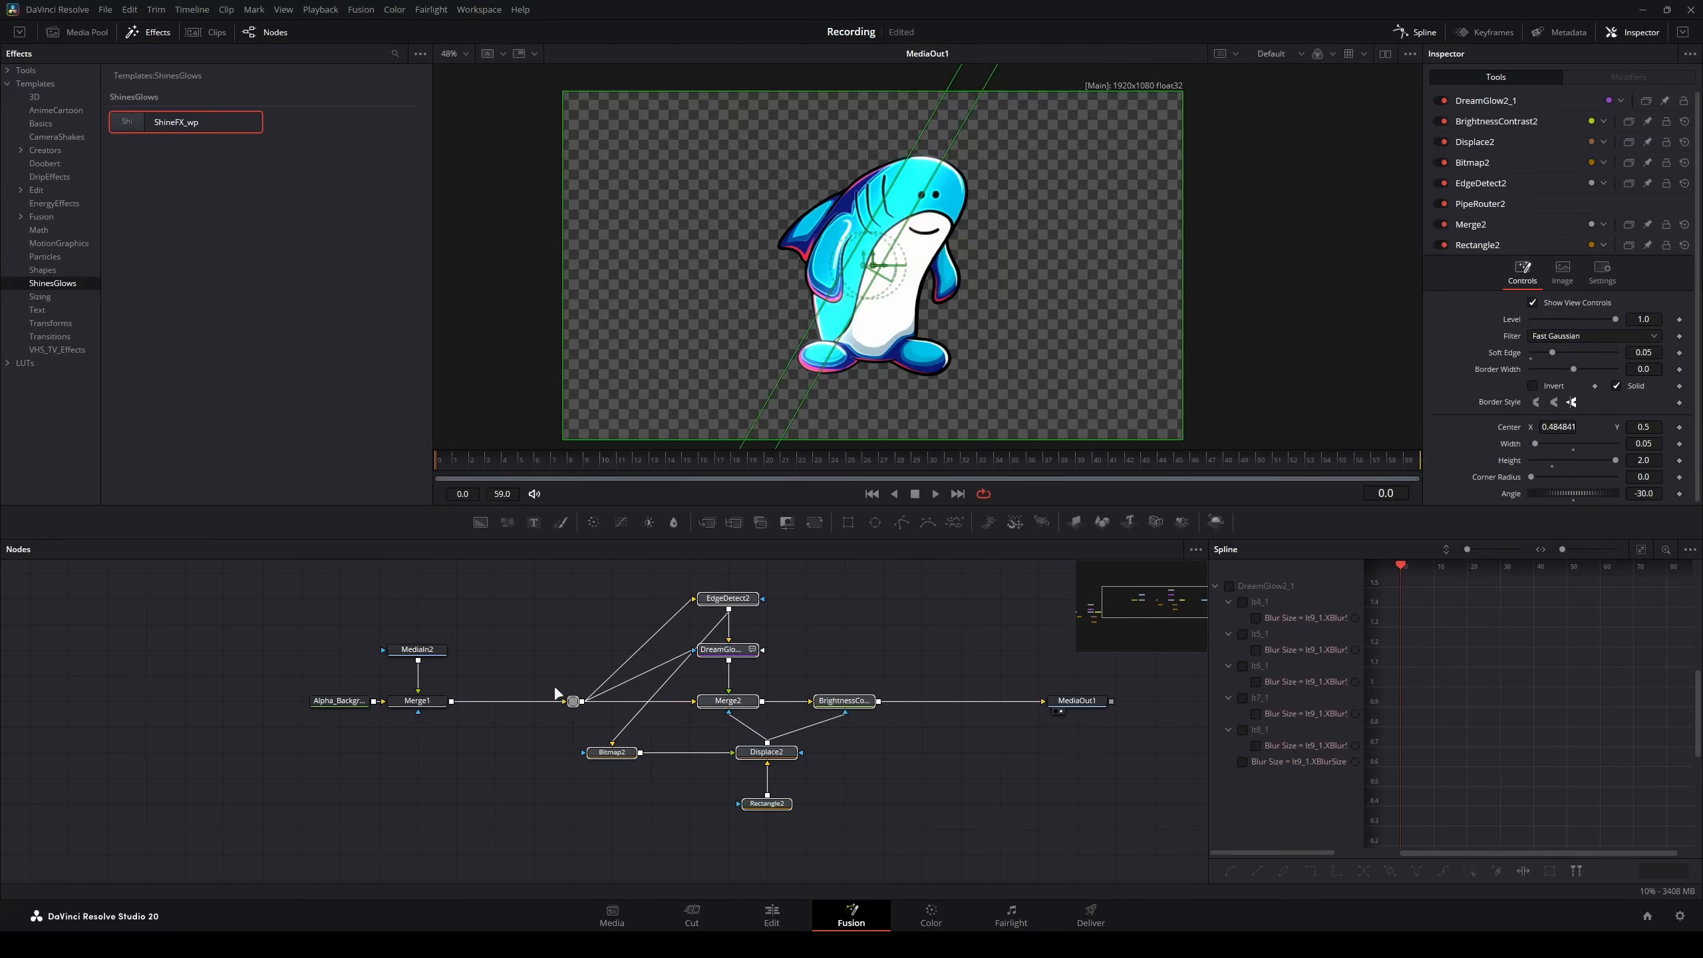
{"action": "left_click", "coordinate": [573, 702]}
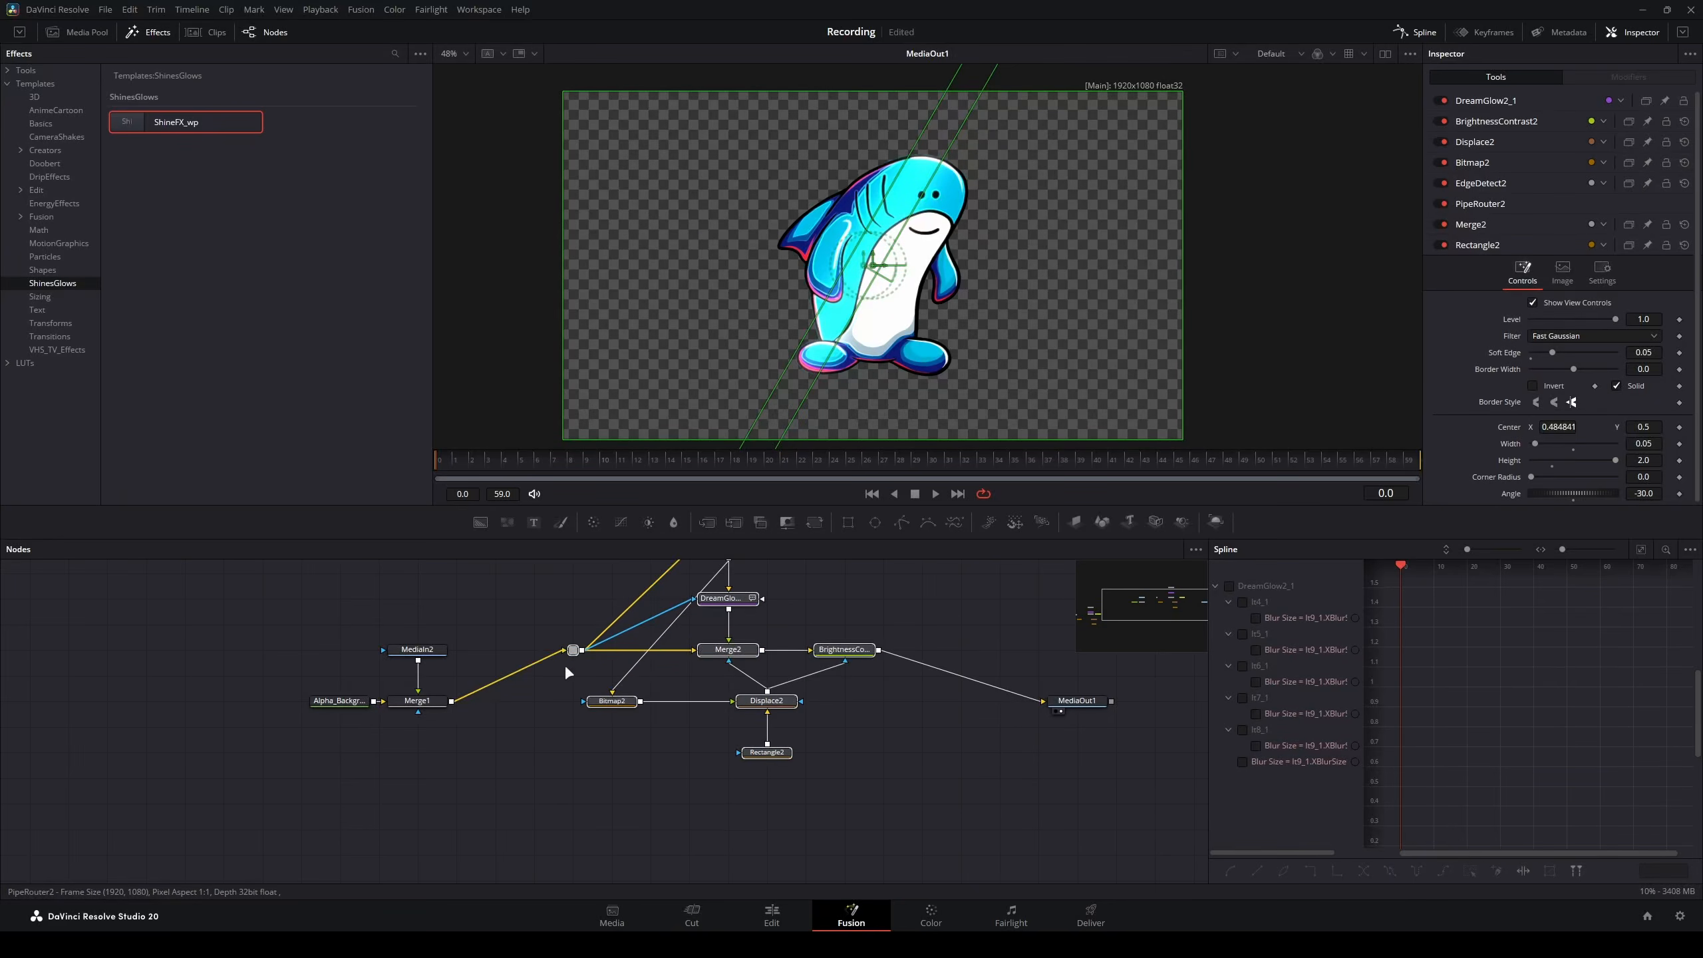
{"action": "left_click", "coordinate": [725, 703]}
{"action": "right_click", "coordinate": [725, 703]}
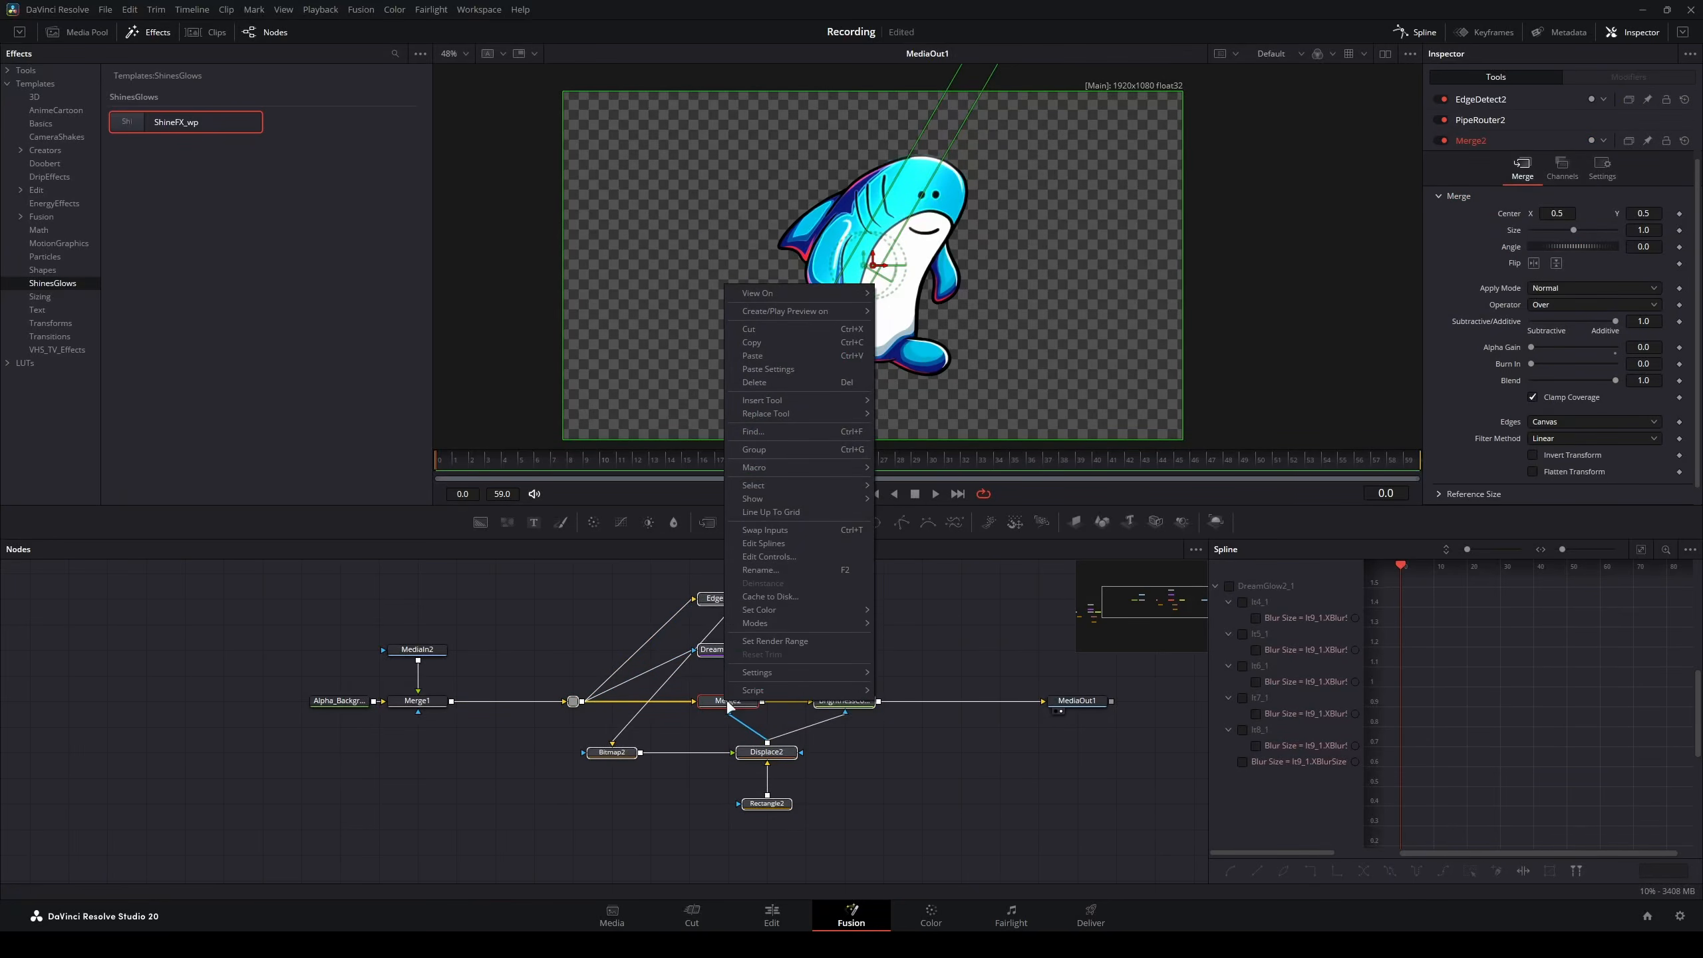
{"action": "mouse_move", "coordinate": [804, 478]}
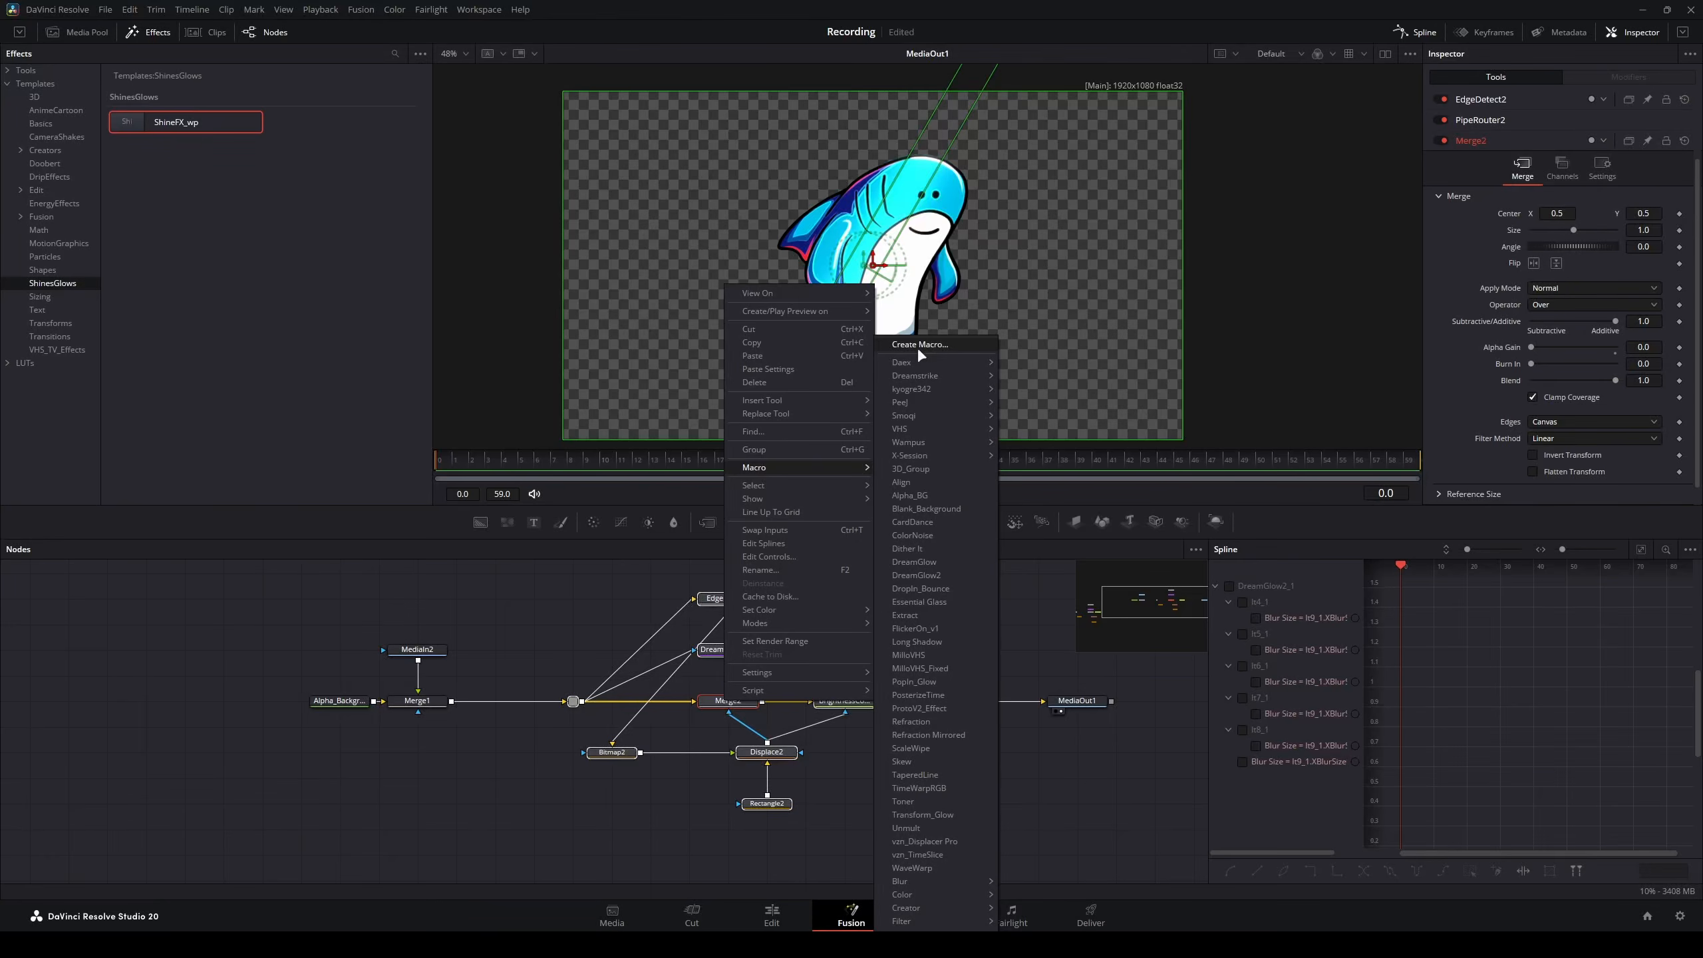
{"action": "left_click", "coordinate": [917, 346]}
{"action": "left_click_drag", "start_coordinate": [412, 45], "coordinate": [882, 208]}
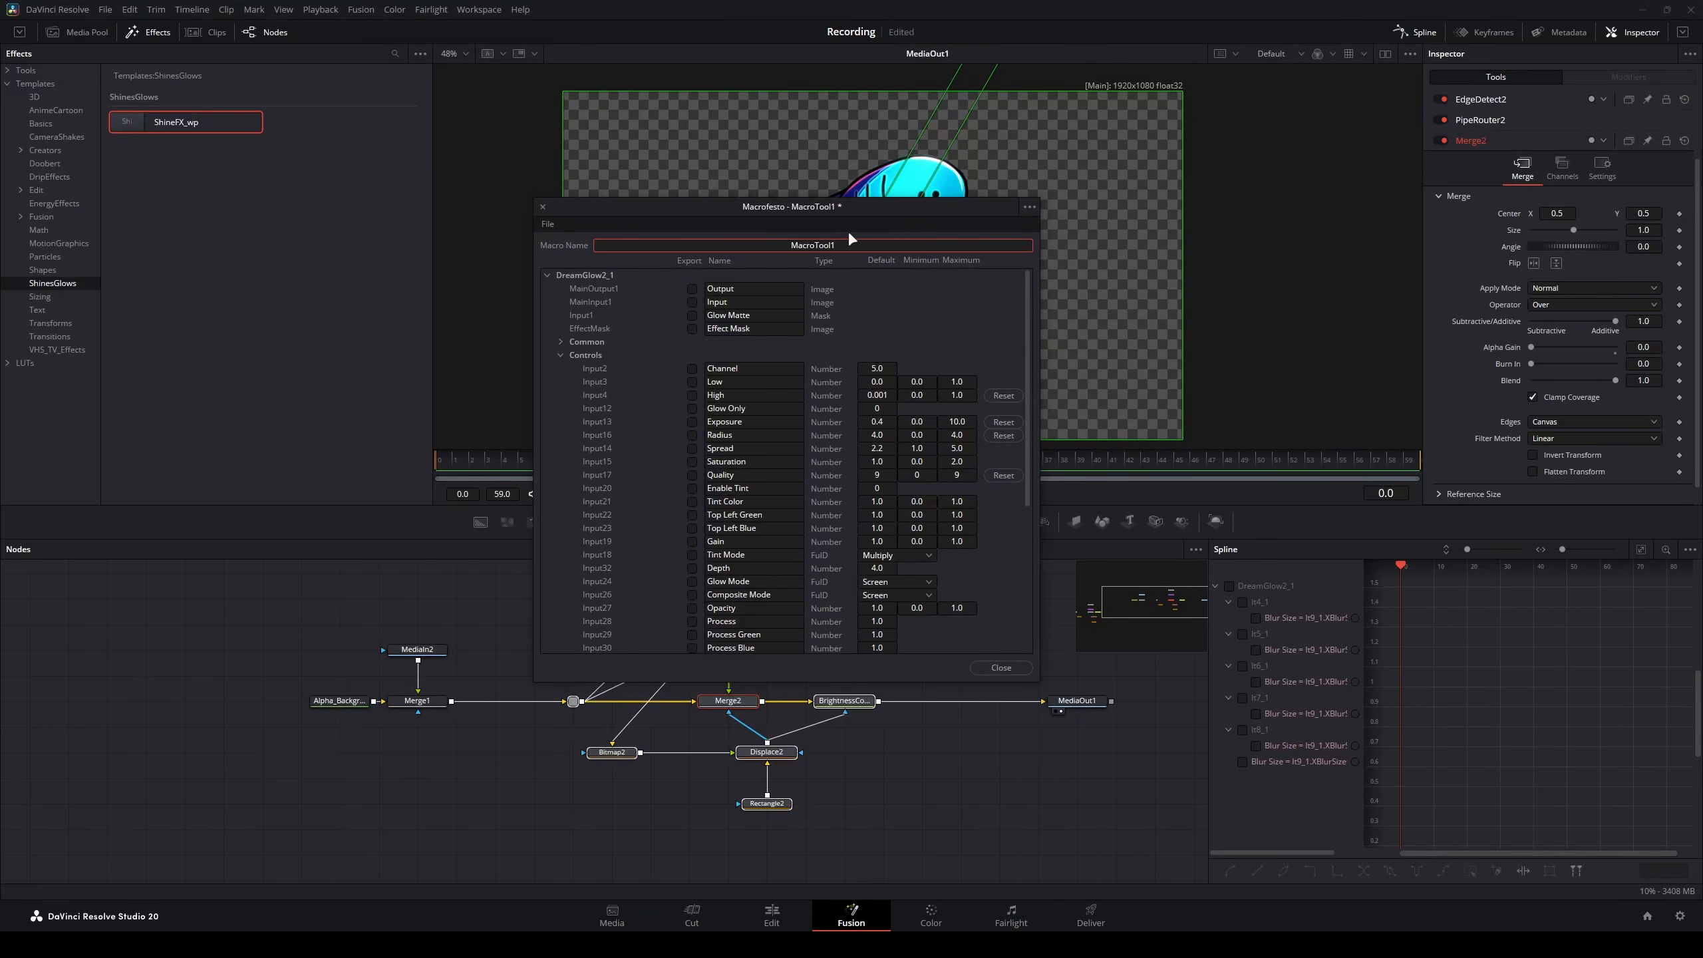
- Examine DreamGlow2_1's parameters in the macro editor alongside the node's own controls
{"action": "left_click", "coordinate": [562, 355]}
{"action": "left_click", "coordinate": [561, 368]}
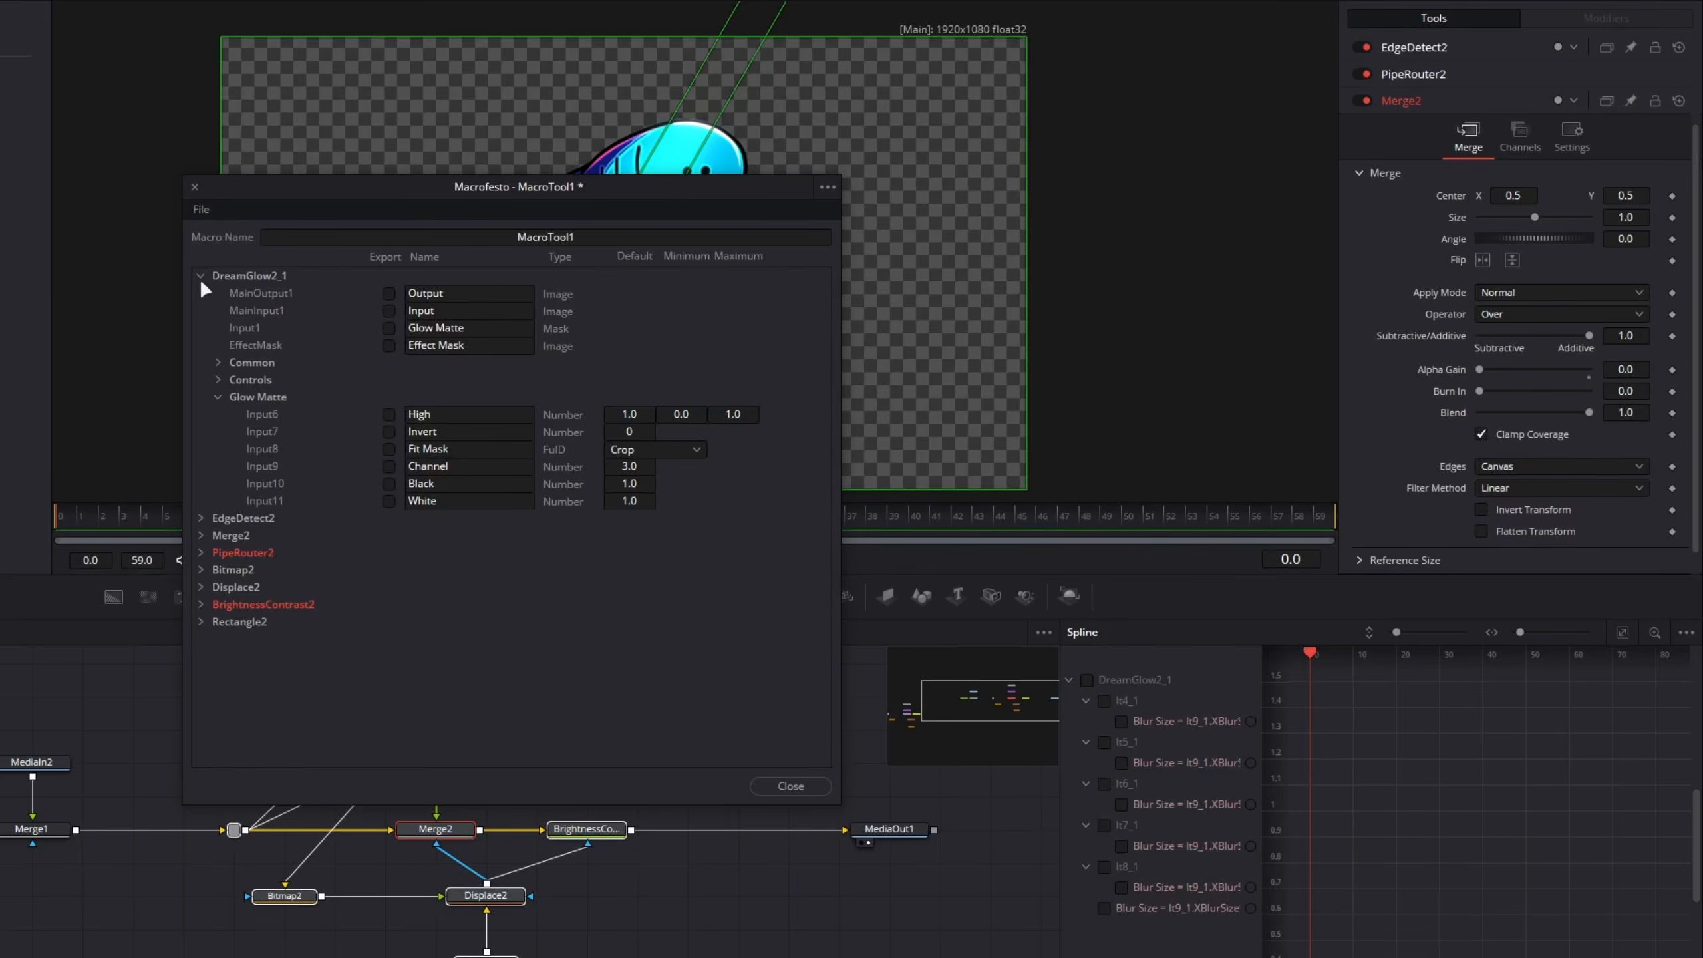
{"action": "left_click_drag", "start_coordinate": [330, 189], "coordinate": [457, 42]}
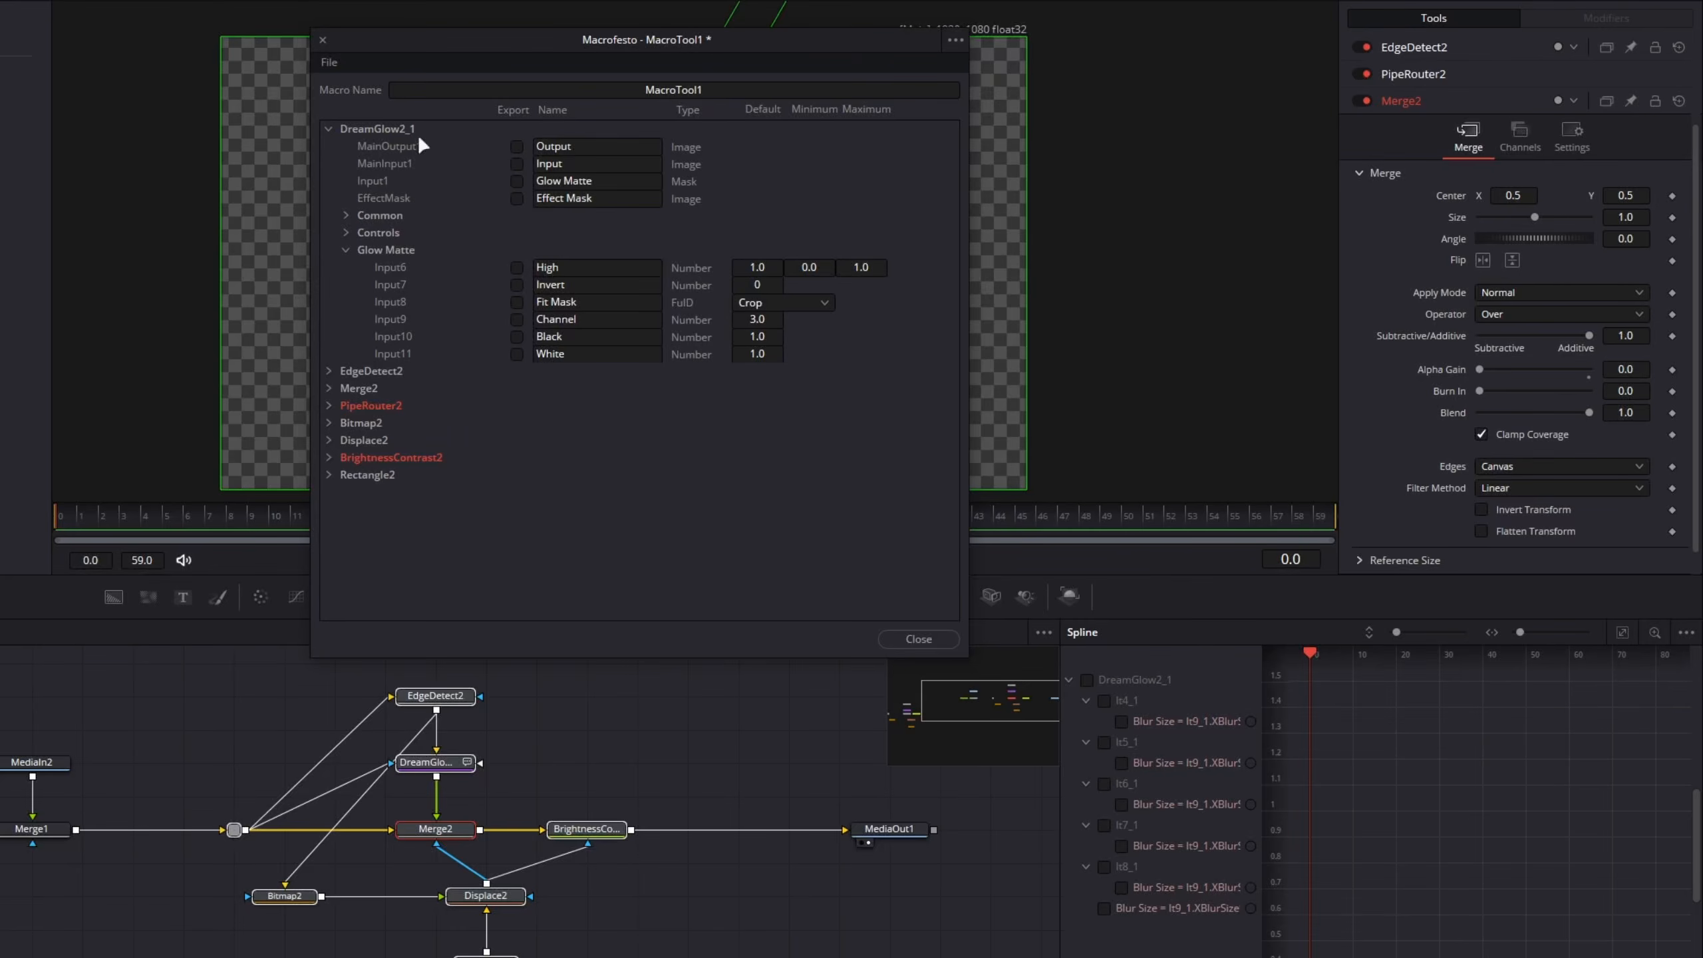
{"action": "left_click", "coordinate": [429, 763]}
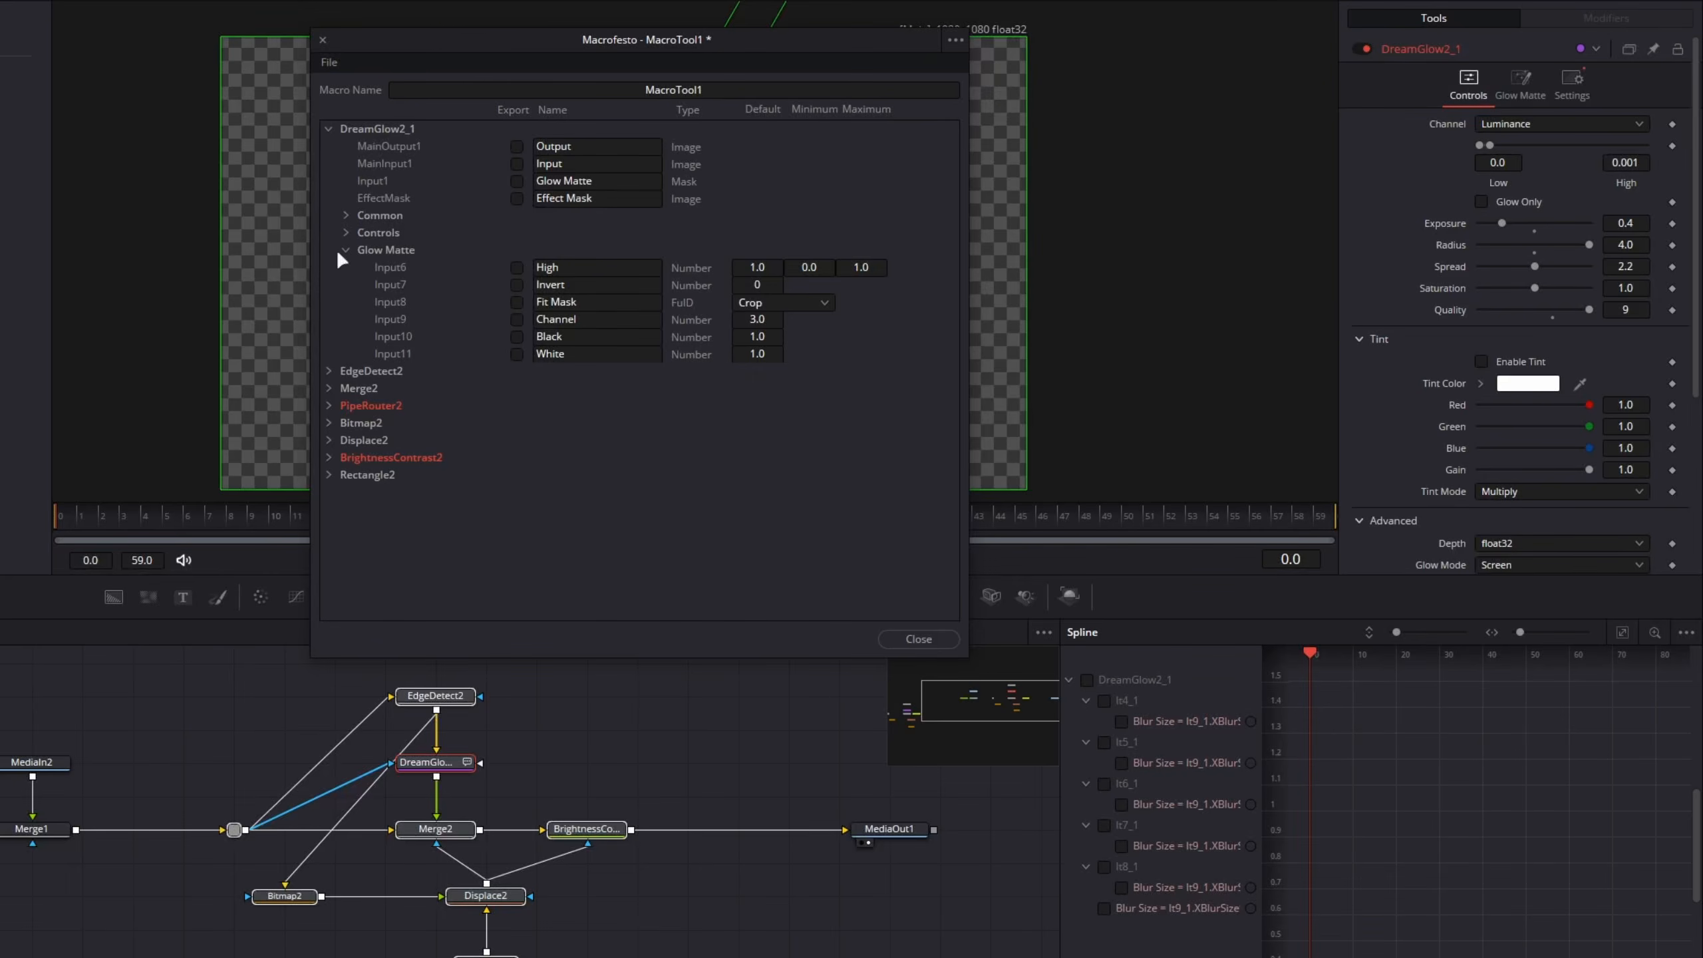
{"action": "left_click", "coordinate": [354, 235]}
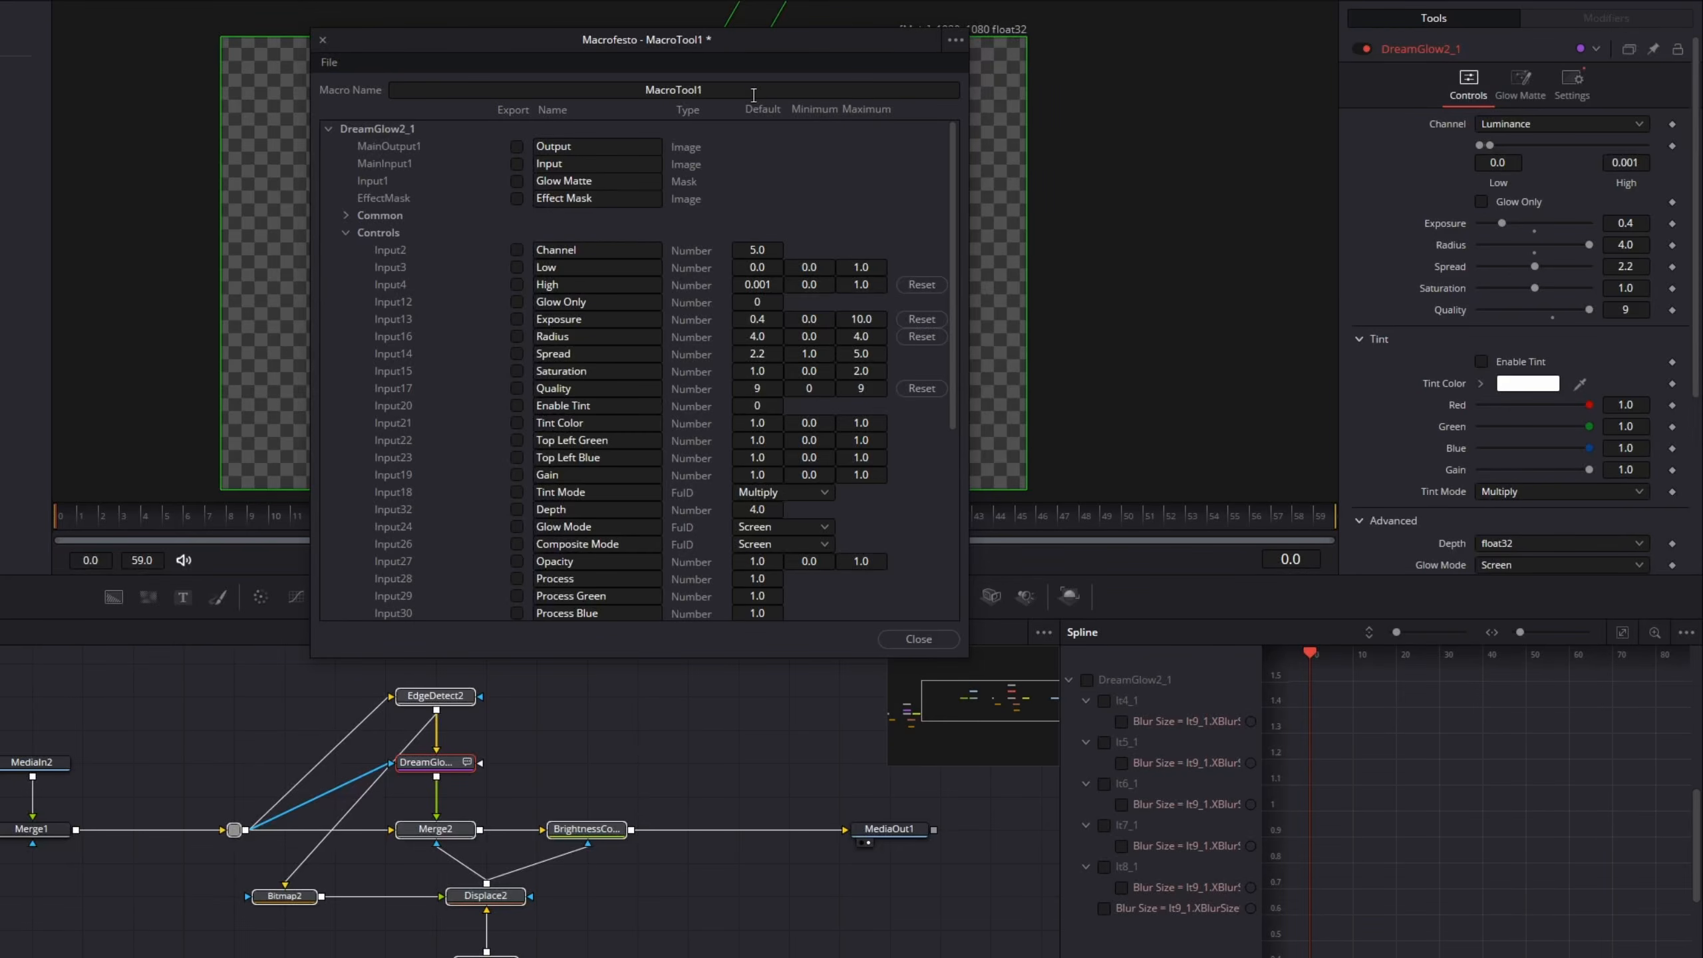
- Name the macro ShineFX and mark DreamGlow2_1's Exposure parameter for export
{"action": "left_click_drag", "start_coordinate": [754, 95], "coordinate": [527, 71]}
{"action": "type", "text": "Sh"}
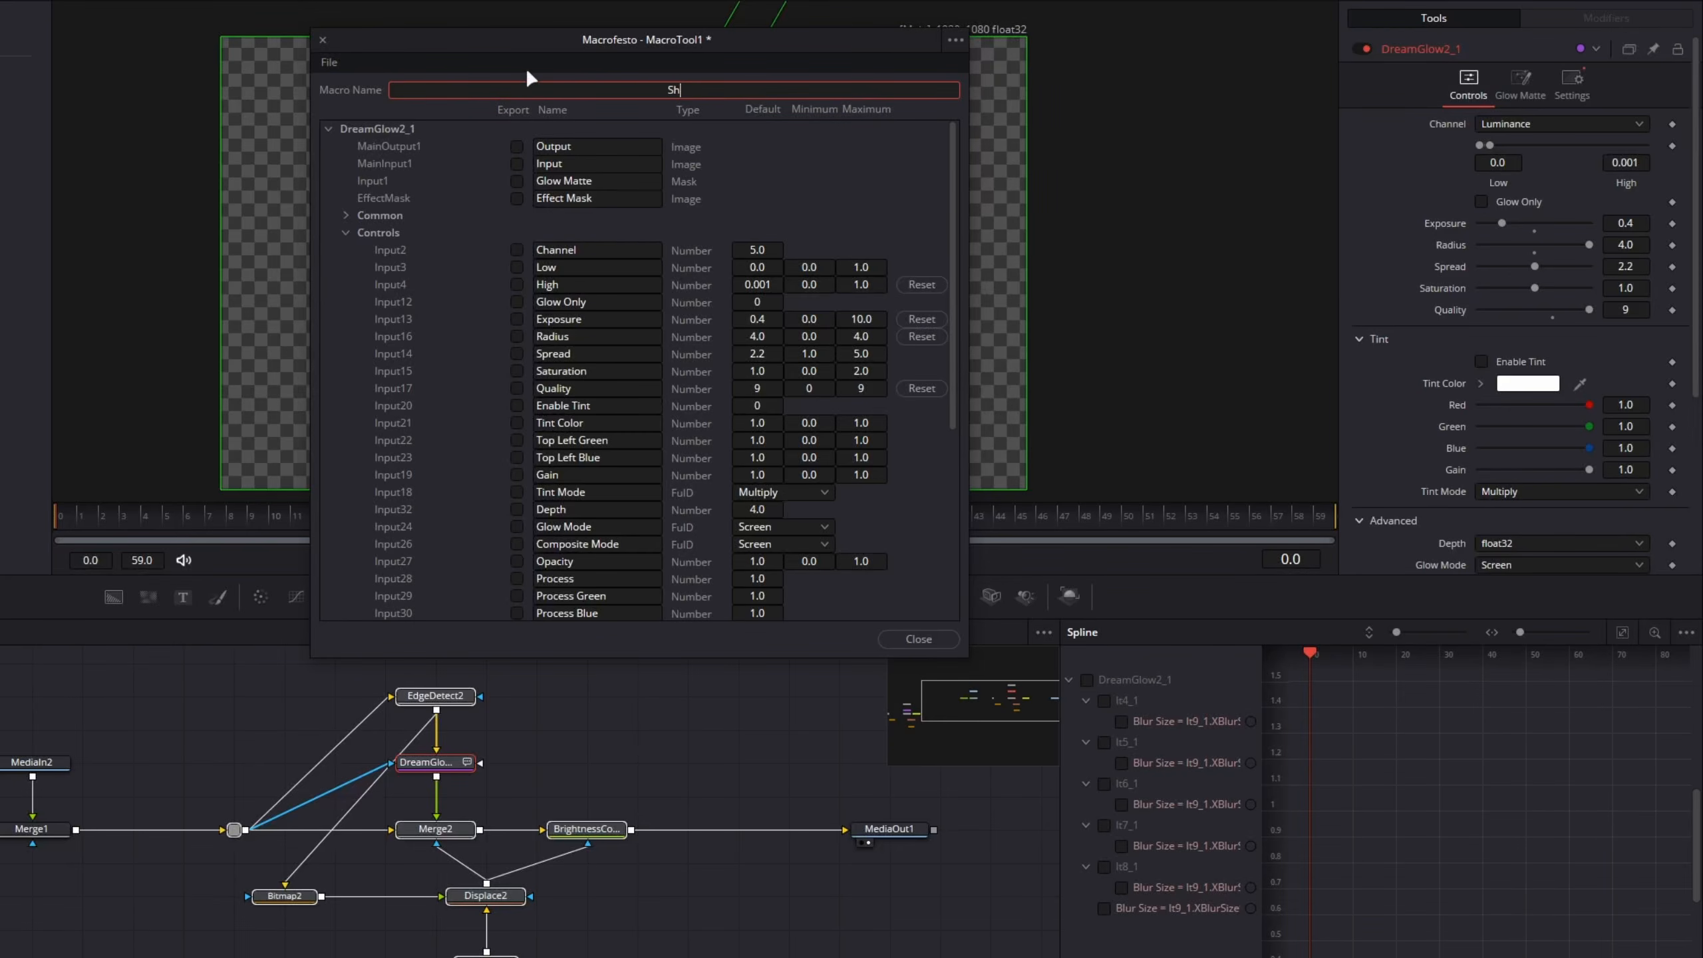
{"action": "type", "text": "ineFX"}
{"action": "left_click", "coordinate": [517, 320]}
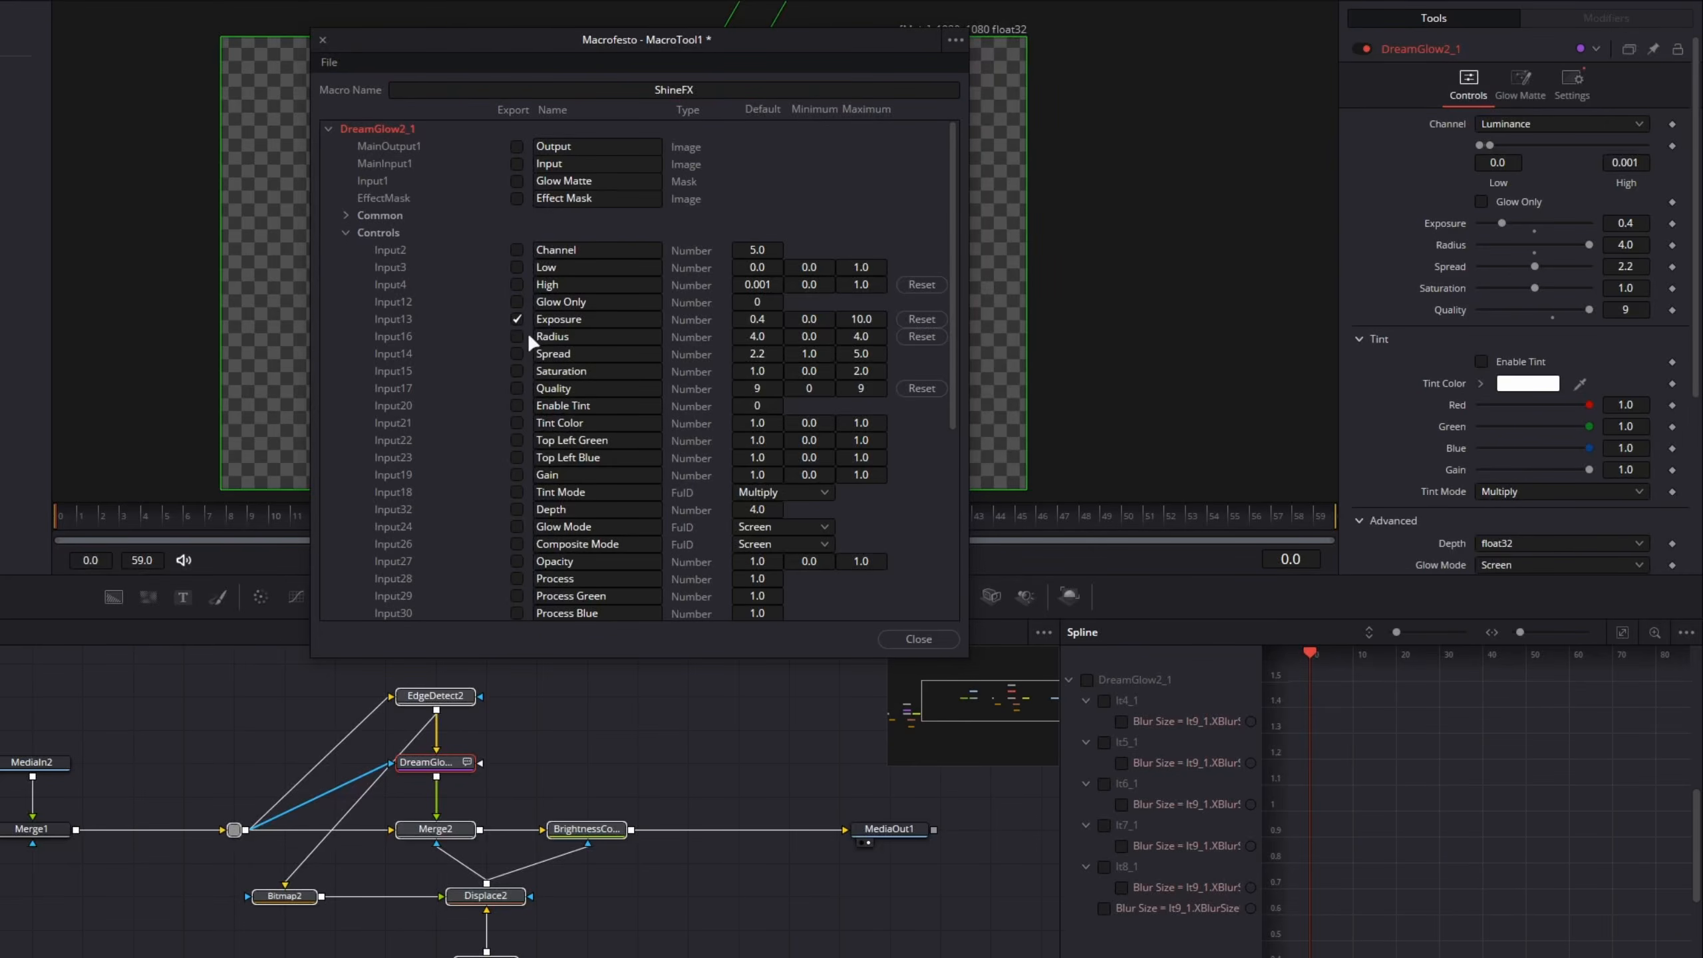
{"action": "left_click", "coordinate": [346, 233]}
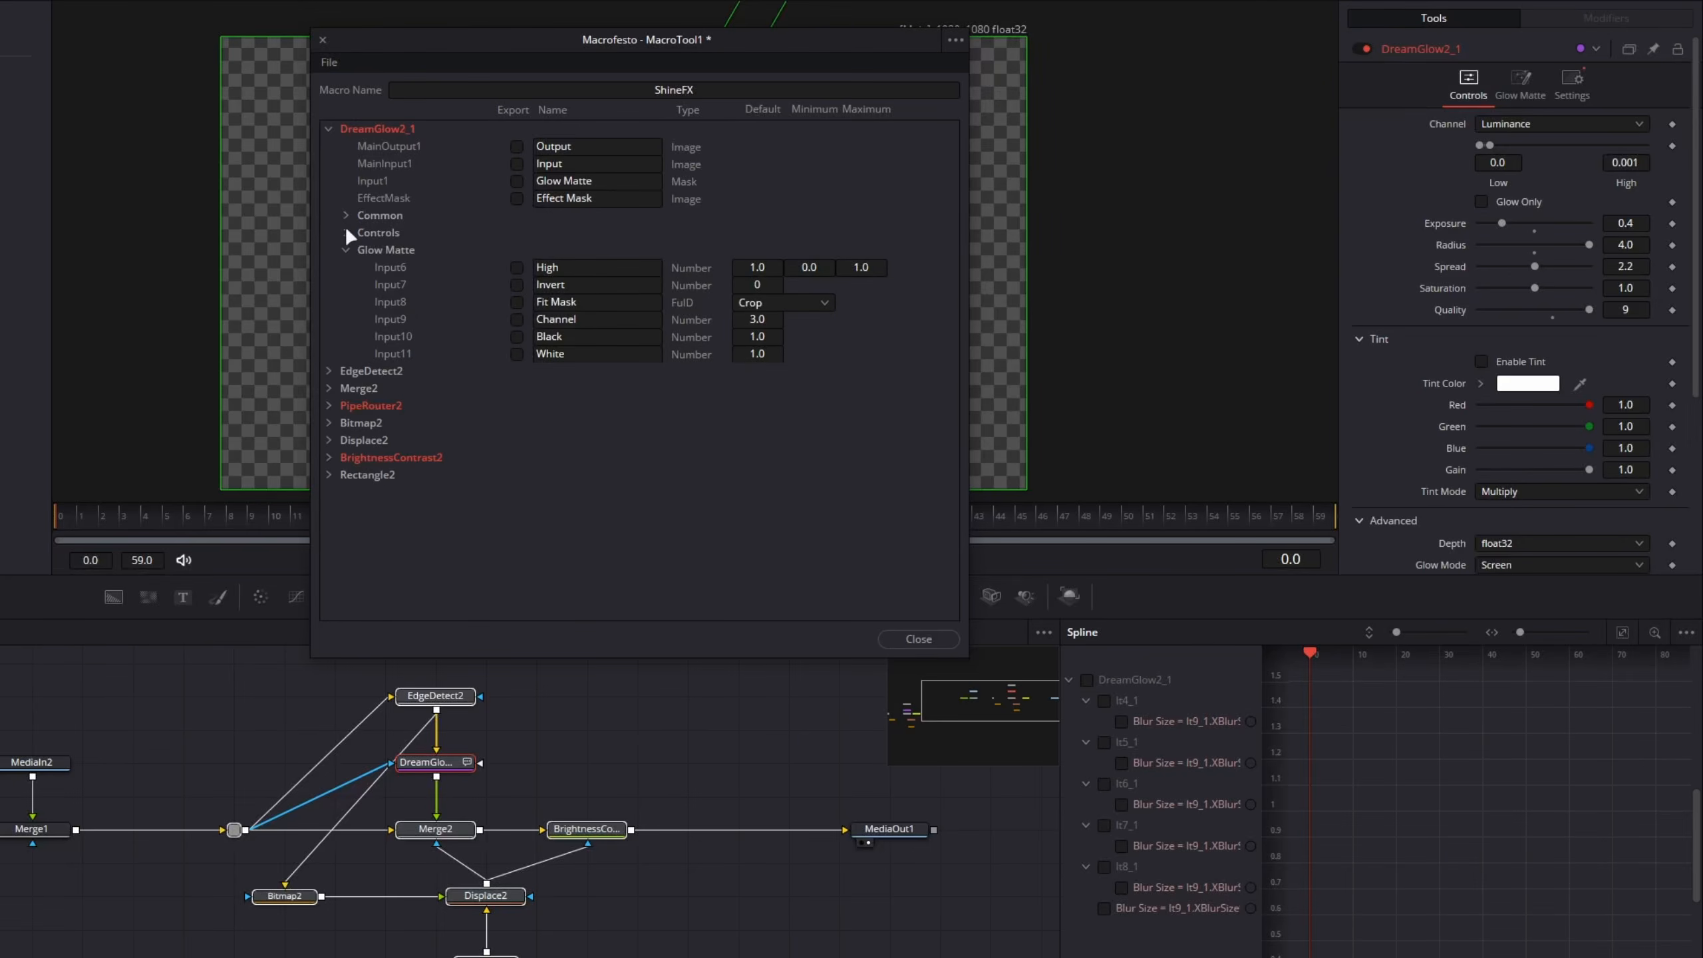
- Mark Rectangle2's Soft Edge, Center, Width, Height and Angle parameters for export in the macro
{"action": "left_click", "coordinate": [329, 475]}
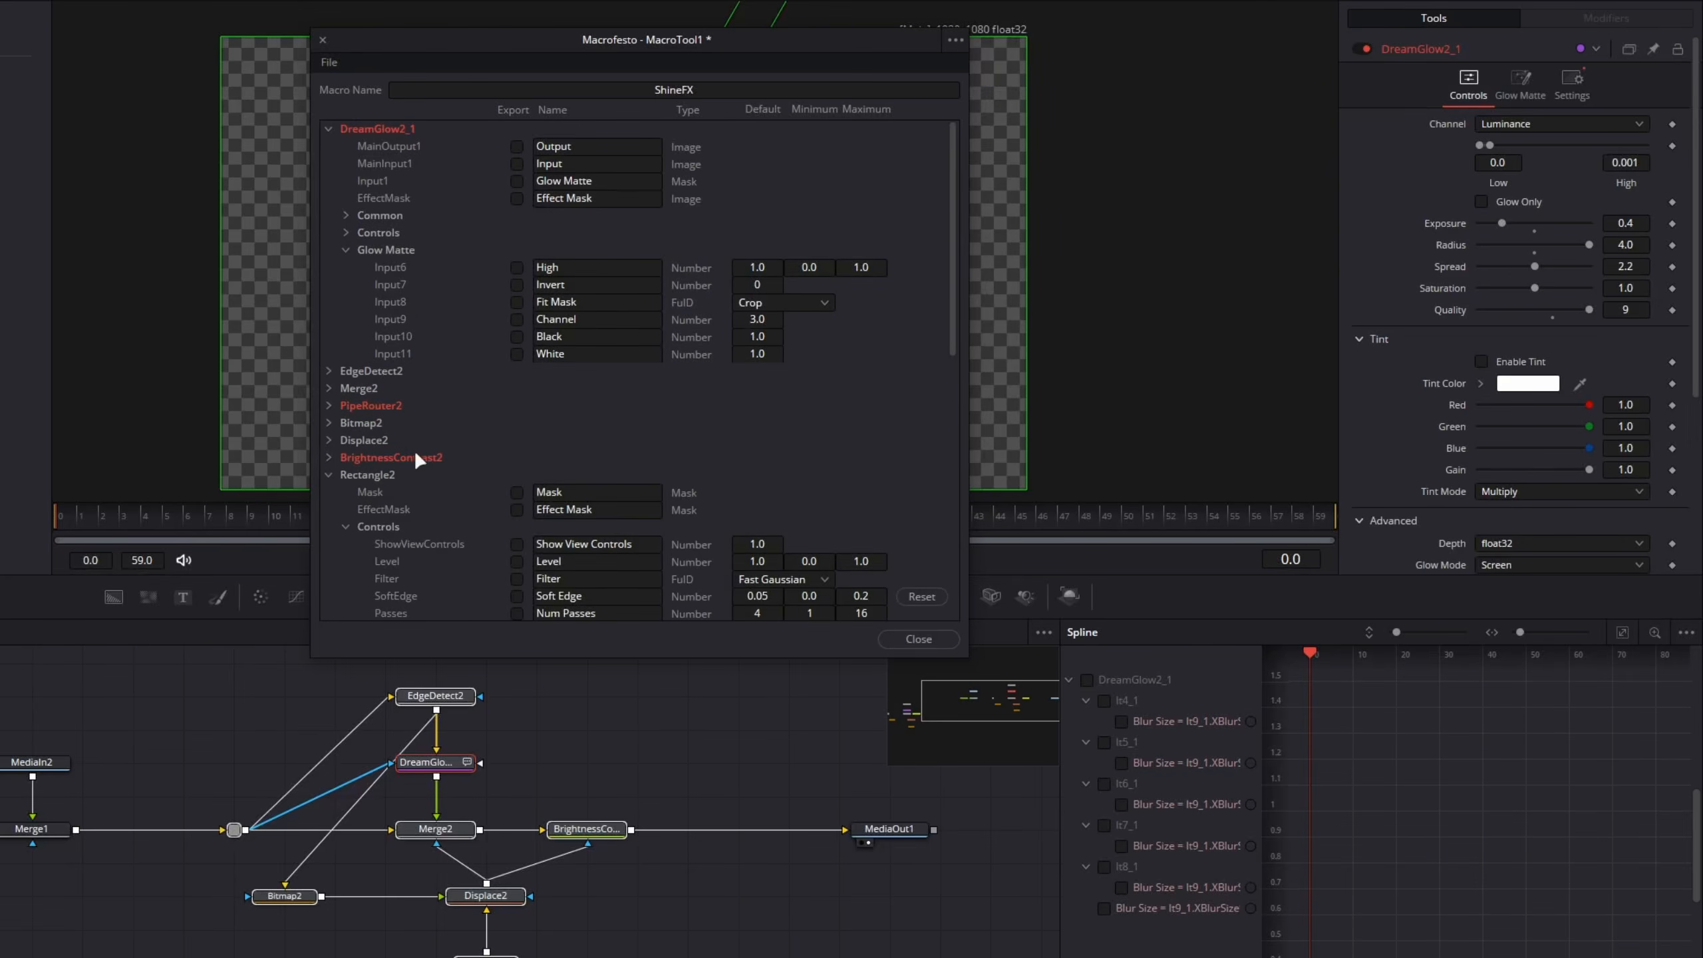
{"action": "scroll", "coordinate": [417, 460], "scroll_direction": "down", "scroll_amount": 6}
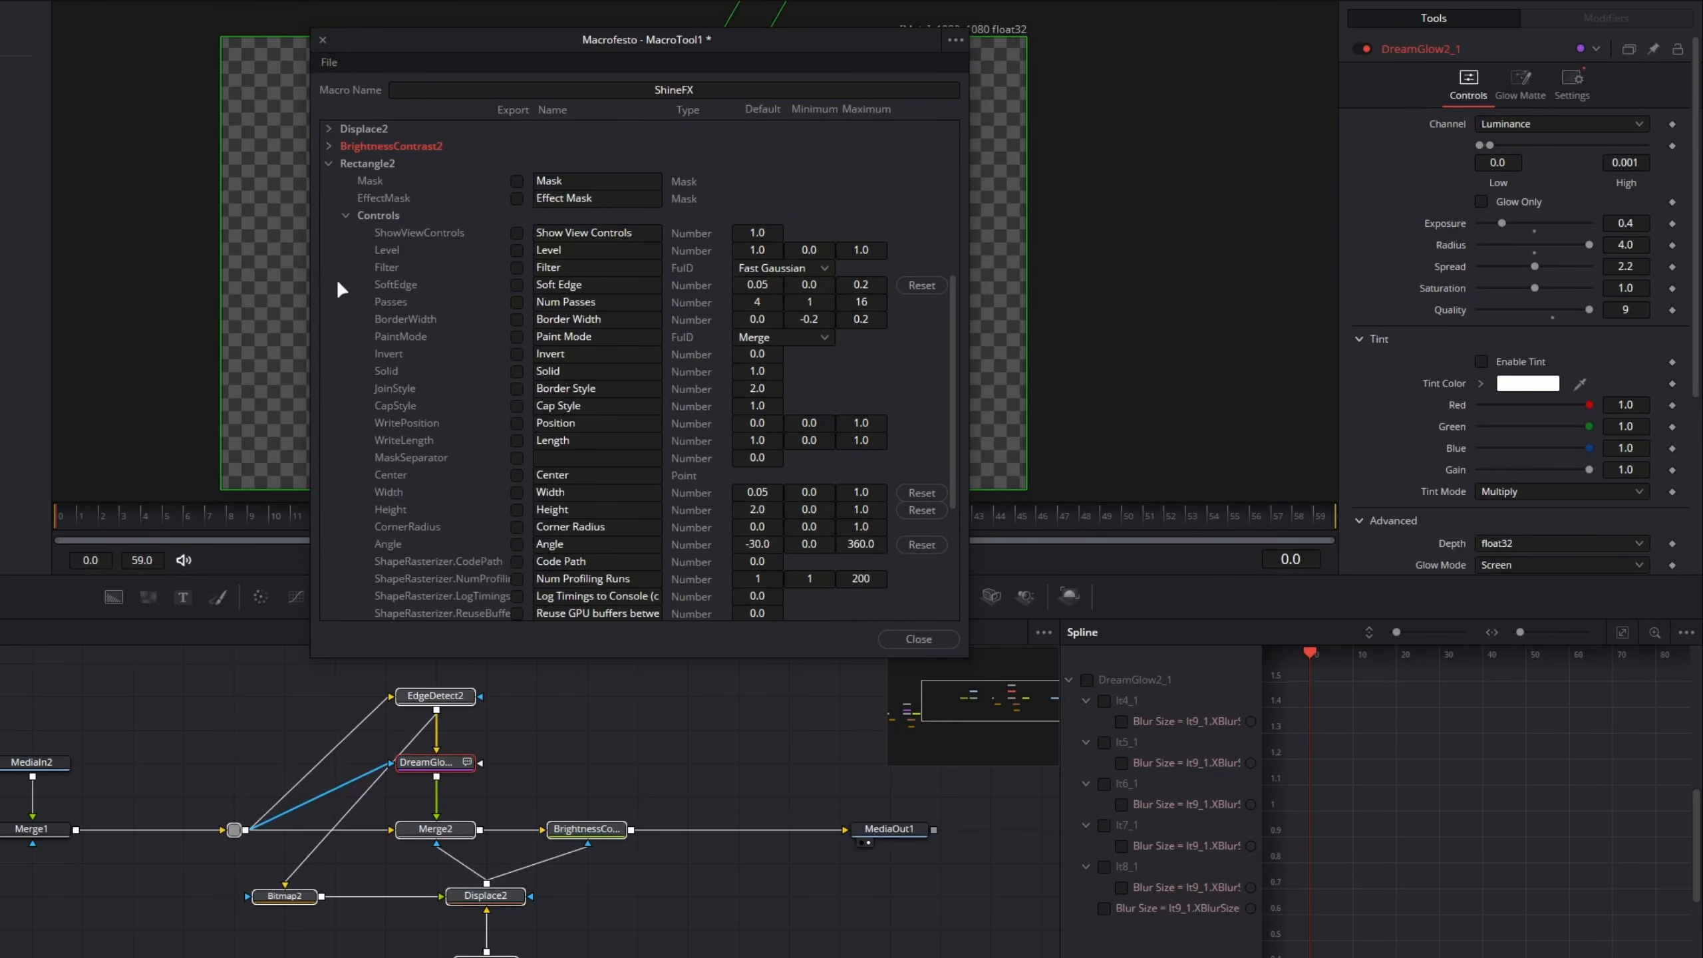
{"action": "scroll", "coordinate": [419, 249], "scroll_direction": "down", "scroll_amount": 3}
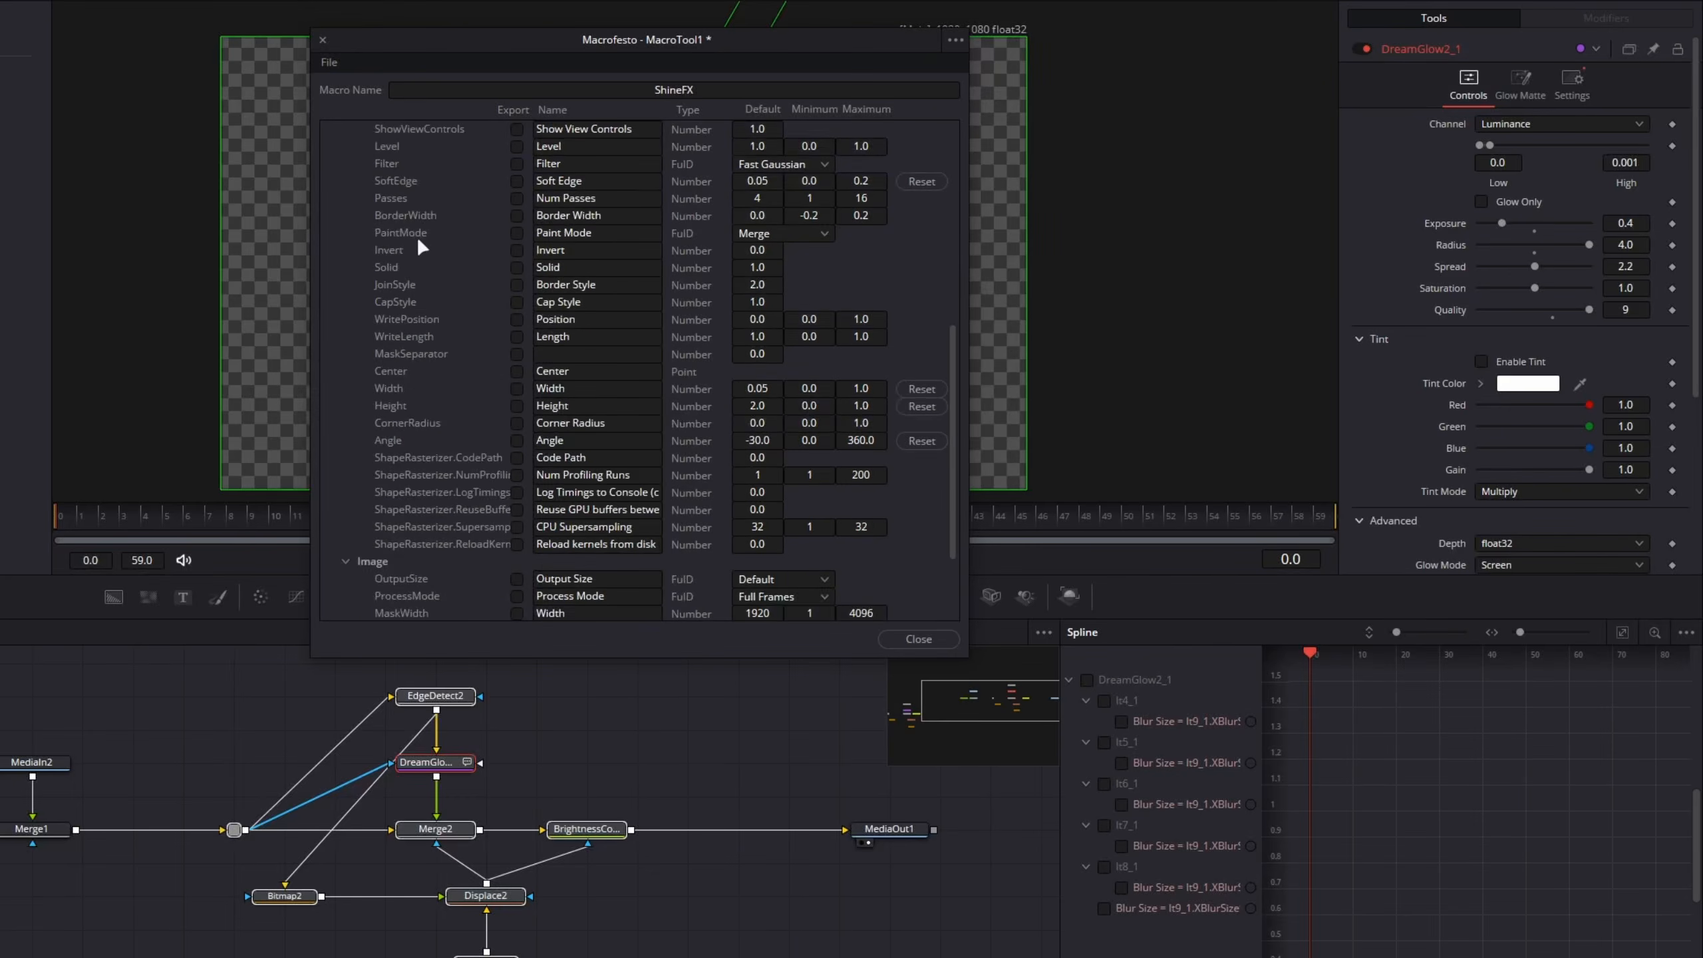
{"action": "scroll", "coordinate": [422, 248], "scroll_direction": "up", "scroll_amount": 1}
{"action": "left_click", "coordinate": [517, 389]}
{"action": "left_click", "coordinate": [517, 407]}
{"action": "left_click", "coordinate": [517, 441]}
- Save the macro as a group named ShineFX.setting in the Fusion Macros folder and close the macro editor
{"action": "left_click", "coordinate": [327, 64]}
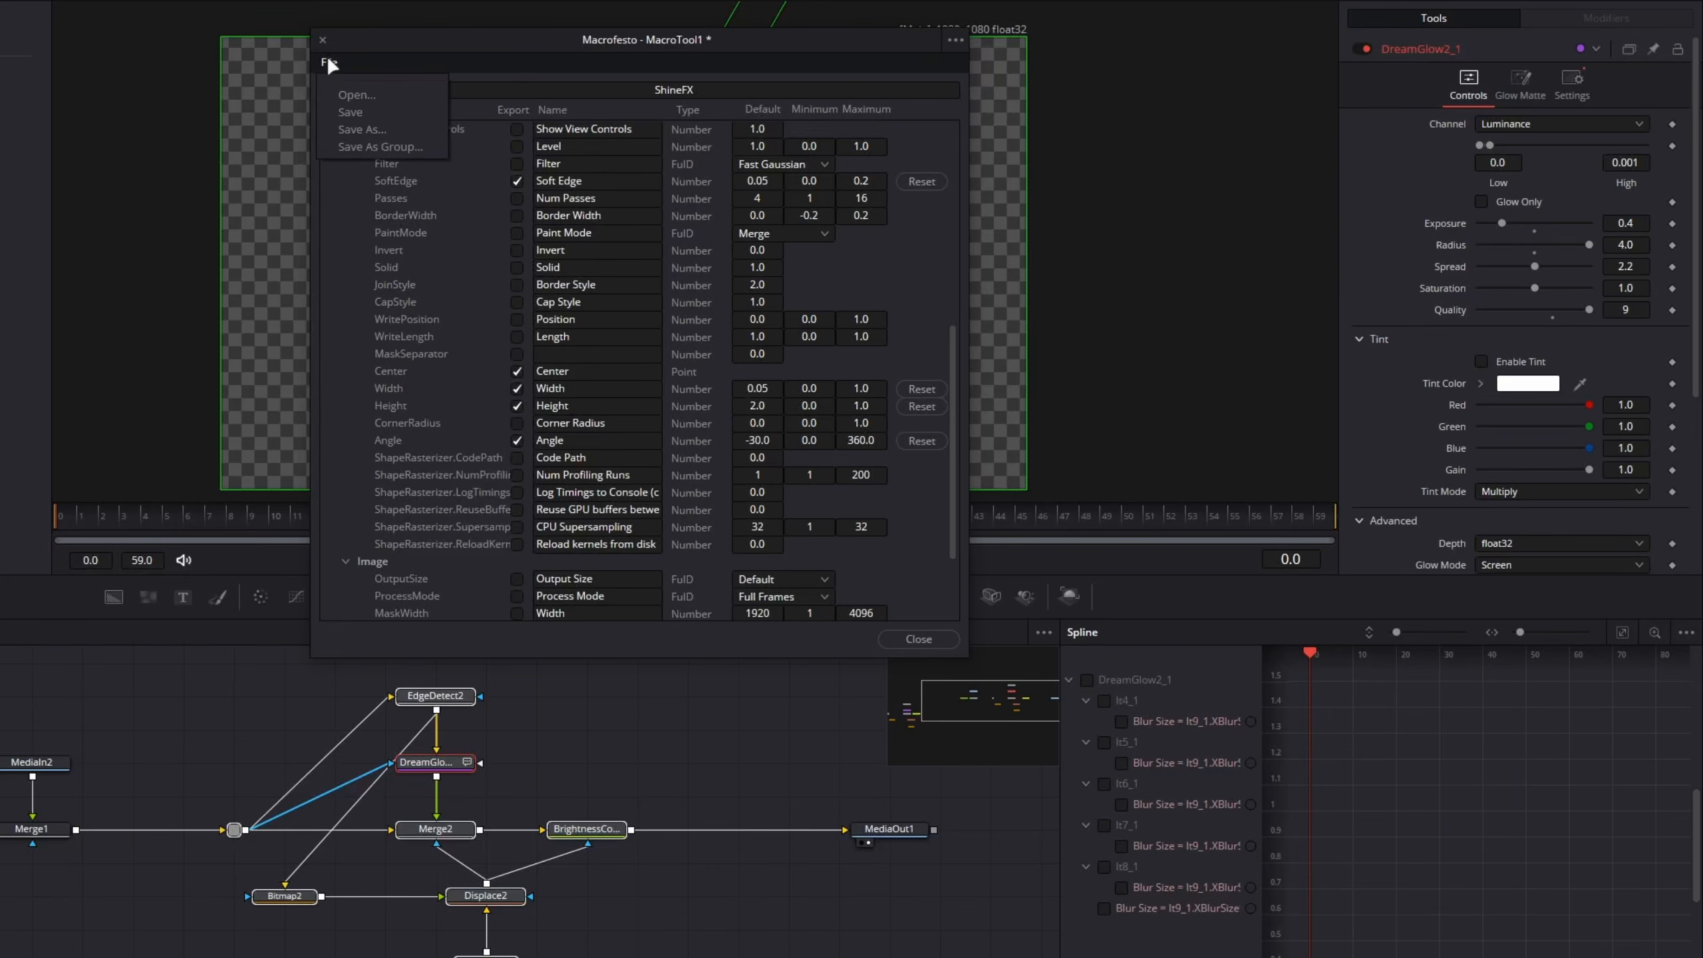
{"action": "left_click", "coordinate": [957, 41]}
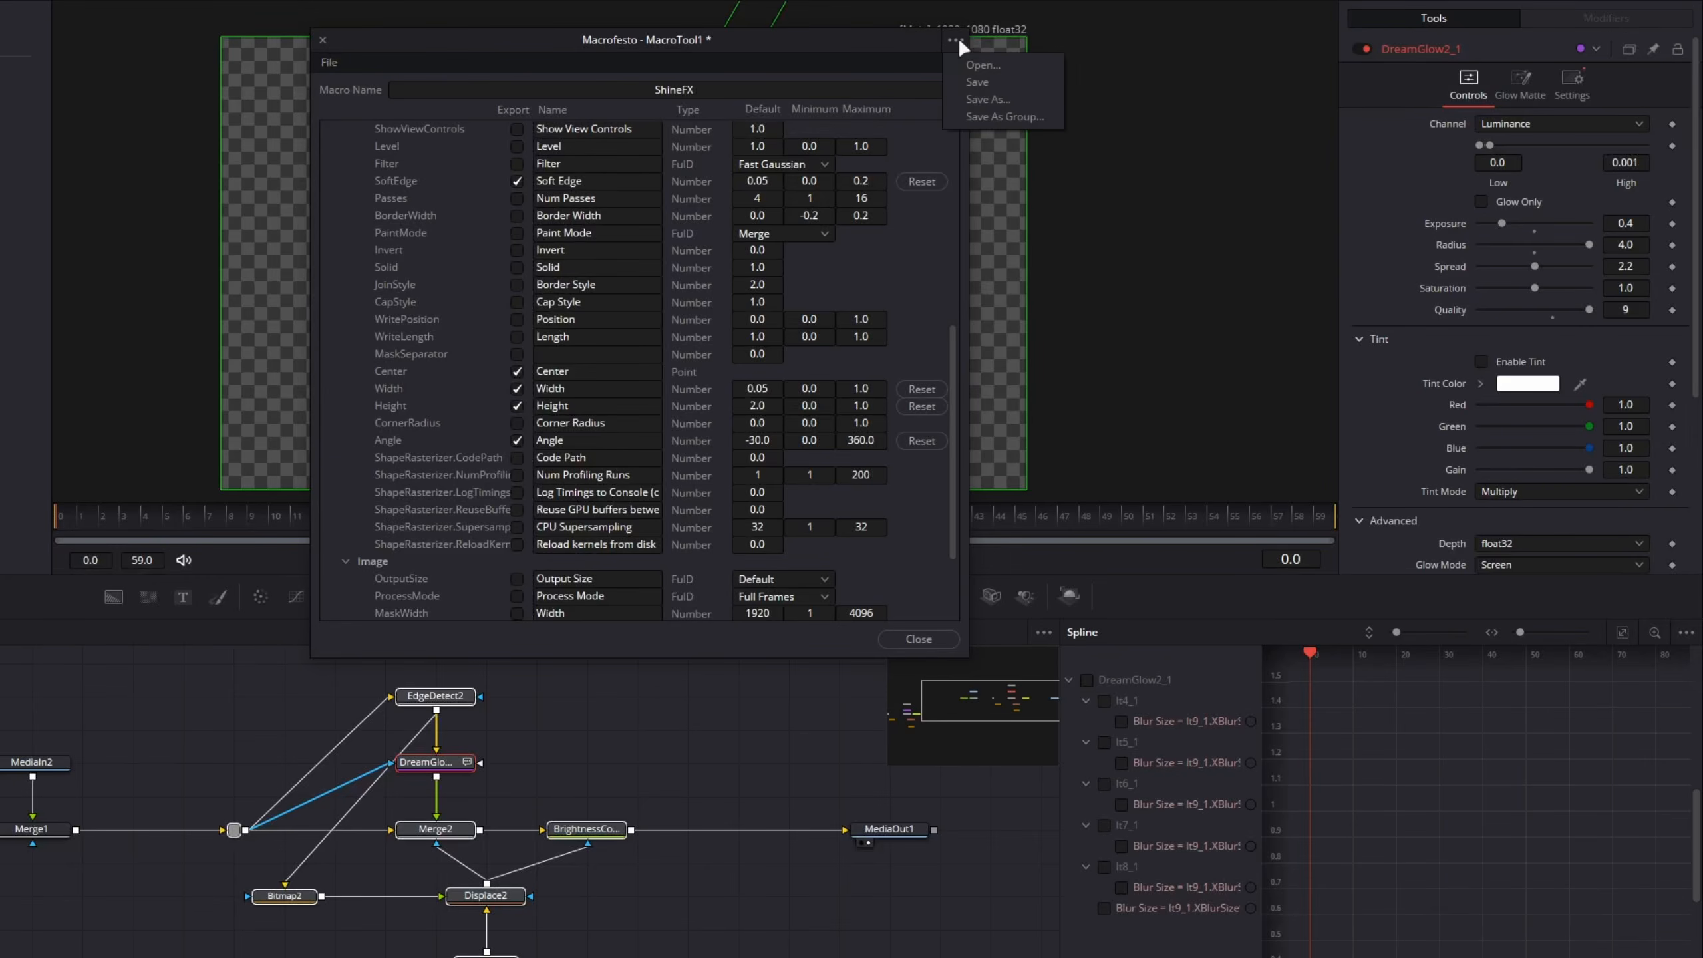
{"action": "left_click", "coordinate": [992, 118]}
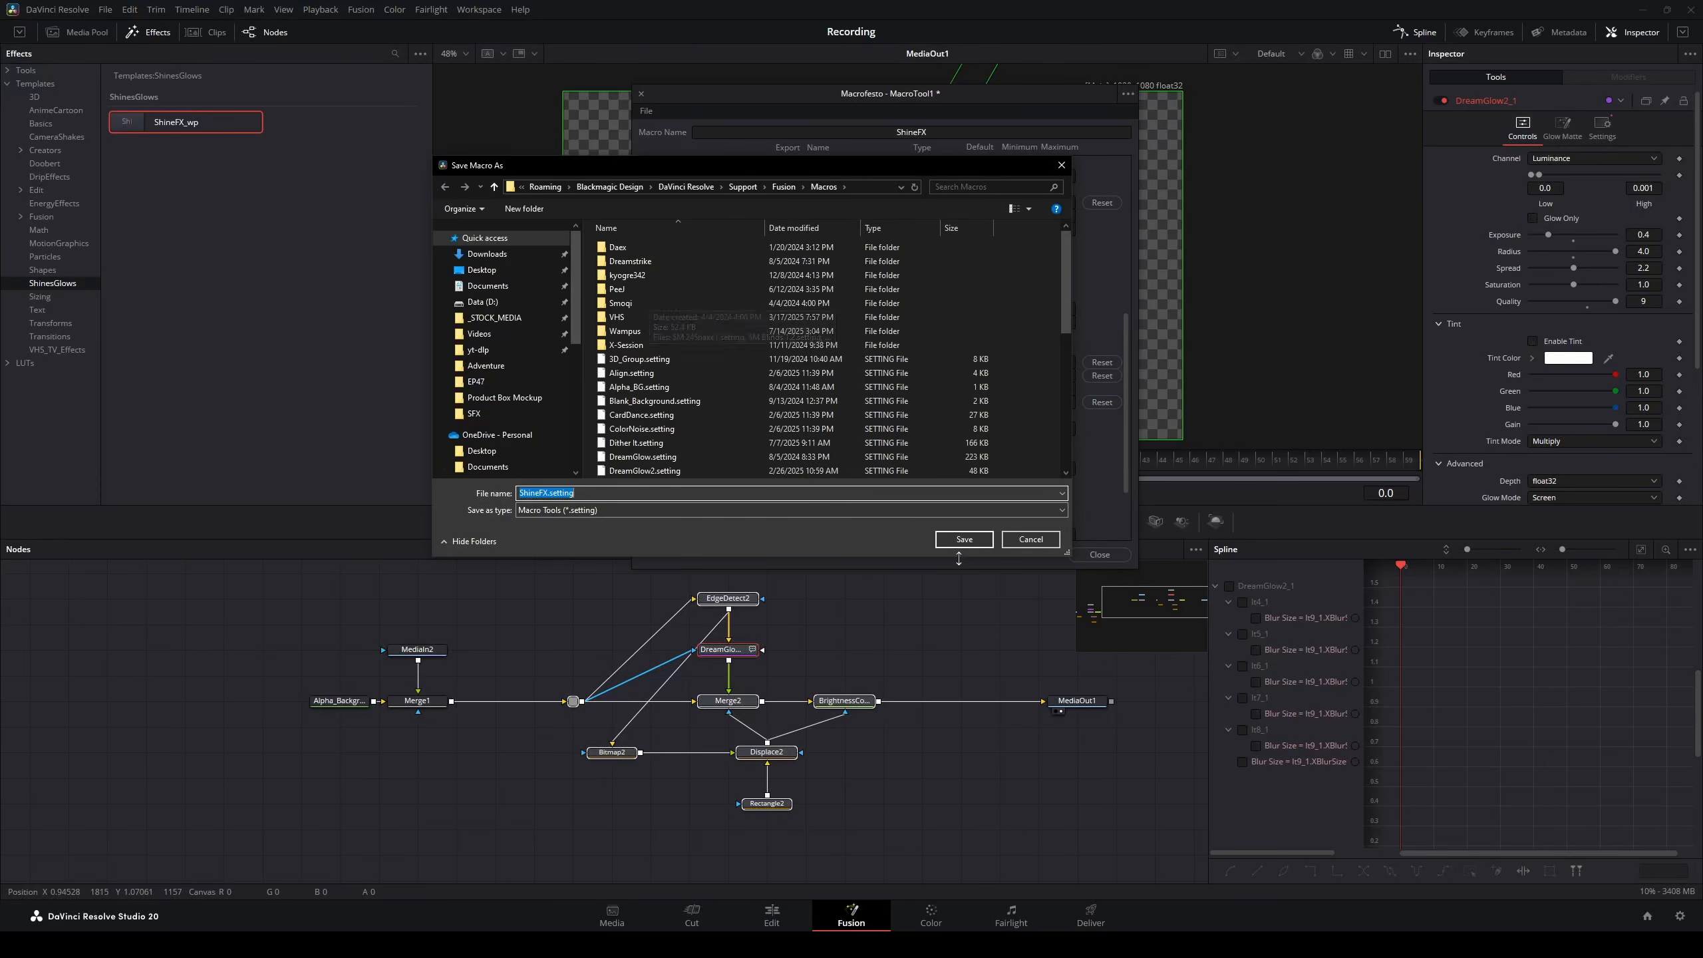
{"action": "left_click", "coordinate": [964, 539]}
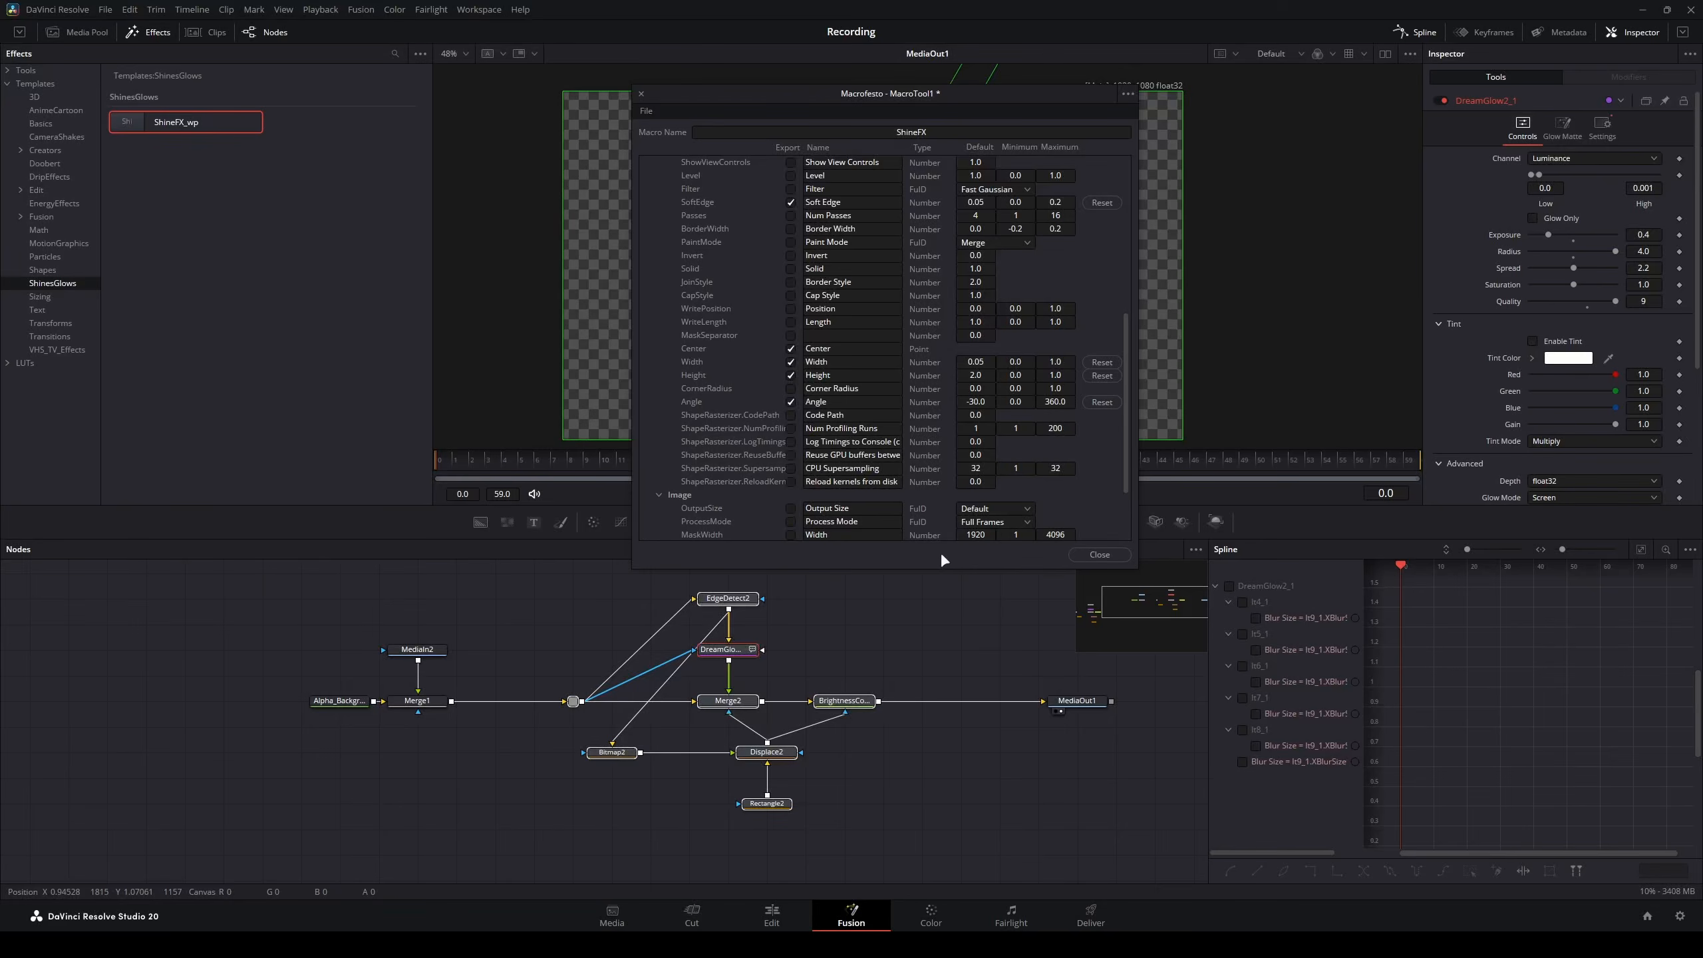
{"action": "left_click", "coordinate": [1100, 555]}
- Delete all the original shine effect nodes between Merge1 and MediaOut1, including the pipe router, Bitmap2, Displace2 and Rectangle2
{"action": "left_click", "coordinate": [586, 602]}
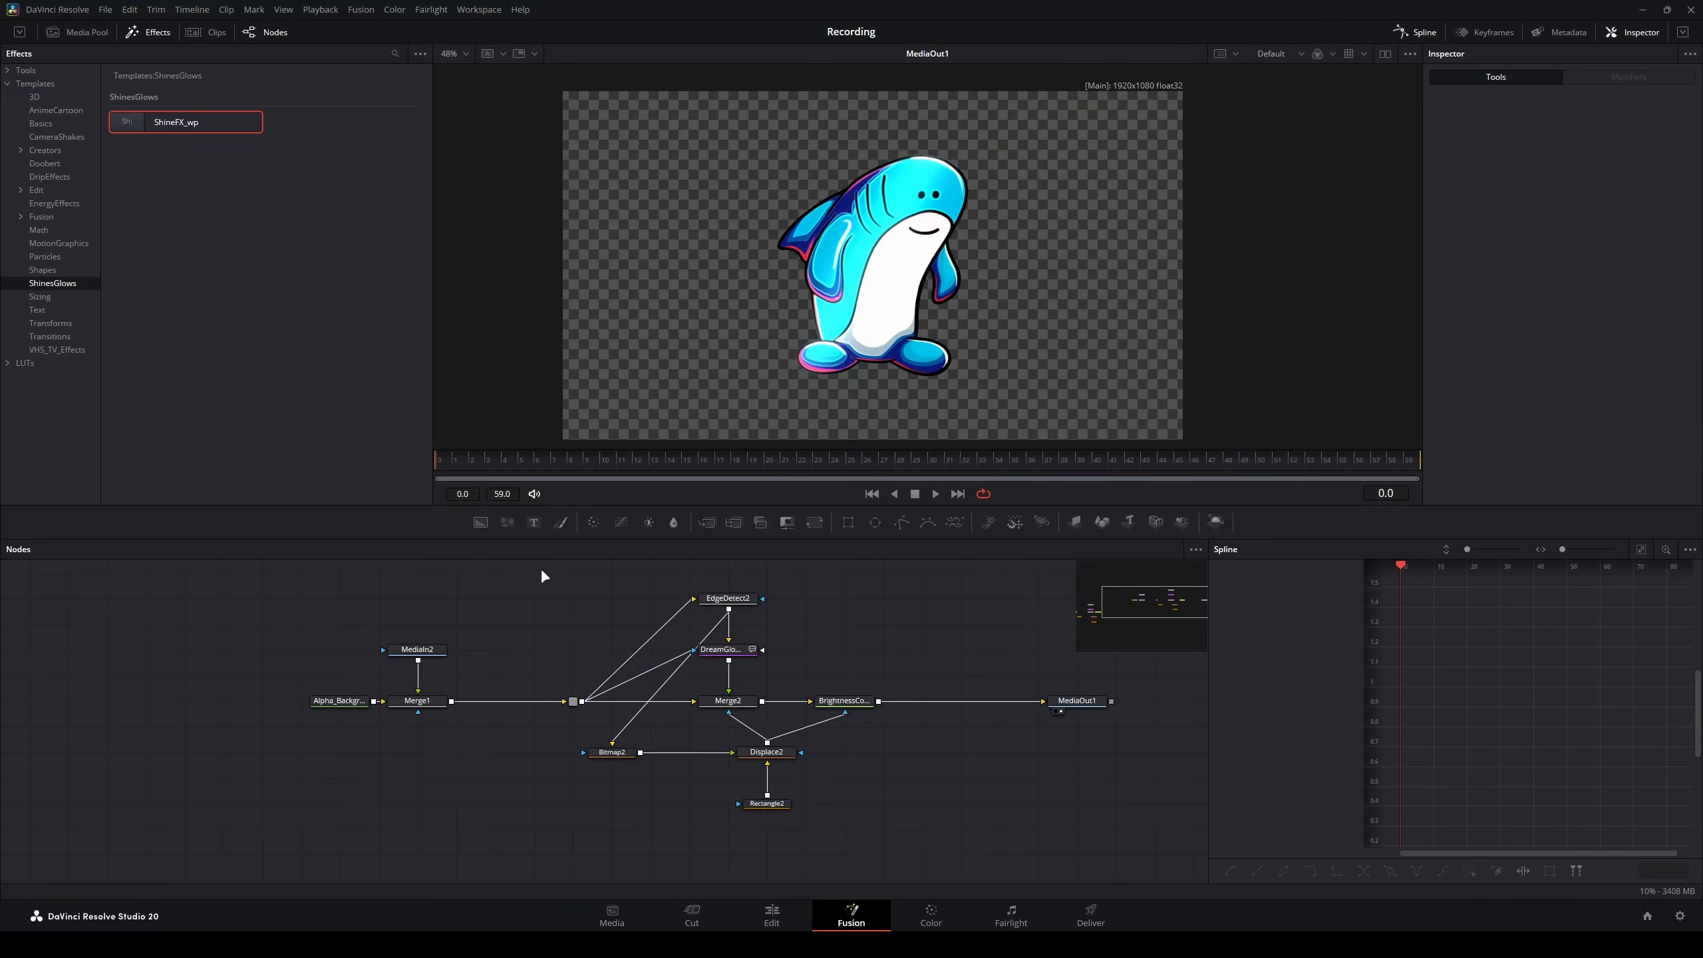
{"action": "left_click_drag", "start_coordinate": [541, 571], "coordinate": [905, 829]}
{"action": "key", "text": "Delete"}
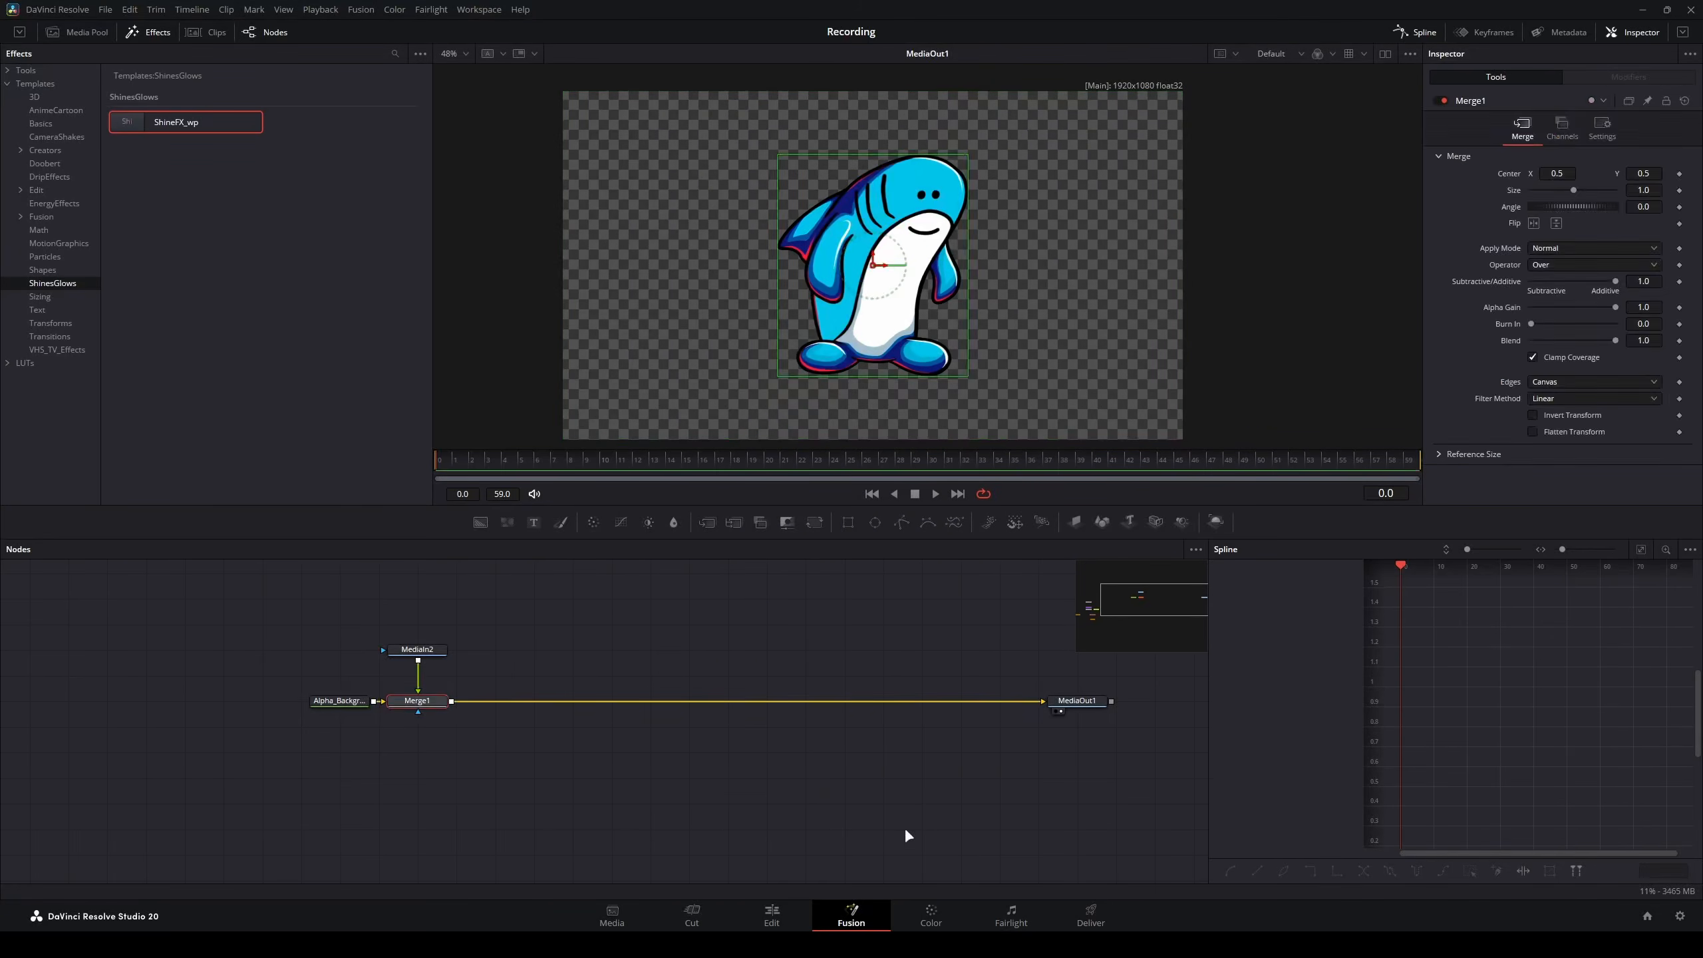
- Find the saved ShineFX macro in the tool search and add it to the node graph
{"action": "left_click", "coordinate": [905, 827]}
{"action": "key", "text": "shift+space"}
{"action": "type", "text": "s"}
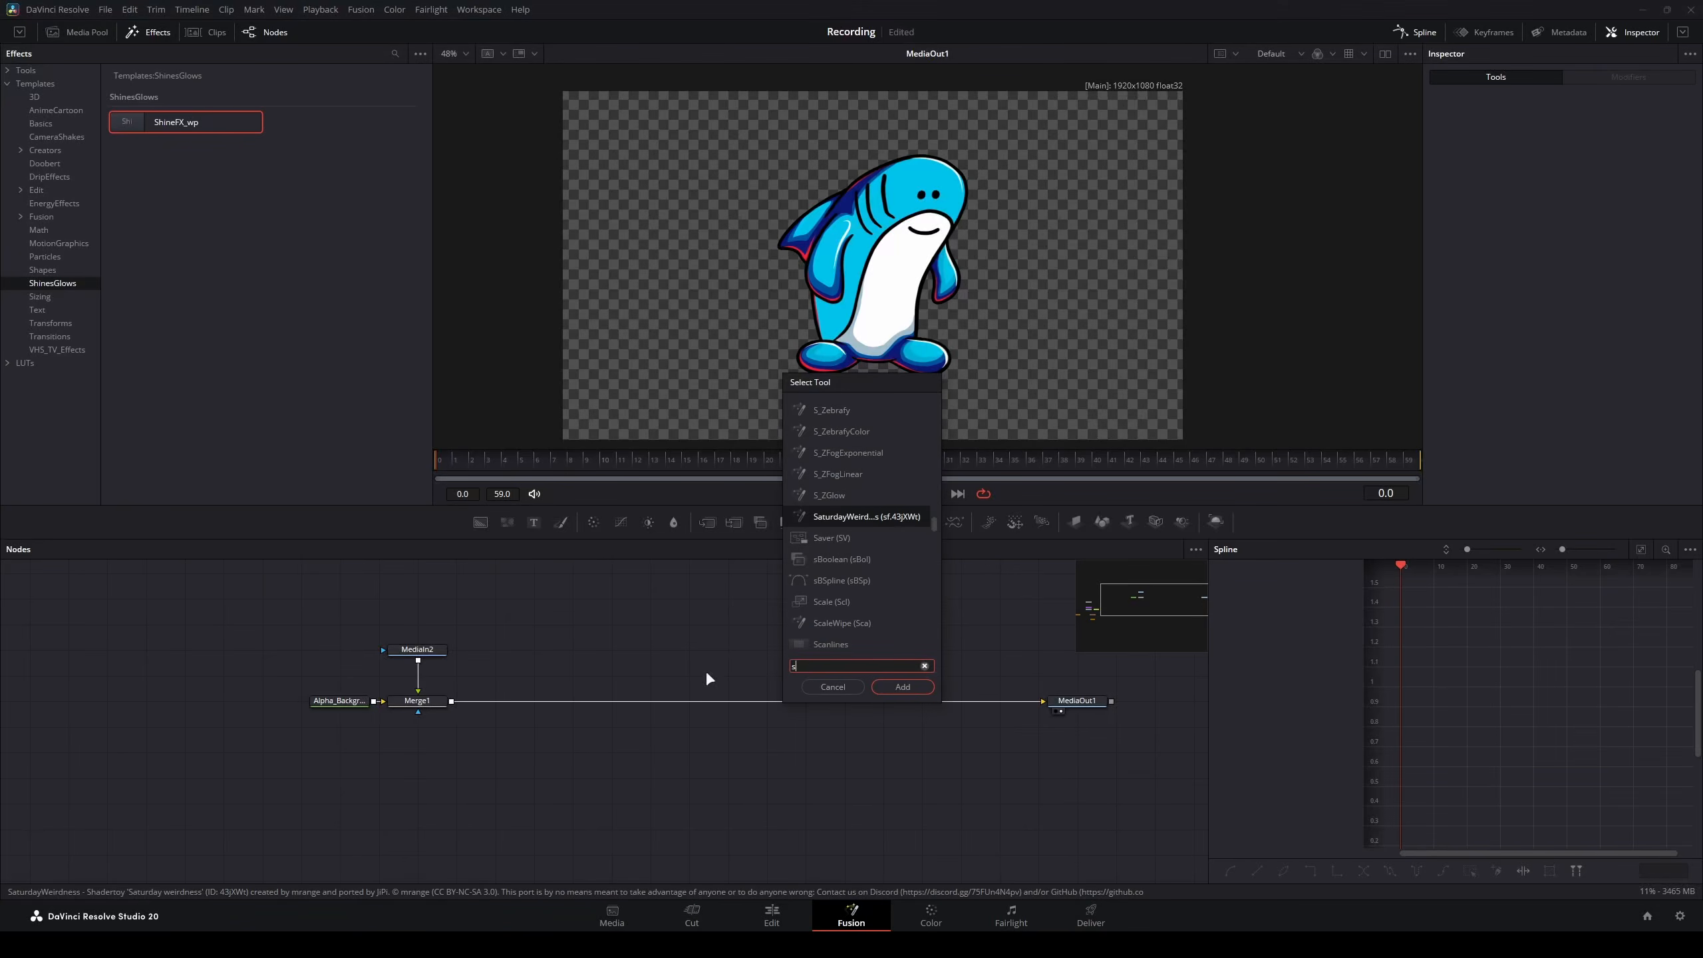
{"action": "type", "text": "hin"}
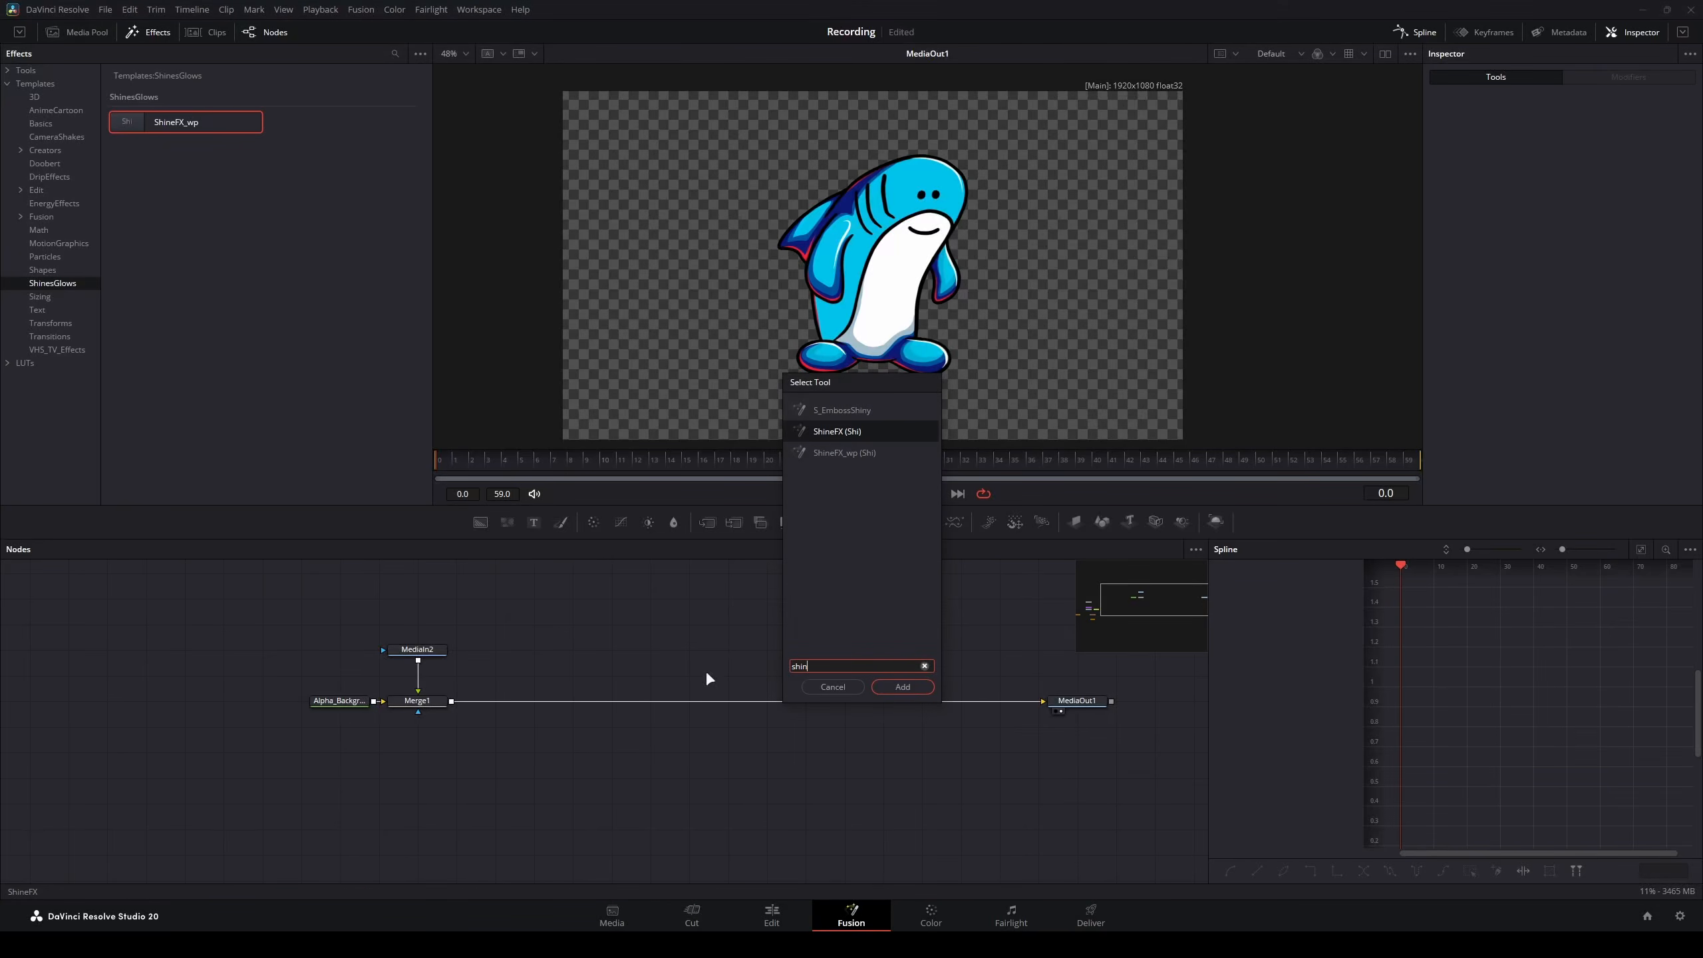
{"action": "key", "text": "Return"}
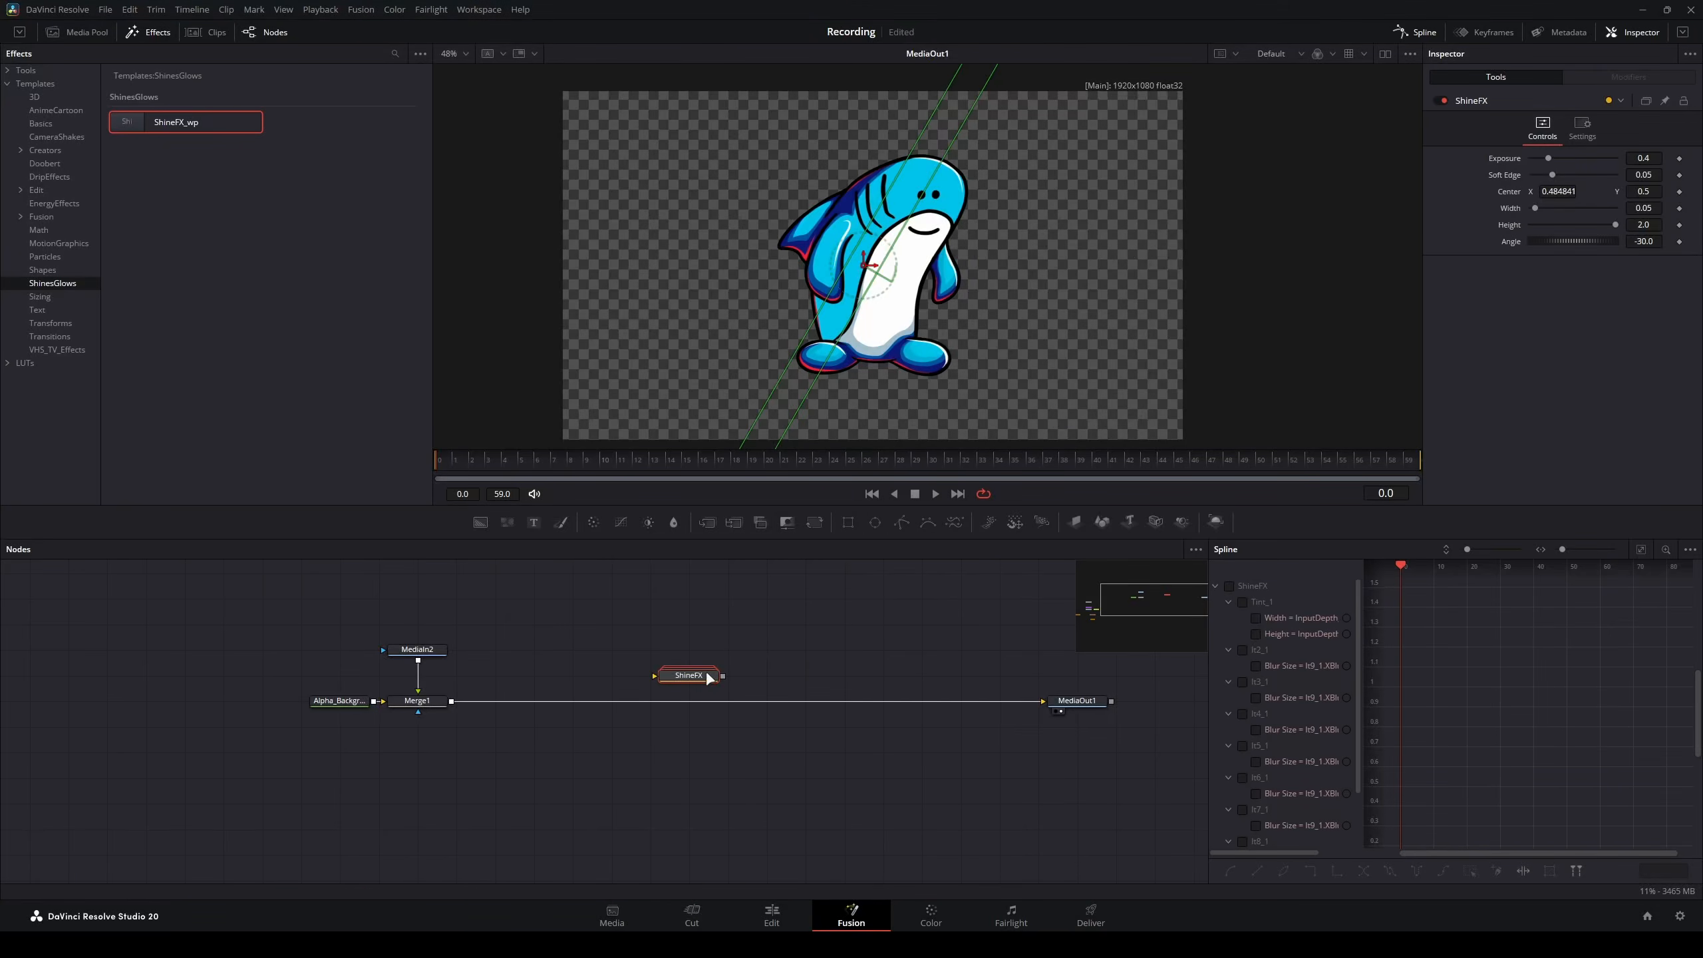
- Insert ShineFX between Merge1 and MediaOut1, and set its Exposure to 0.28 and Center X to about 0.74
{"action": "left_click_drag", "start_coordinate": [708, 677], "coordinate": [732, 709]}
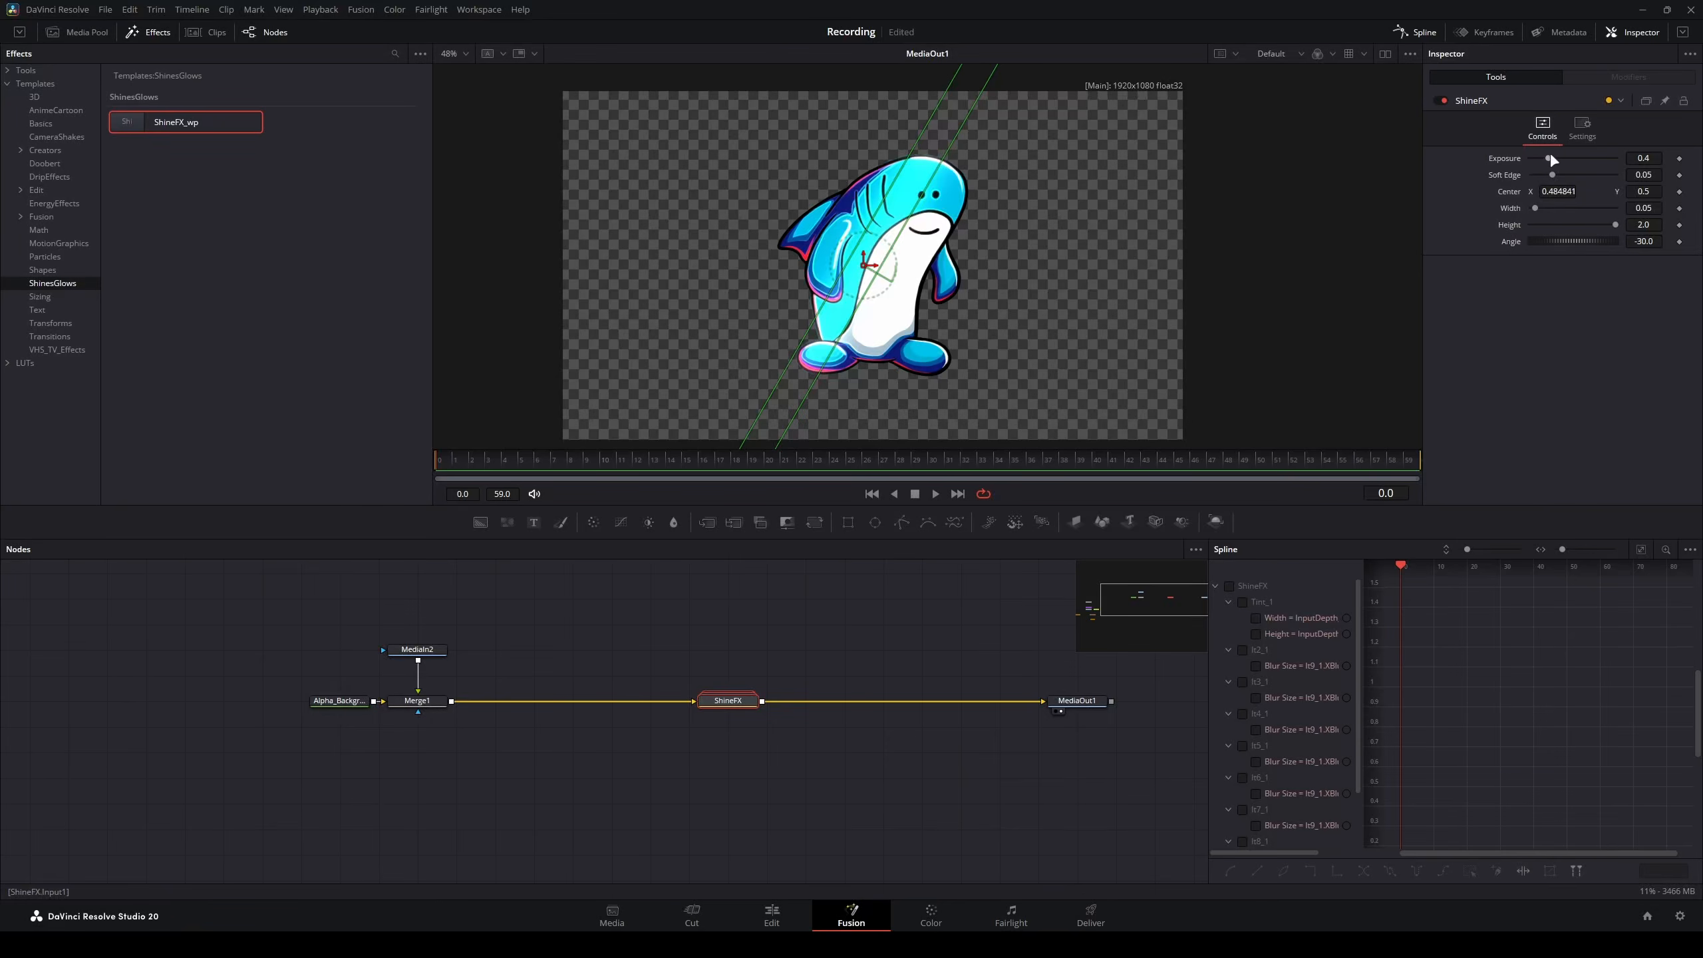
{"action": "left_click_drag", "start_coordinate": [1552, 158], "coordinate": [1600, 190]}
- Expand the ShineFX group to examine the nodes inside it, and collapse it again
{"action": "left_click_drag", "start_coordinate": [732, 705], "coordinate": [743, 588]}
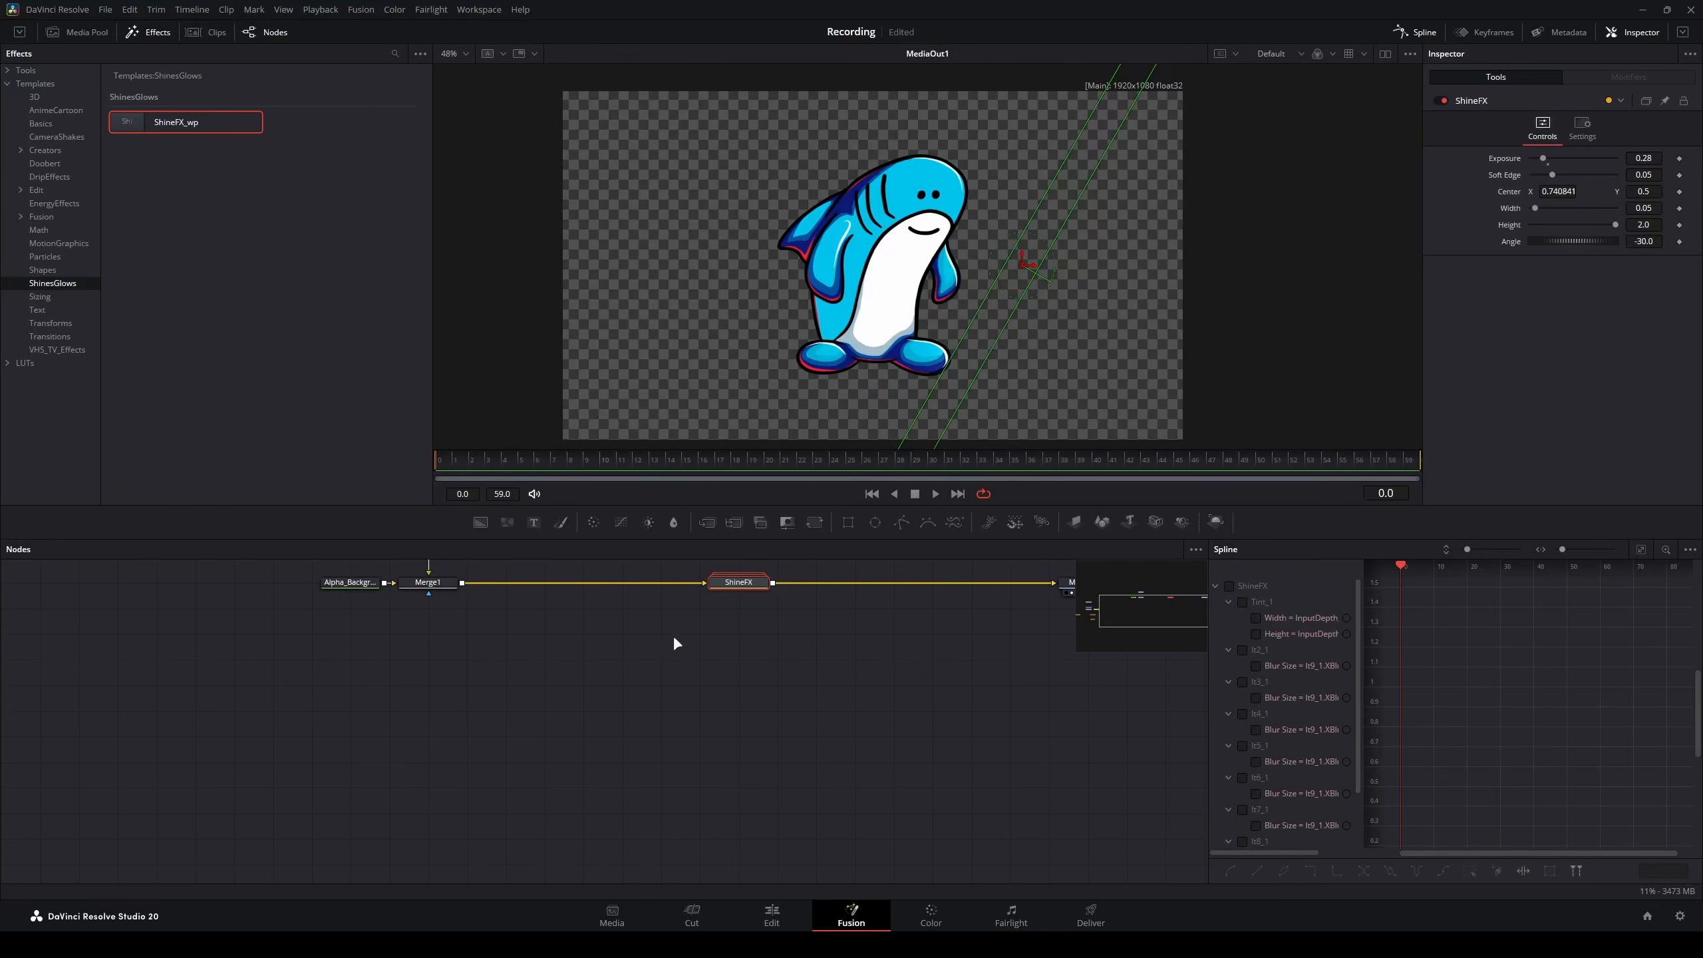
{"action": "double_click", "coordinate": [743, 584]}
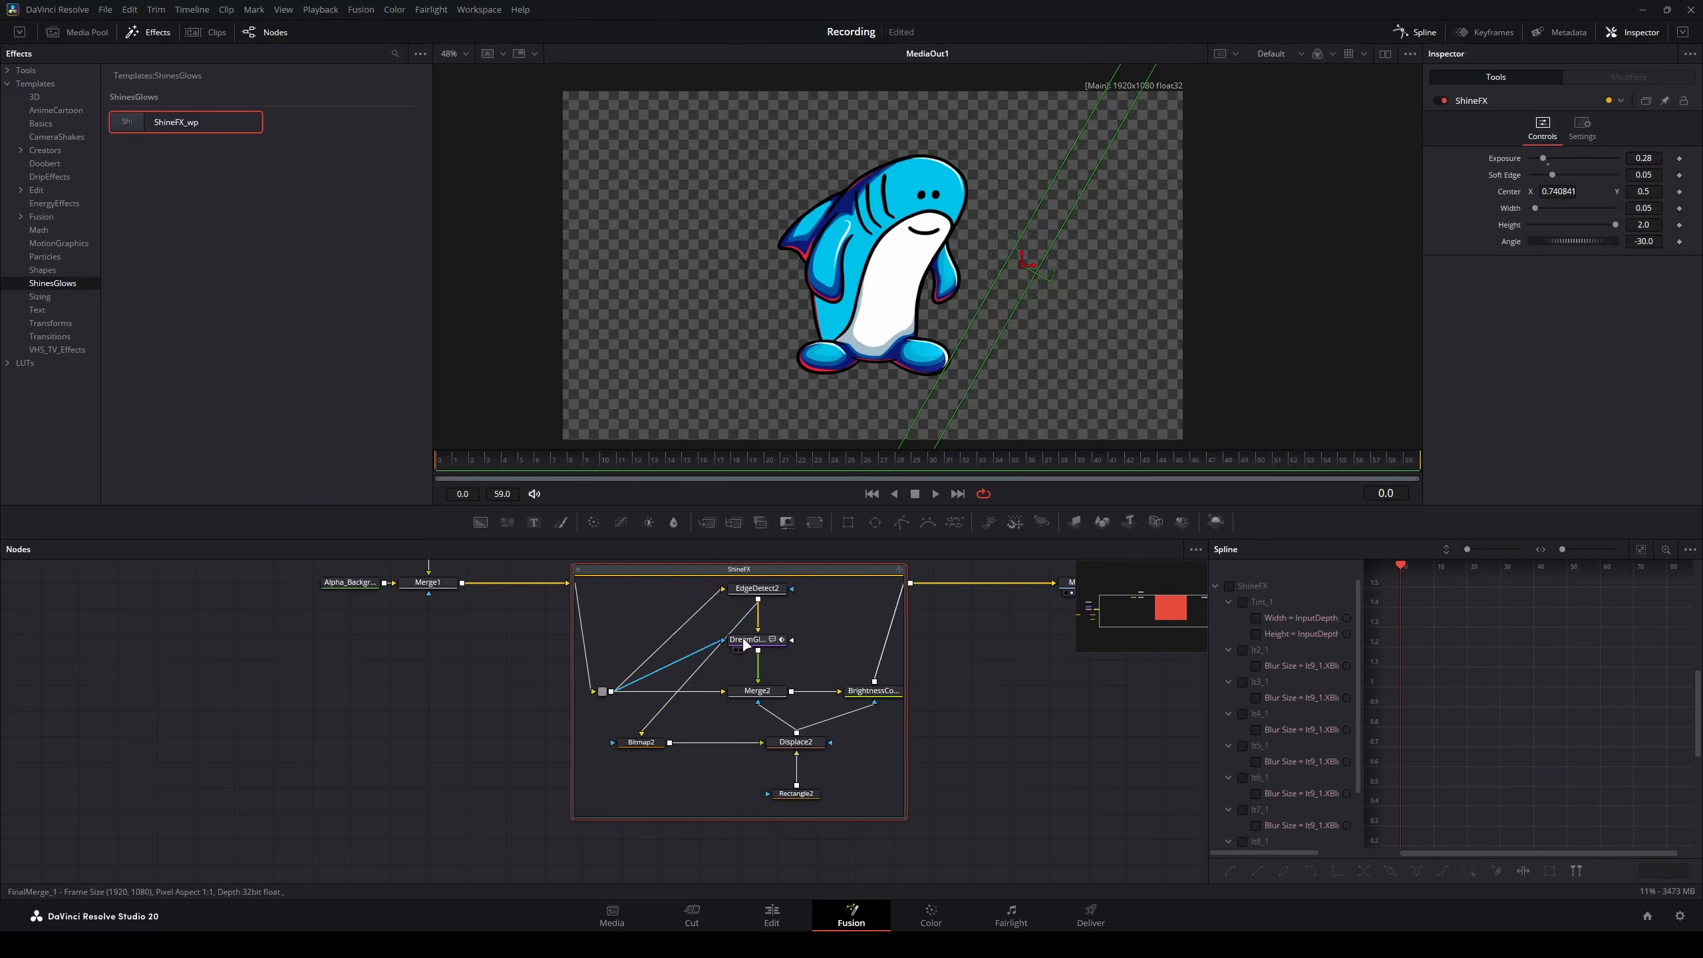
{"action": "scroll", "coordinate": [743, 641], "scroll_direction": "up", "scroll_amount": 5}
{"action": "scroll", "coordinate": [684, 631], "scroll_direction": "down", "scroll_amount": 3}
{"action": "scroll", "coordinate": [643, 670], "scroll_direction": "up", "scroll_amount": 2}
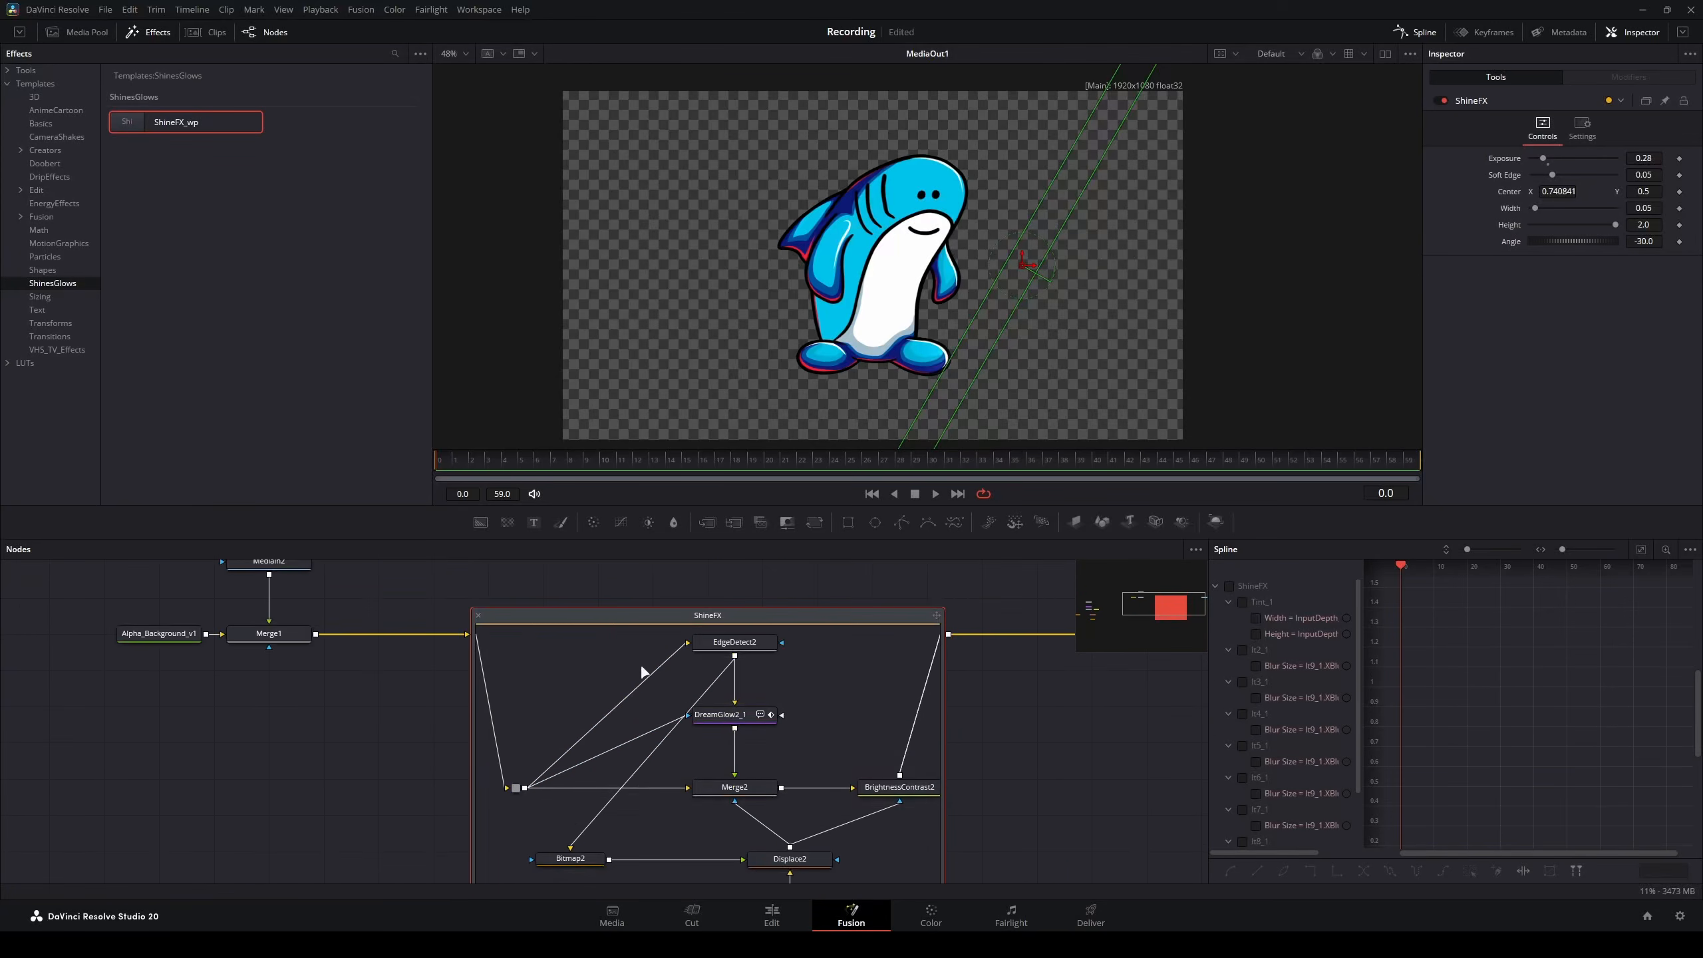
{"action": "scroll", "coordinate": [600, 667], "scroll_direction": "down", "scroll_amount": 2}
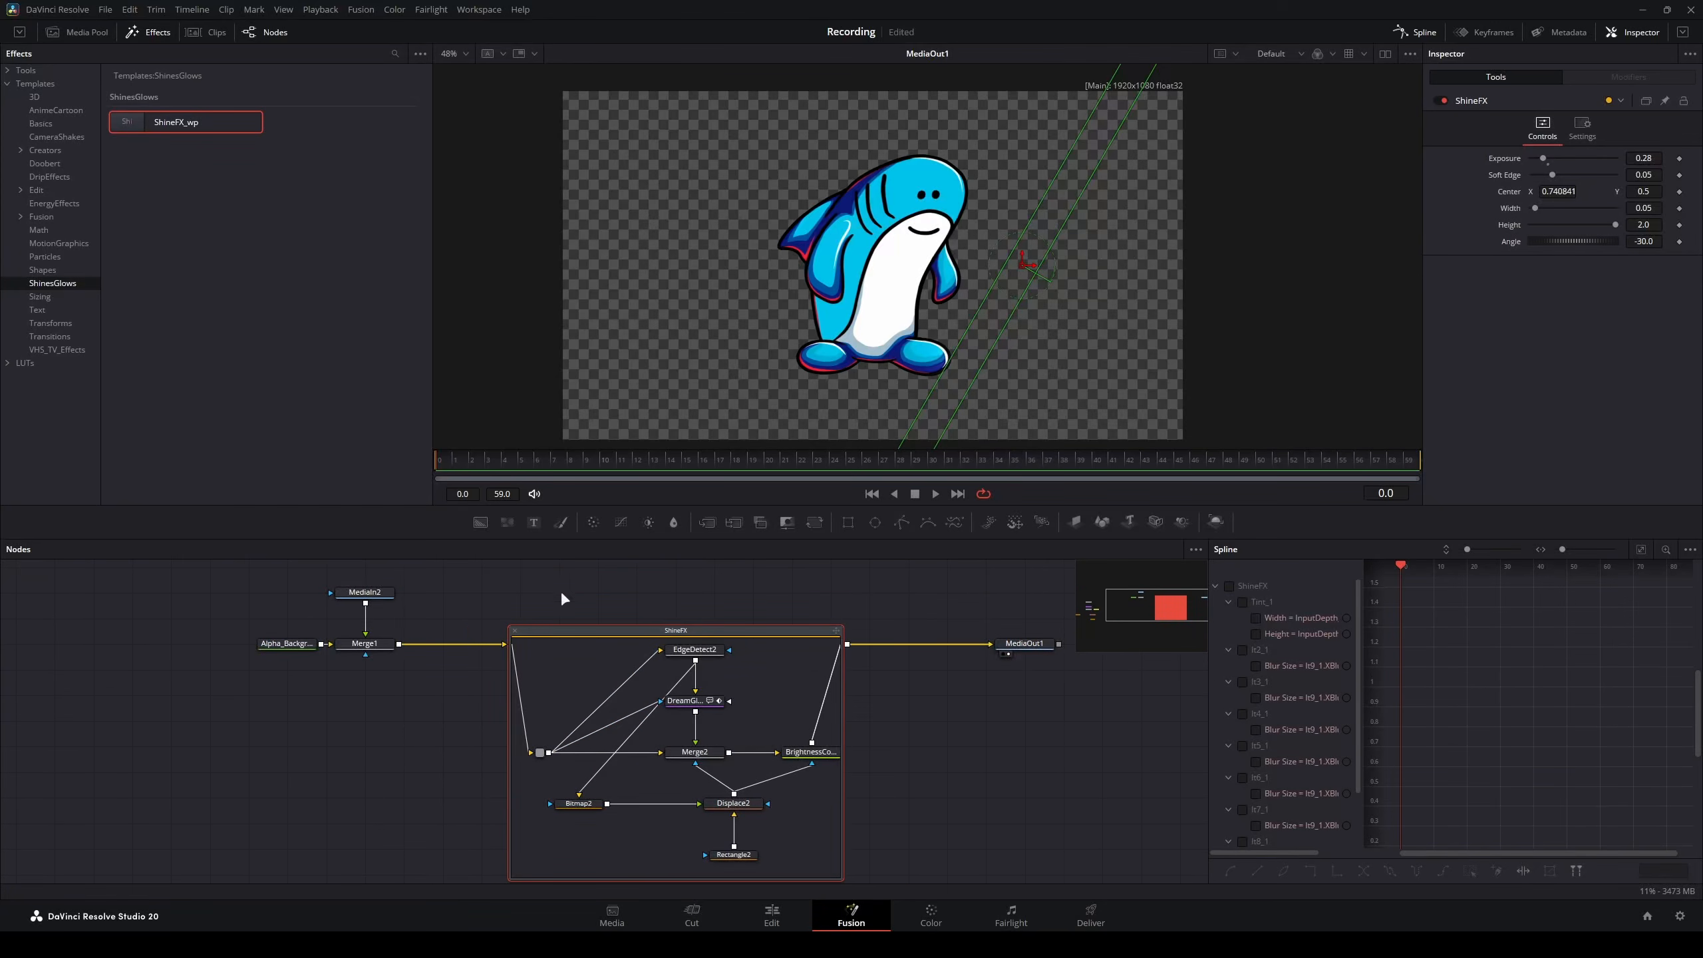
{"action": "left_click", "coordinate": [515, 631]}
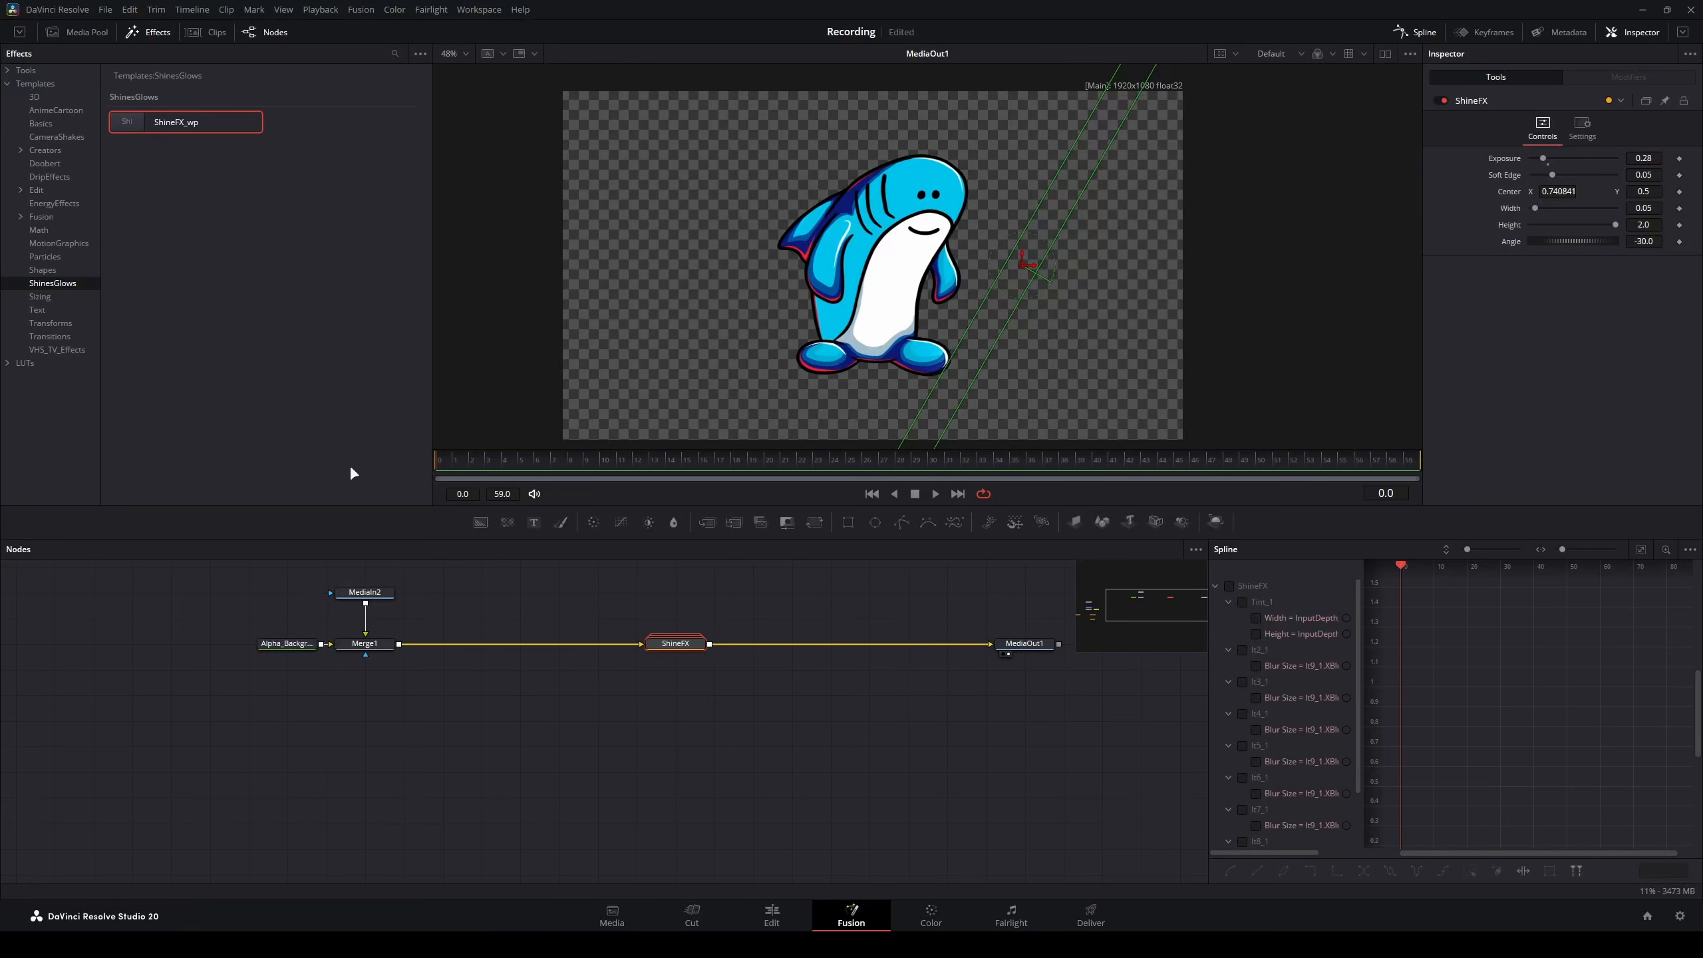
- Keyframe ShineFX's Center at frame 0, animate Center X to about 0.32 at frame 59, and scrub through the sweep
{"action": "left_click", "coordinate": [1680, 191]}
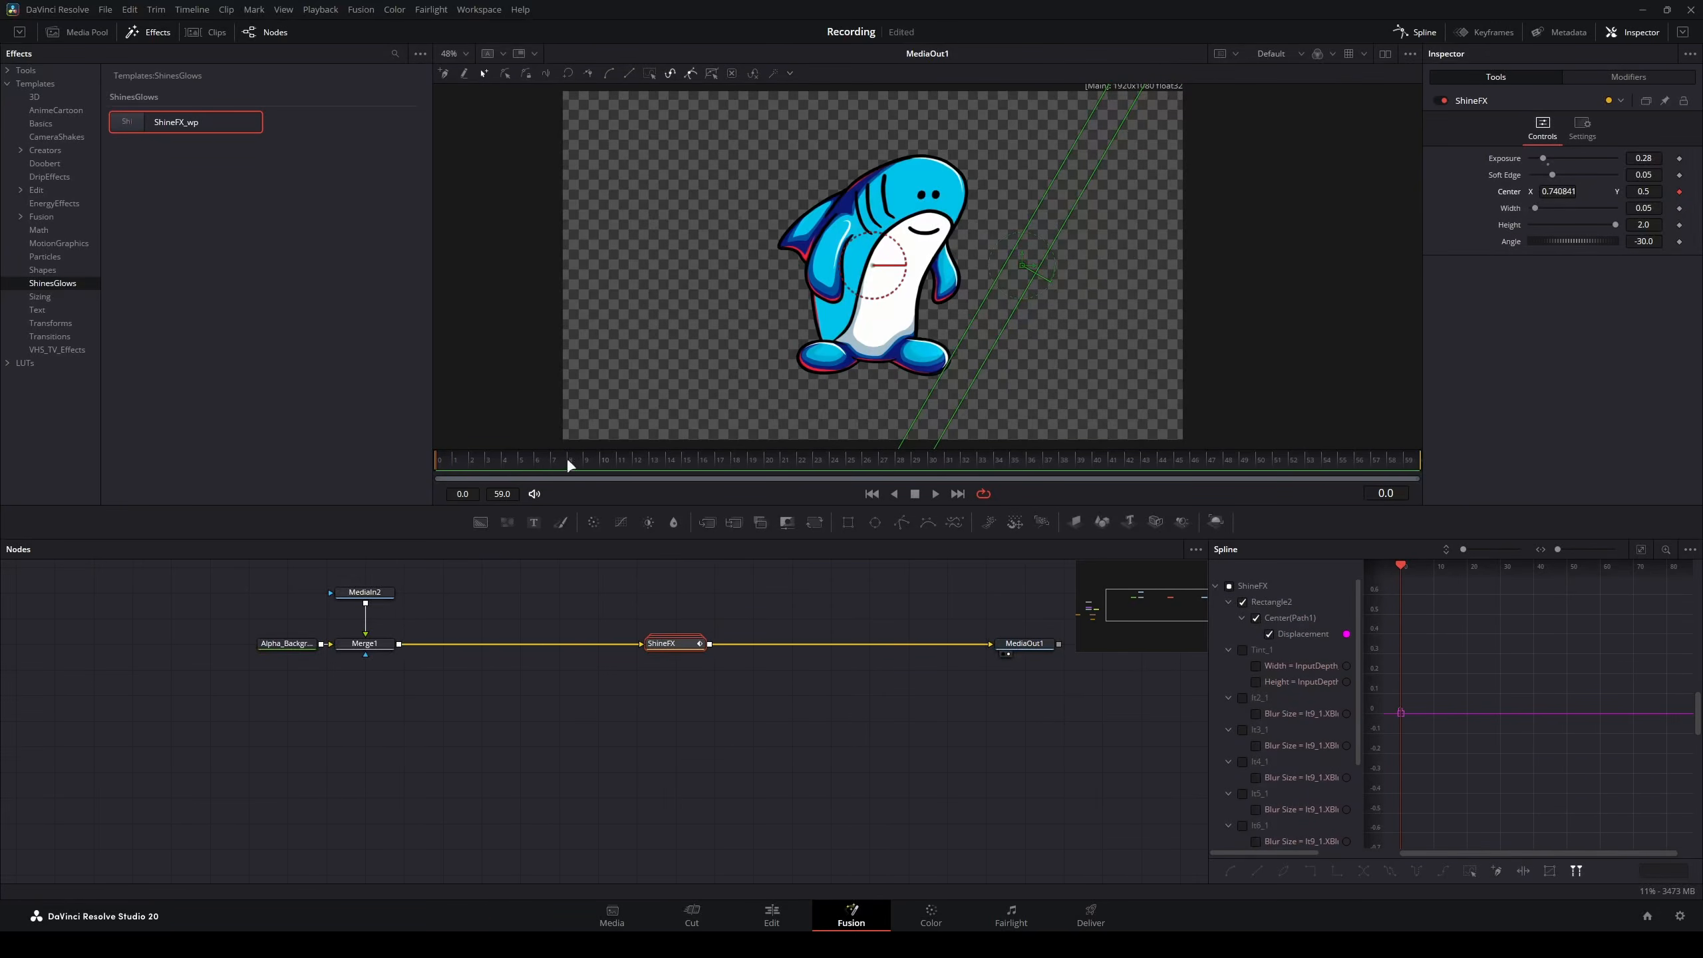
{"action": "left_click_drag", "start_coordinate": [569, 463], "coordinate": [1506, 481]}
{"action": "left_click_drag", "start_coordinate": [1571, 189], "coordinate": [1291, 191]}
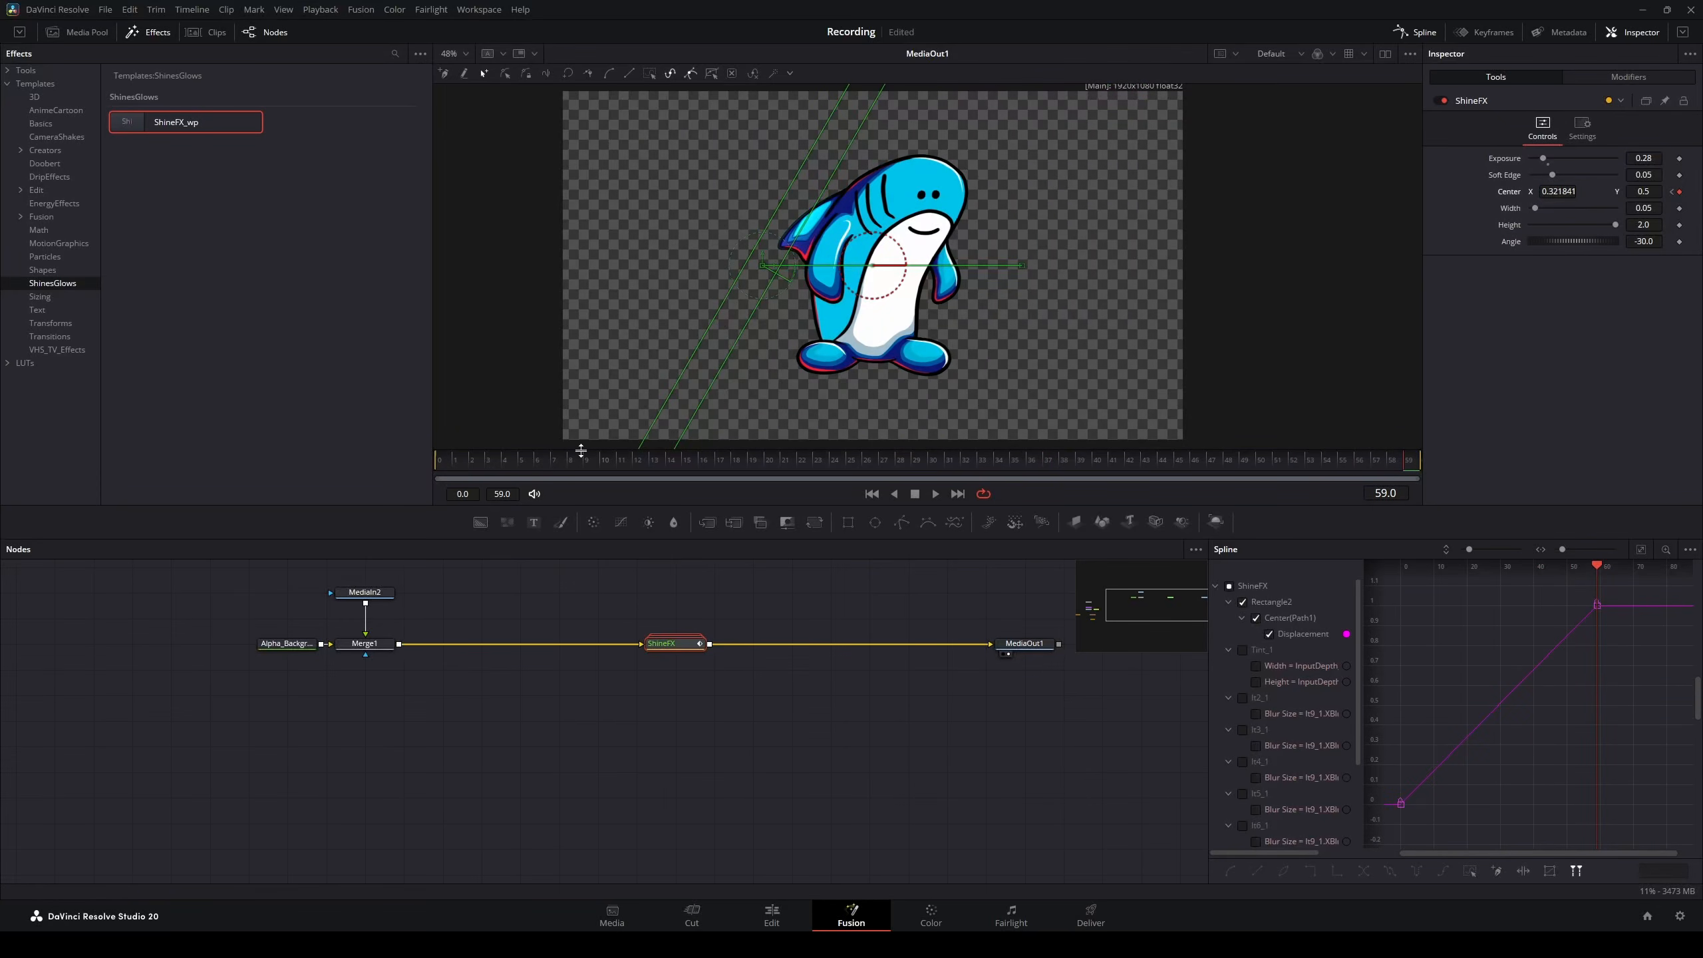
{"action": "left_click_drag", "start_coordinate": [472, 462], "coordinate": [1531, 491]}
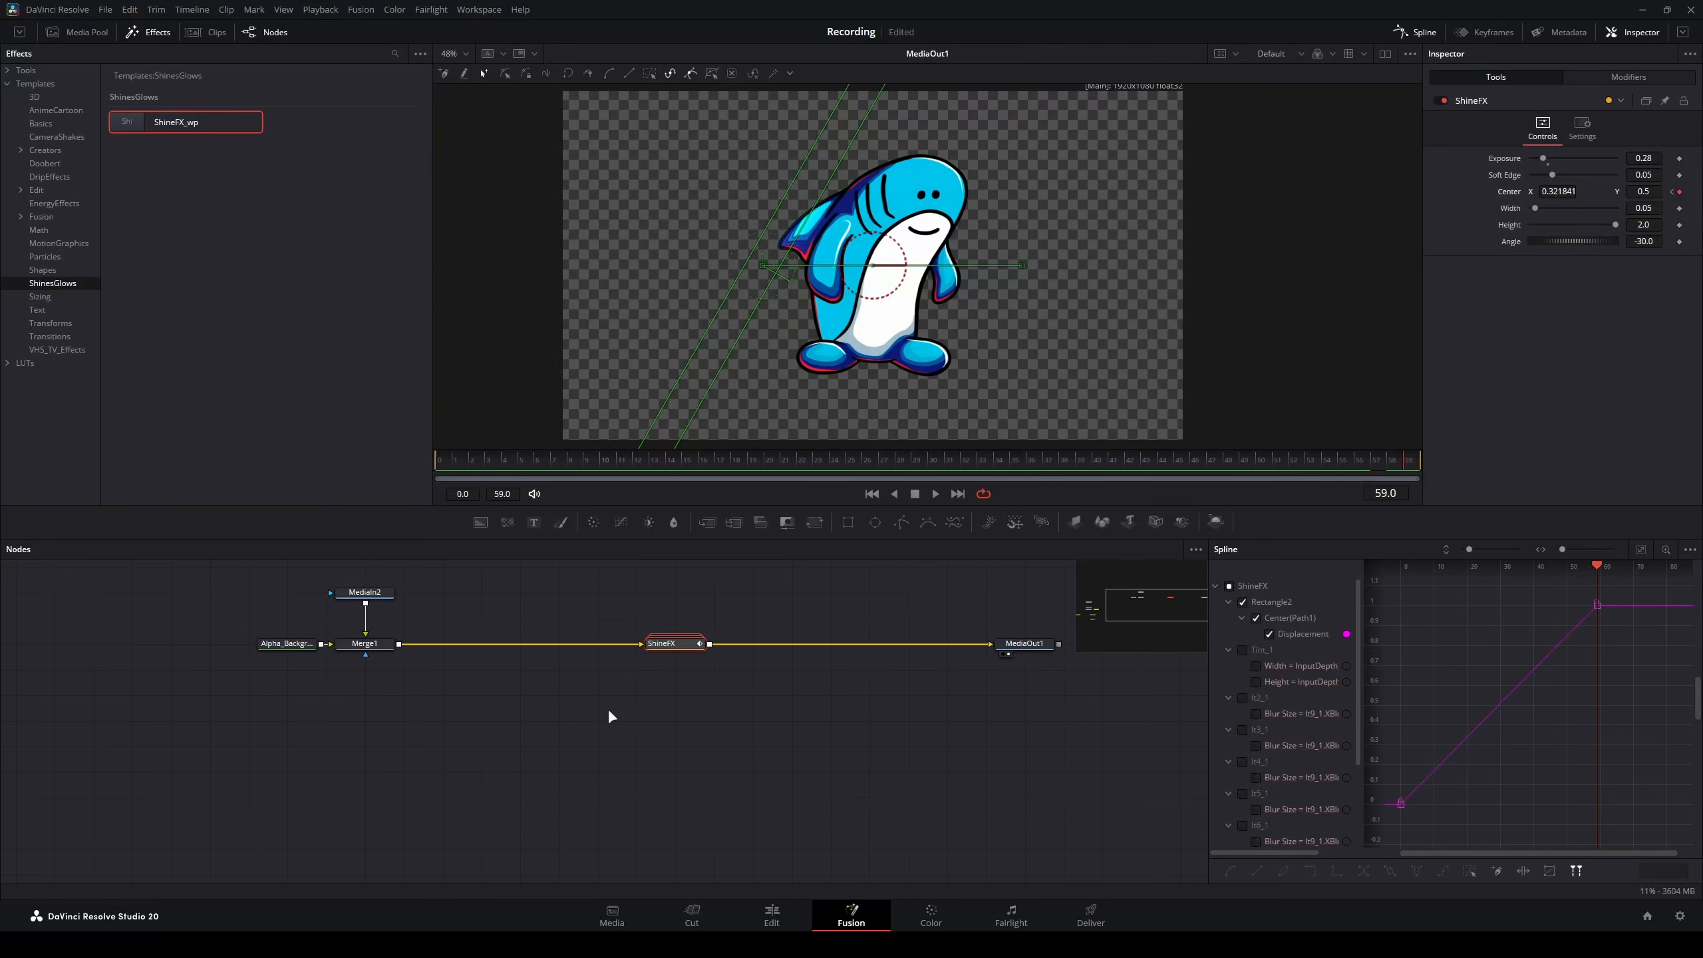